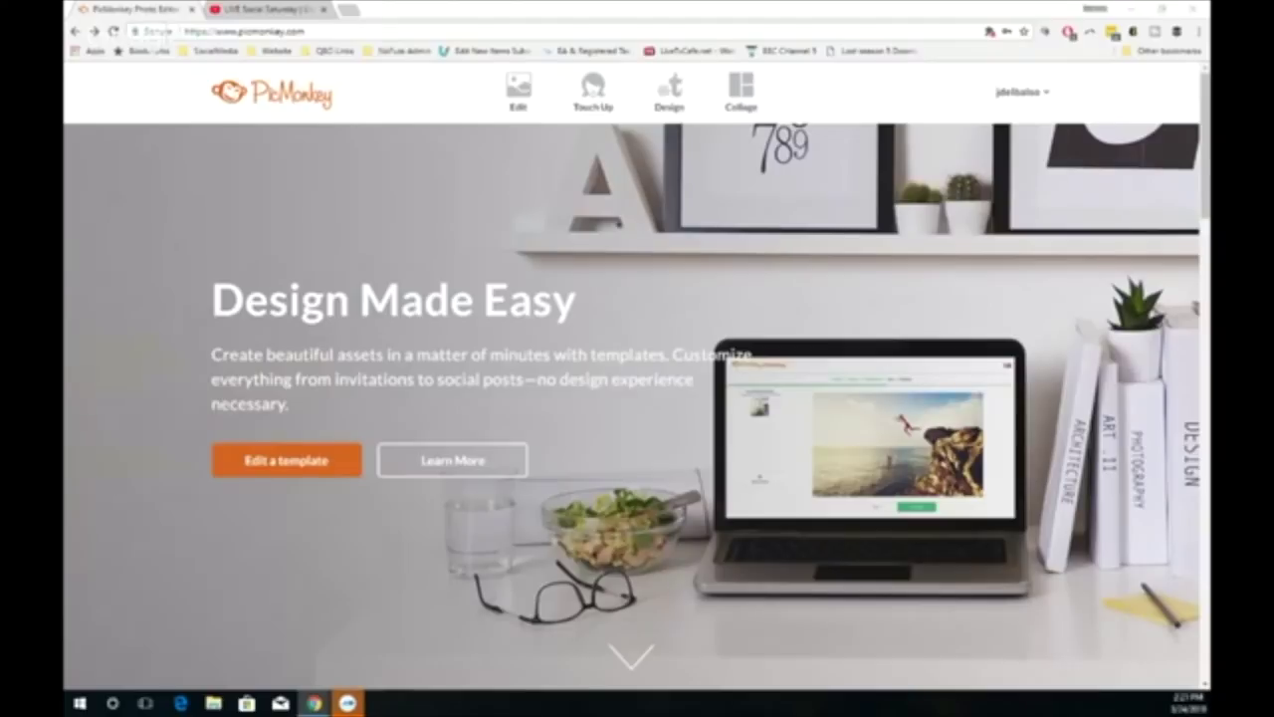
# Step: Review the edit, touch-up, design and collage options, and start a new design on a blank canvas
pyautogui.click(518, 89)
pyautogui.moveTo(518, 89)
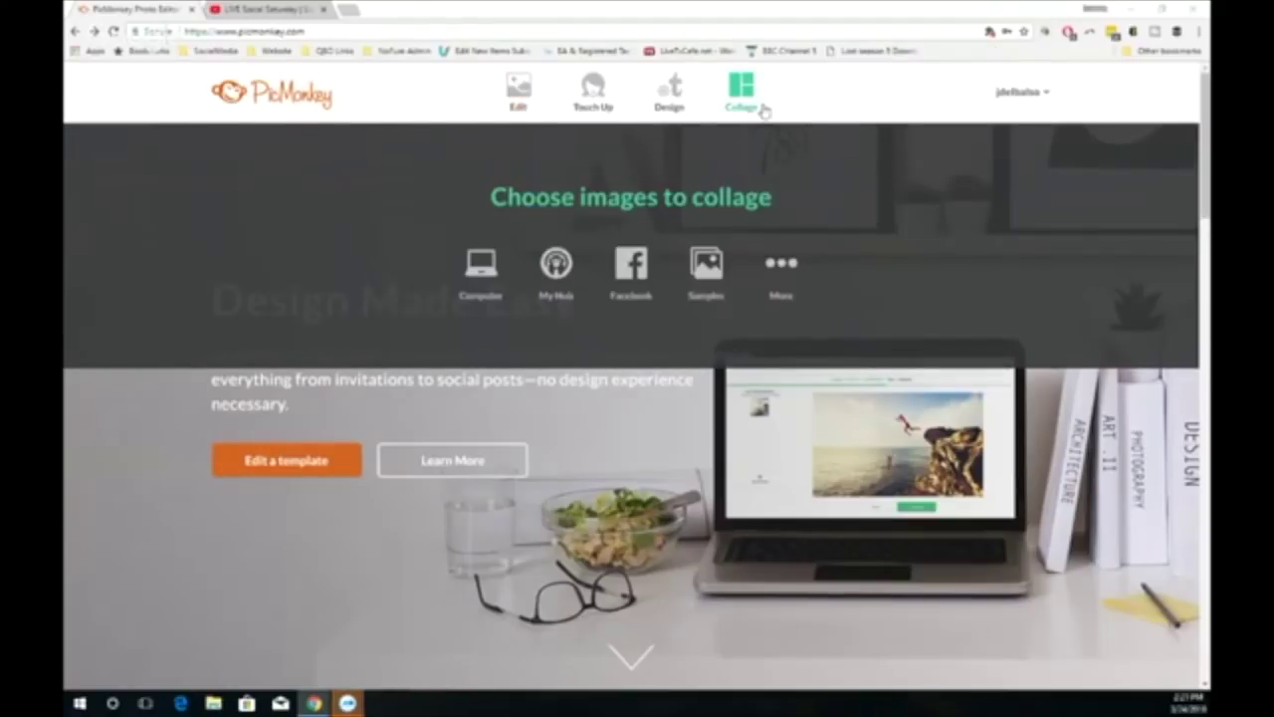
pyautogui.moveTo(741, 91)
pyautogui.moveTo(498, 115)
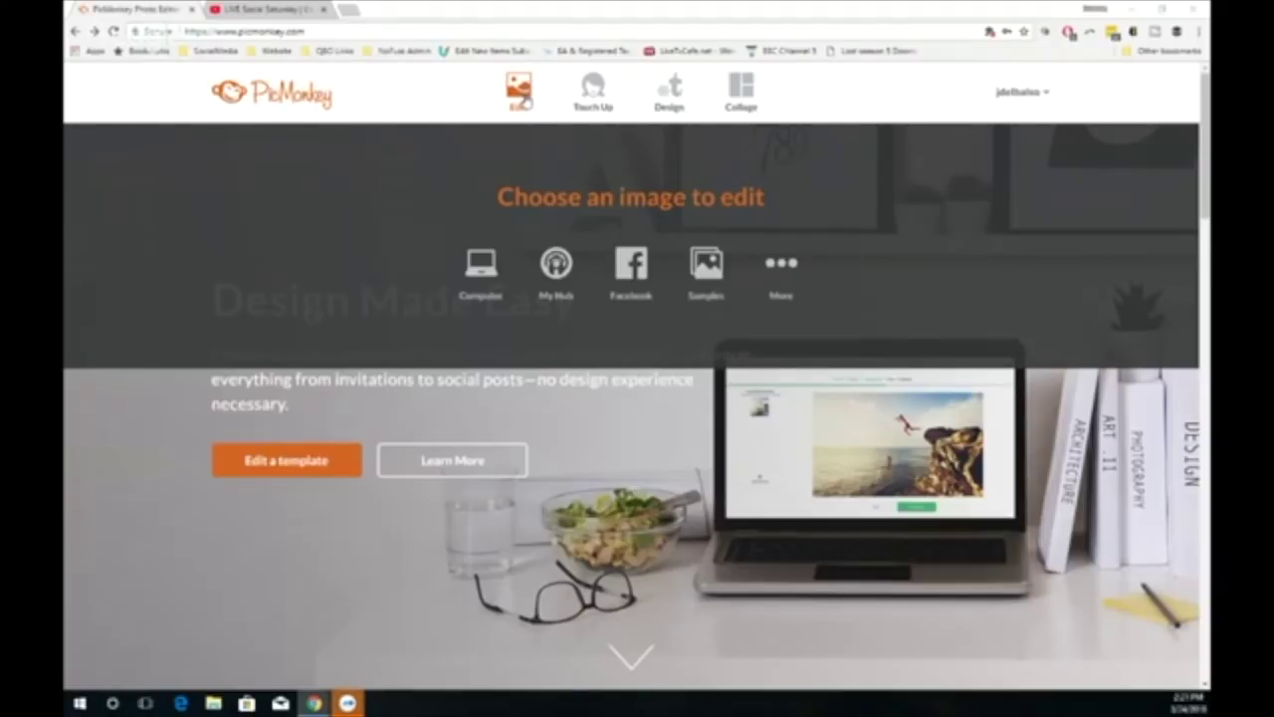
pyautogui.moveTo(593, 104)
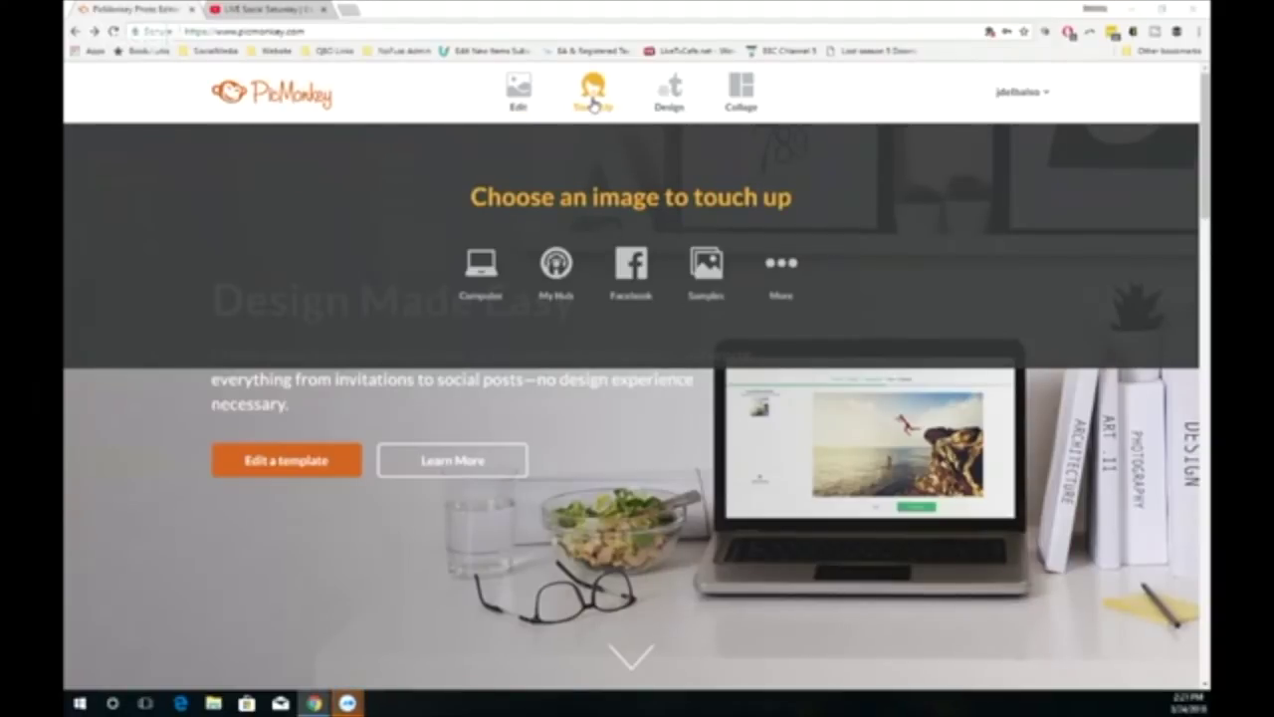
pyautogui.moveTo(667, 94)
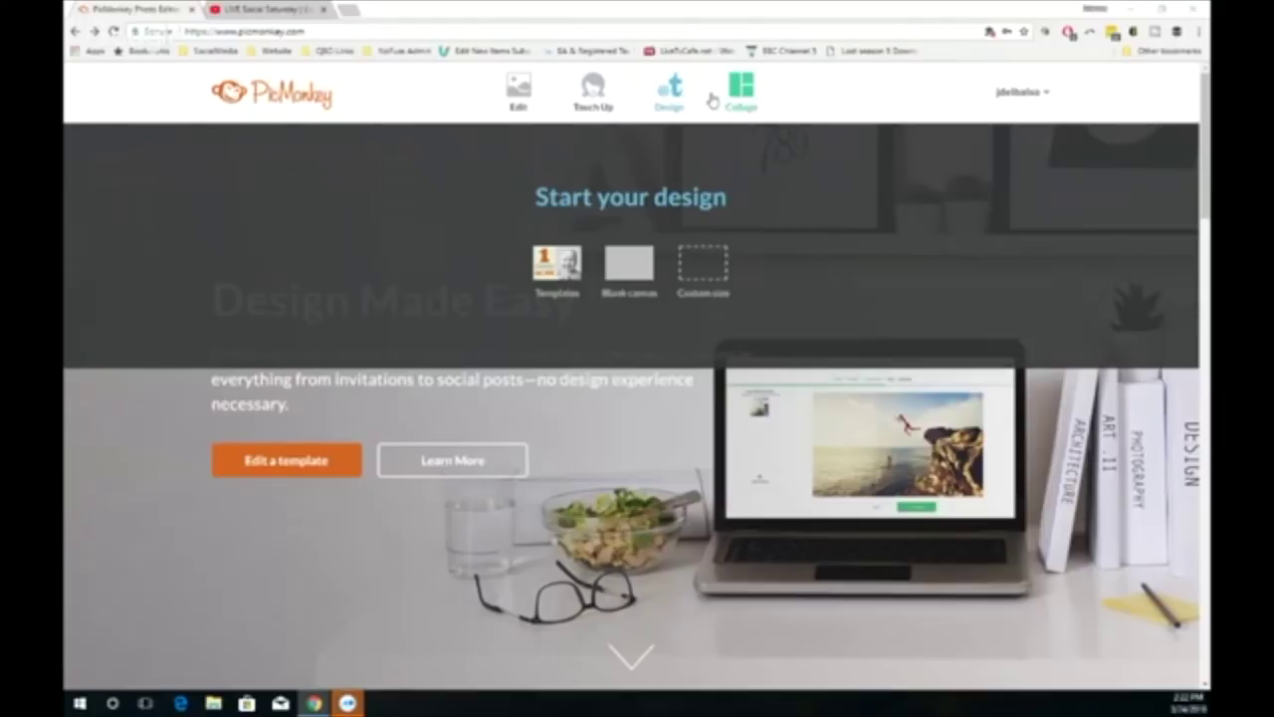
pyautogui.click(668, 95)
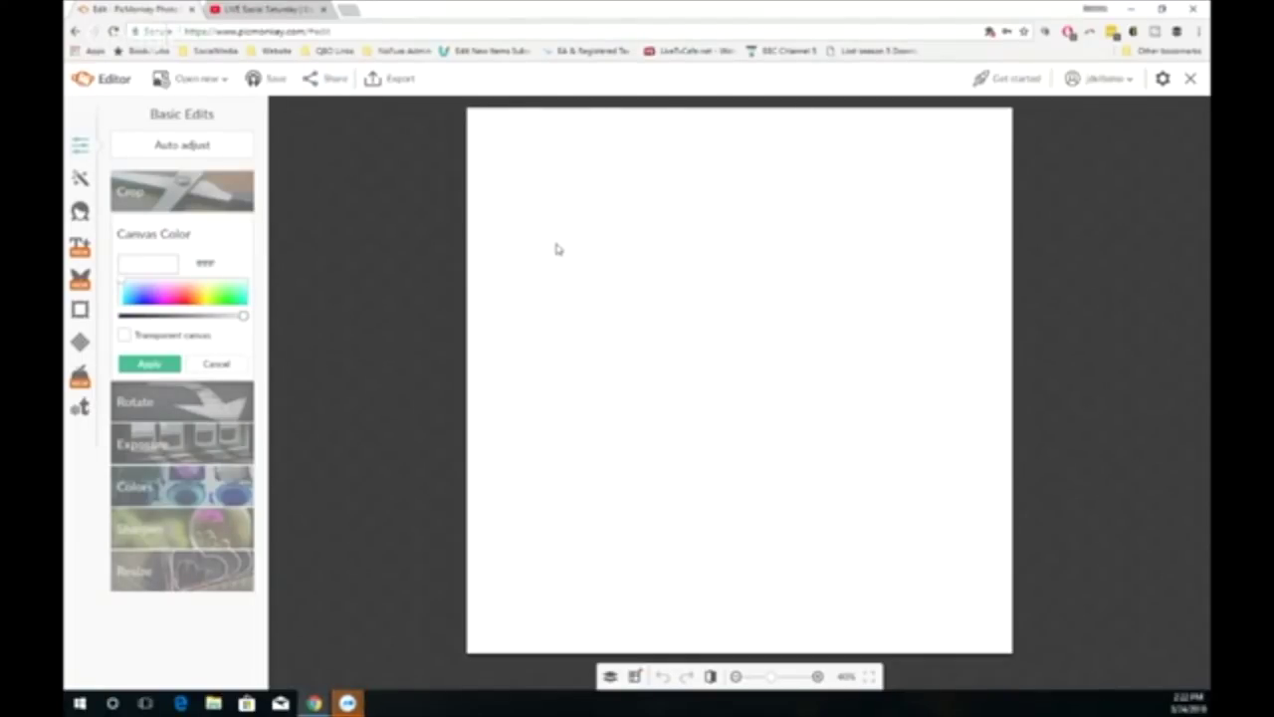
# Step: Make the blank canvas transparent and apply the canvas color setting
pyautogui.click(124, 337)
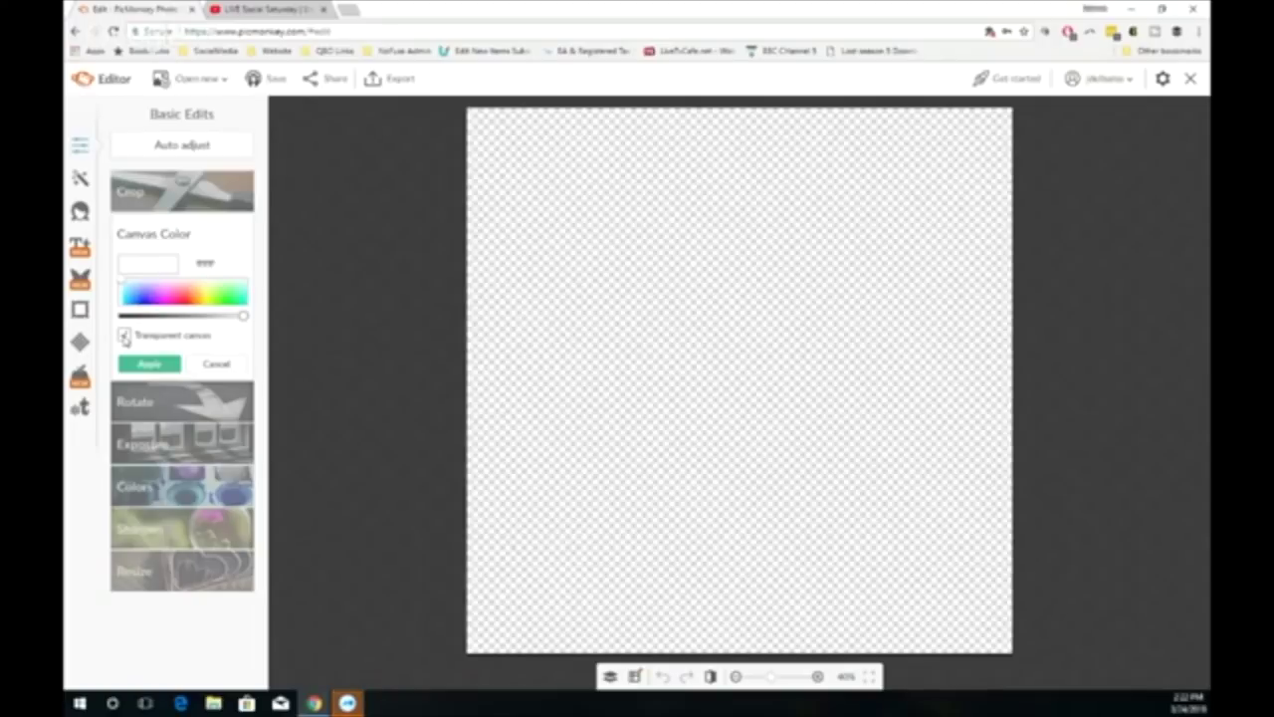
pyautogui.click(125, 336)
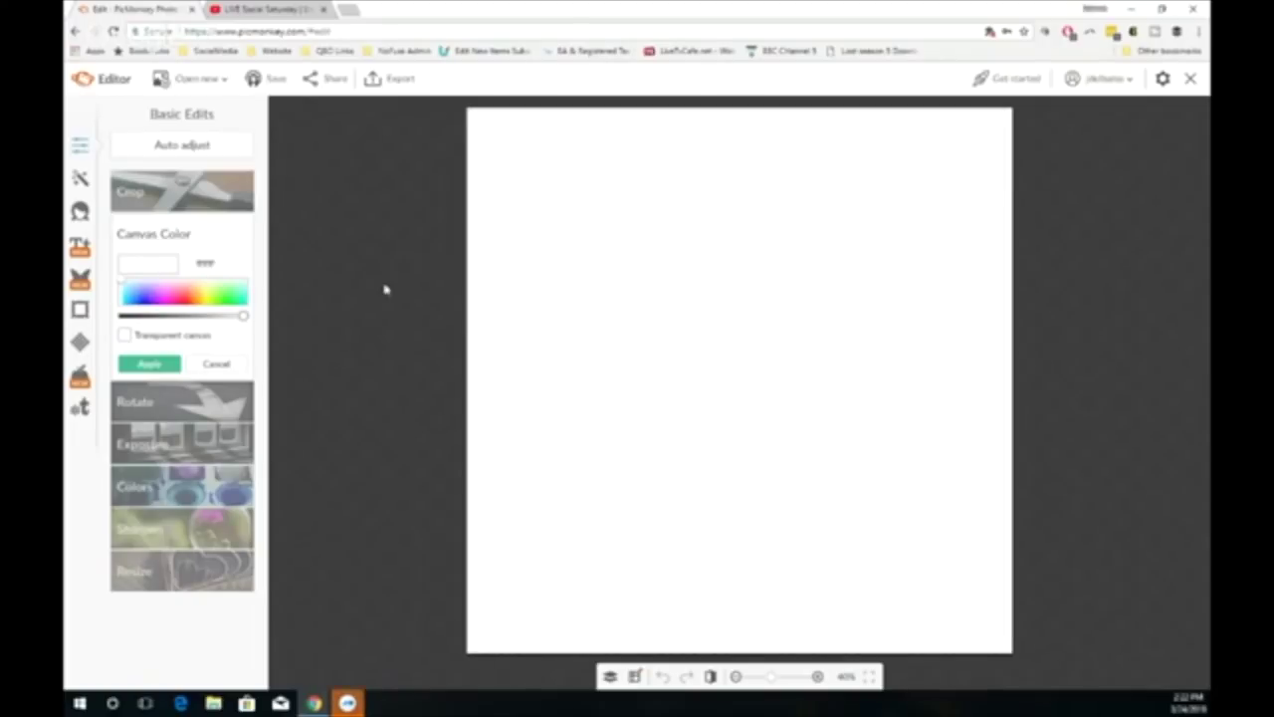
pyautogui.click(125, 337)
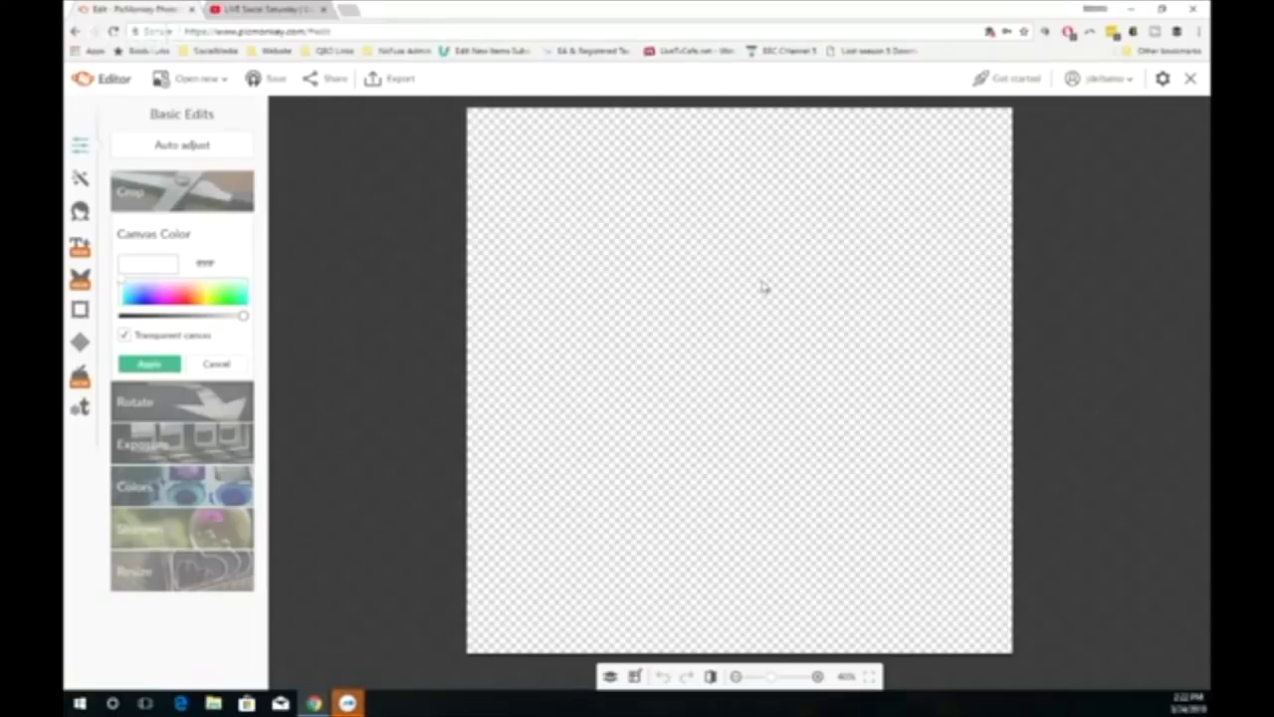
pyautogui.click(149, 365)
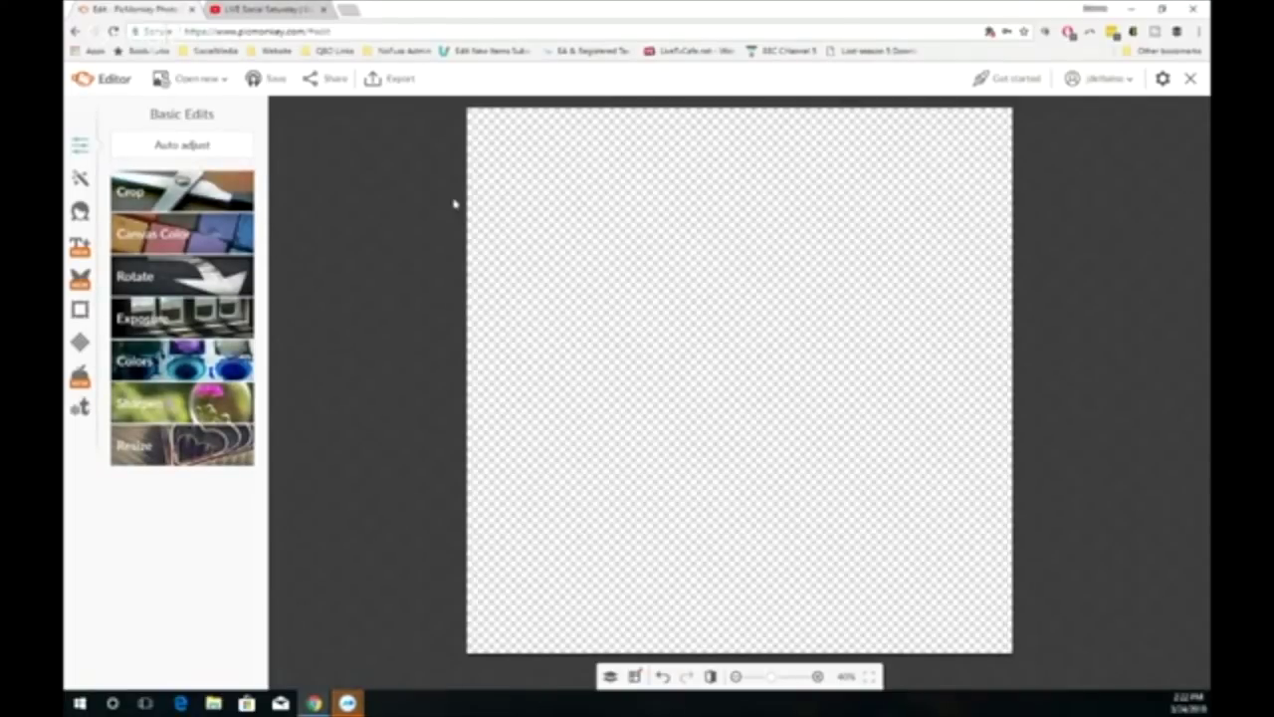
# Step: Crop the transparent canvas to 1280 x 720 with no fixed proportions
pyautogui.click(154, 194)
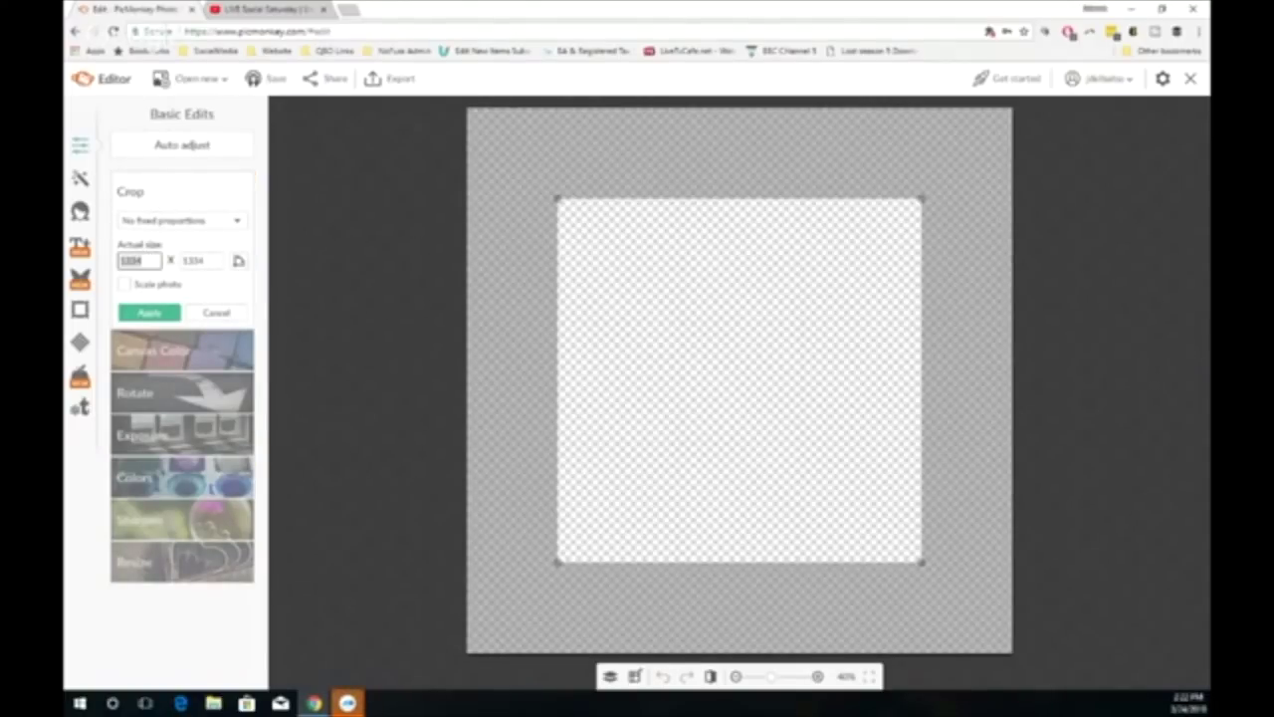
pyautogui.write('1280')
pyautogui.press('Tab')
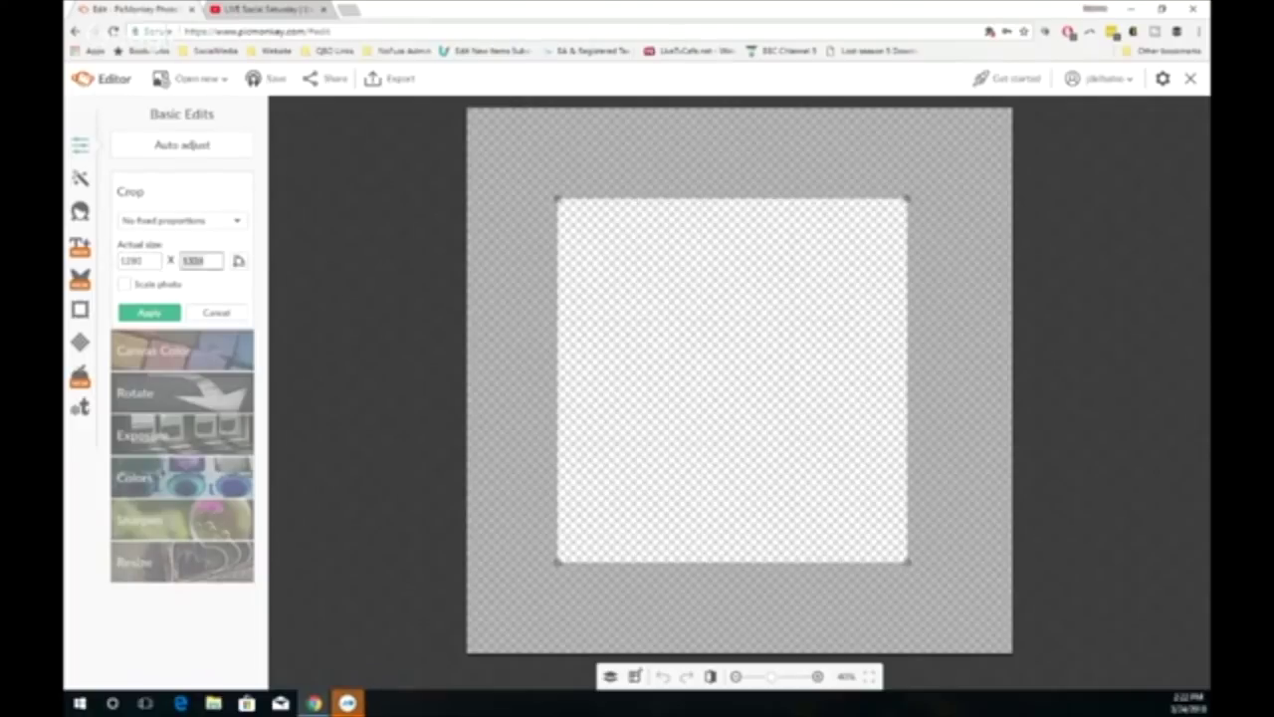
pyautogui.write('720')
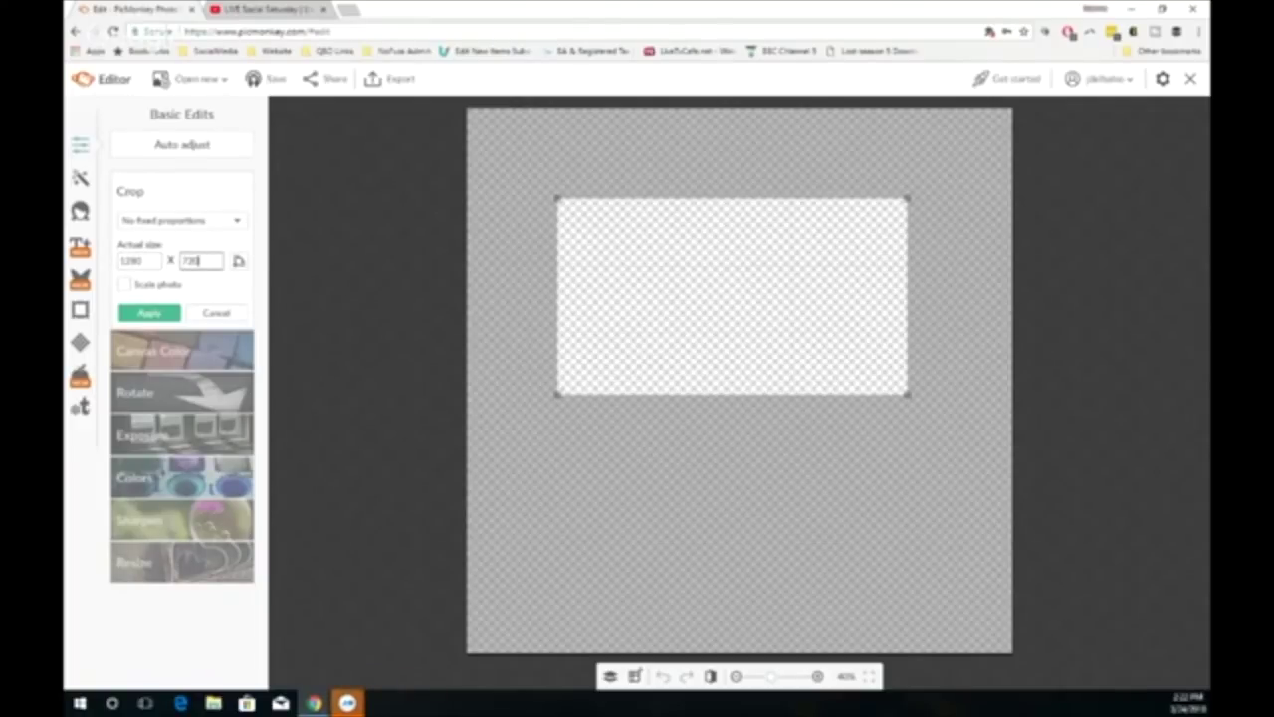
pyautogui.press('Tab')
pyautogui.click(152, 315)
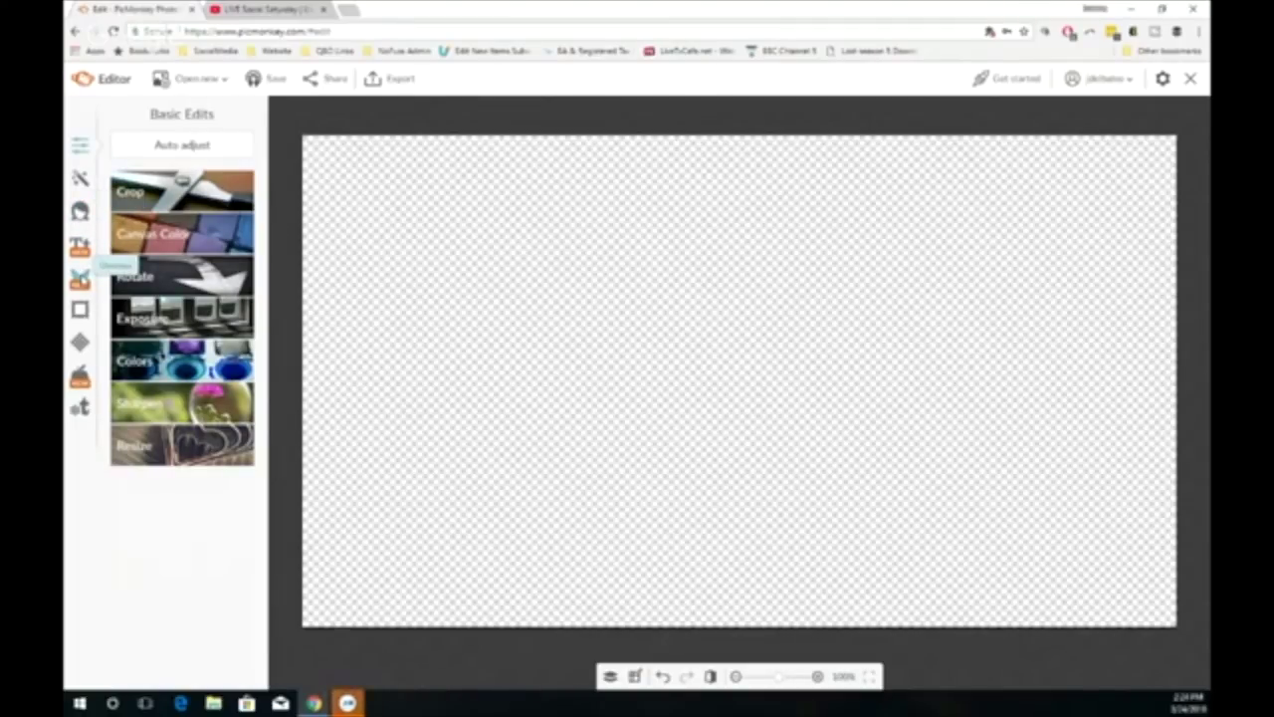
# Step: Add the image IMG_2965 from the computer's Desktop folder as an overlay on the canvas
pyautogui.click(80, 279)
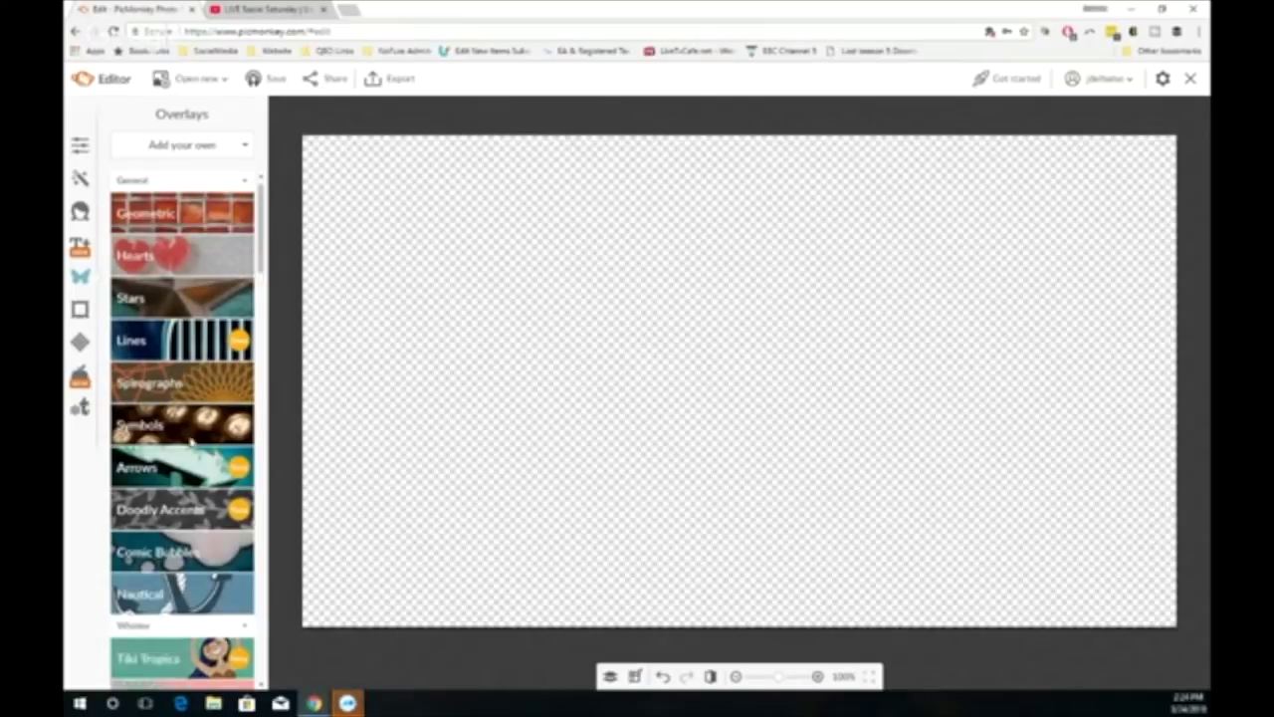
pyautogui.click(178, 146)
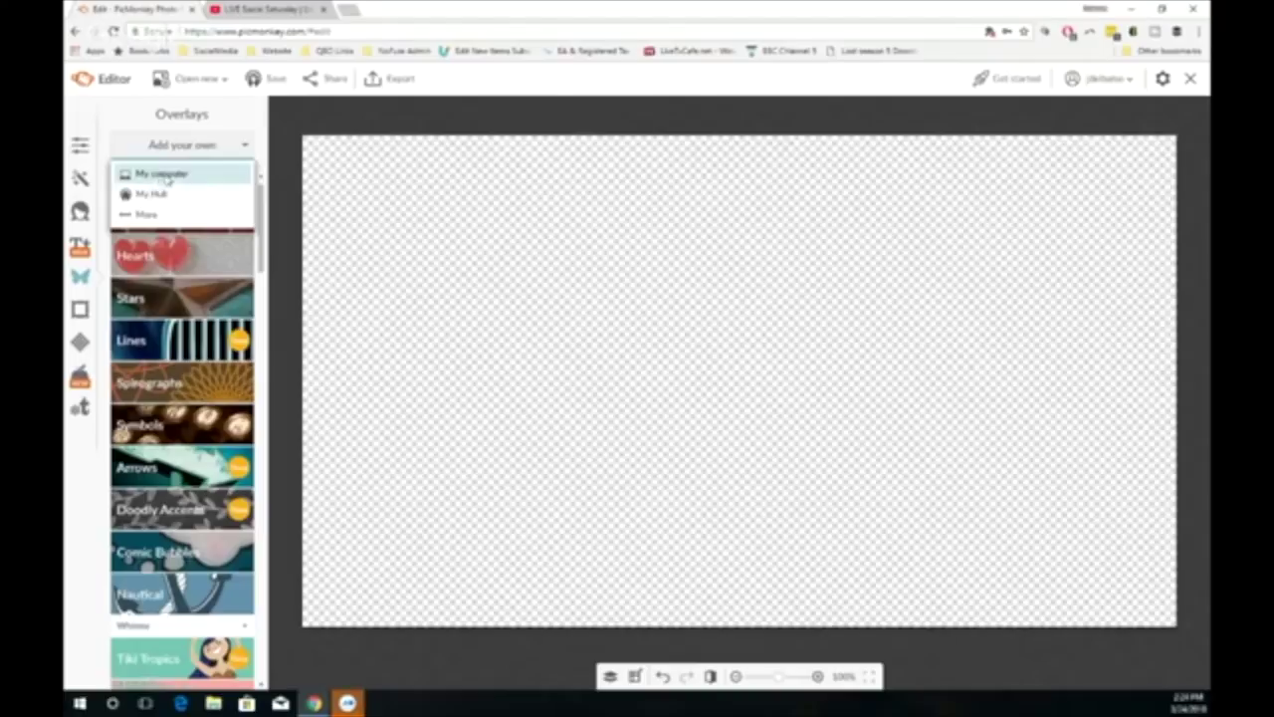
pyautogui.click(165, 174)
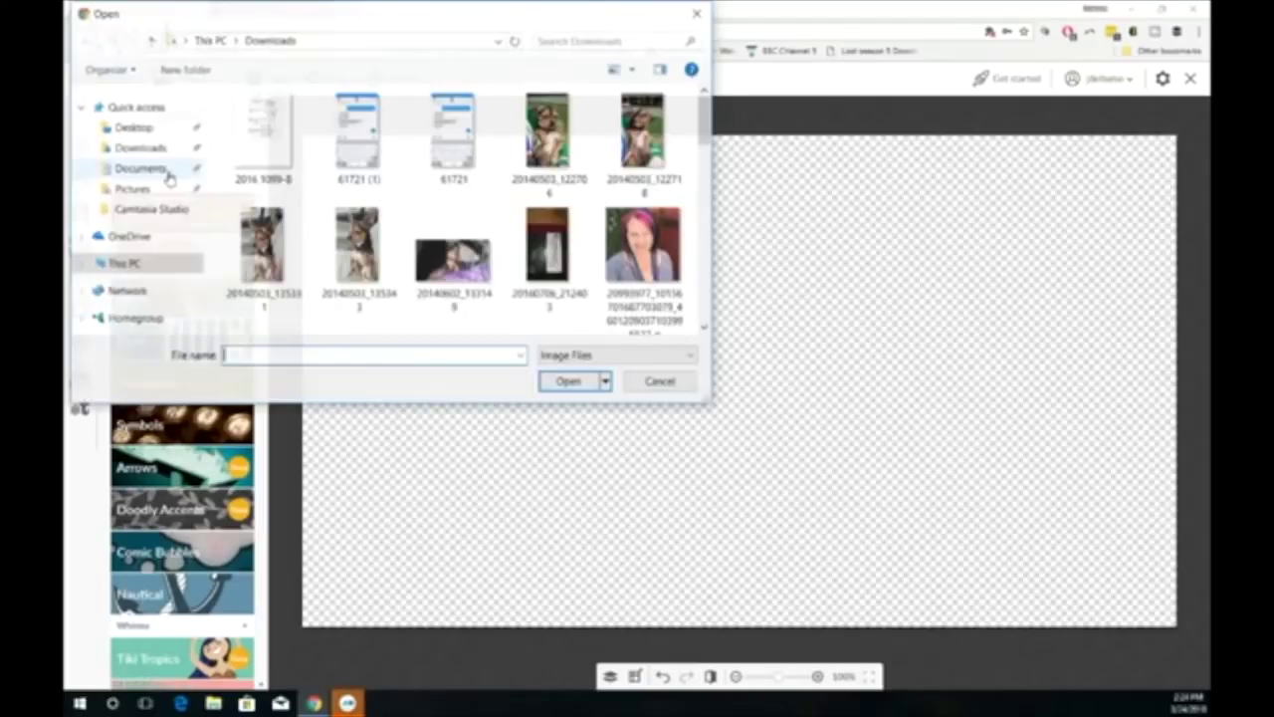
pyautogui.click(129, 126)
pyautogui.click(254, 158)
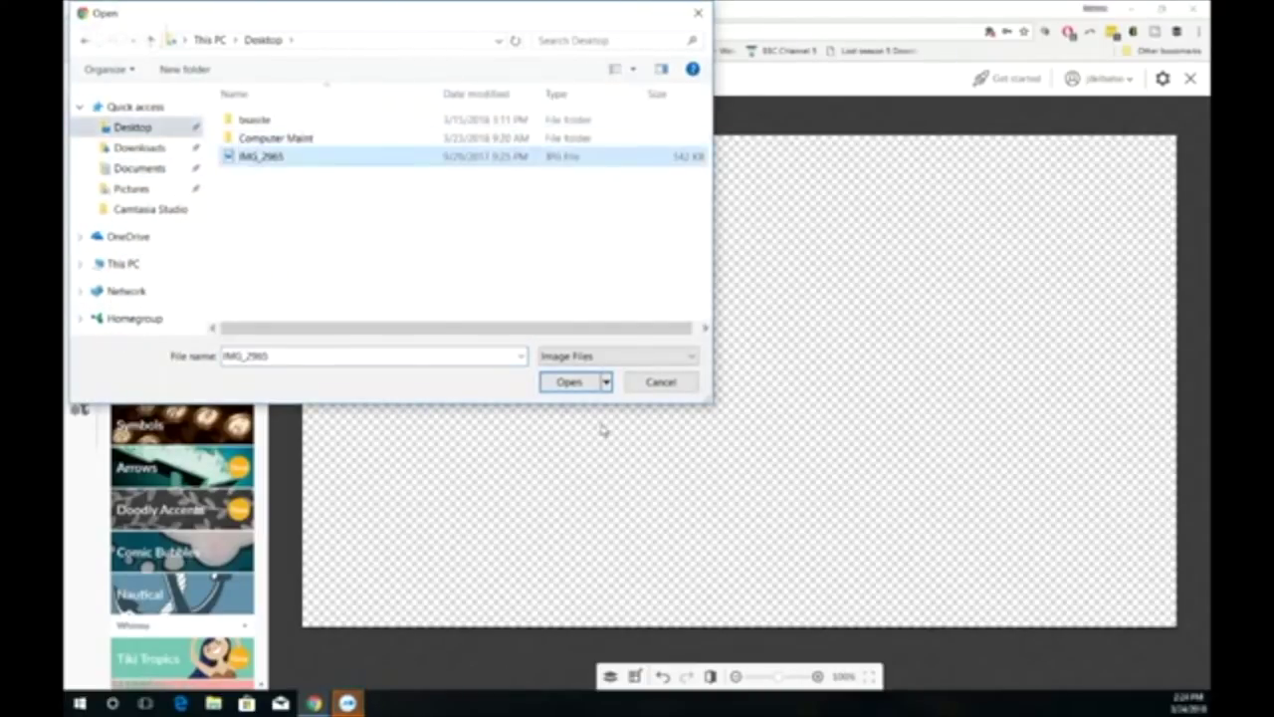
pyautogui.click(563, 380)
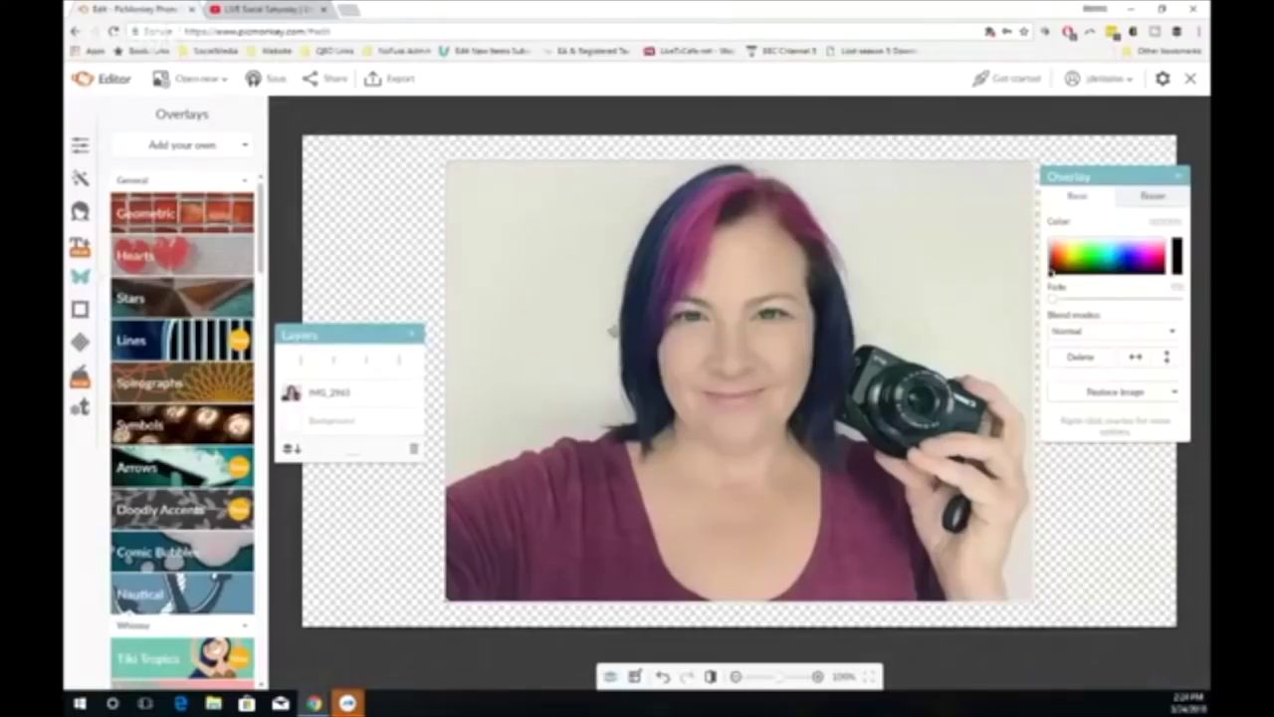
# Step: Enlarge the photo overlay so it spans the full height of the canvas, and close the floating palettes
pyautogui.click(412, 335)
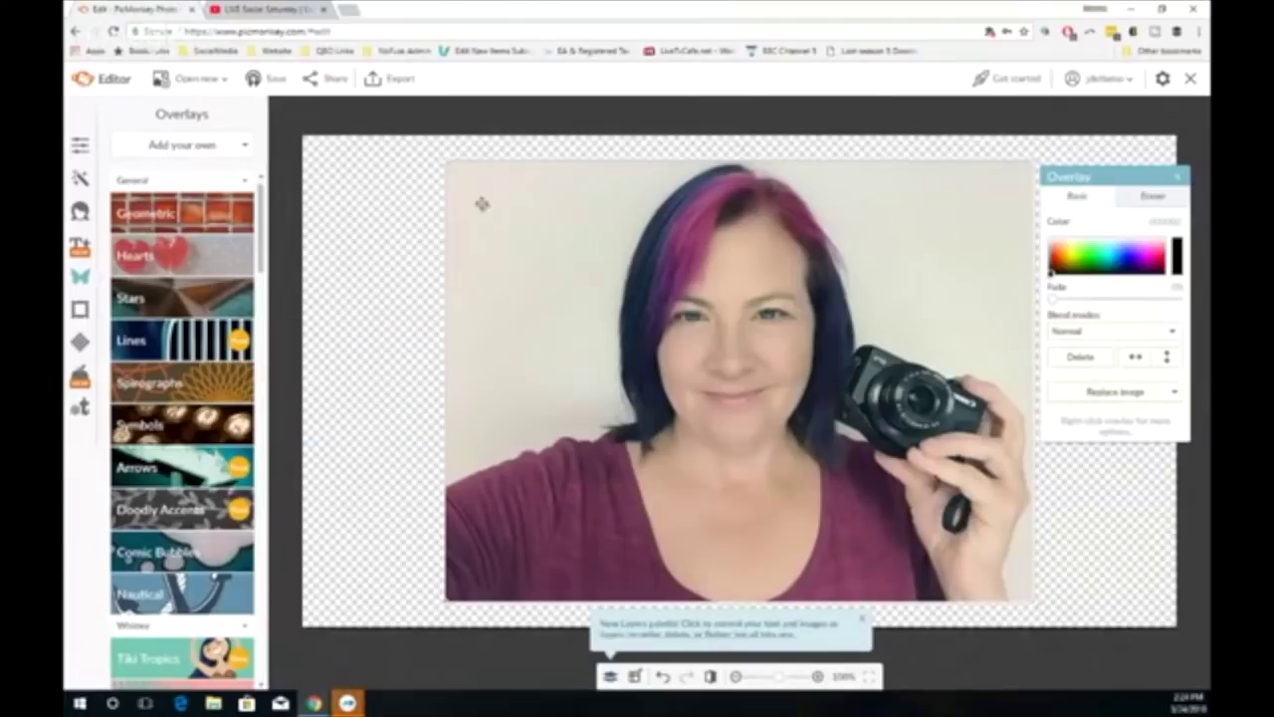
pyautogui.moveTo(444, 157); pyautogui.dragTo(412, 120)
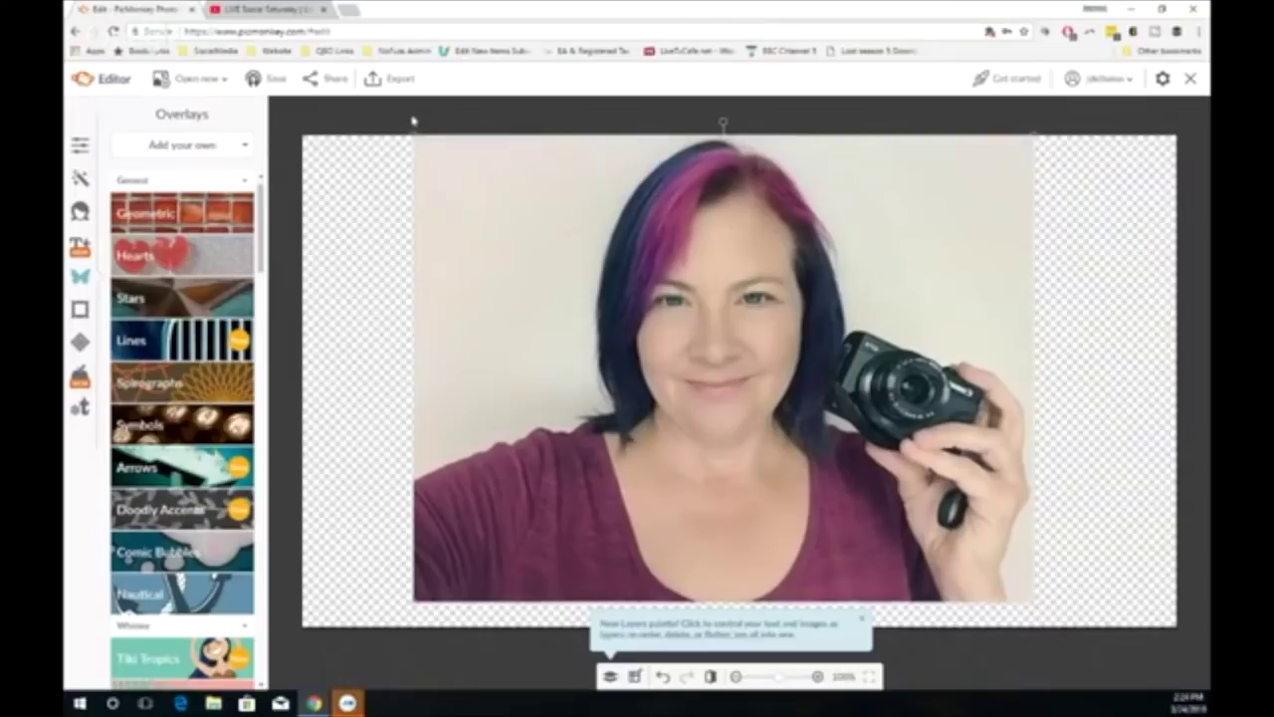
pyautogui.moveTo(413, 601); pyautogui.dragTo(343, 630)
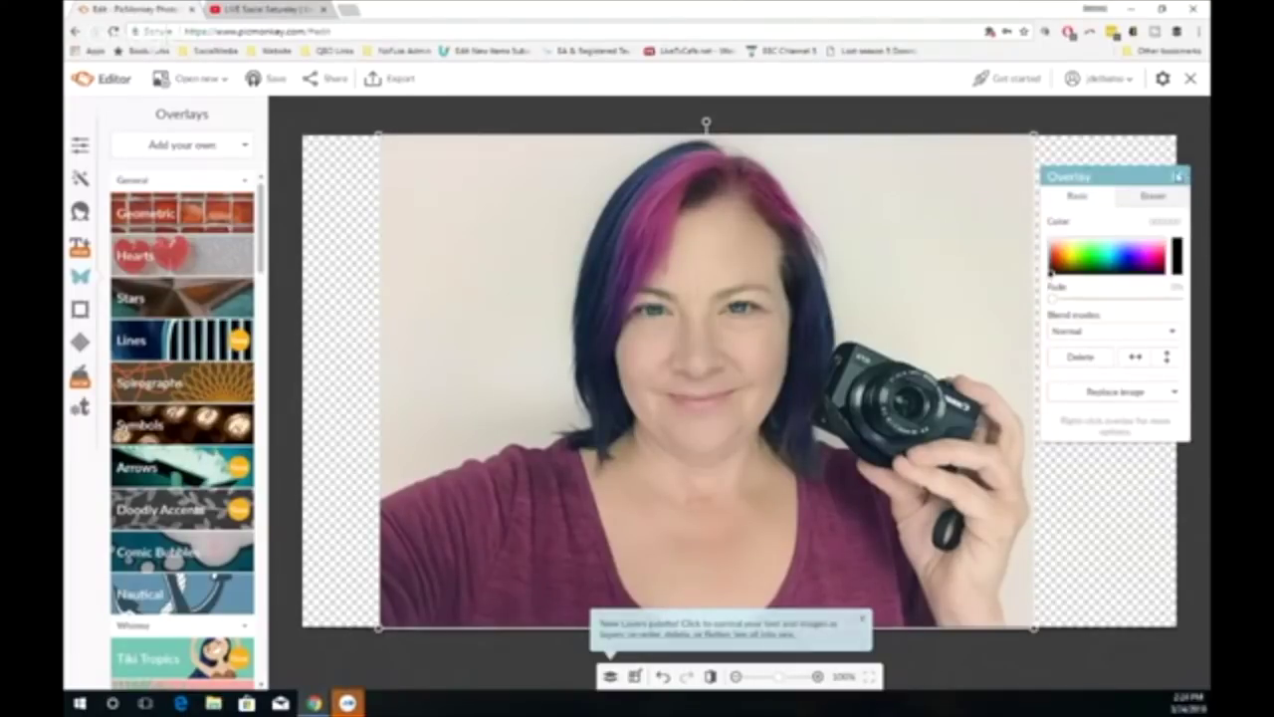
pyautogui.click(1179, 176)
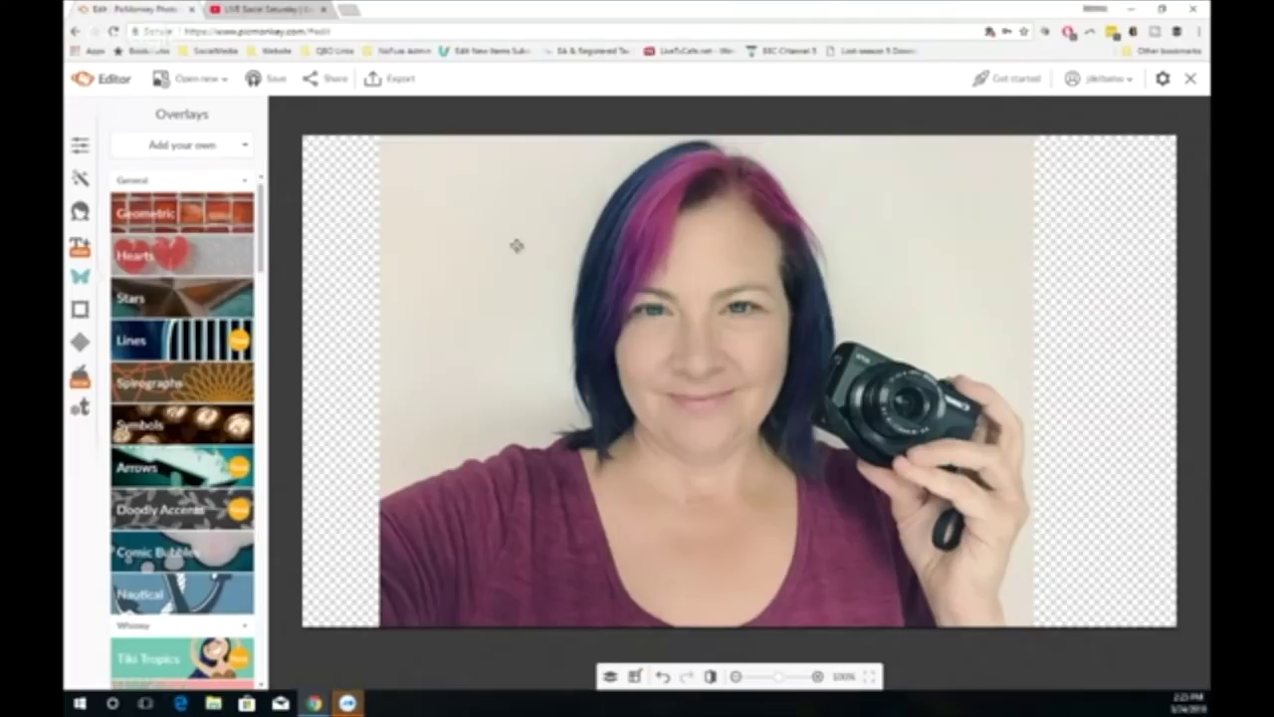
# Step: Set up the photo overlay's eraser with a larger brush size and a very low hardness
pyautogui.click(633, 204)
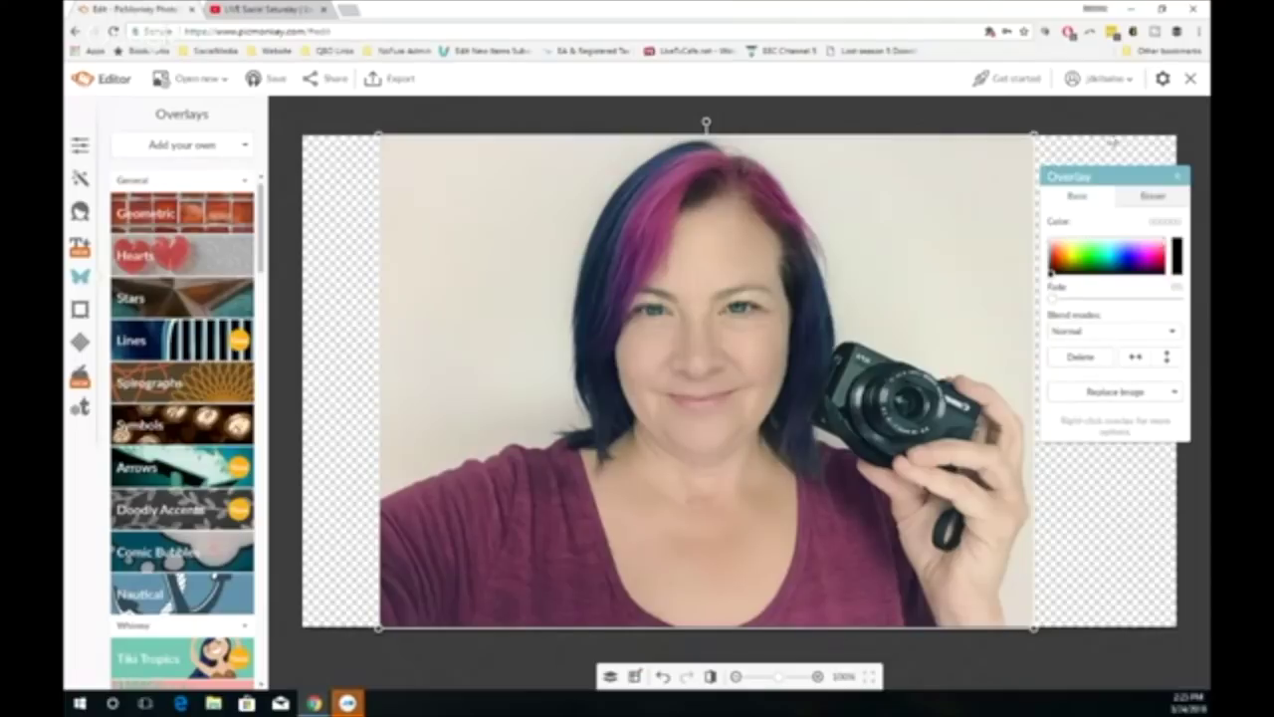
pyautogui.moveTo(1103, 180); pyautogui.dragTo(946, 163)
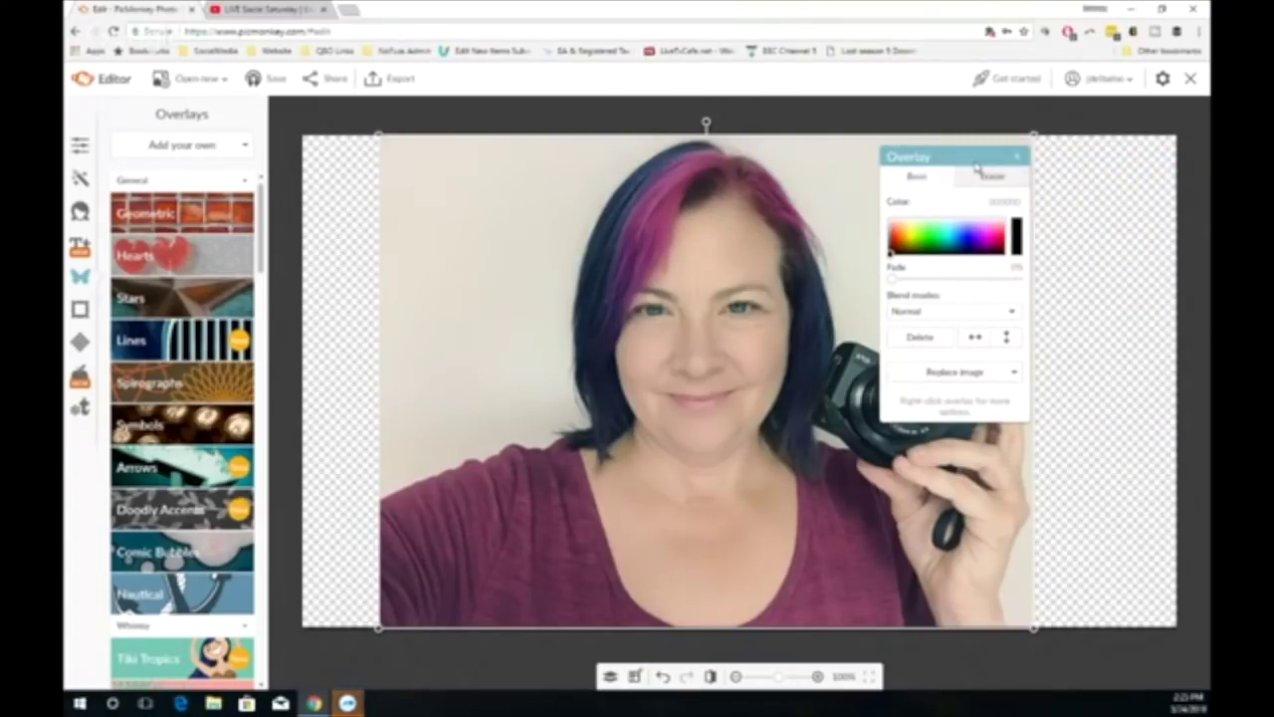
pyautogui.moveTo(968, 157); pyautogui.dragTo(1132, 158)
pyautogui.click(1155, 180)
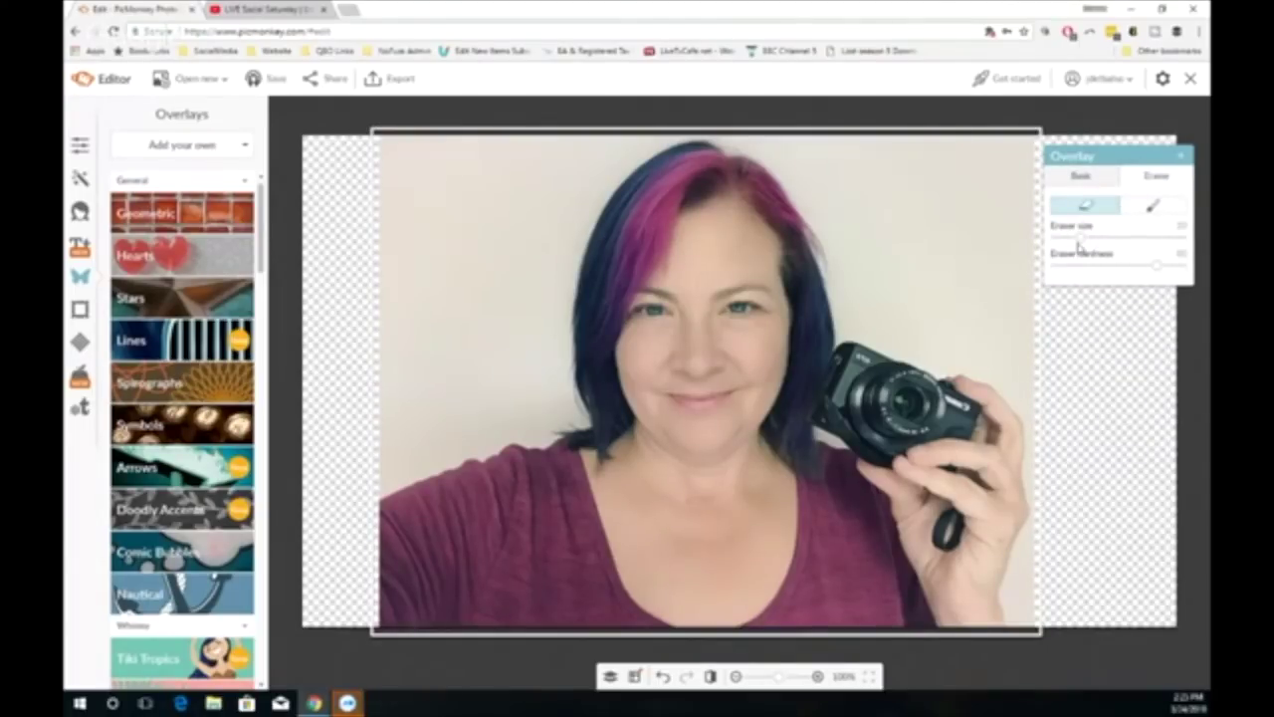
pyautogui.moveTo(1080, 242); pyautogui.dragTo(1142, 244)
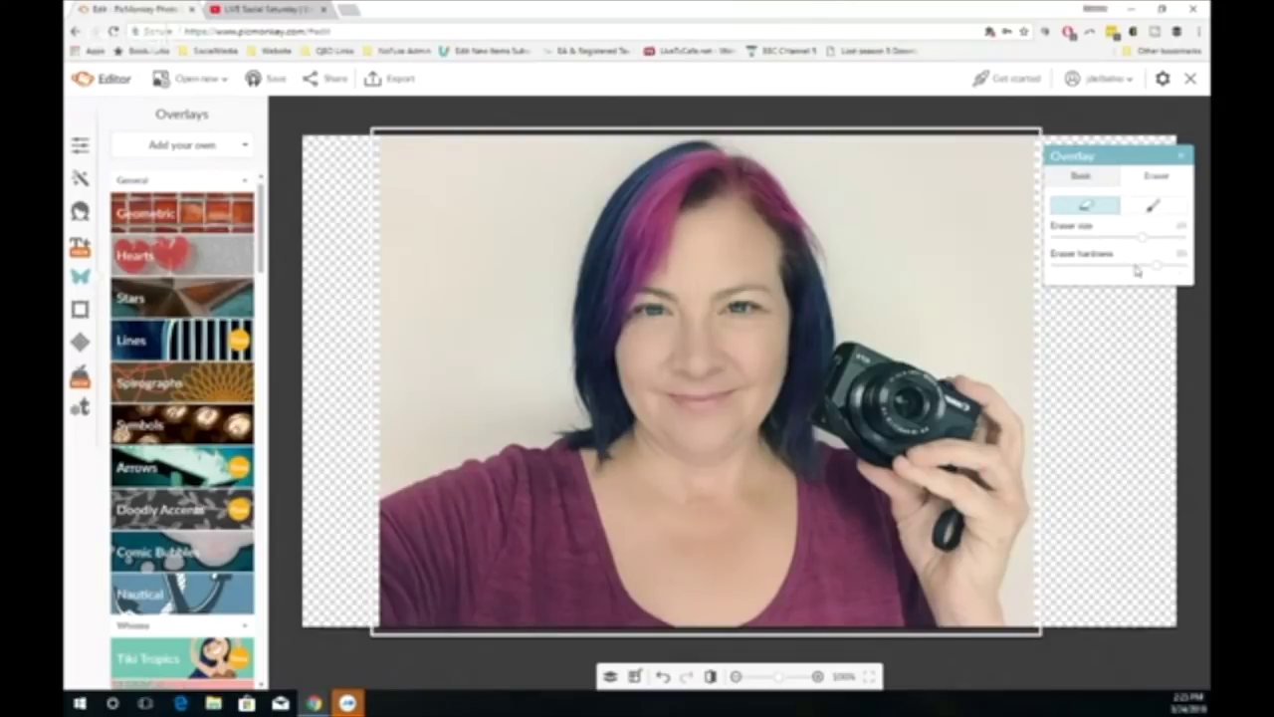
pyautogui.moveTo(1162, 272); pyautogui.dragTo(1073, 276)
# Step: Erase the large areas of wall background on both sides of the woman with the soft eraser
pyautogui.moveTo(1060, 214)
pyautogui.mouseDown()
pyautogui.moveTo(904, 222)
pyautogui.moveTo(867, 199)
pyautogui.moveTo(916, 204)
pyautogui.moveTo(978, 288)
pyautogui.moveTo(1070, 339)
pyautogui.moveTo(1065, 368)
pyautogui.moveTo(992, 354)
pyautogui.moveTo(925, 276)
pyautogui.moveTo(946, 288)
pyautogui.mouseUp()
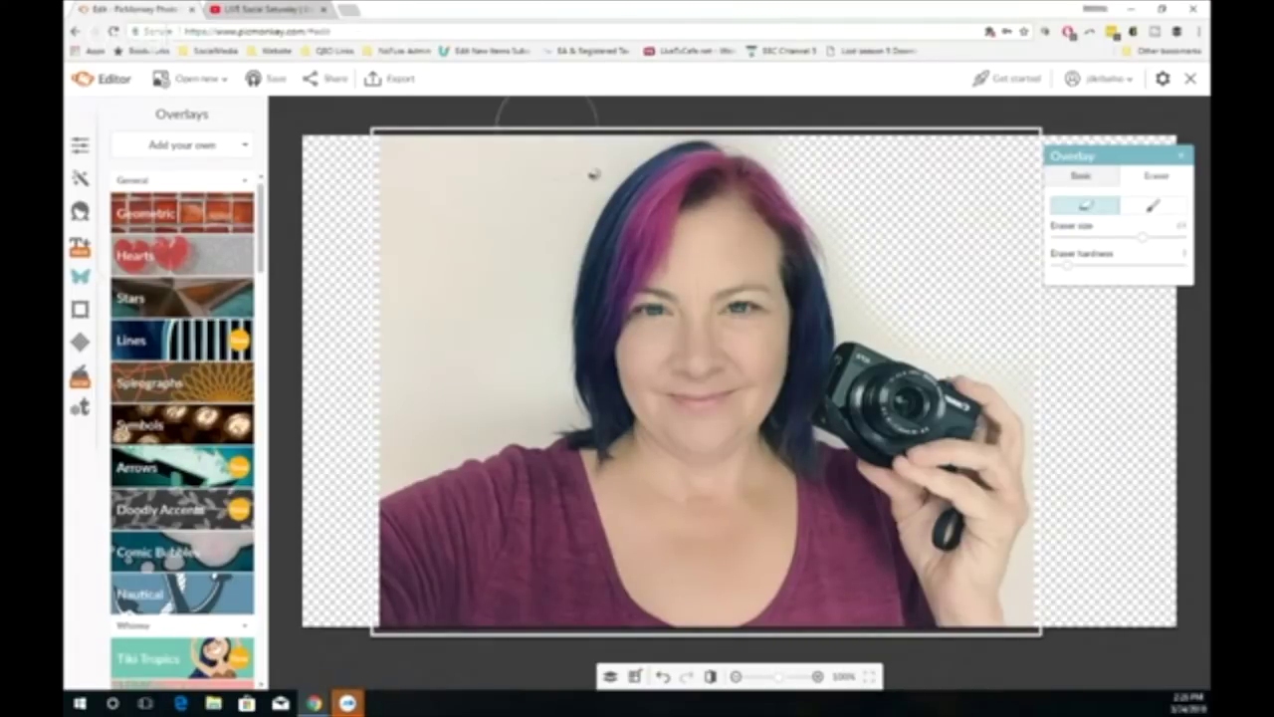
pyautogui.moveTo(588, 130)
pyautogui.mouseDown()
pyautogui.moveTo(427, 192)
pyautogui.moveTo(446, 337)
pyautogui.moveTo(428, 450)
pyautogui.moveTo(494, 431)
pyautogui.moveTo(514, 295)
pyautogui.moveTo(540, 232)
pyautogui.moveTo(605, 198)
pyautogui.moveTo(597, 230)
pyautogui.moveTo(540, 307)
pyautogui.moveTo(522, 368)
pyautogui.moveTo(515, 426)
pyautogui.moveTo(543, 434)
pyautogui.moveTo(474, 386)
pyautogui.mouseUp()
pyautogui.moveTo(563, 379); pyautogui.dragTo(511, 274)
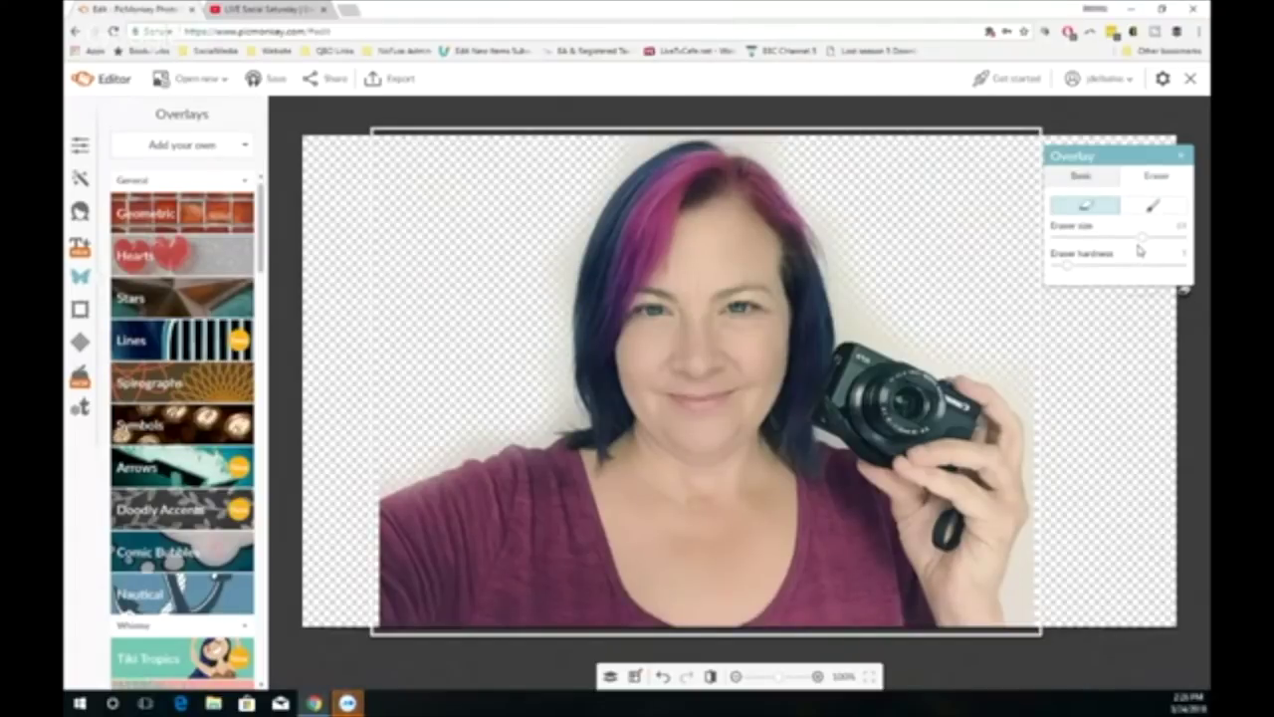
# Step: Reduce the eraser size and erase the wall closer to the hair and shoulder on the left, and between the hair and camera on the right
pyautogui.moveTo(1143, 246)
pyautogui.mouseDown()
pyautogui.moveTo(1138, 235)
pyautogui.moveTo(1105, 242)
pyautogui.mouseUp()
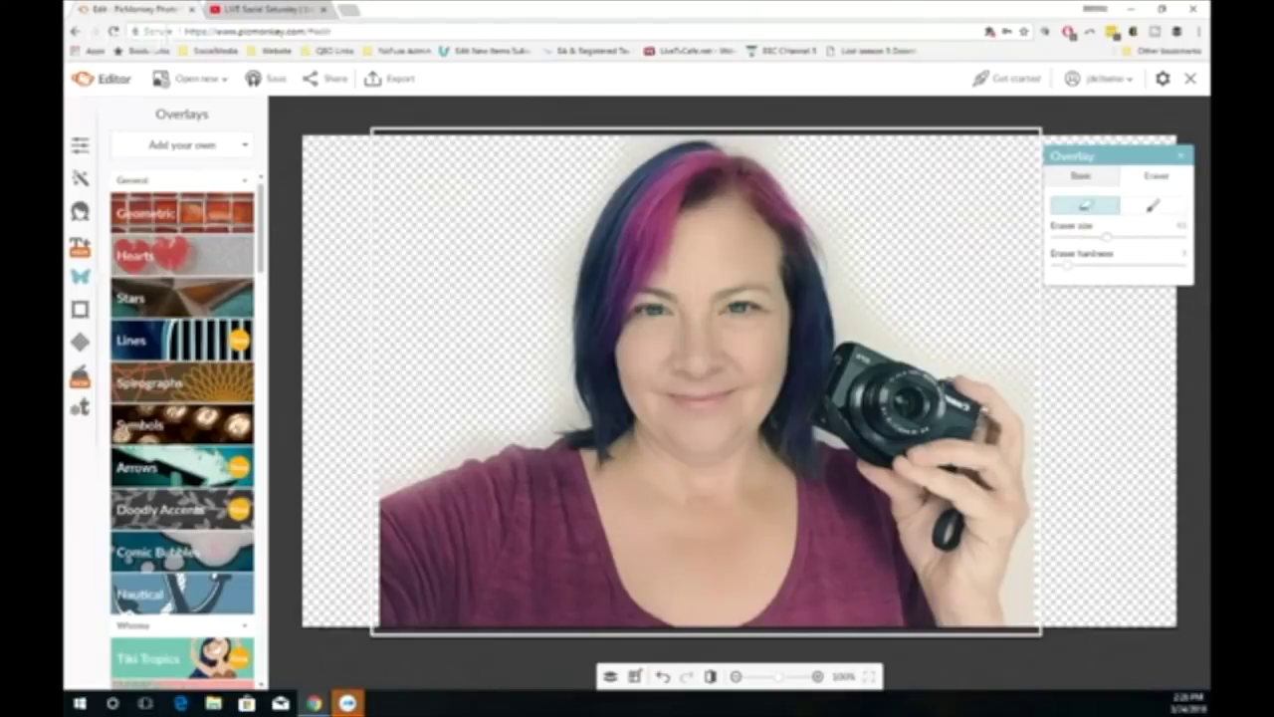
pyautogui.click(789, 677)
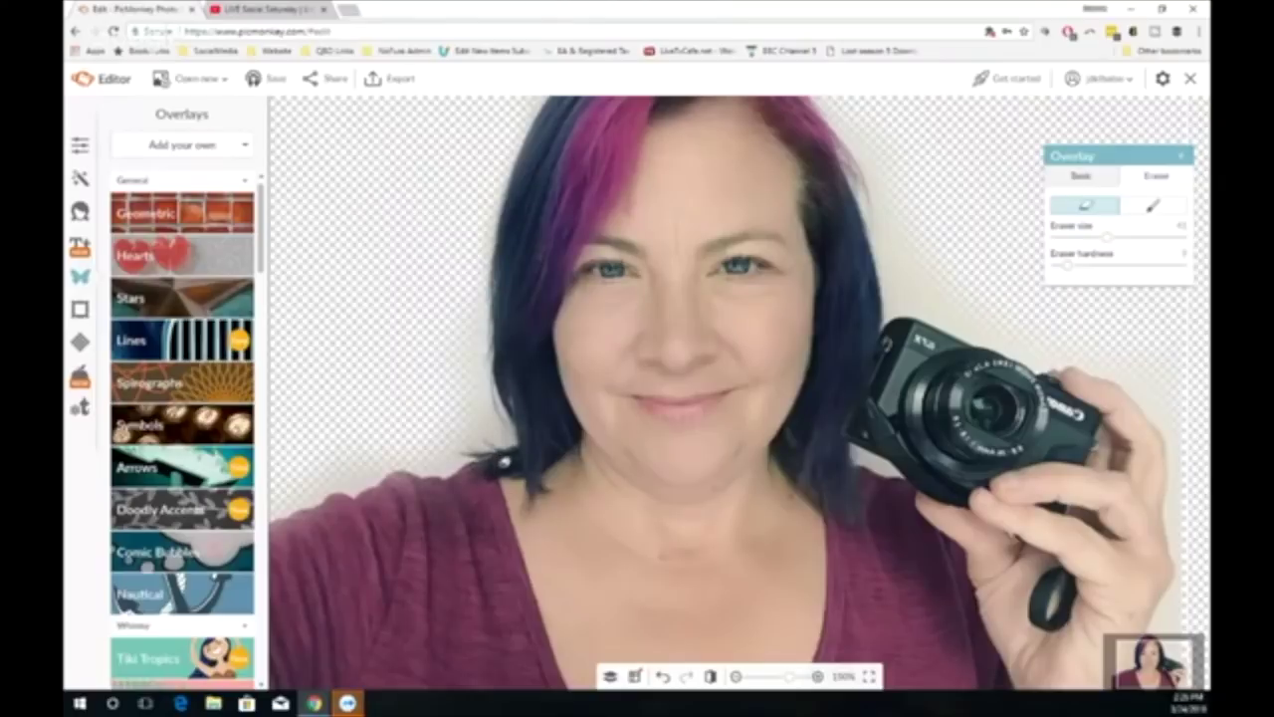
pyautogui.moveTo(502, 458)
pyautogui.mouseDown()
pyautogui.moveTo(480, 415)
pyautogui.moveTo(498, 436)
pyautogui.moveTo(478, 279)
pyautogui.moveTo(408, 312)
pyautogui.mouseUp()
pyautogui.moveTo(496, 453)
pyautogui.mouseDown()
pyautogui.moveTo(288, 497)
pyautogui.moveTo(291, 475)
pyautogui.moveTo(386, 495)
pyautogui.moveTo(294, 509)
pyautogui.moveTo(385, 482)
pyautogui.moveTo(489, 476)
pyautogui.moveTo(470, 471)
pyautogui.mouseUp()
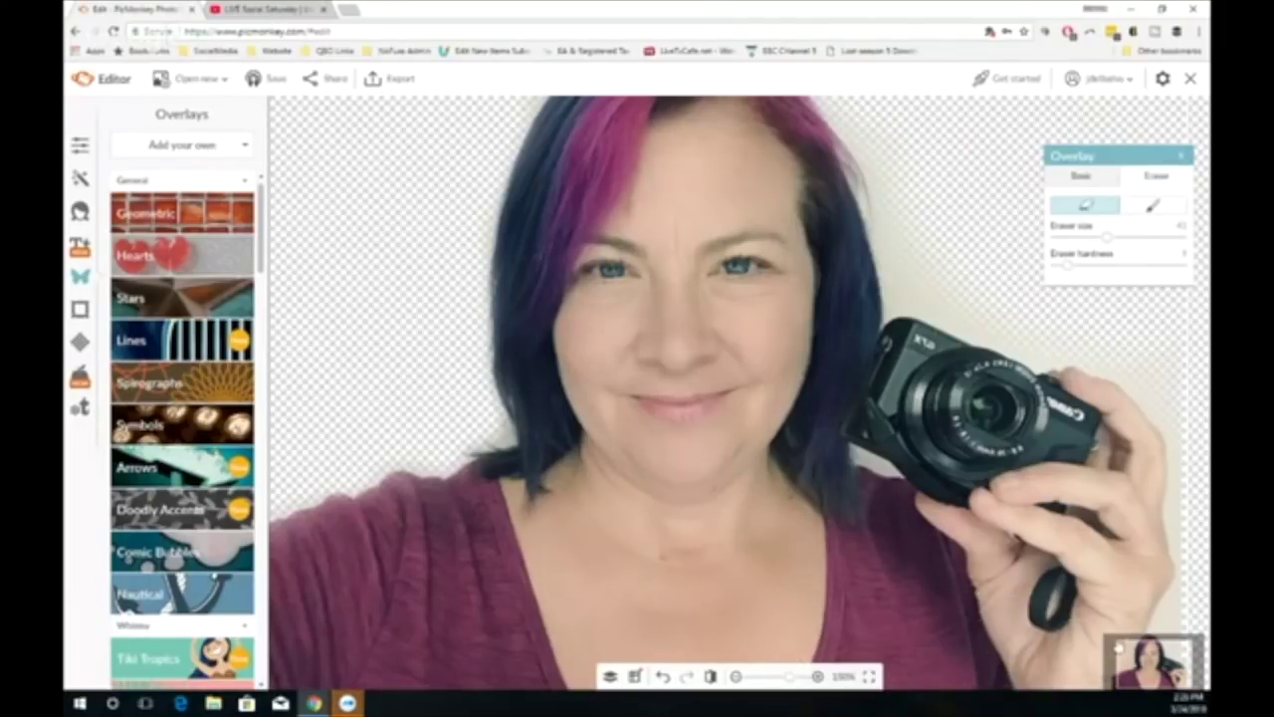
pyautogui.moveTo(1138, 669); pyautogui.dragTo(1135, 658)
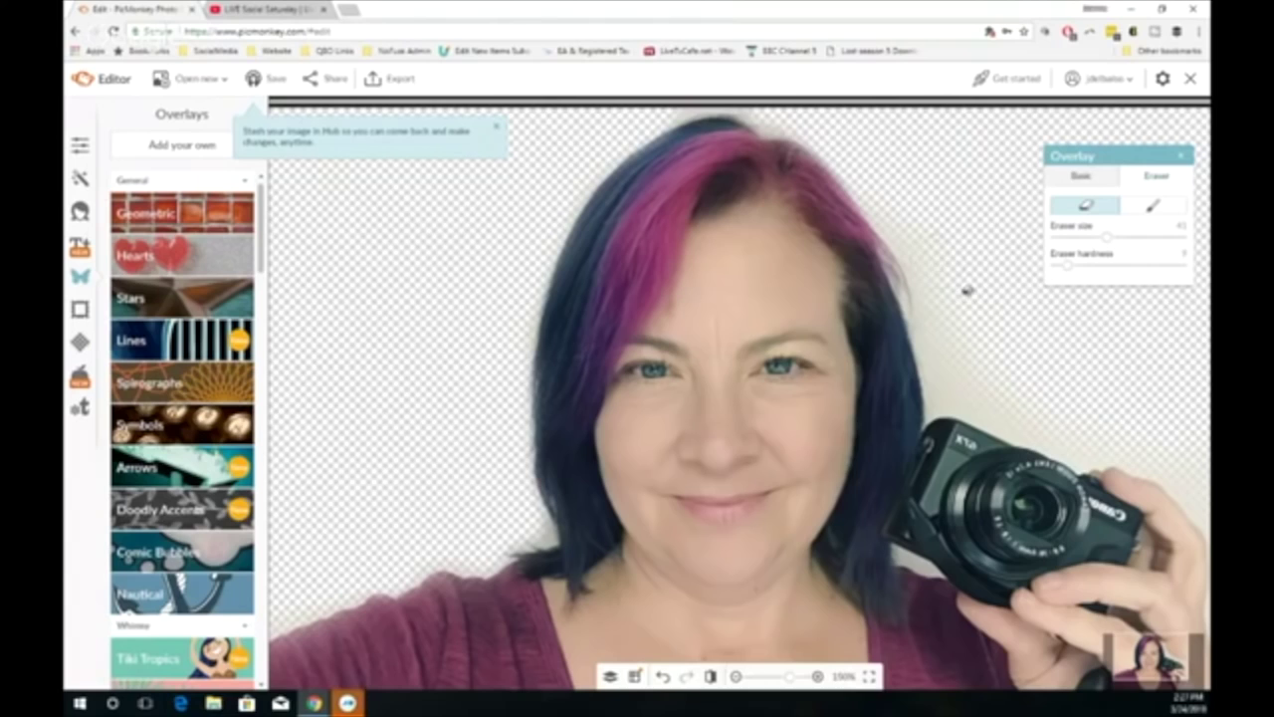
pyautogui.moveTo(948, 247)
pyautogui.mouseDown()
pyautogui.moveTo(968, 382)
pyautogui.moveTo(986, 404)
pyautogui.moveTo(1018, 429)
pyautogui.moveTo(1095, 424)
pyautogui.mouseUp()
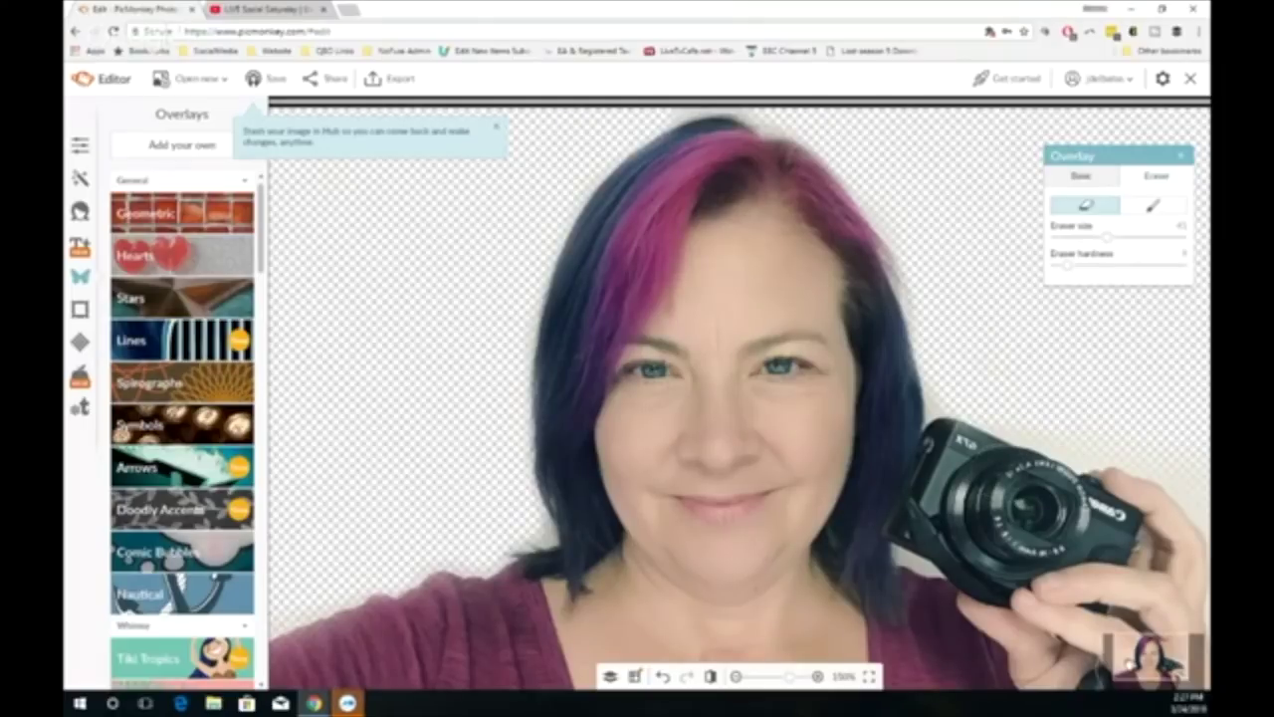
# Step: Reduce the eraser size further and erase the leftover wall along the top of the shoulder beside the hair
pyautogui.scroll(-3, 1108, 684)
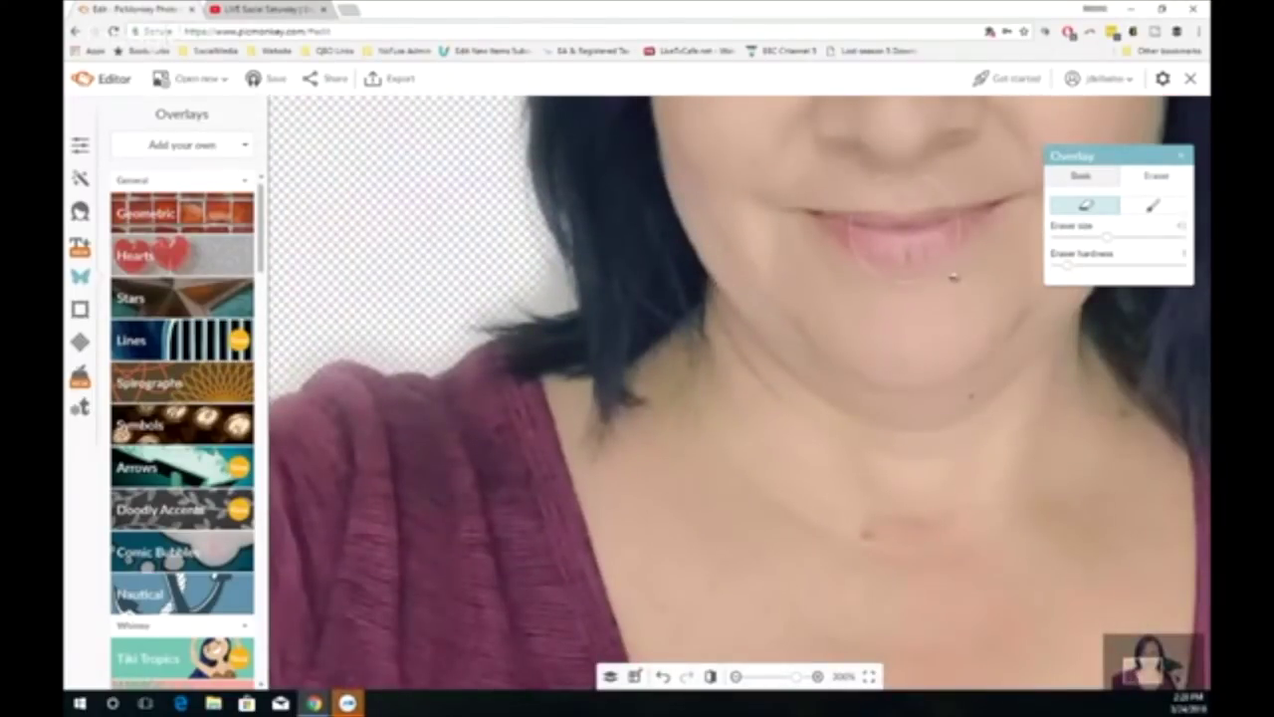
pyautogui.moveTo(1104, 239); pyautogui.dragTo(1091, 241)
pyautogui.moveTo(573, 309); pyautogui.dragTo(425, 351)
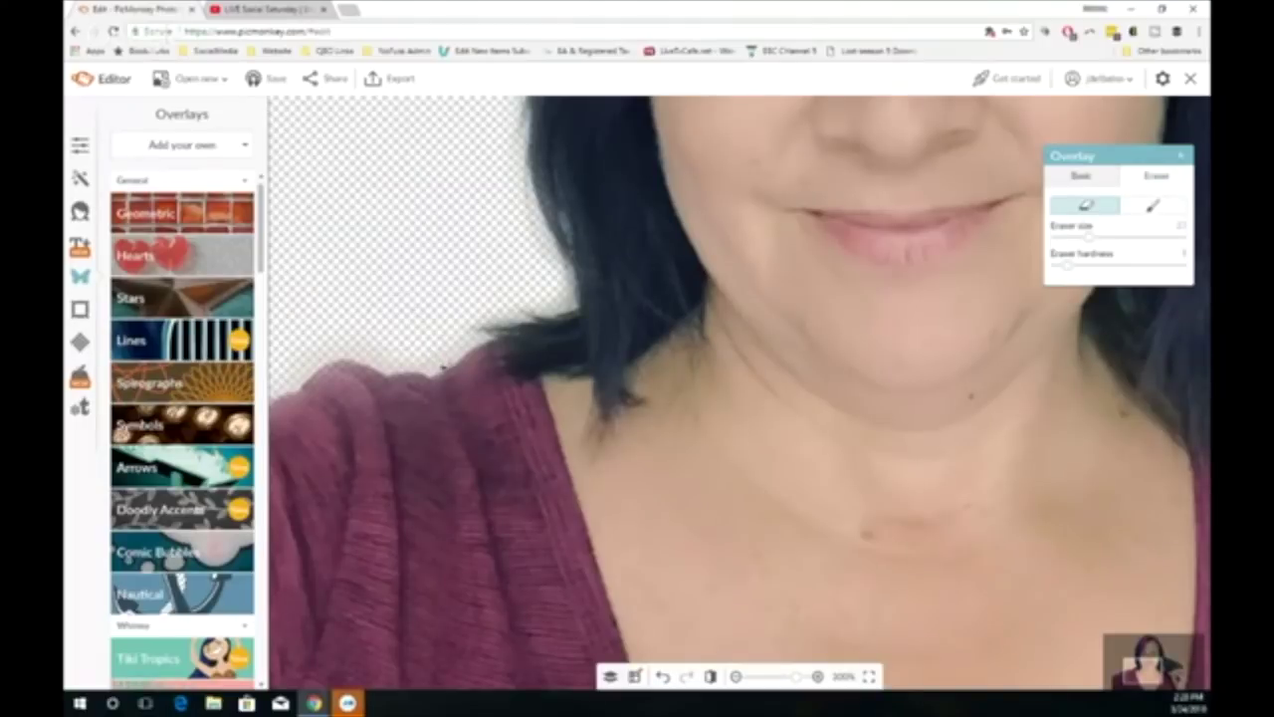
pyautogui.moveTo(423, 361); pyautogui.dragTo(303, 384)
# Step: Fill the canvas with solid black (000000) instead of transparency to expose leftover wall around the cutout
pyautogui.scroll(-2, 948, 335)
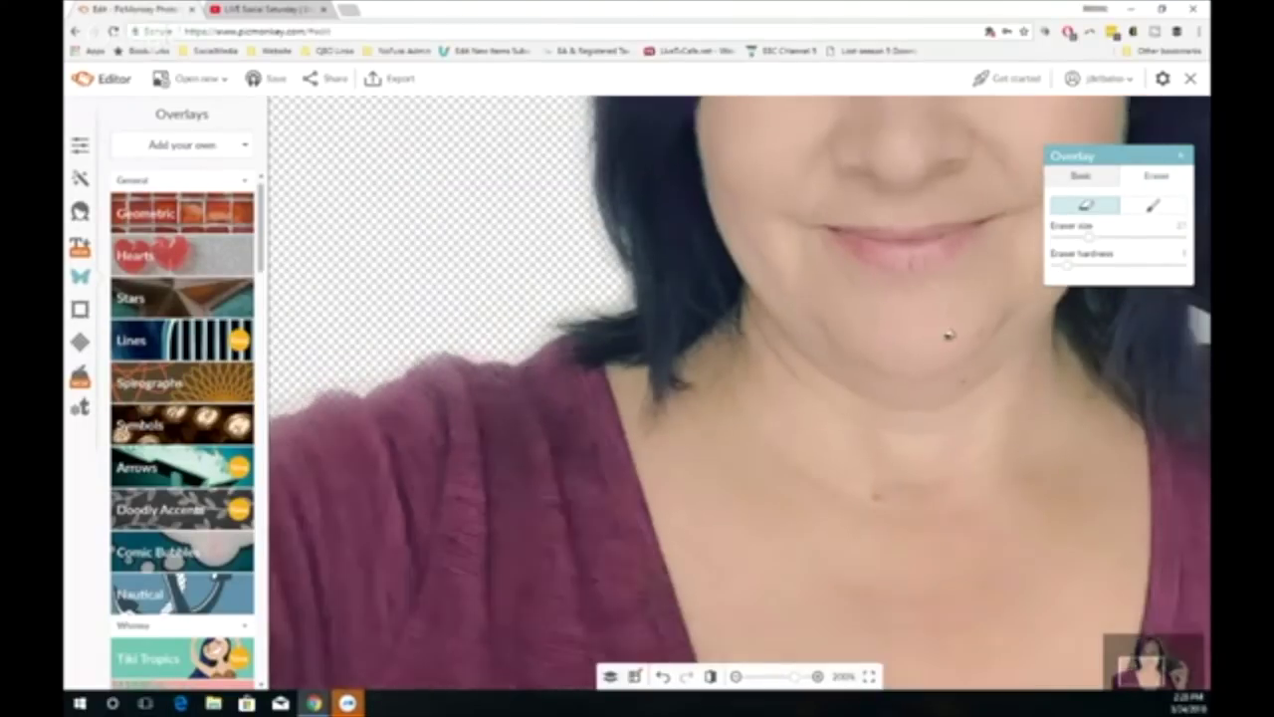
pyautogui.scroll(-1, 949, 335)
pyautogui.scroll(-1, 872, 233)
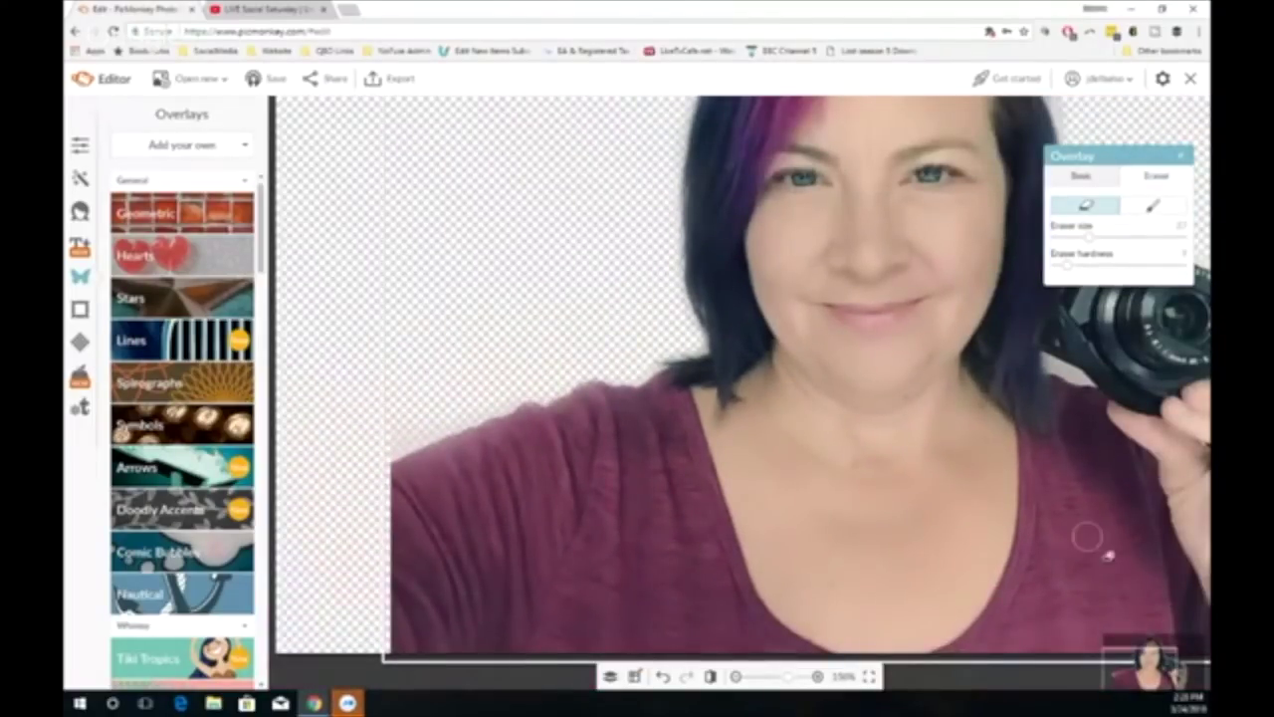
pyautogui.click(1145, 657)
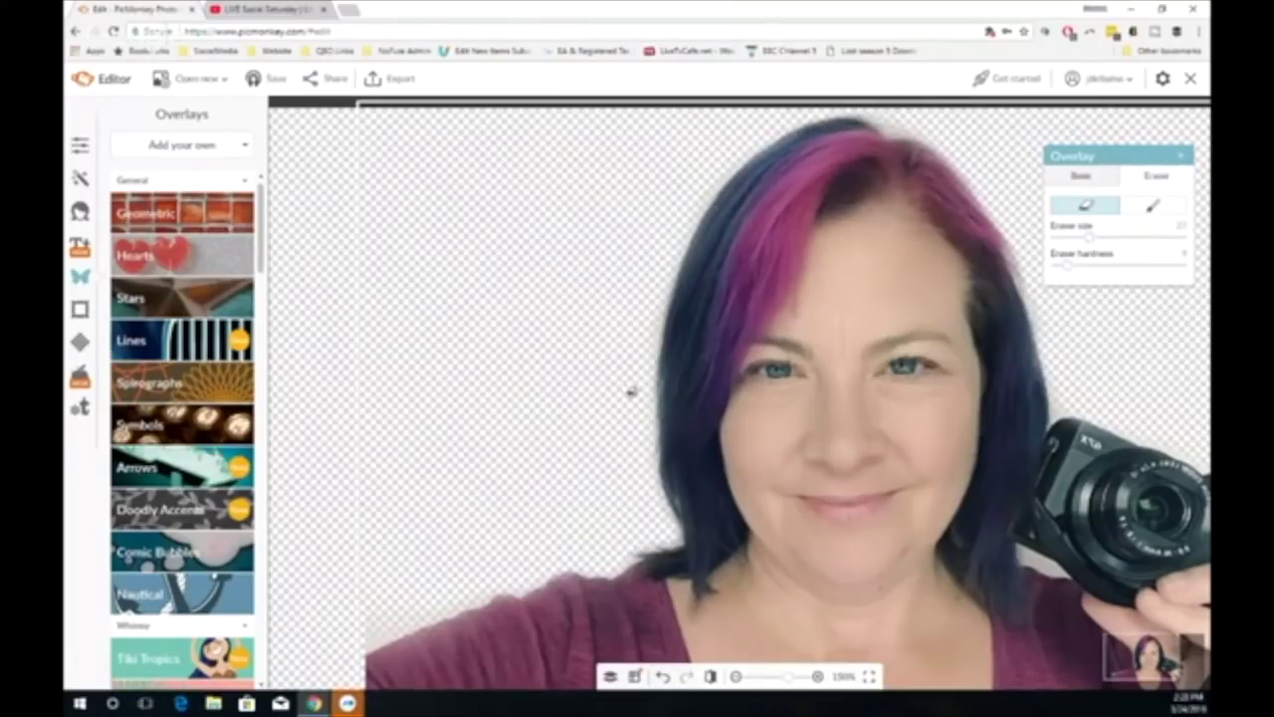
pyautogui.scroll(-1, 628, 389)
pyautogui.scroll(-5, 747, 547)
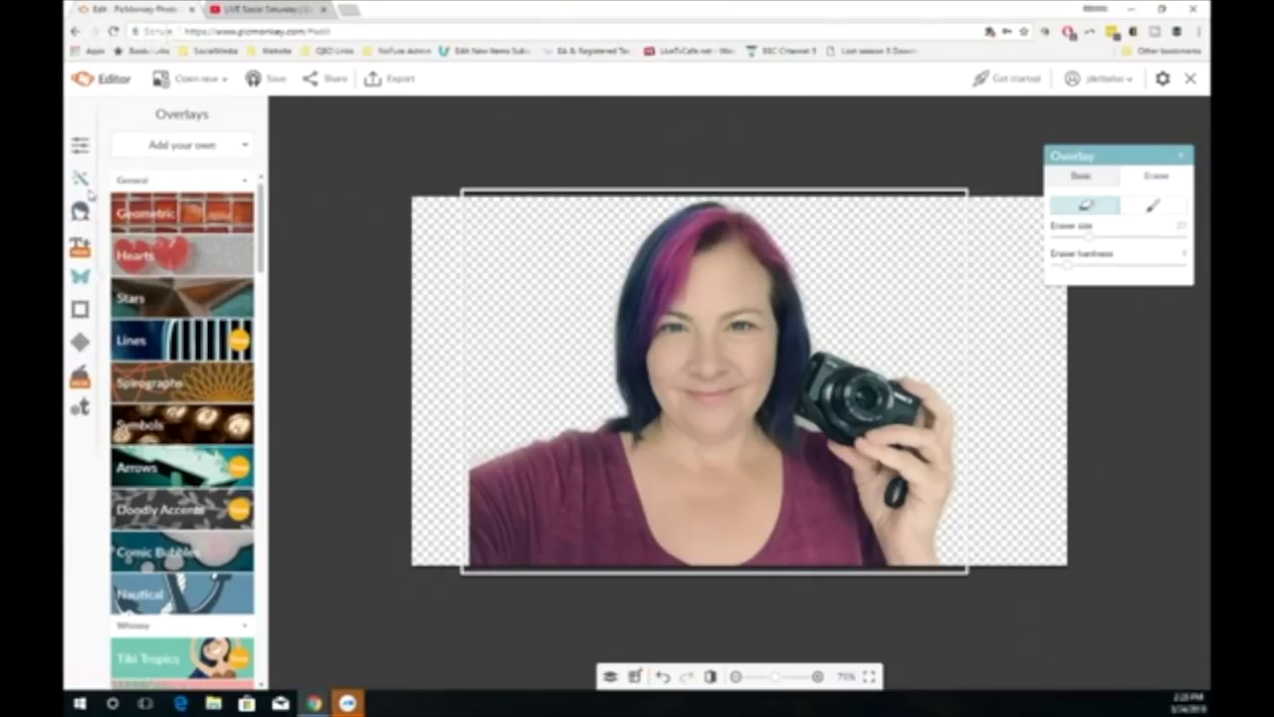
pyautogui.click(79, 147)
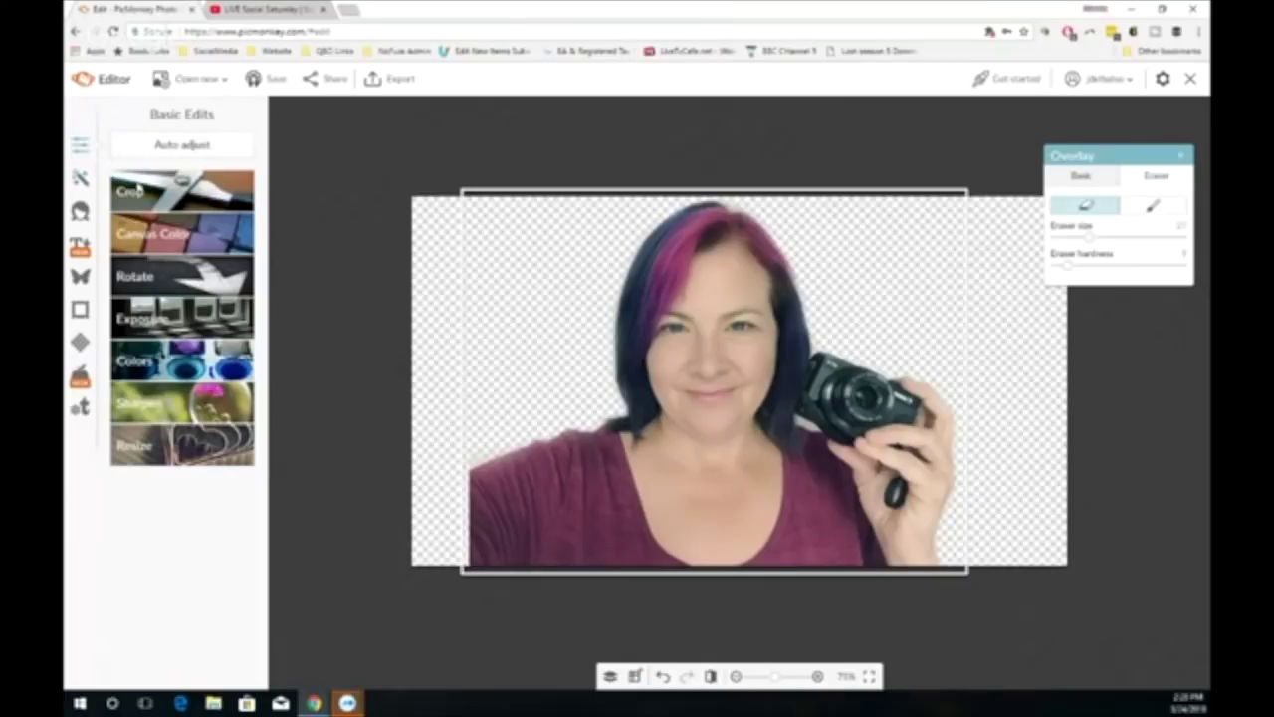
pyautogui.click(157, 235)
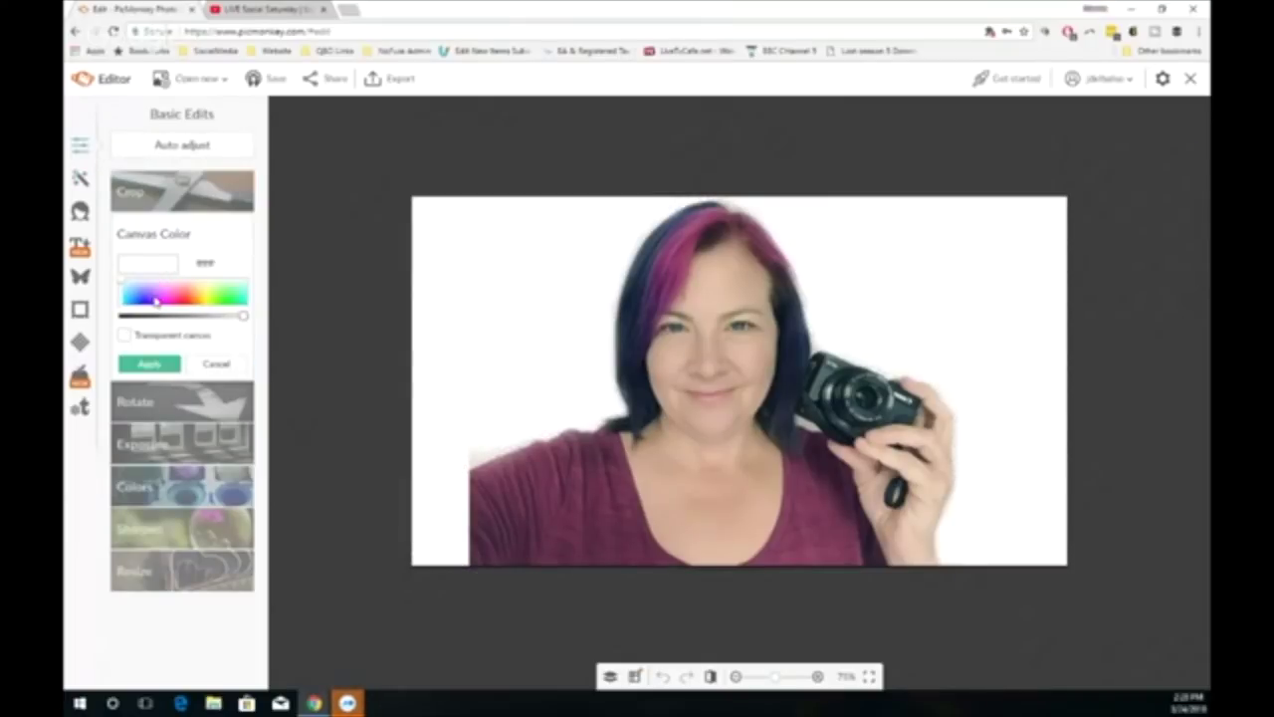
pyautogui.click(214, 290)
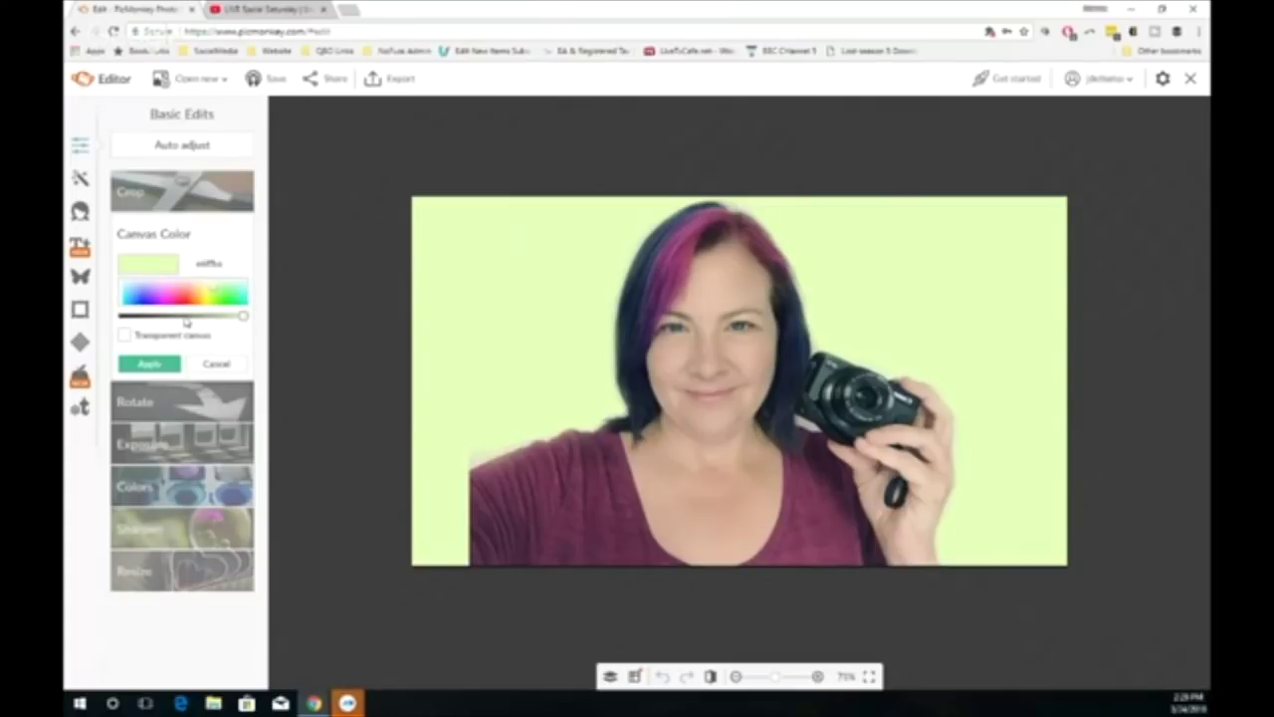
pyautogui.click(122, 317)
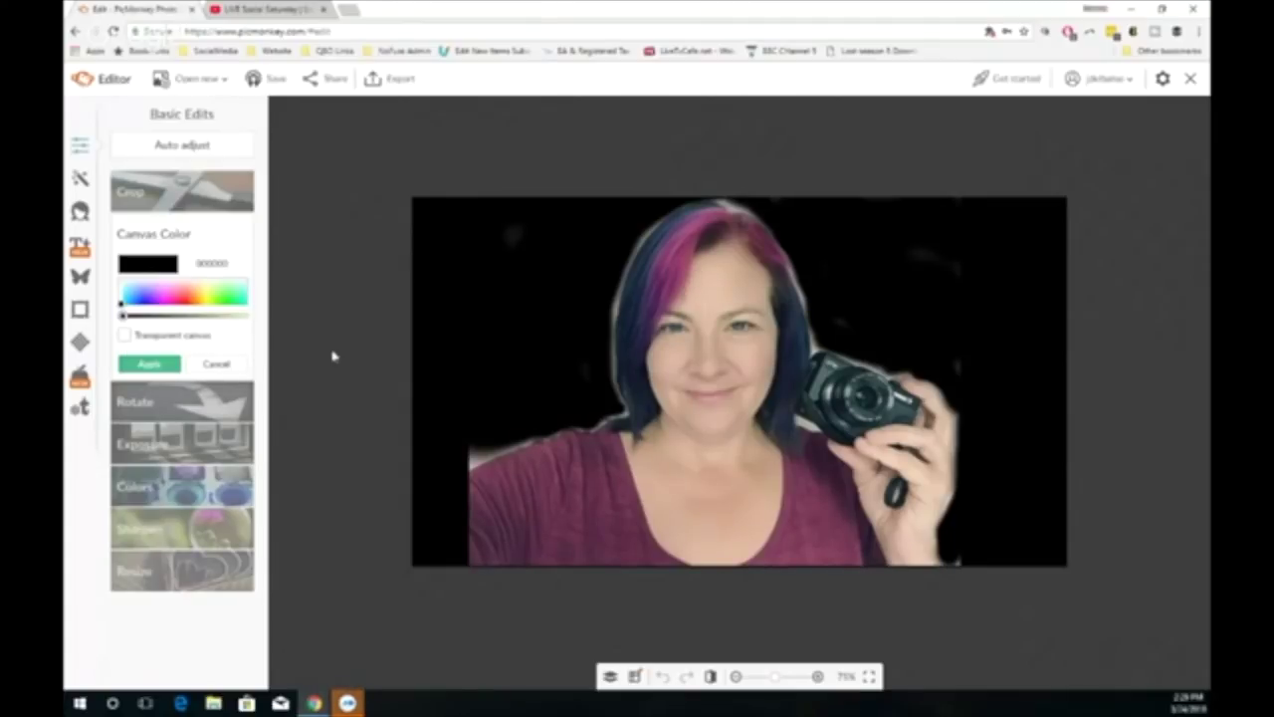
pyautogui.click(160, 366)
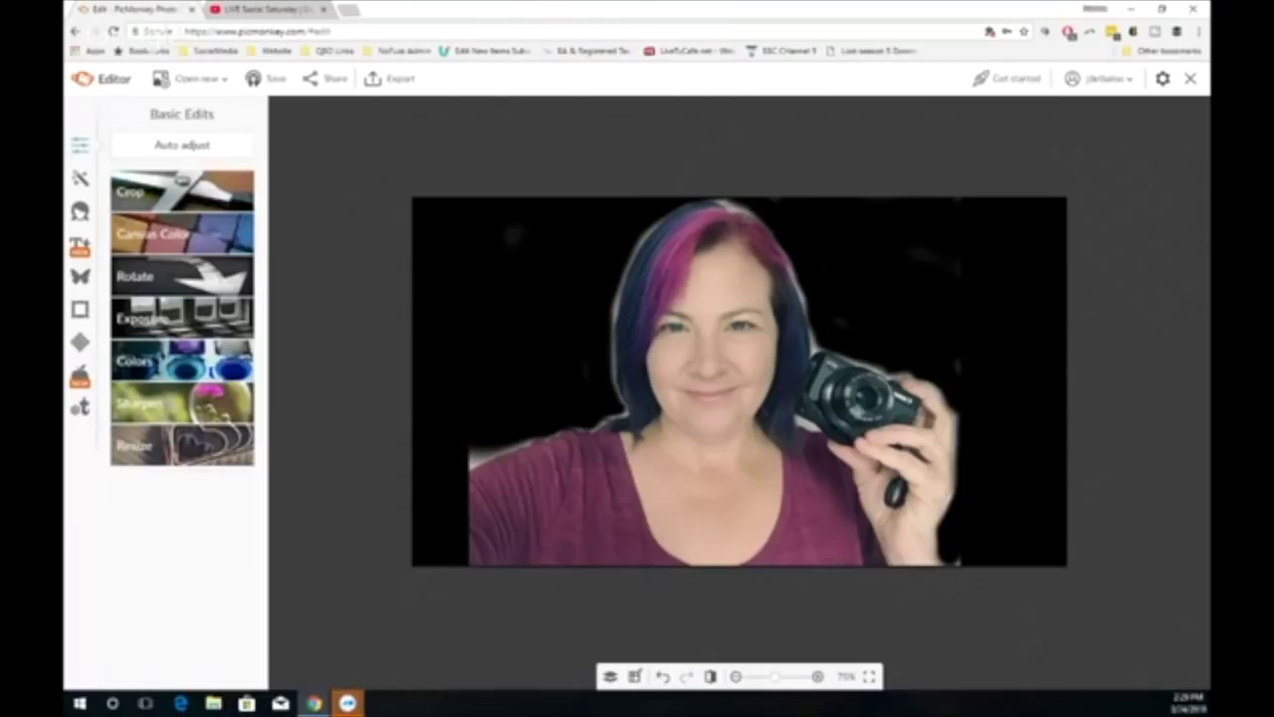
# Step: Erase the leftover wall above the sleeve and beside the upper hair on the camera side, and close the overlay palette
pyautogui.click(946, 334)
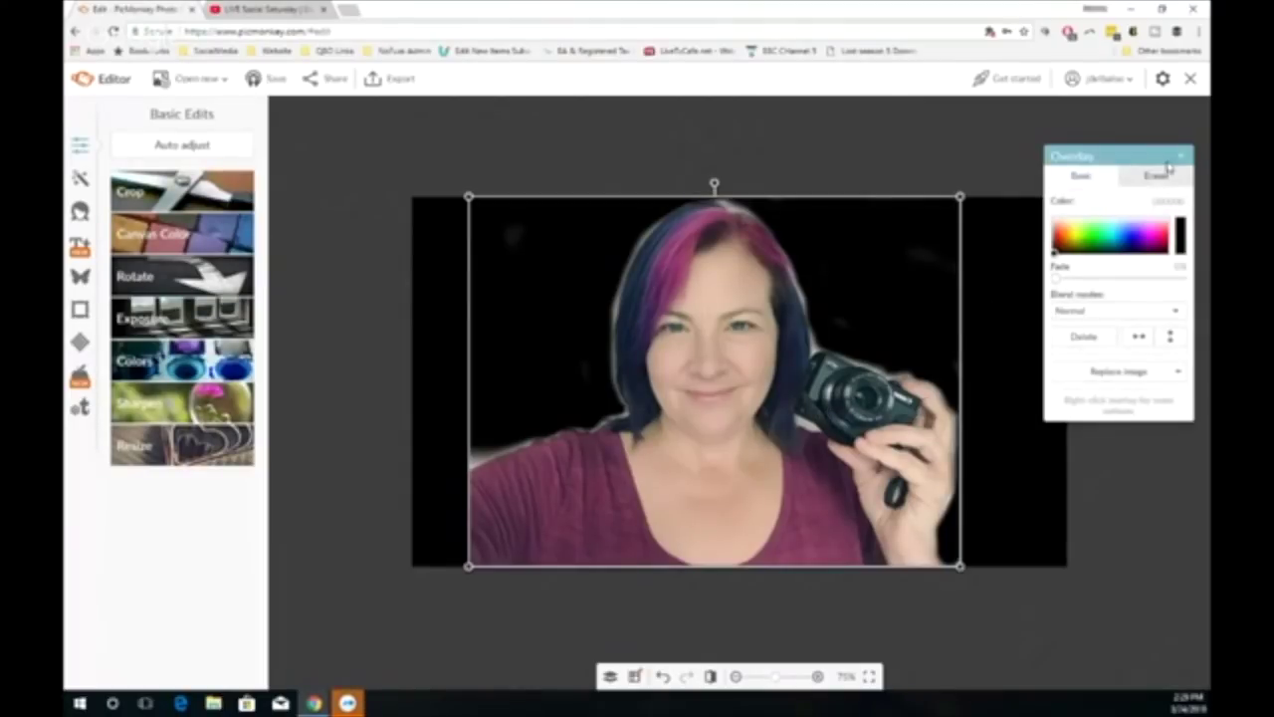
pyautogui.click(1160, 174)
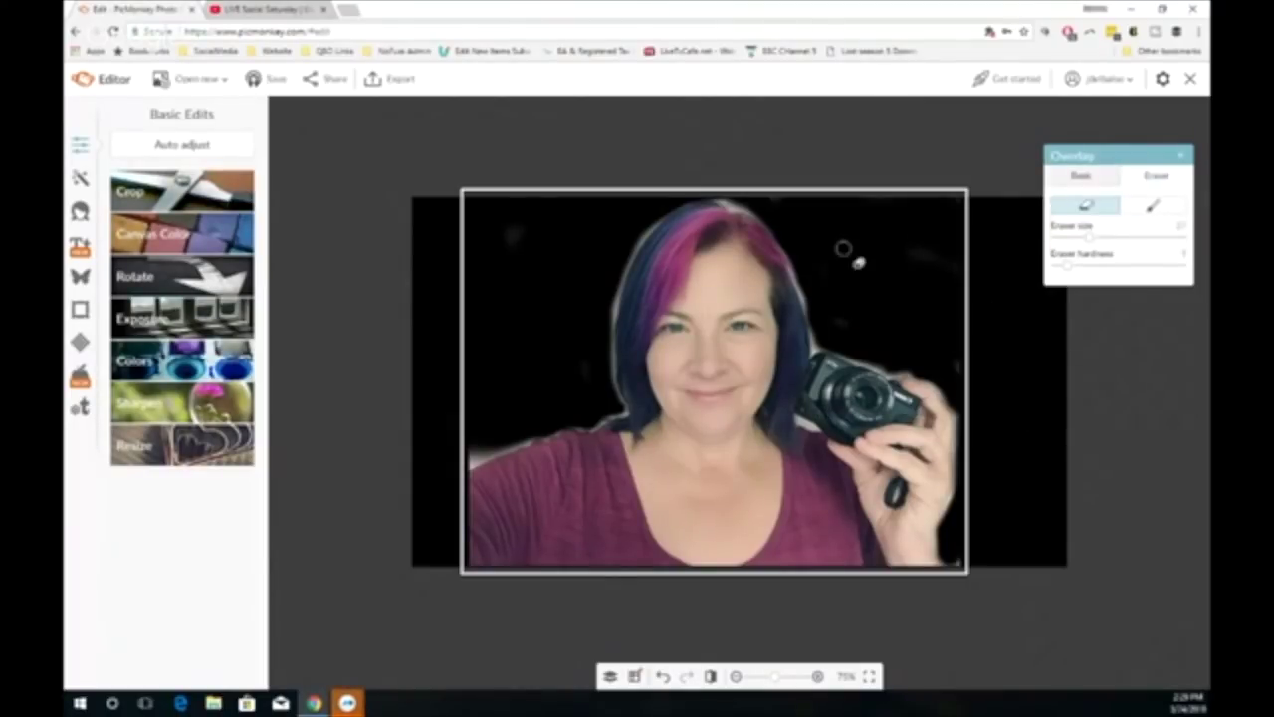
pyautogui.click(916, 219)
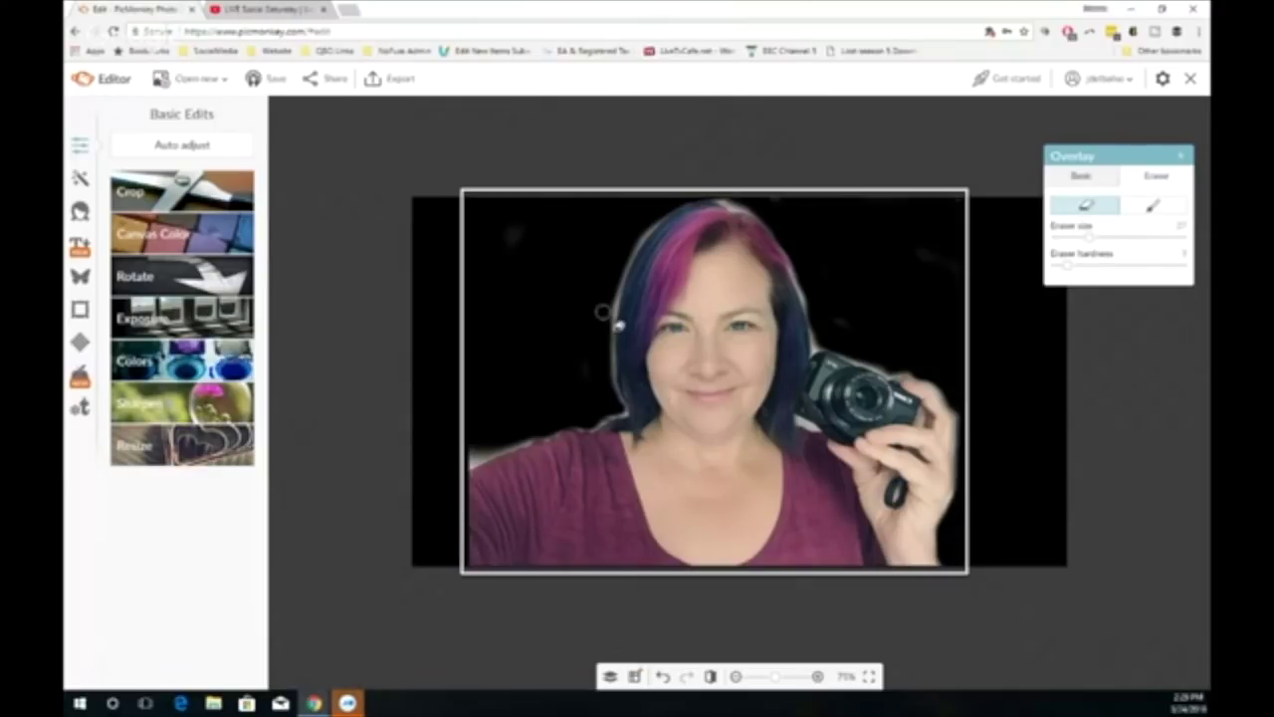
pyautogui.moveTo(503, 458)
pyautogui.mouseDown()
pyautogui.moveTo(464, 460)
pyautogui.moveTo(527, 434)
pyautogui.mouseUp()
pyautogui.moveTo(765, 205)
pyautogui.mouseDown()
pyautogui.moveTo(928, 204)
pyautogui.moveTo(910, 225)
pyautogui.mouseUp()
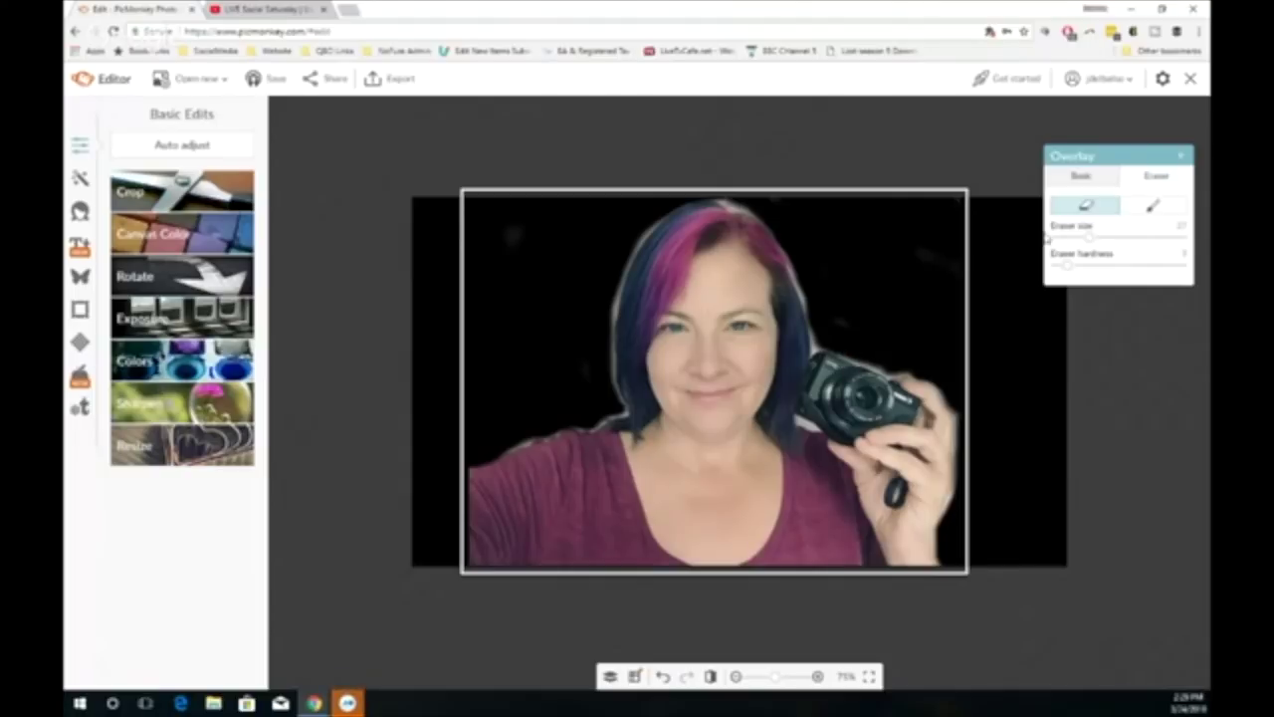
pyautogui.click(1179, 156)
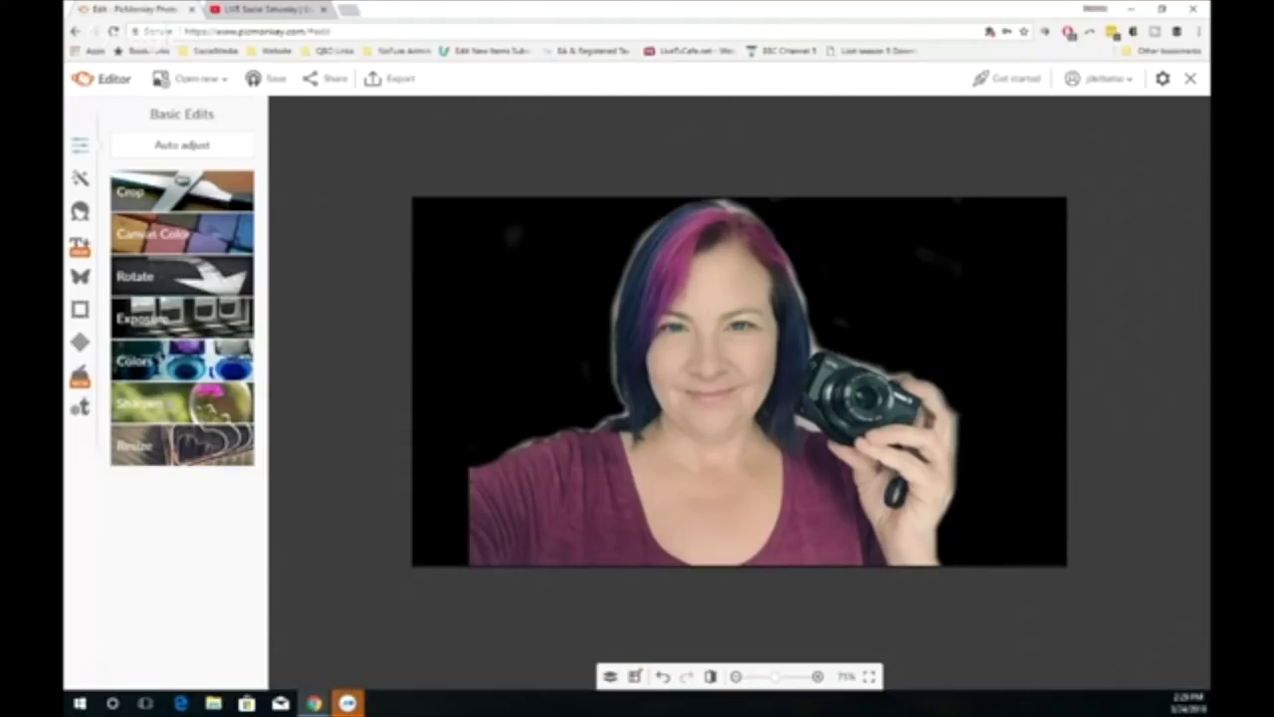
# Step: Set the canvas color to white and move the photo overlay flush with the canvas's left edge
pyautogui.click(139, 231)
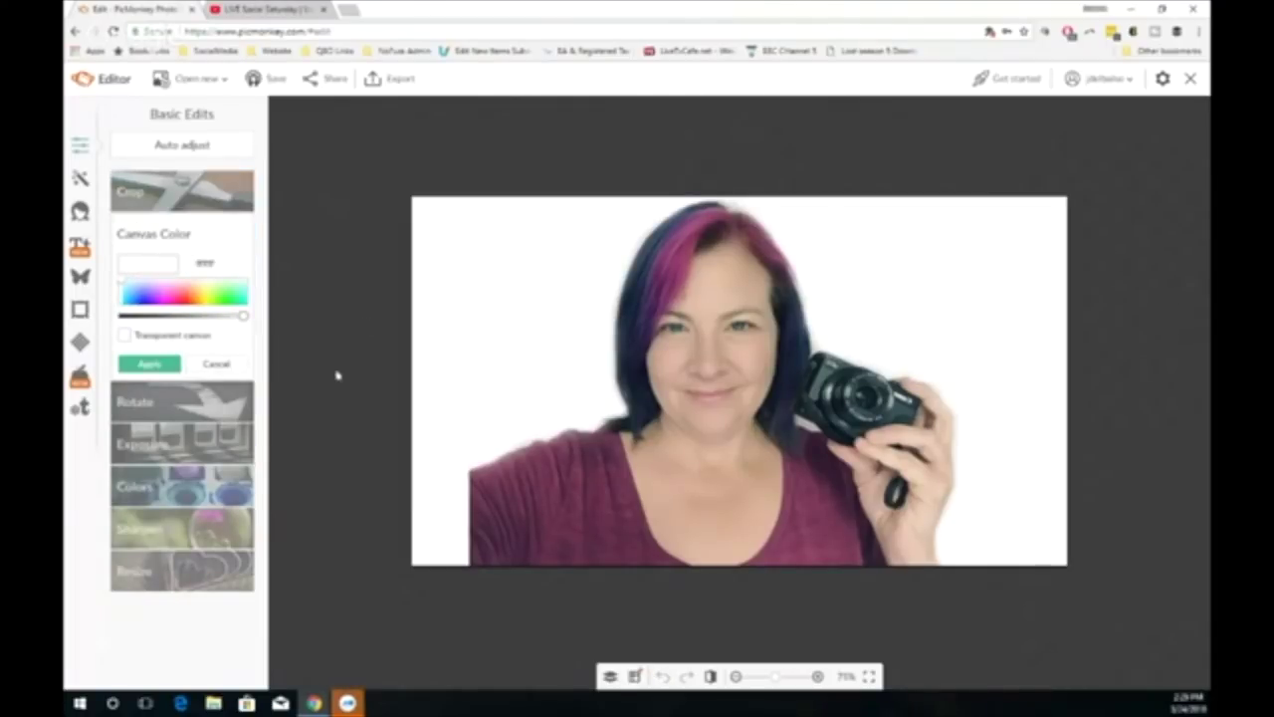
pyautogui.click(164, 365)
pyautogui.click(566, 508)
pyautogui.moveTo(566, 508); pyautogui.dragTo(512, 509)
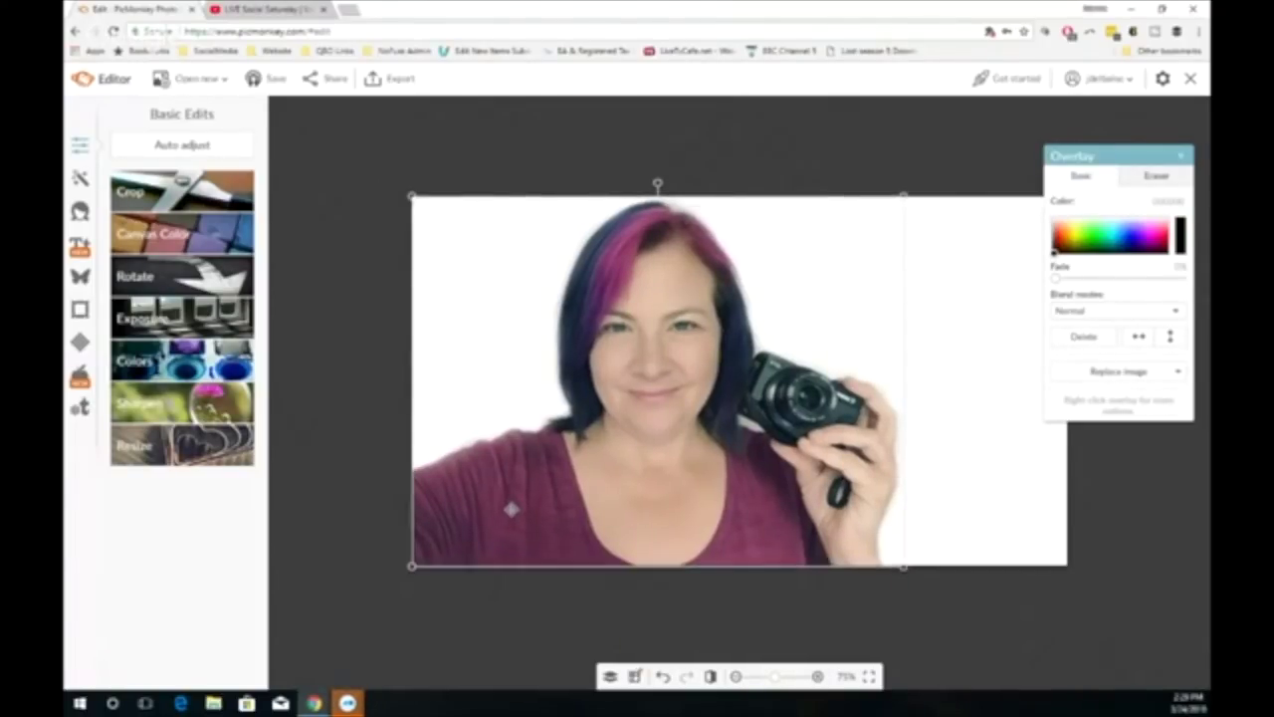
pyautogui.click(487, 146)
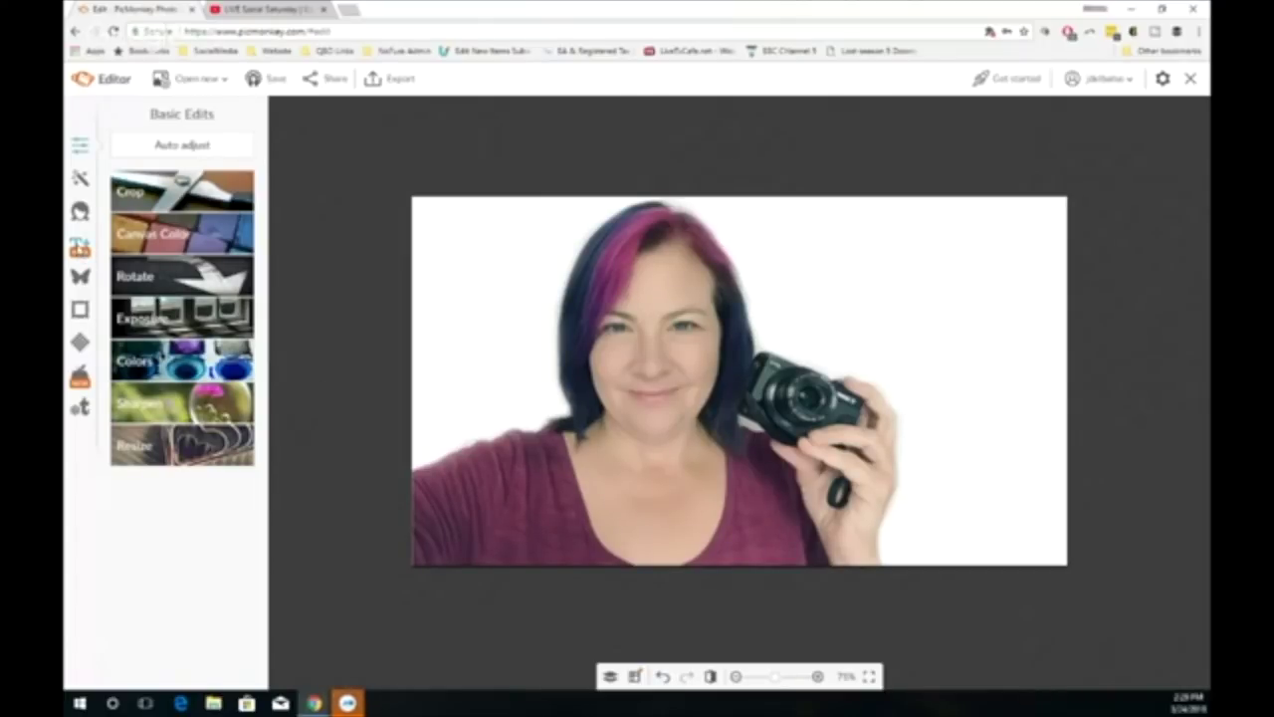
# Step: Browse the built-in sans serif and serif fonts for a title typeface
pyautogui.click(80, 247)
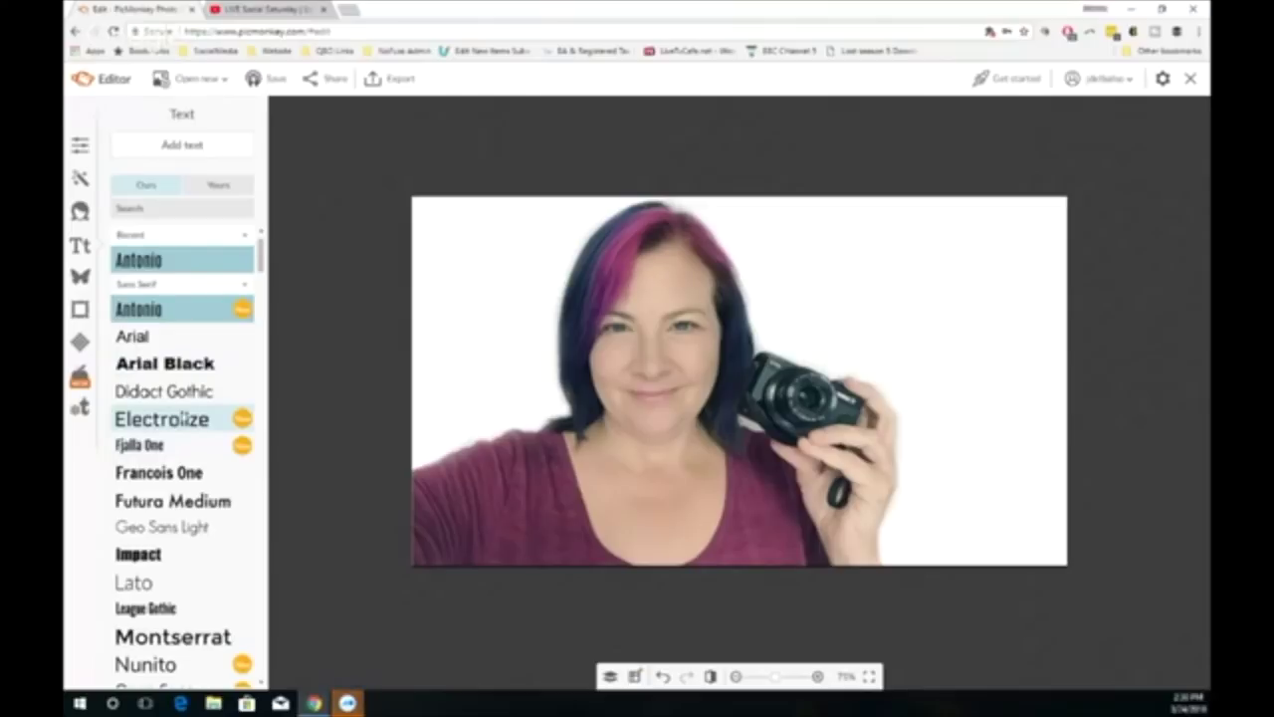
pyautogui.scroll(-3, 184, 419)
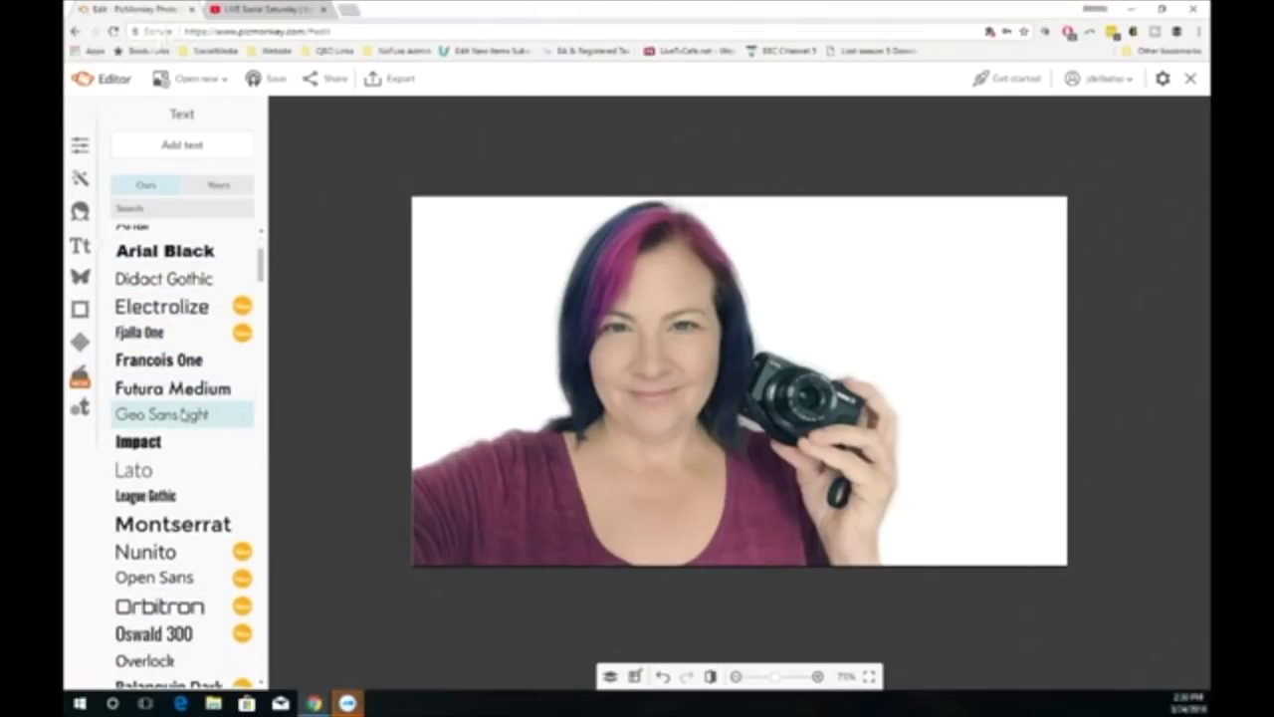
pyautogui.scroll(-4, 182, 414)
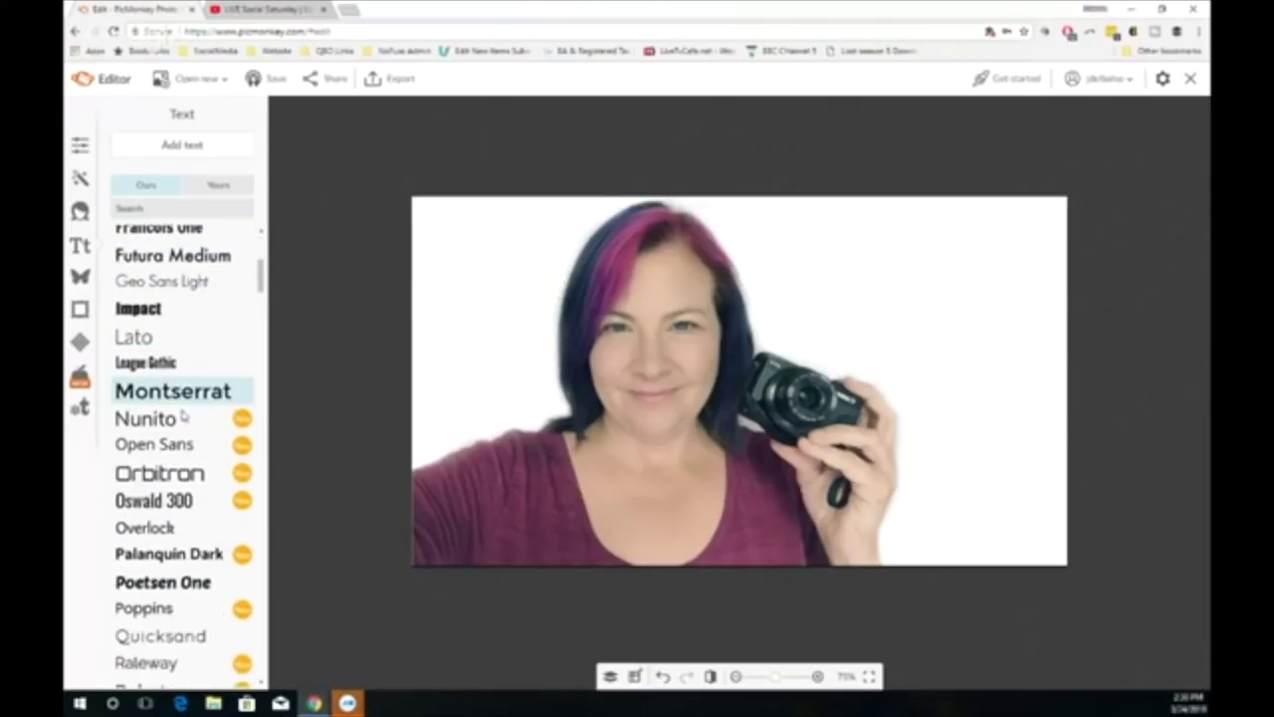
pyautogui.scroll(3, 182, 415)
pyautogui.scroll(4, 182, 414)
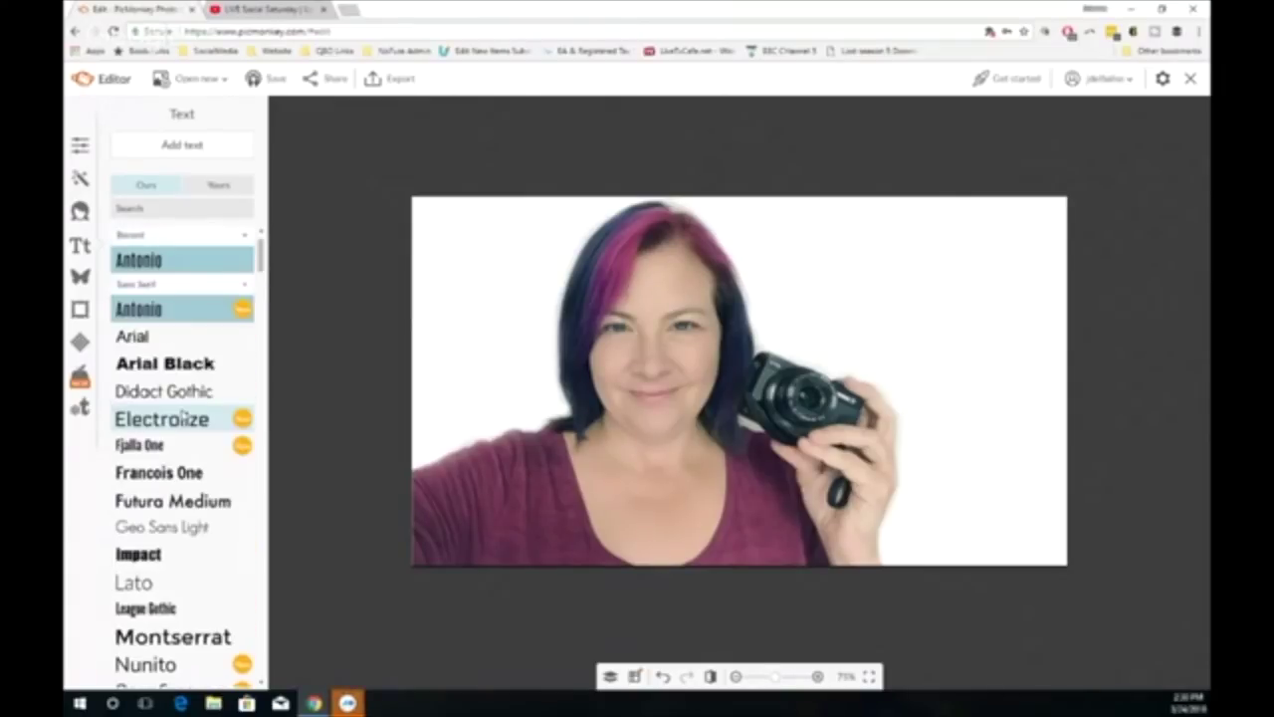
pyautogui.scroll(-5, 182, 416)
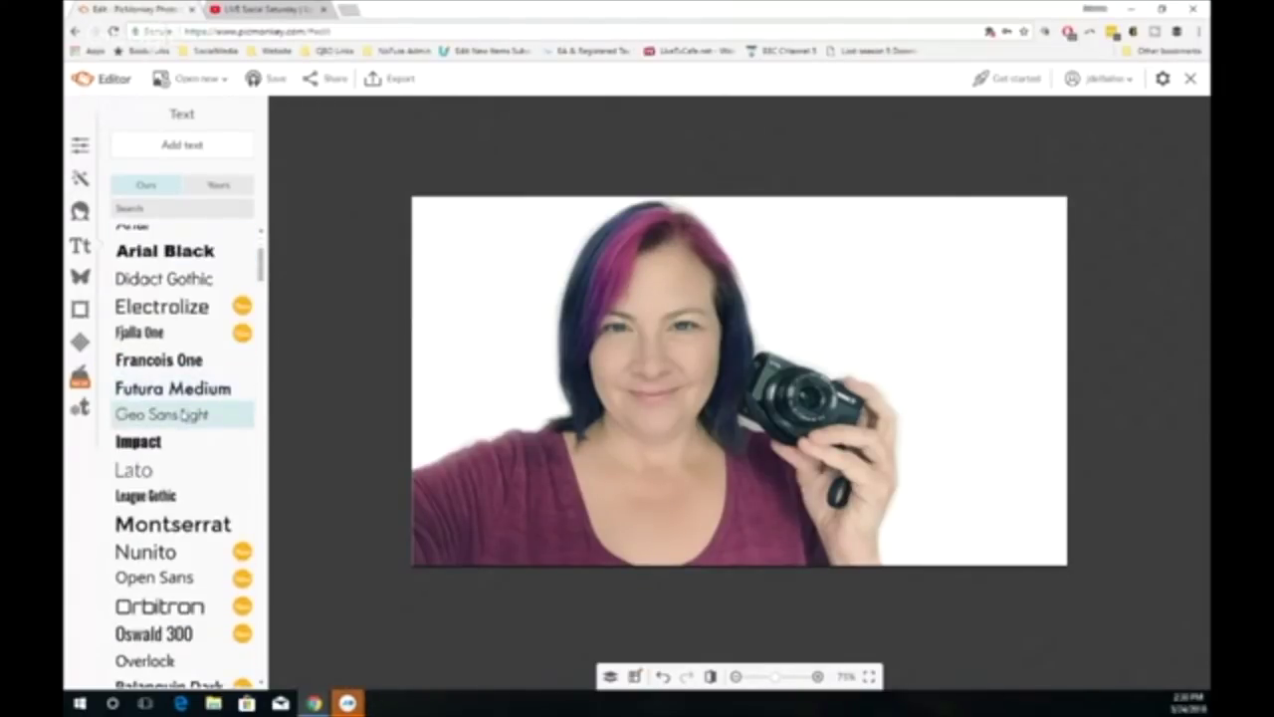
pyautogui.scroll(-1, 182, 415)
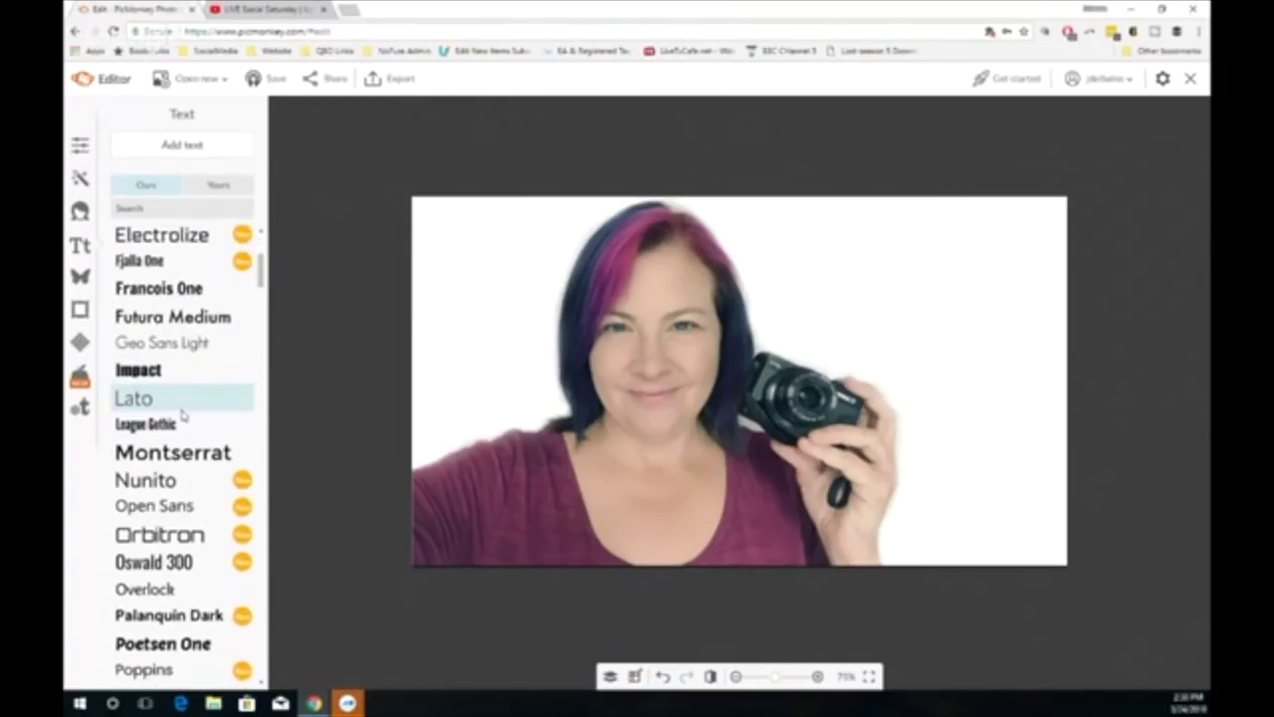
pyautogui.scroll(-5, 182, 414)
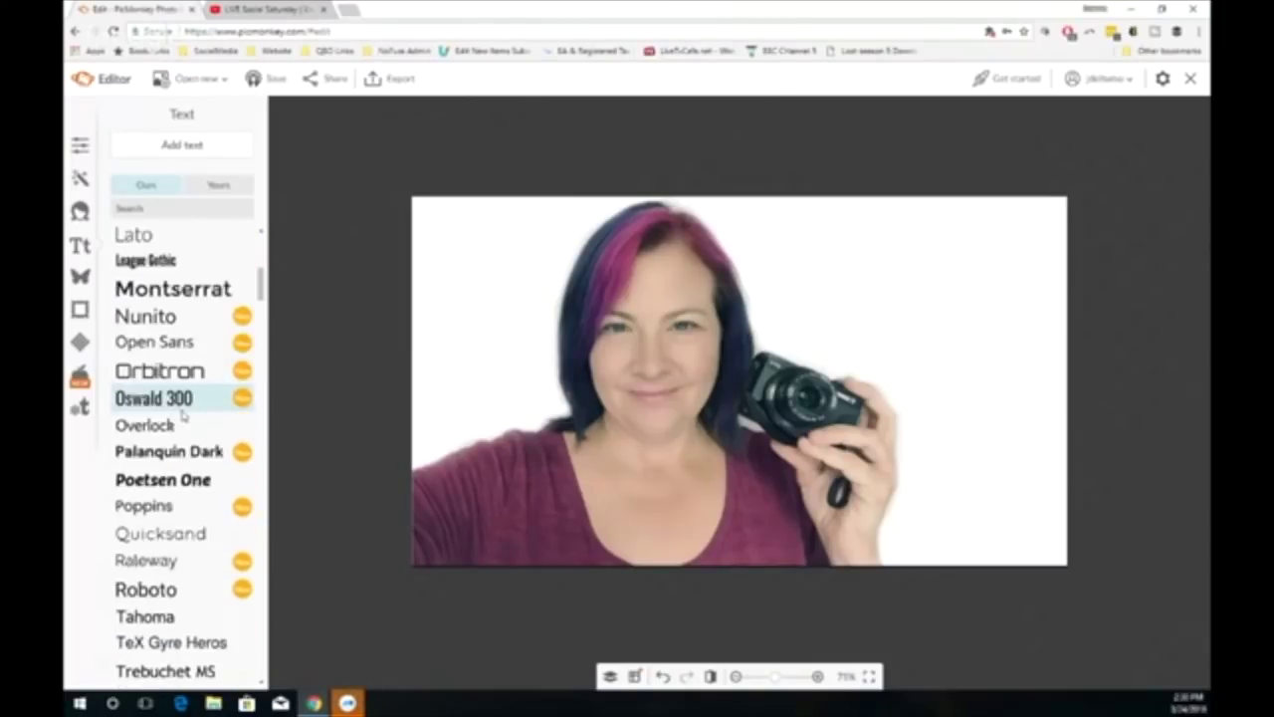
pyautogui.scroll(-7, 182, 417)
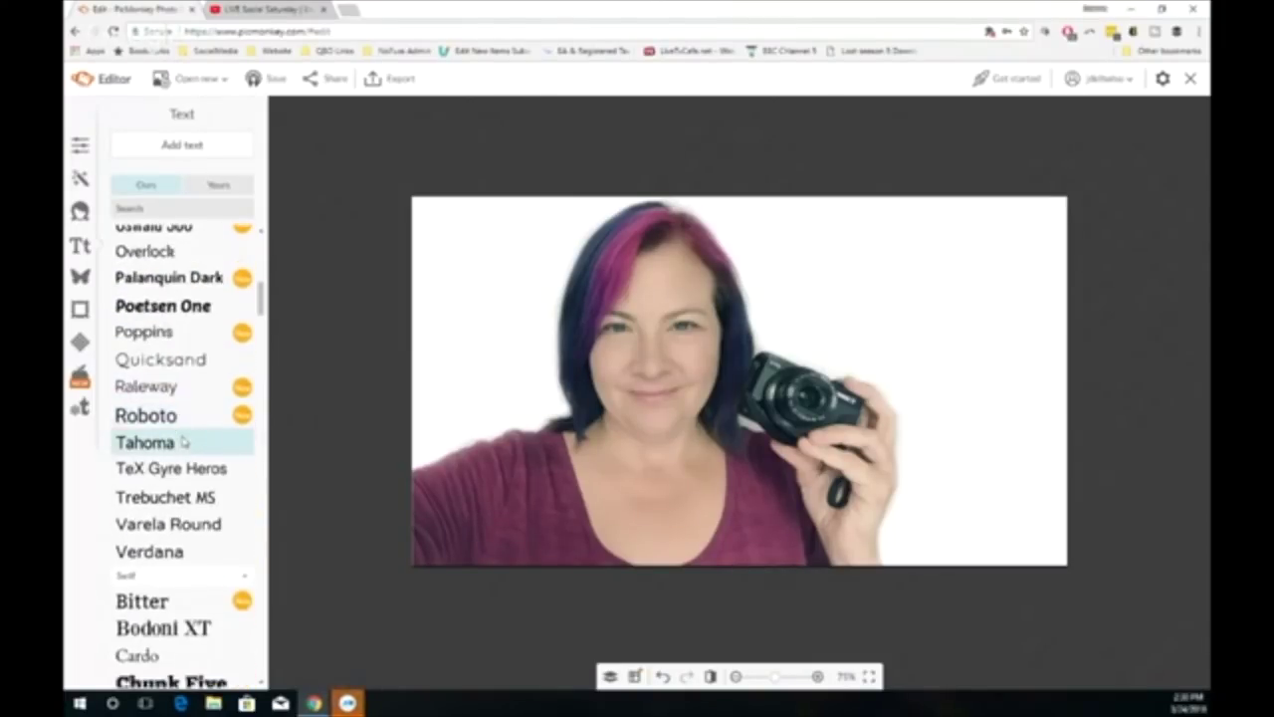
pyautogui.scroll(-8, 183, 440)
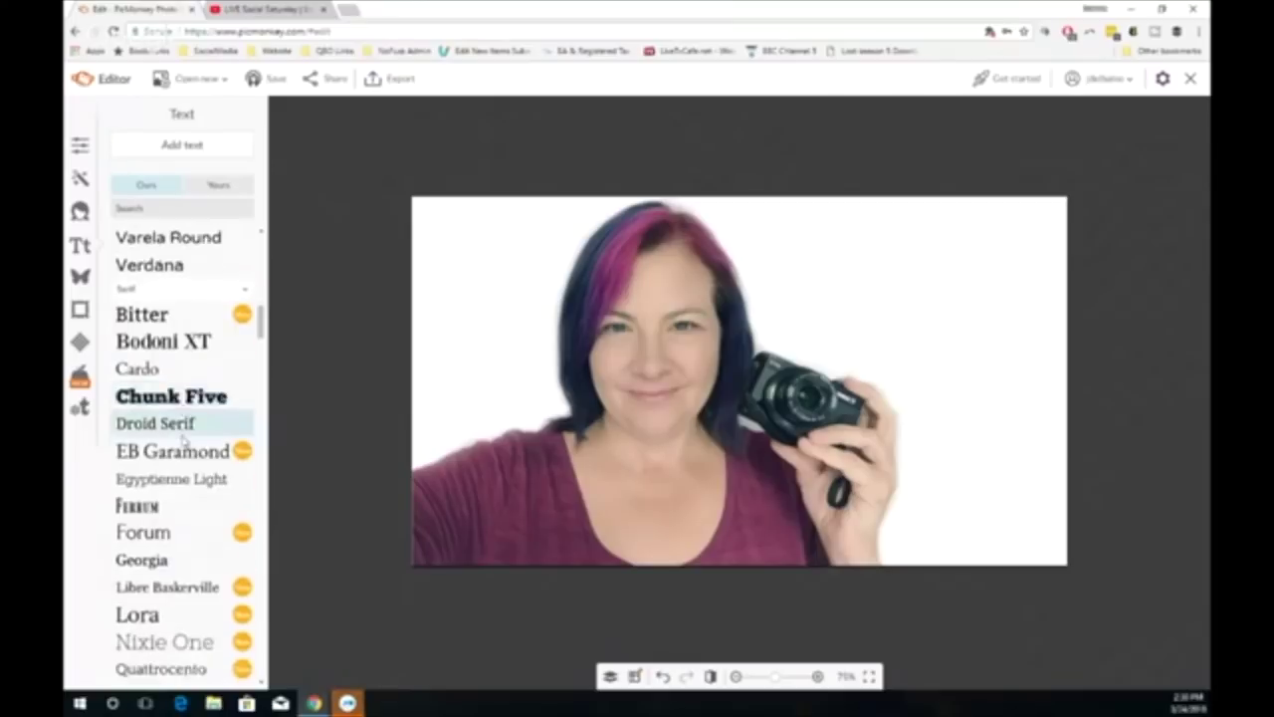
pyautogui.scroll(2, 183, 441)
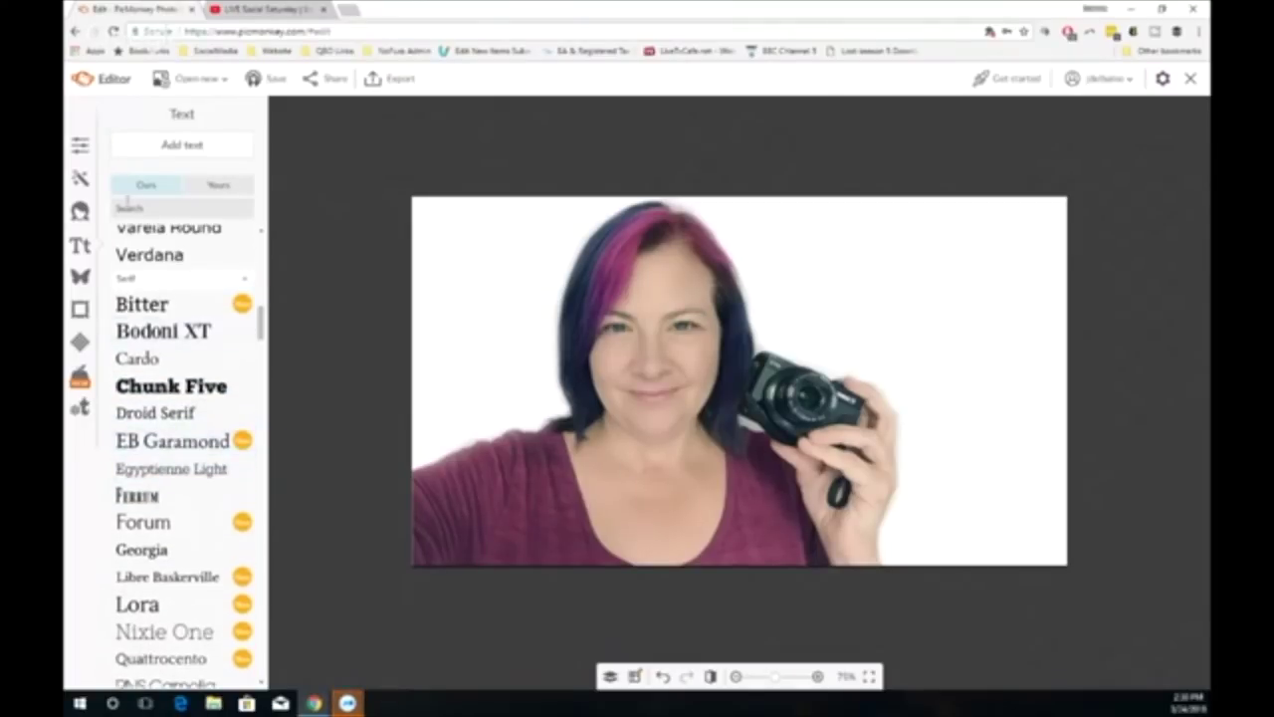
# Step: Search both the personal and the built-in fonts for a typeface whose name begins with "ba", and clear the search
pyautogui.click(214, 186)
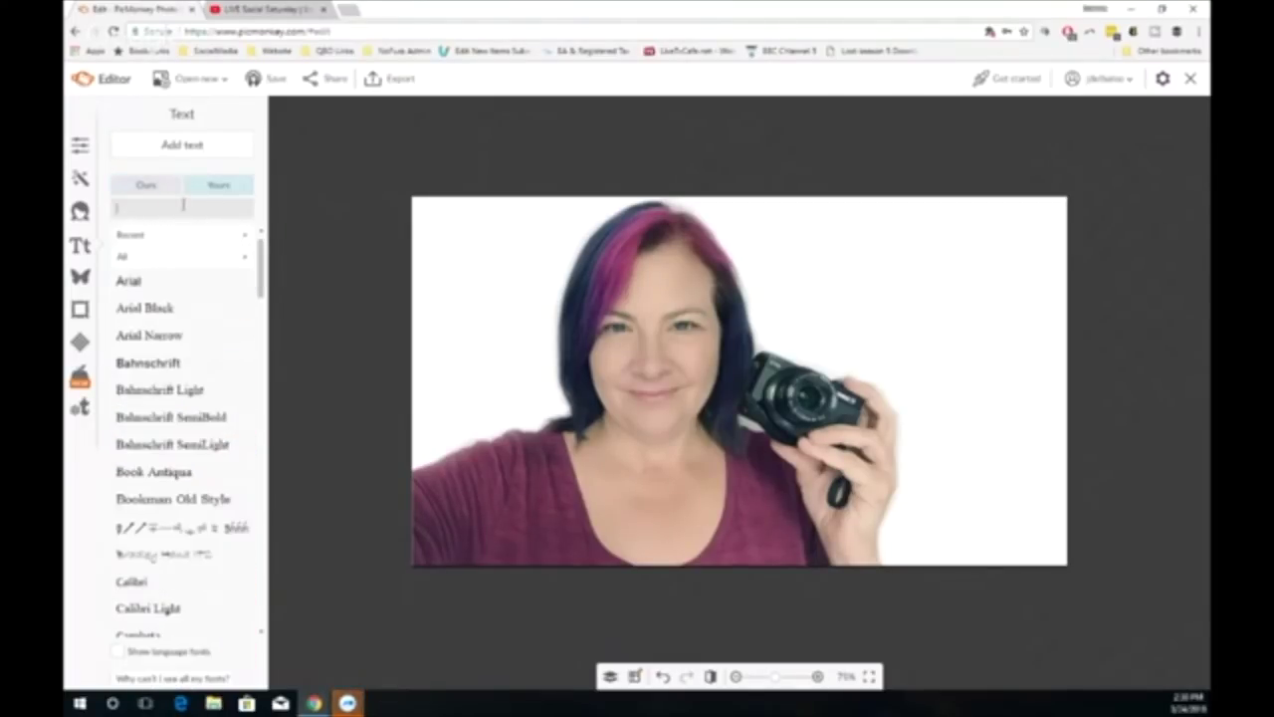
pyautogui.write('ba')
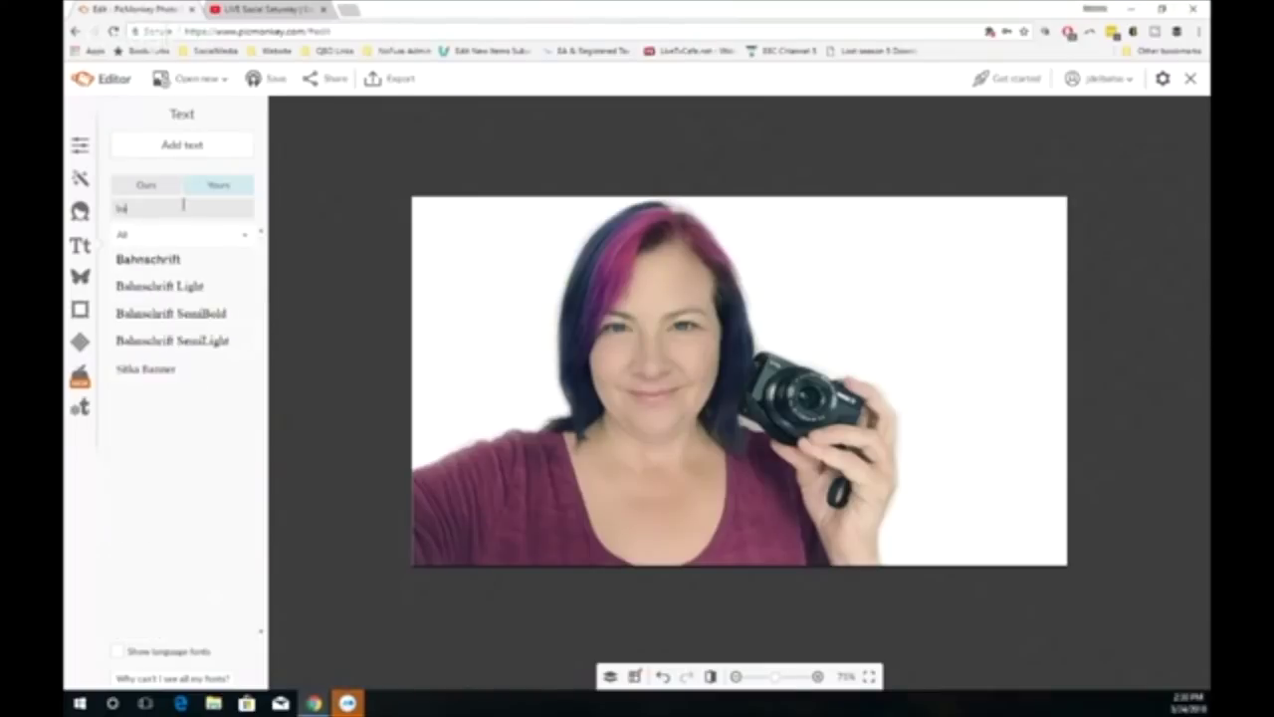
pyautogui.click(140, 186)
pyautogui.click(137, 208)
pyautogui.write('Ind')
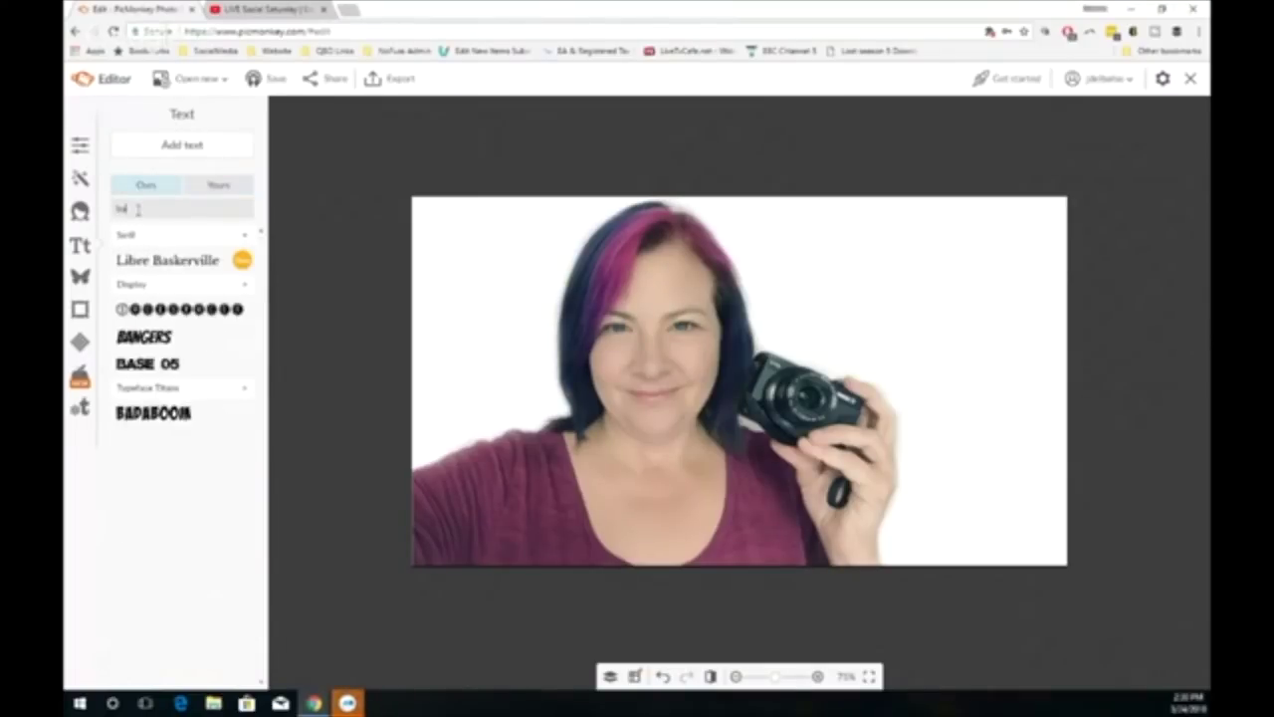
pyautogui.write('ie')
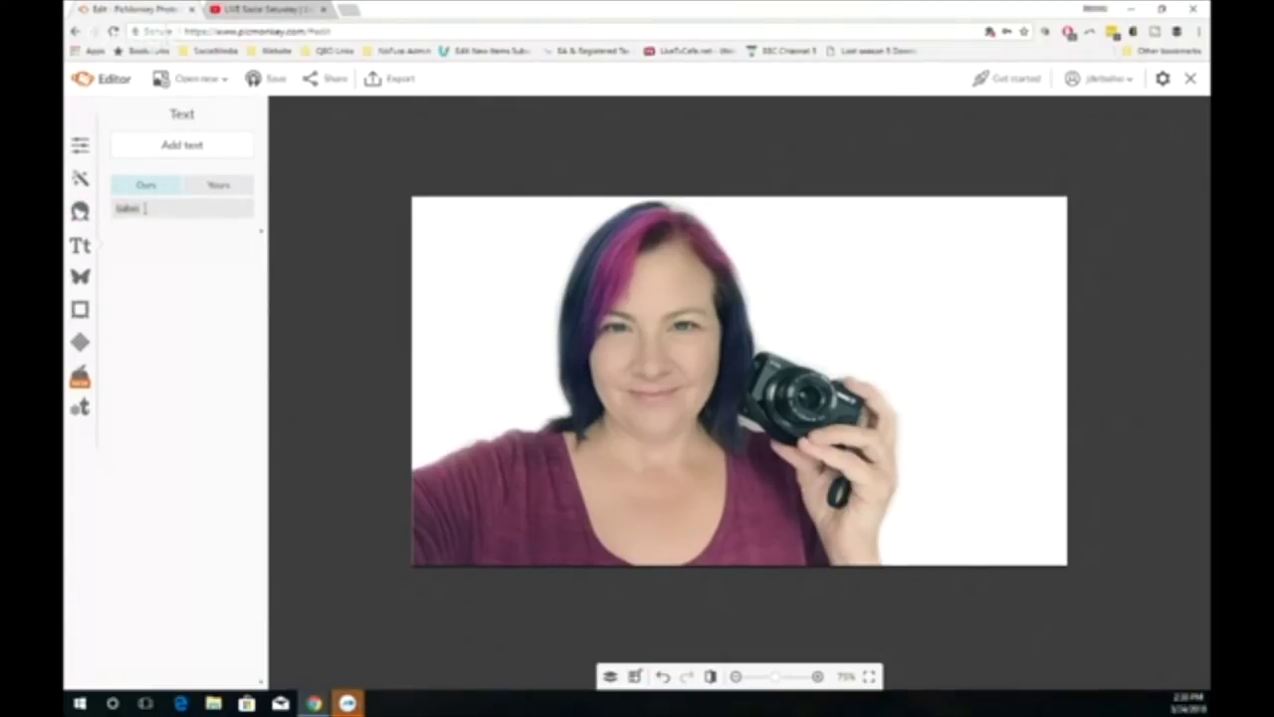
pyautogui.press('BackSpace')
pyautogui.press('BackSpace')
pyautogui.press('BackSpace')
pyautogui.press('BackSpace')
pyautogui.press('BackSpace')
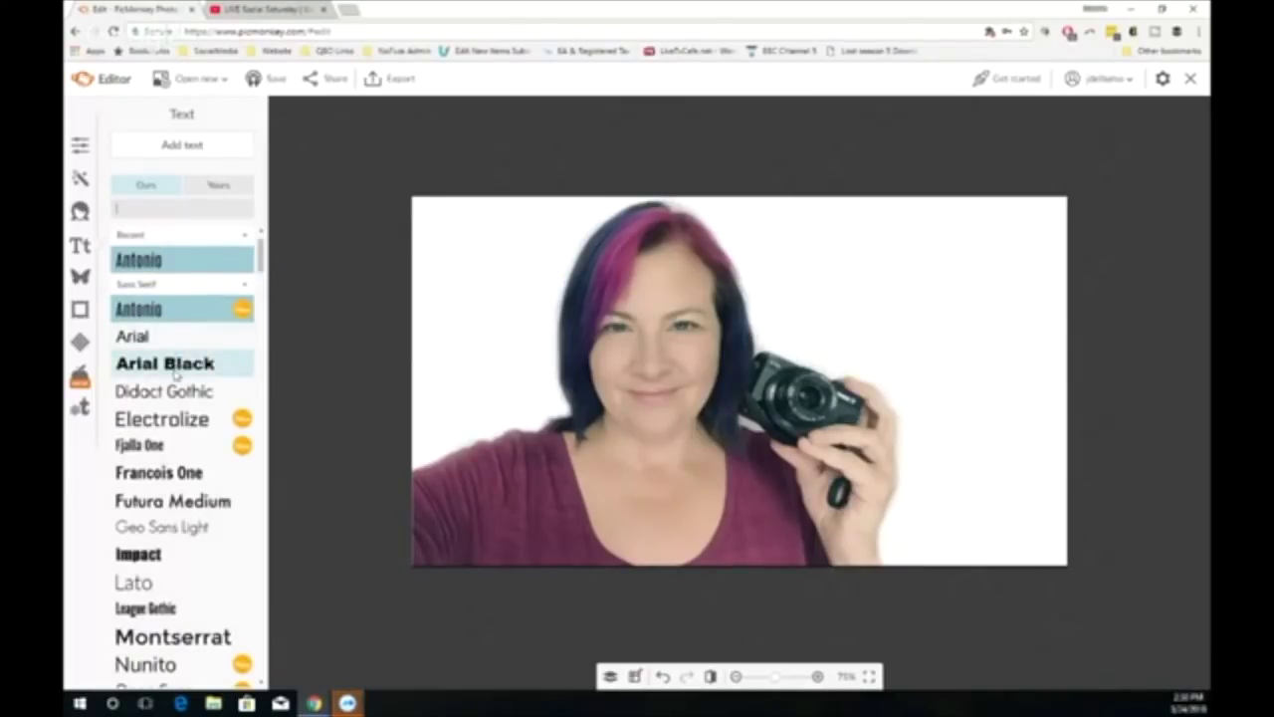
# Step: Add the title text "PICMONKEY" in the Francois One font on the white area beside the woman's head
pyautogui.click(159, 474)
pyautogui.click(180, 144)
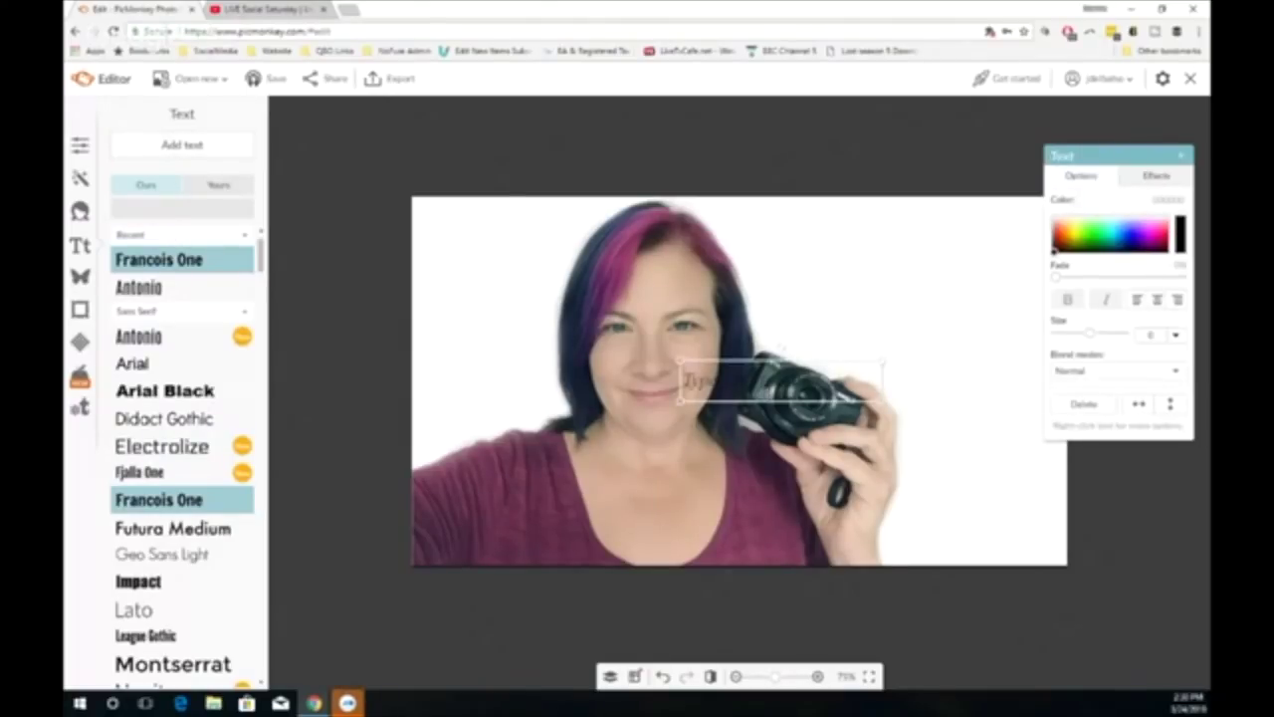
pyautogui.moveTo(748, 388); pyautogui.dragTo(864, 276)
pyautogui.write('PICMO')
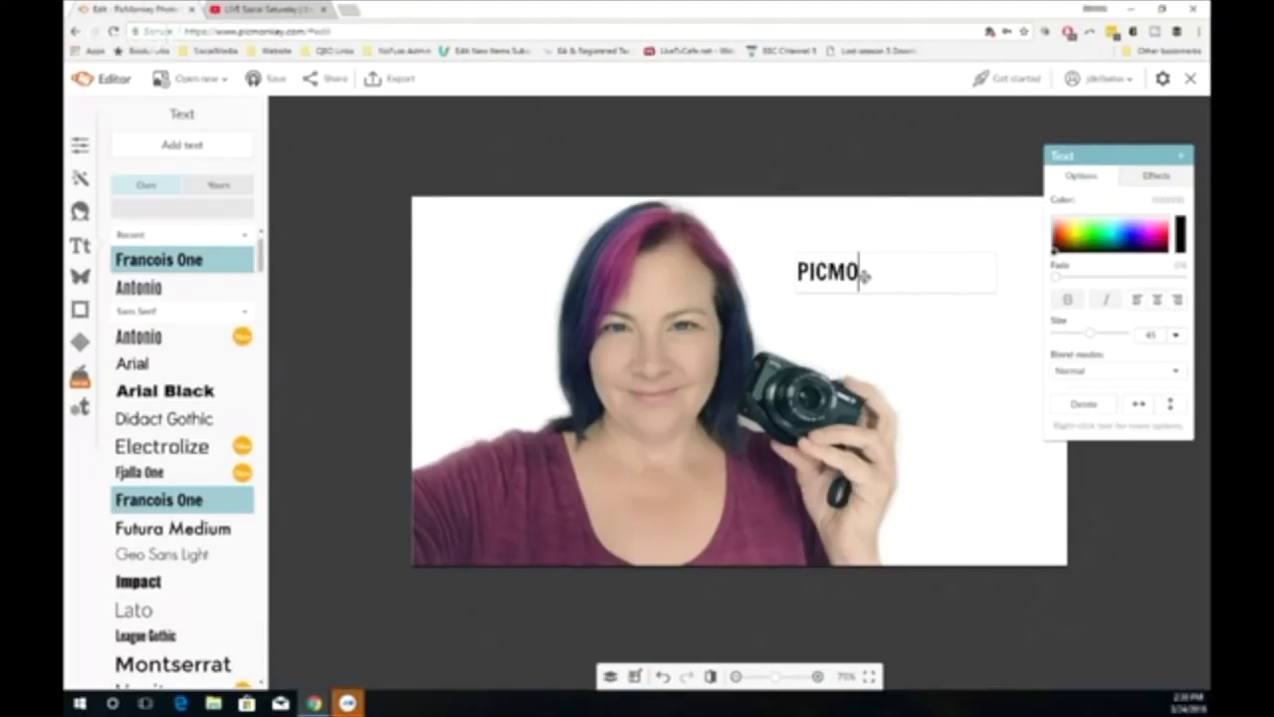
pyautogui.write('NKEYT')
pyautogui.press('BackSpace')
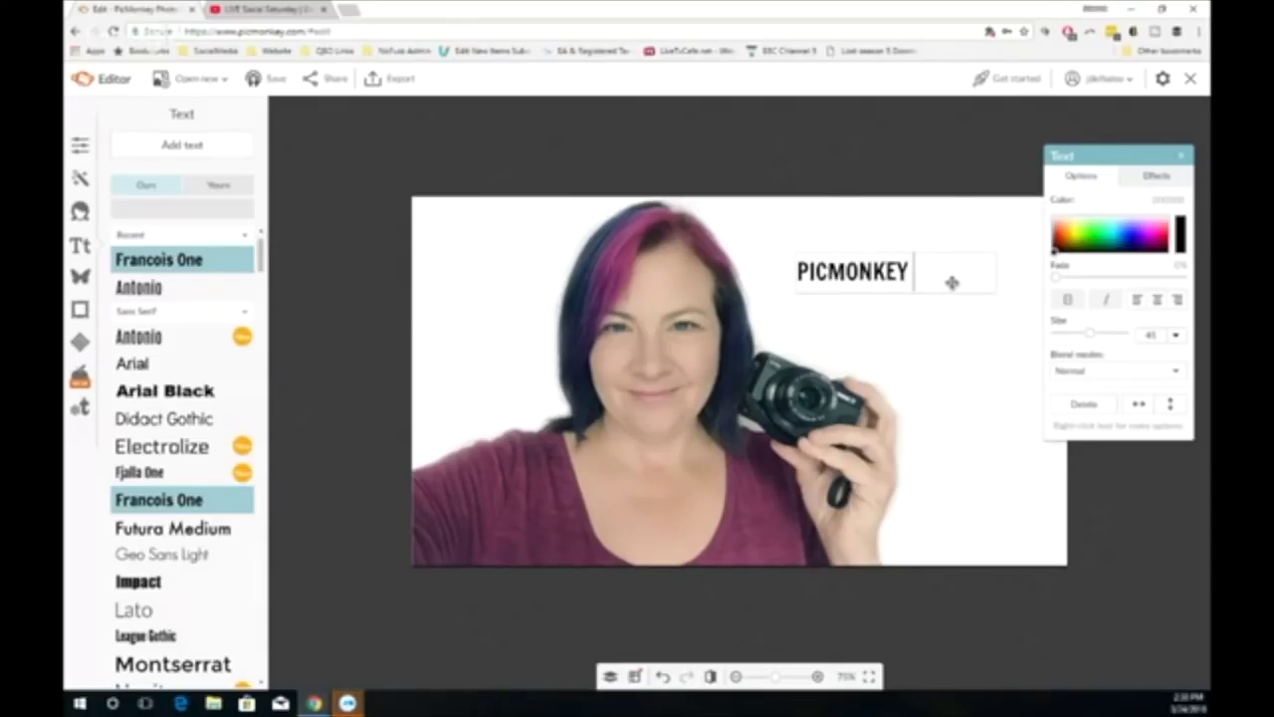
# Step: Enlarge the whole PICMONKEY title to font size 113
pyautogui.moveTo(909, 273); pyautogui.dragTo(766, 286)
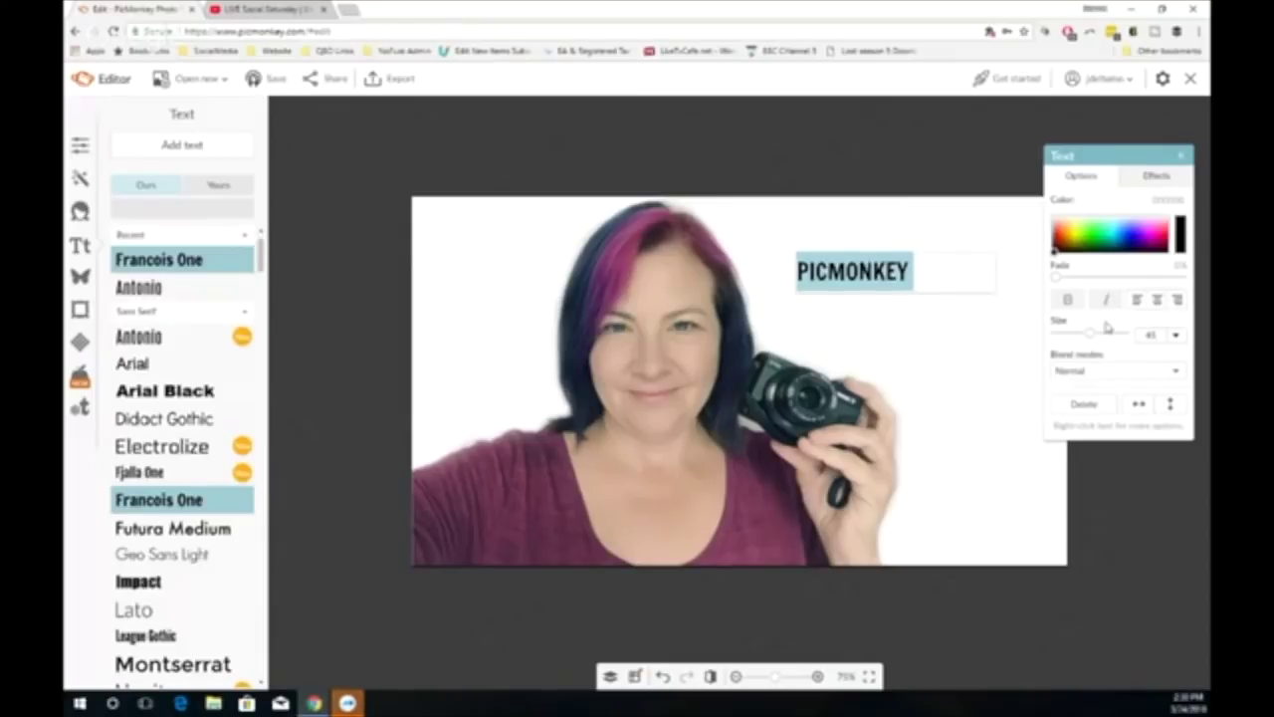
pyautogui.moveTo(1095, 335); pyautogui.dragTo(1113, 334)
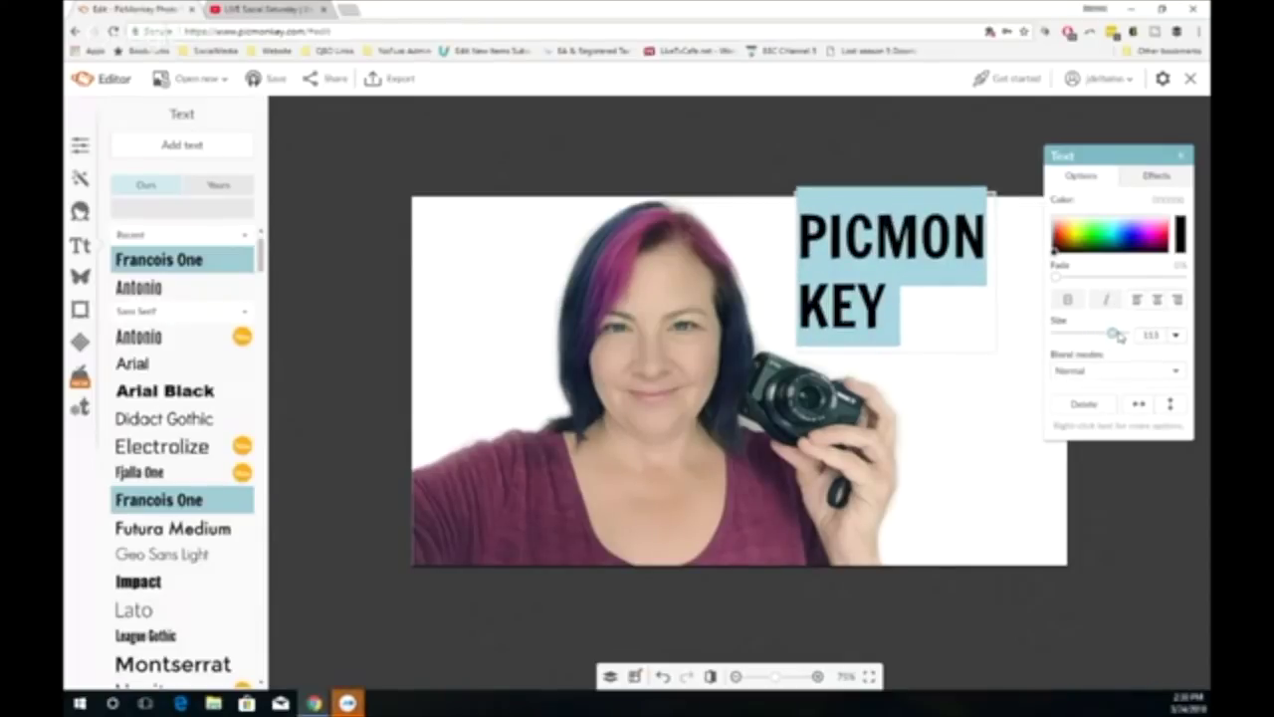
pyautogui.click(997, 312)
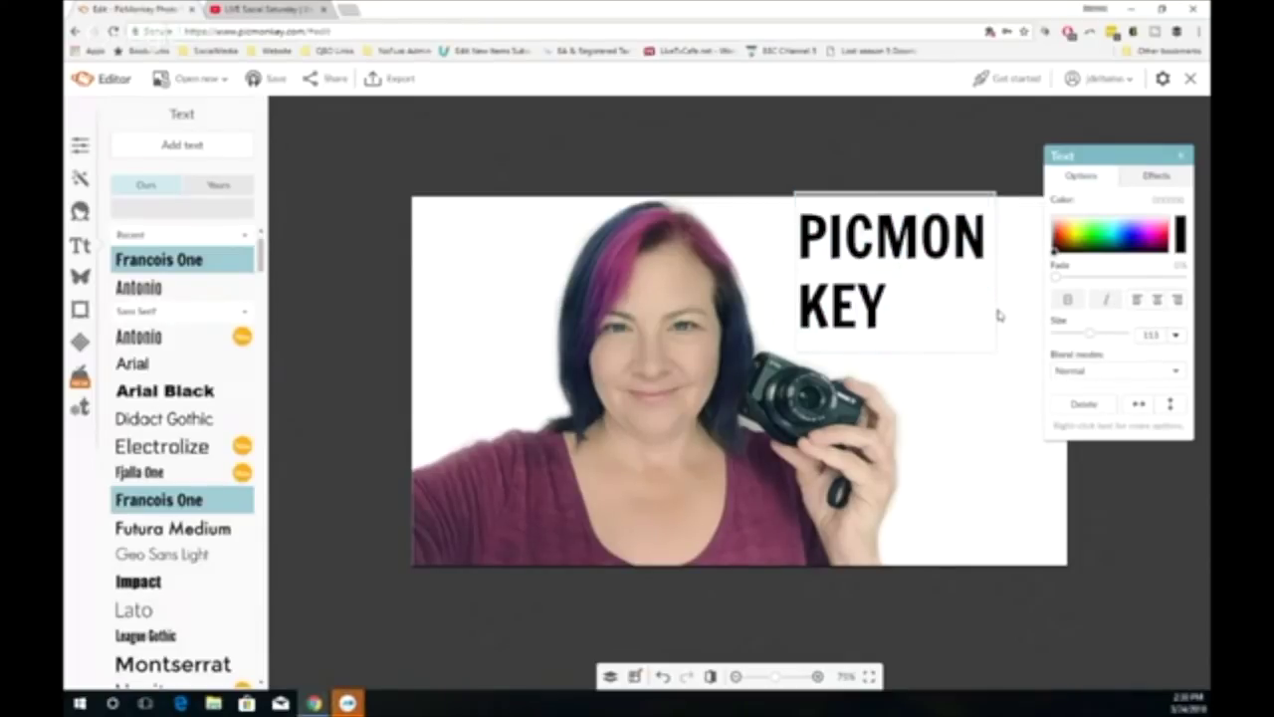
# Step: Widen the title's text box until PICMONKEY fits on one line, and place it beside the face just above the camera
pyautogui.click(999, 314)
pyautogui.moveTo(1000, 311); pyautogui.dragTo(1056, 312)
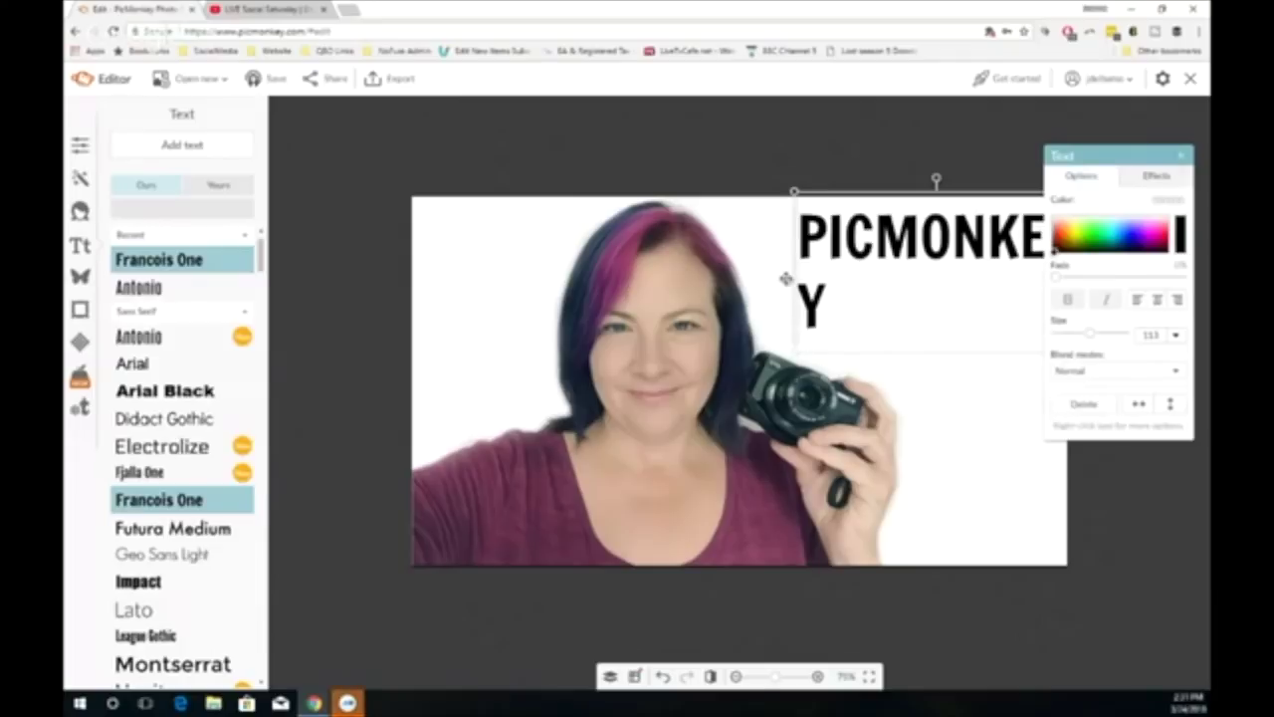
pyautogui.moveTo(786, 279); pyautogui.dragTo(754, 280)
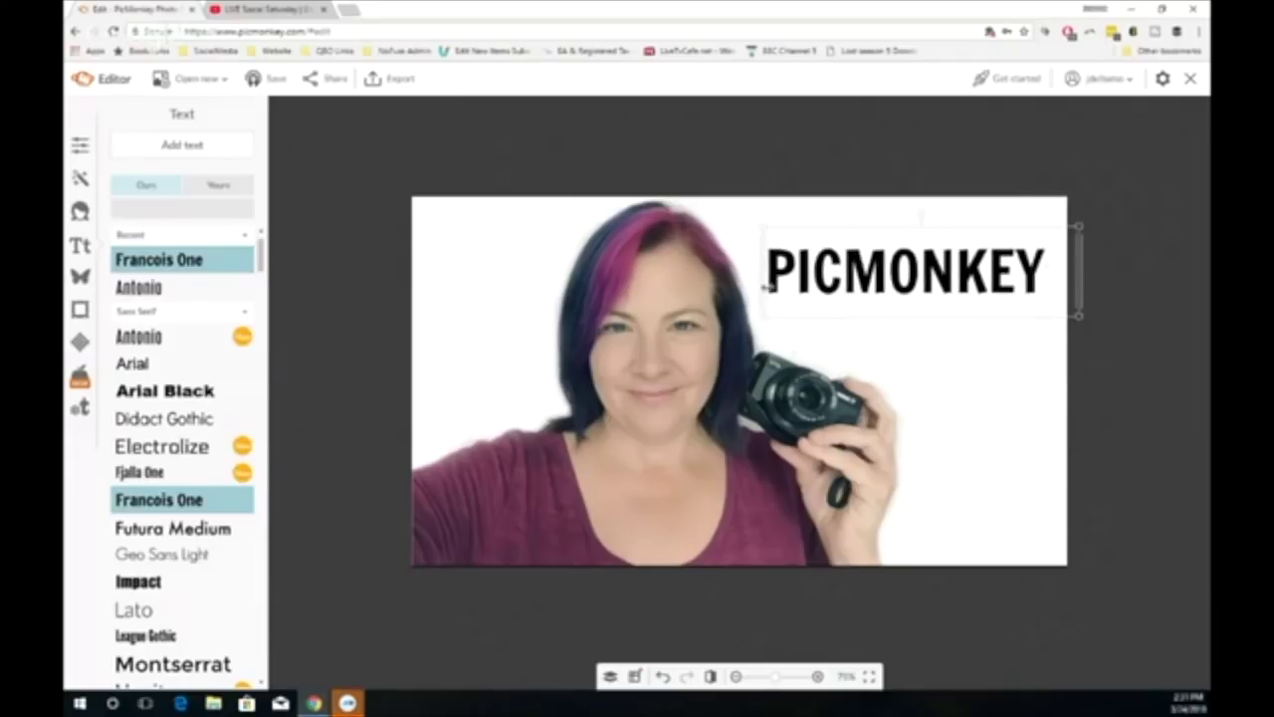
pyautogui.moveTo(820, 238); pyautogui.dragTo(825, 273)
pyautogui.click(816, 229)
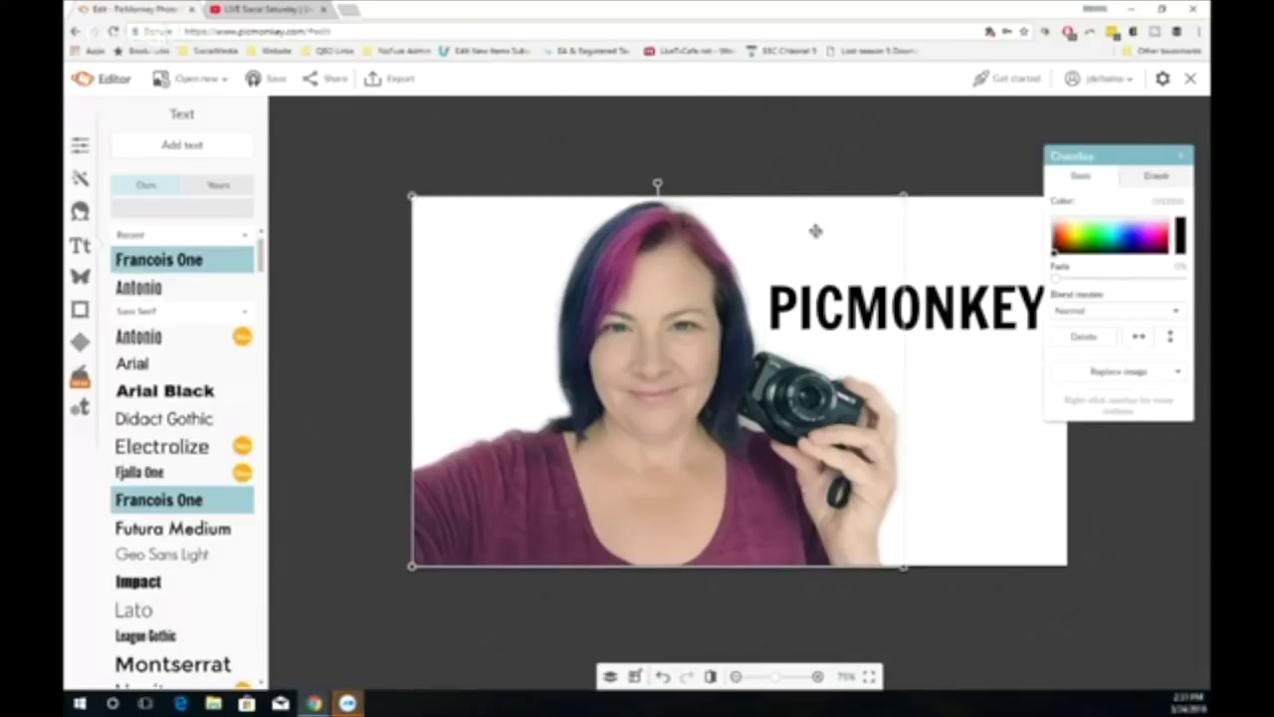
pyautogui.click(802, 147)
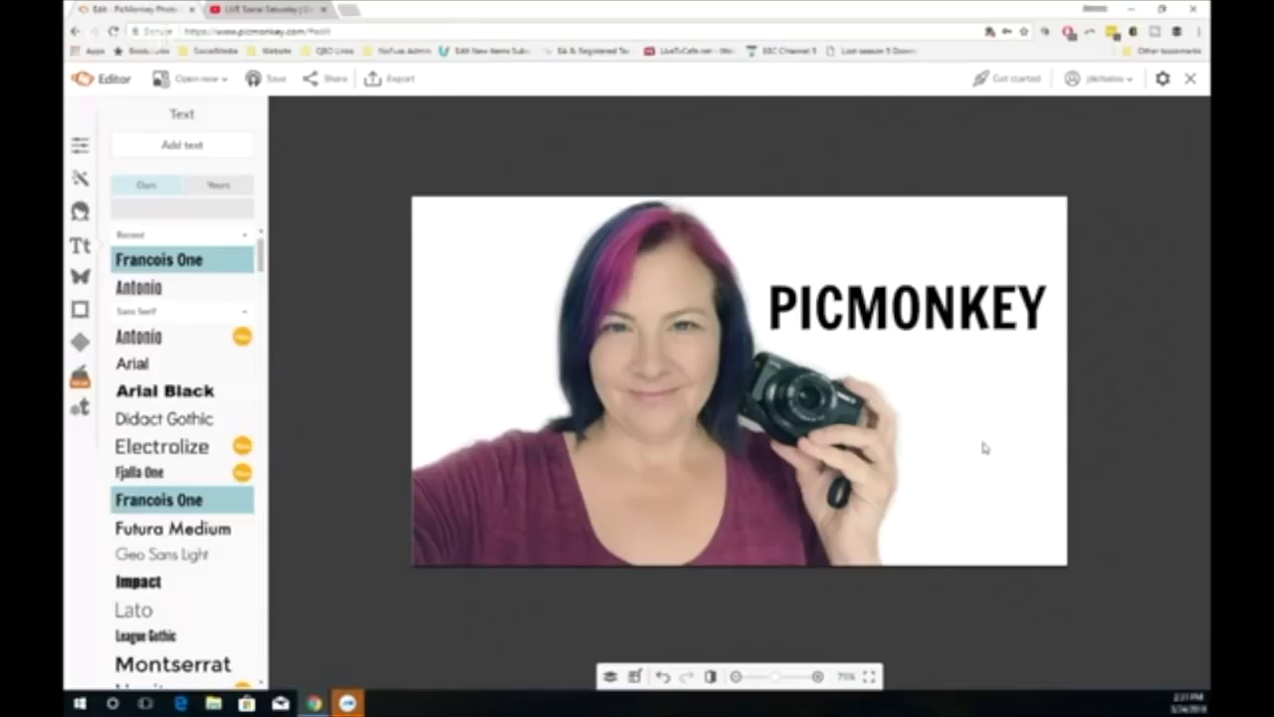
# Step: Run a Google image search for "PICMONKEY PNG" in a new browser tab
pyautogui.click(349, 10)
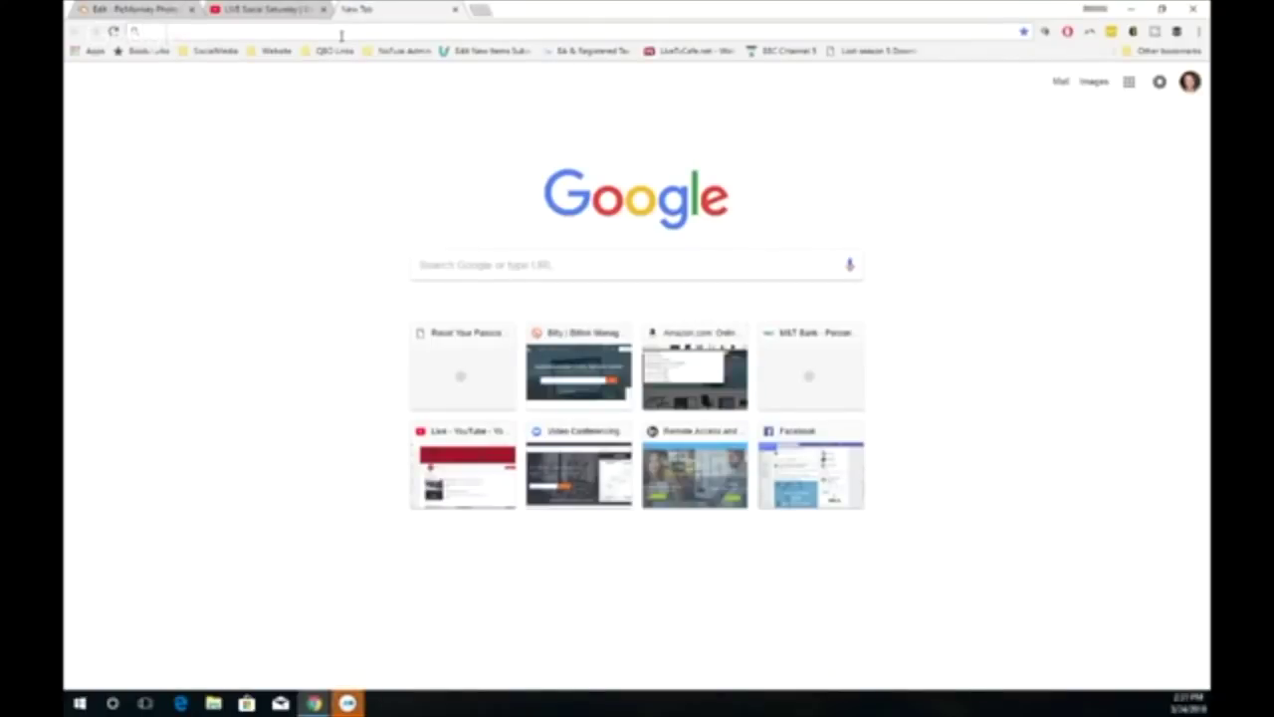
pyautogui.write('PIC')
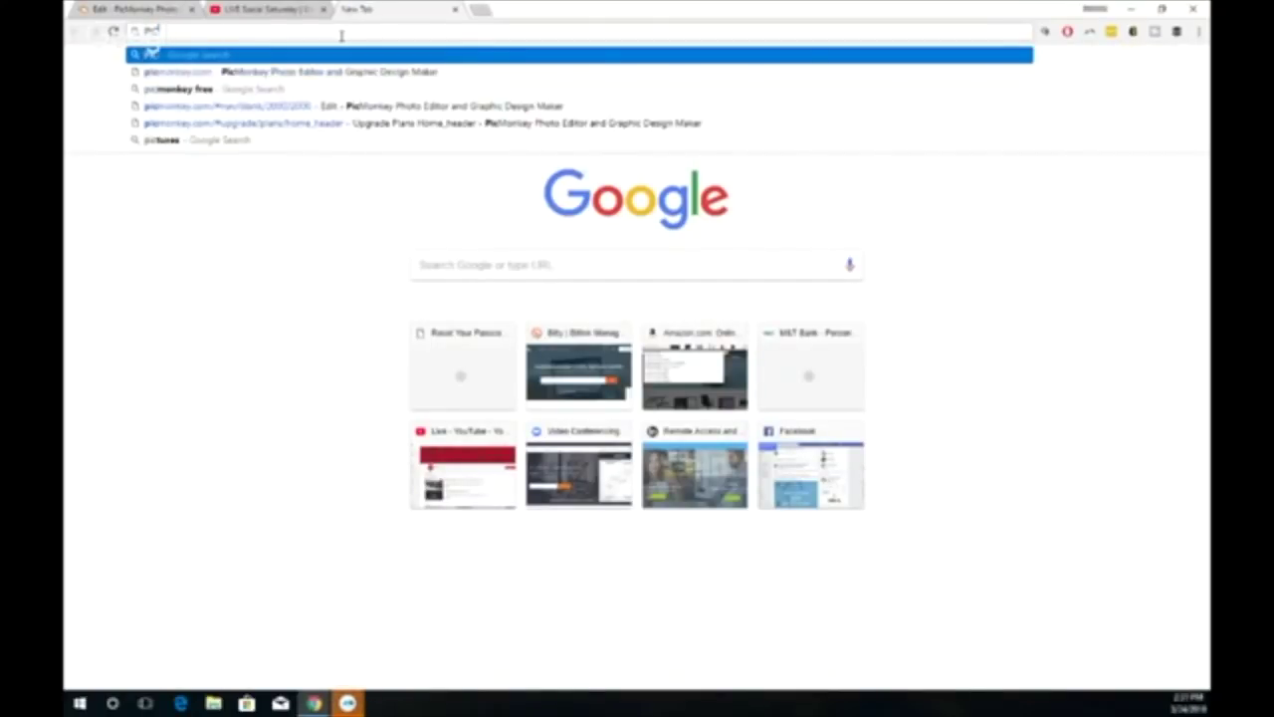
pyautogui.write('MONKEY PM')
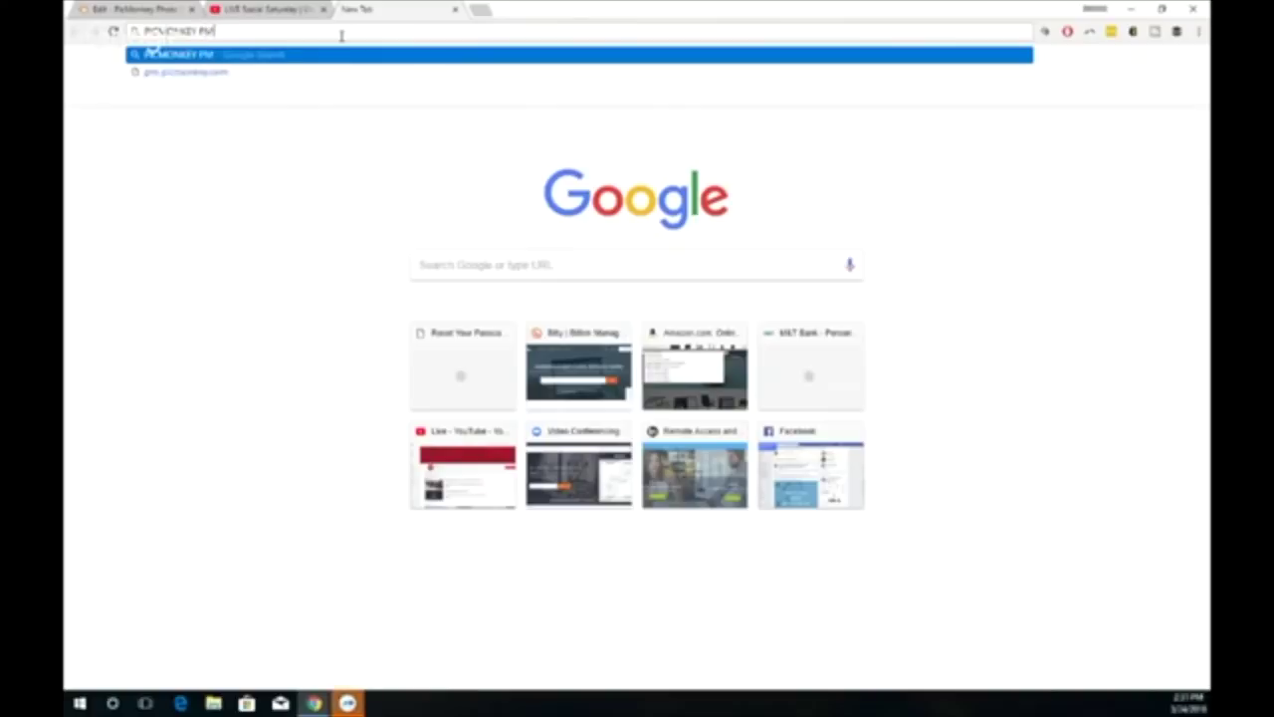
pyautogui.write('G')
pyautogui.press('Return')
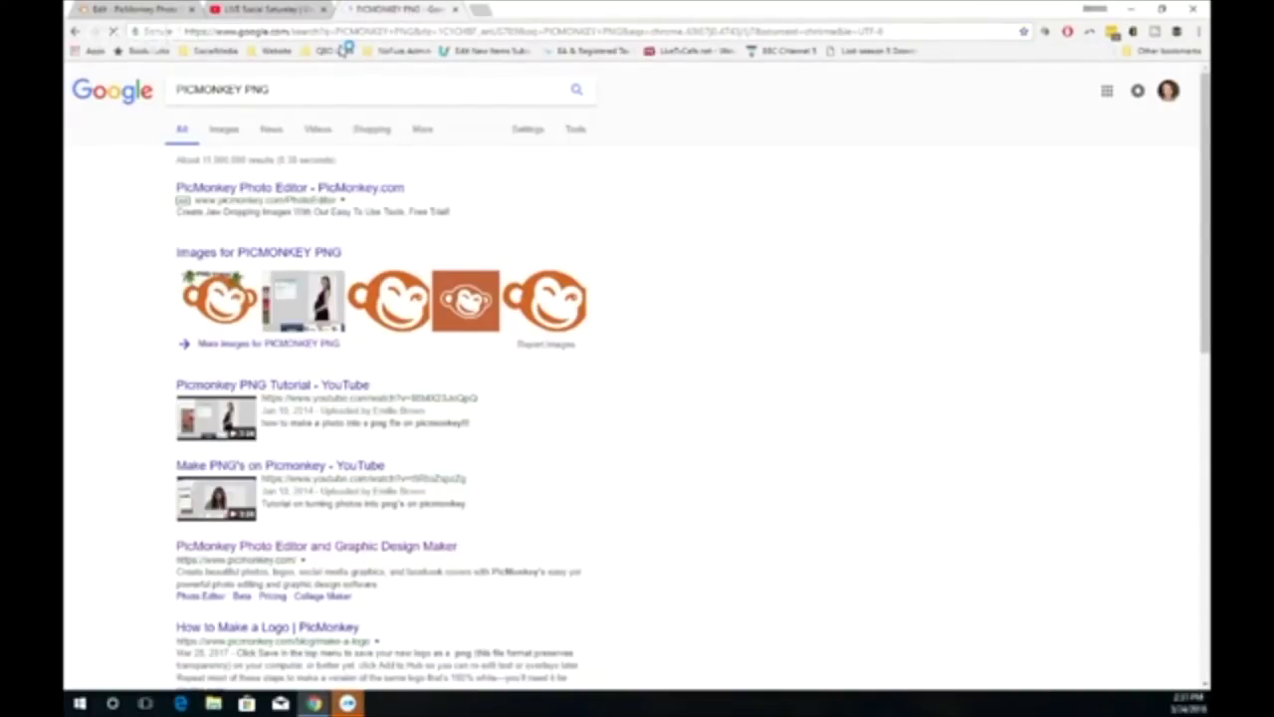
pyautogui.click(226, 130)
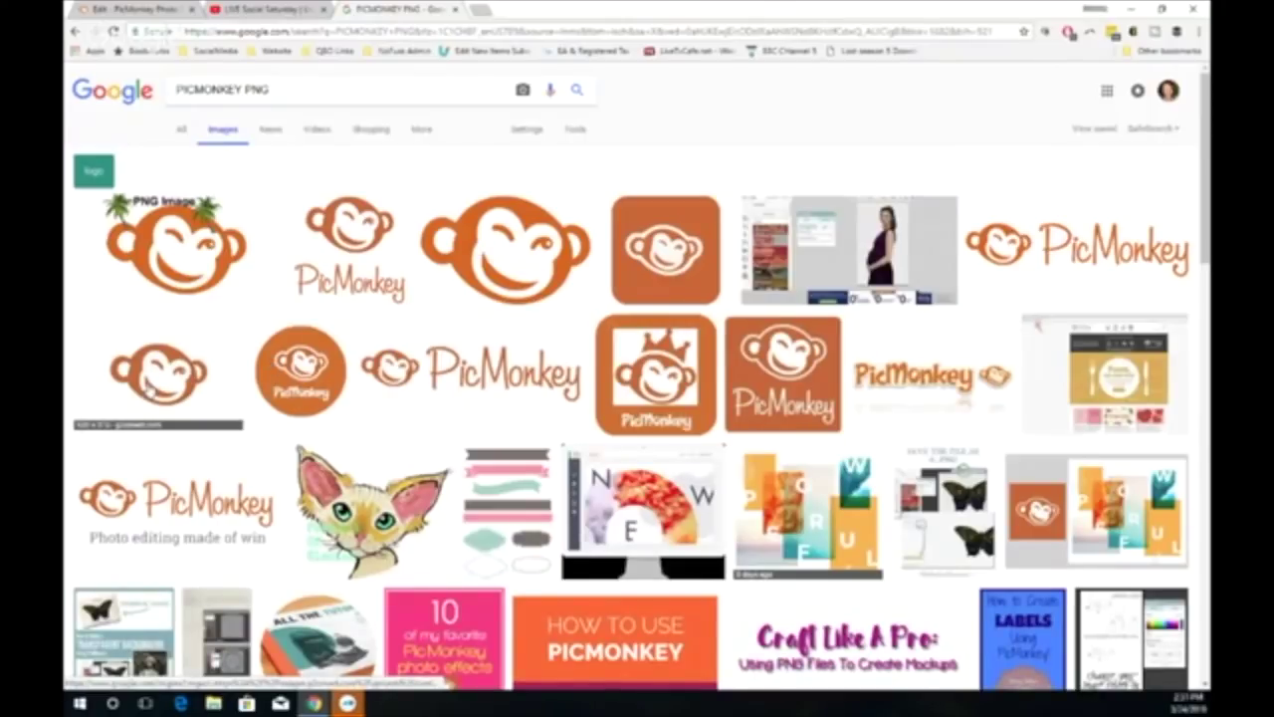
# Step: Preview several PicMonkey logo results and their related images to check for one with a transparent background
pyautogui.click(149, 388)
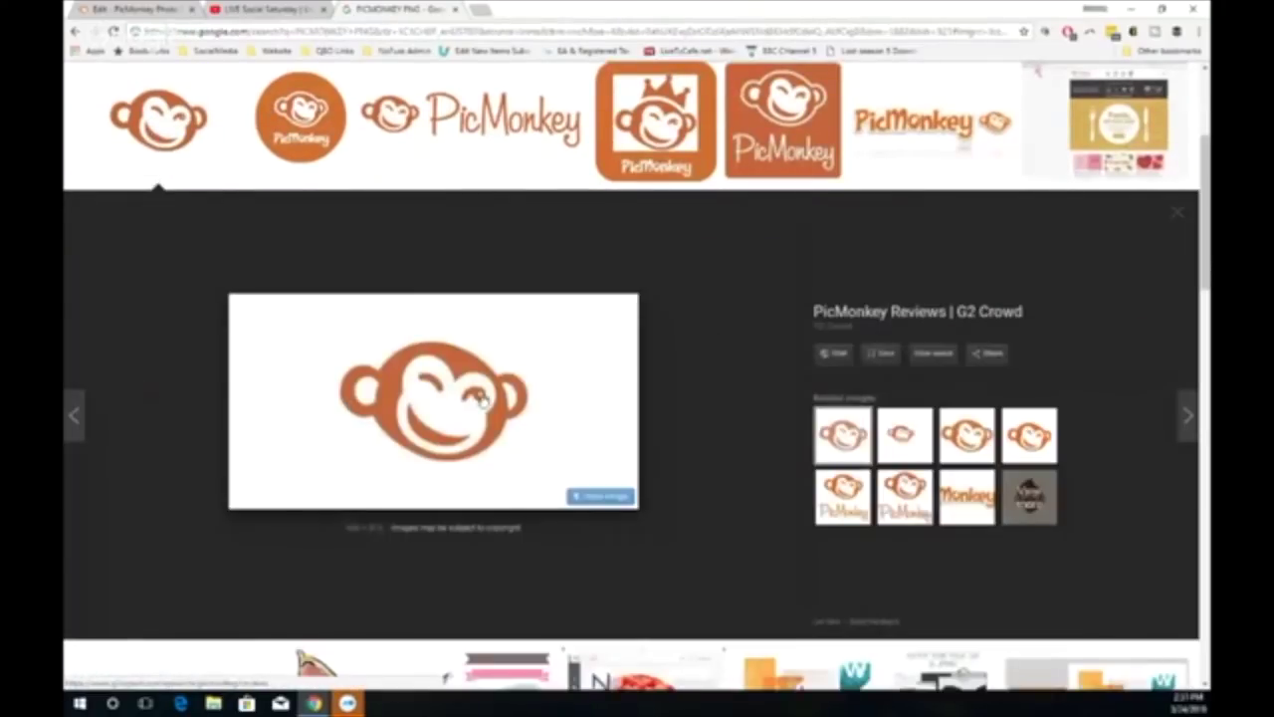
pyautogui.click(901, 435)
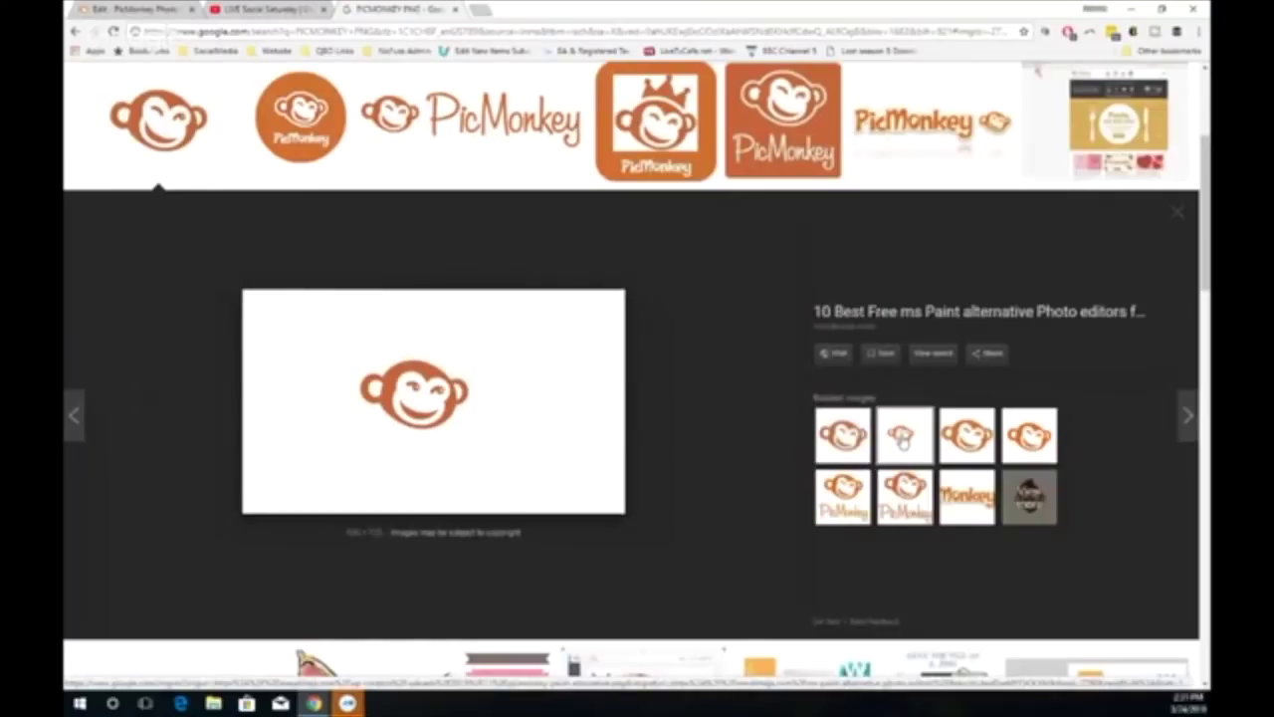
pyautogui.click(961, 435)
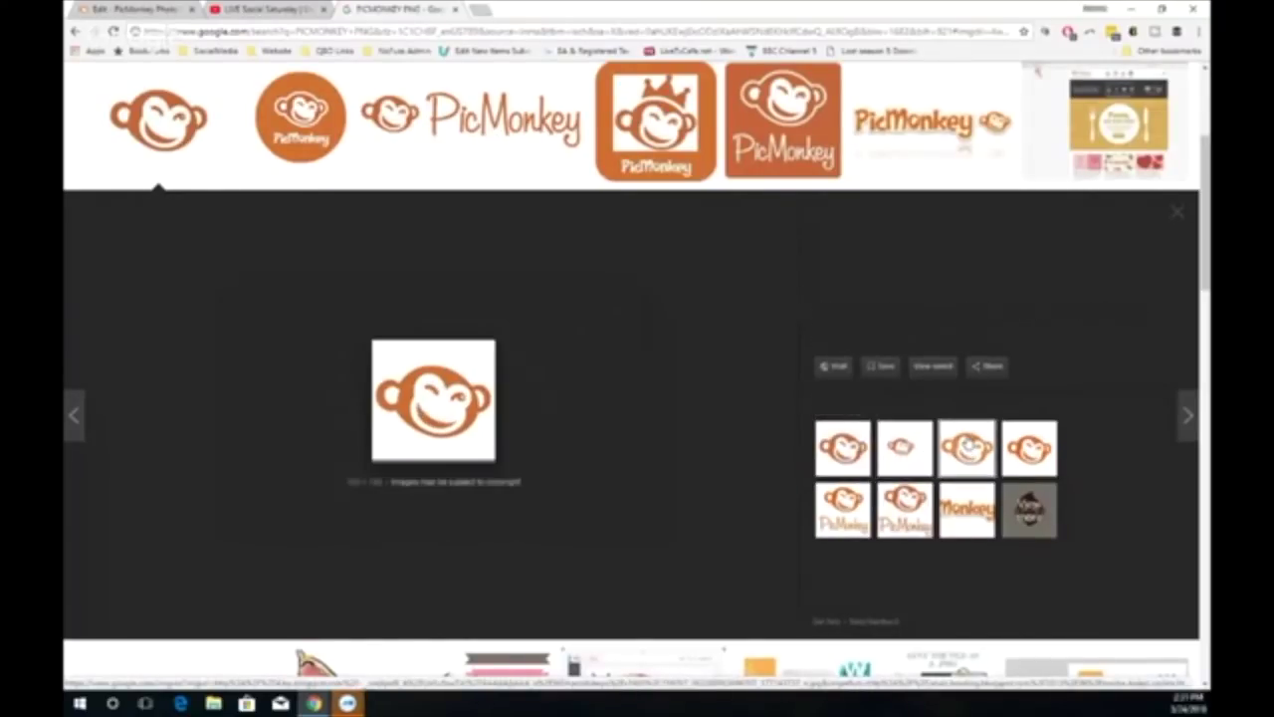
pyautogui.click(1025, 449)
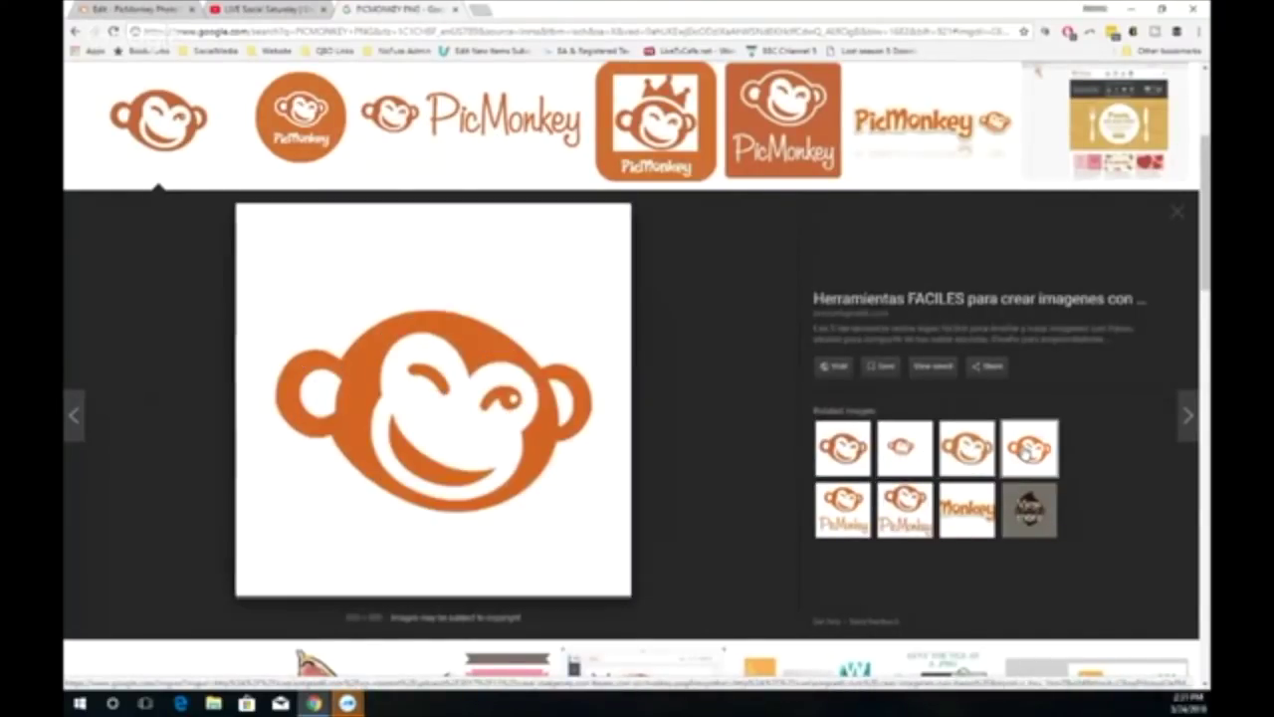
pyautogui.click(844, 506)
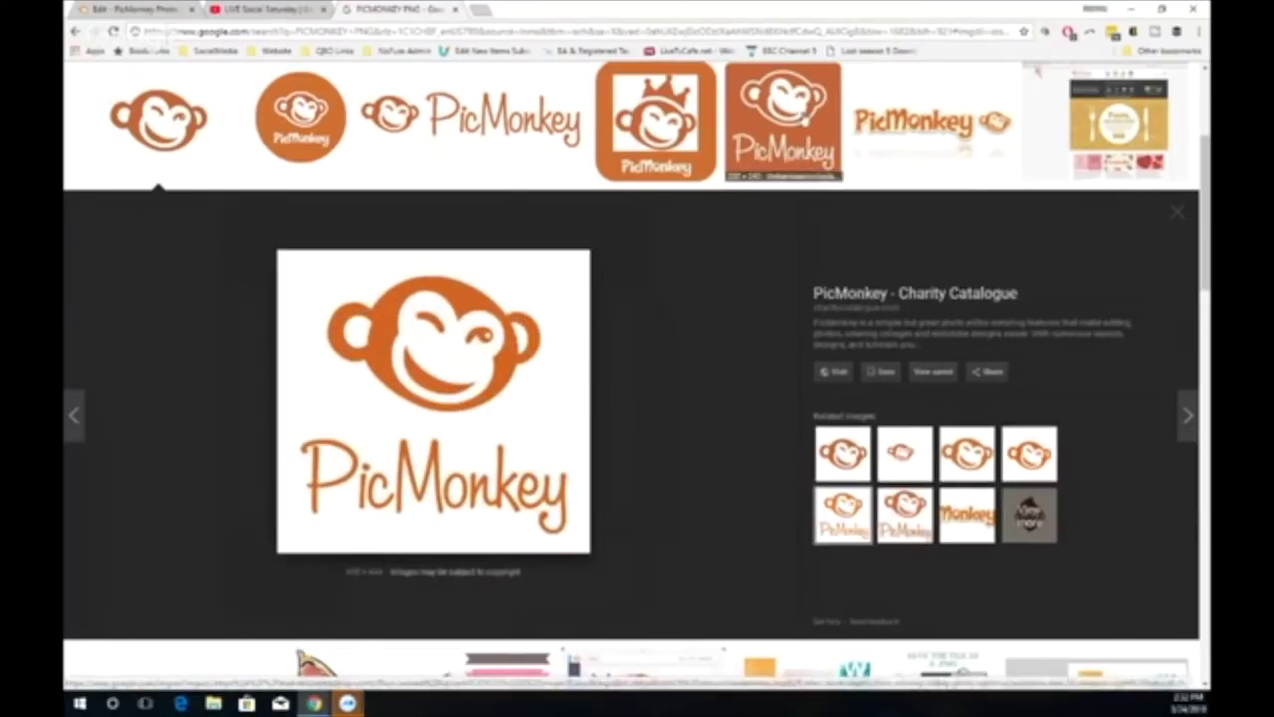
pyautogui.click(899, 125)
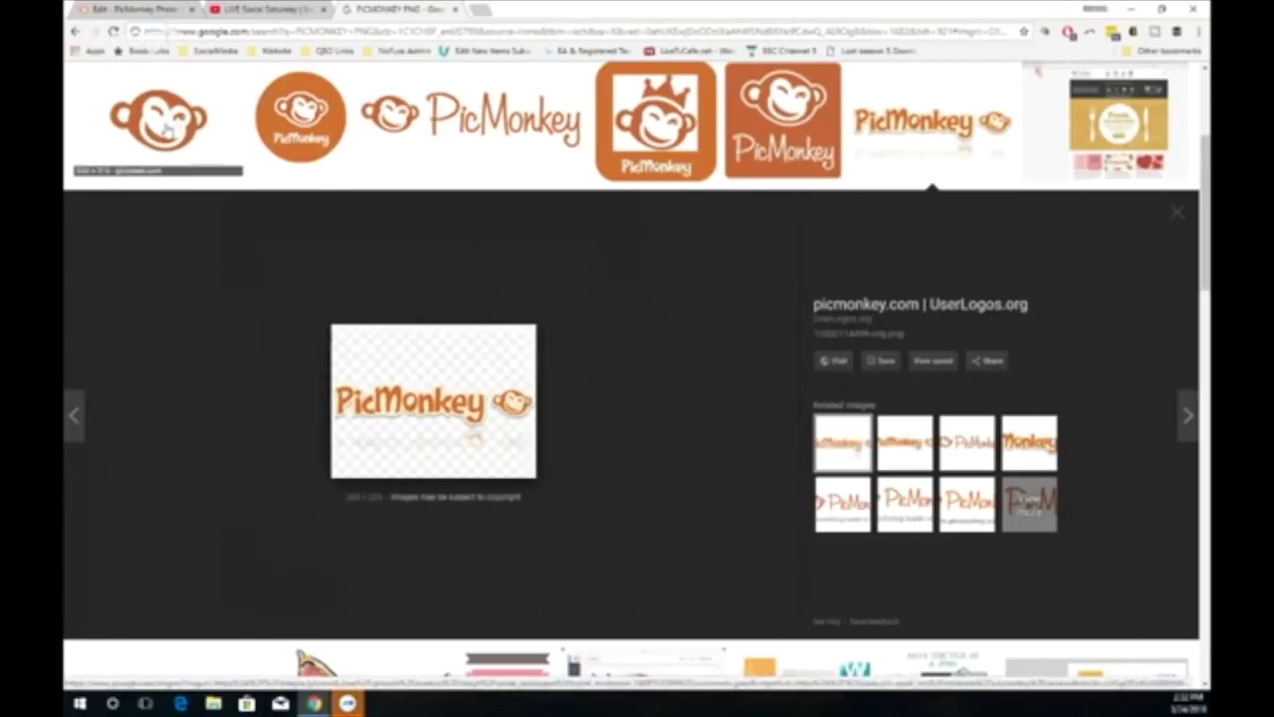
pyautogui.click(169, 131)
pyautogui.scroll(3, 708, 211)
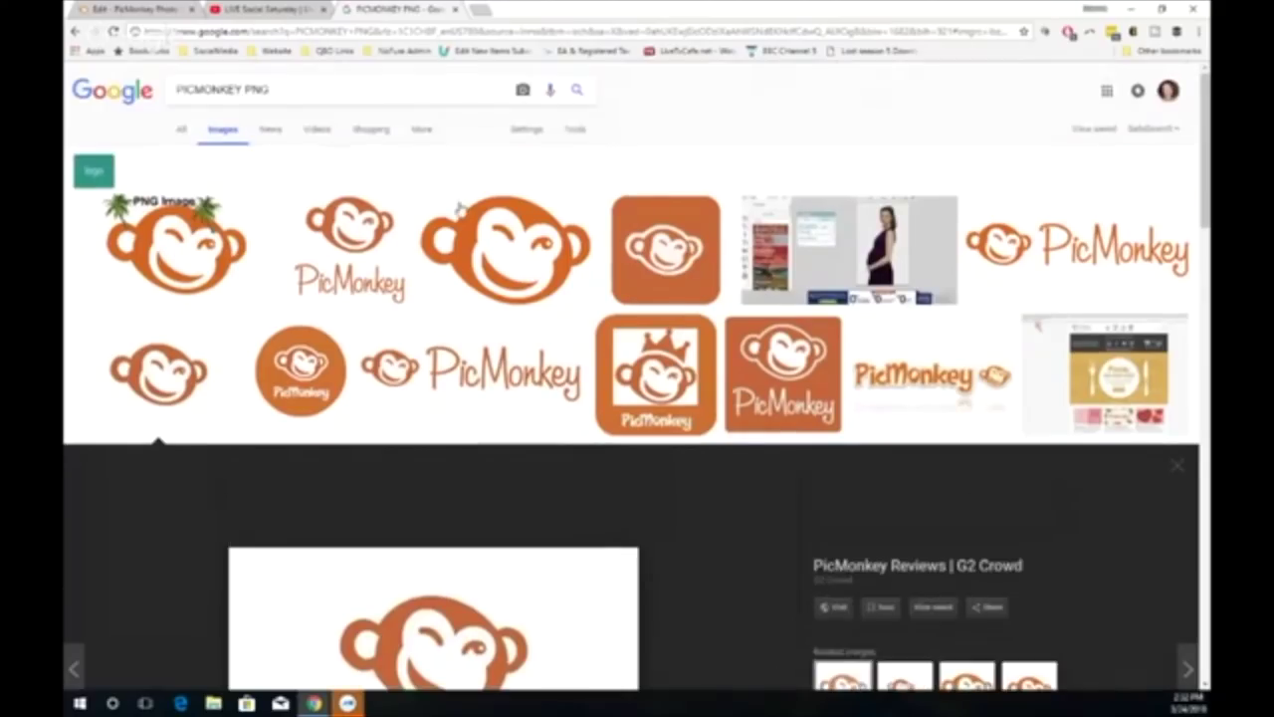
# Step: Change the image search to "picmonkey transparent"
pyautogui.click(307, 89)
pyautogui.press('BackSpace')
pyautogui.press('BackSpace')
pyautogui.press('BackSpace')
pyautogui.write('TA')
pyautogui.write('AN')
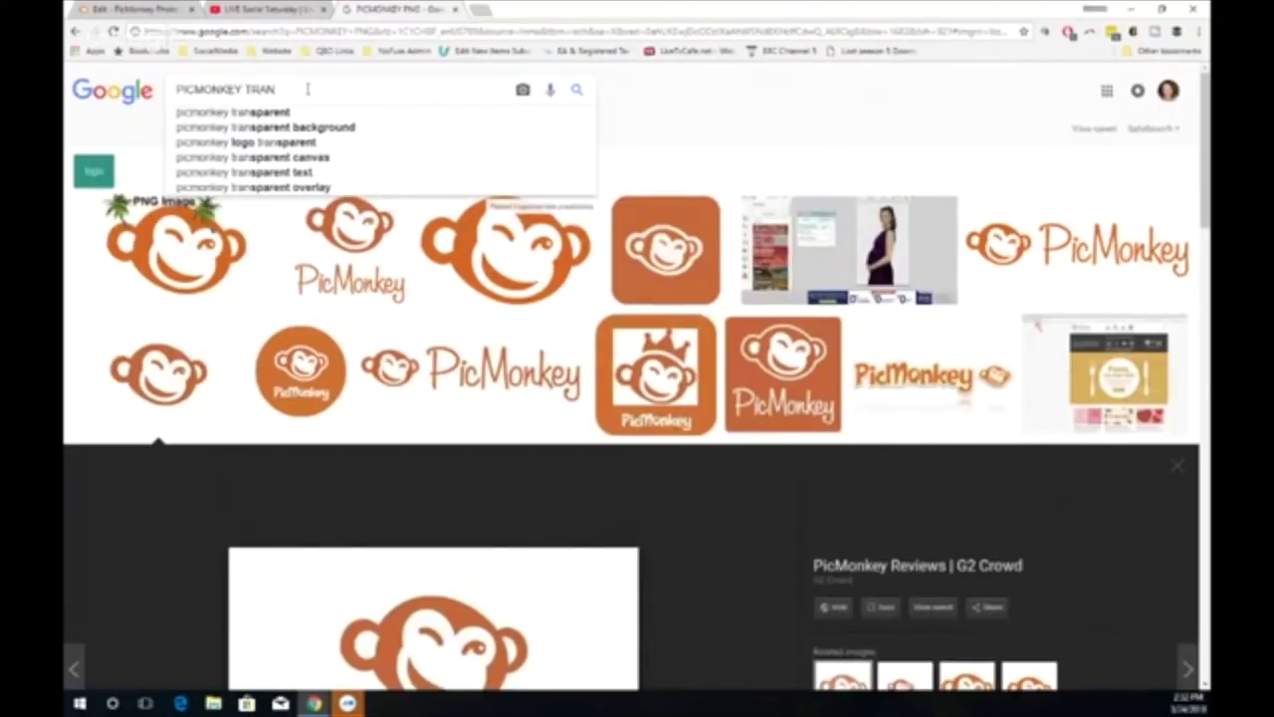
pyautogui.click(297, 111)
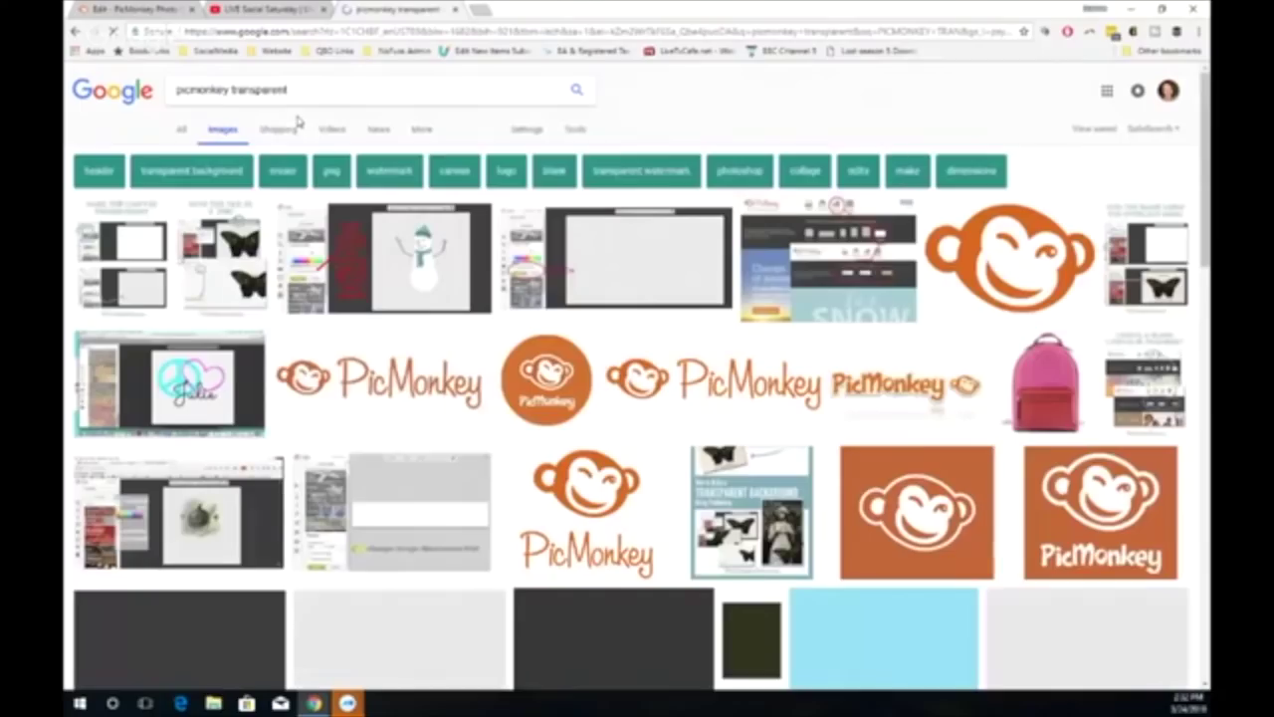
# Step: Open the Wikipedia page of the transparent monkey logo and save its logo image to the Desktop as a PNG
pyautogui.click(959, 279)
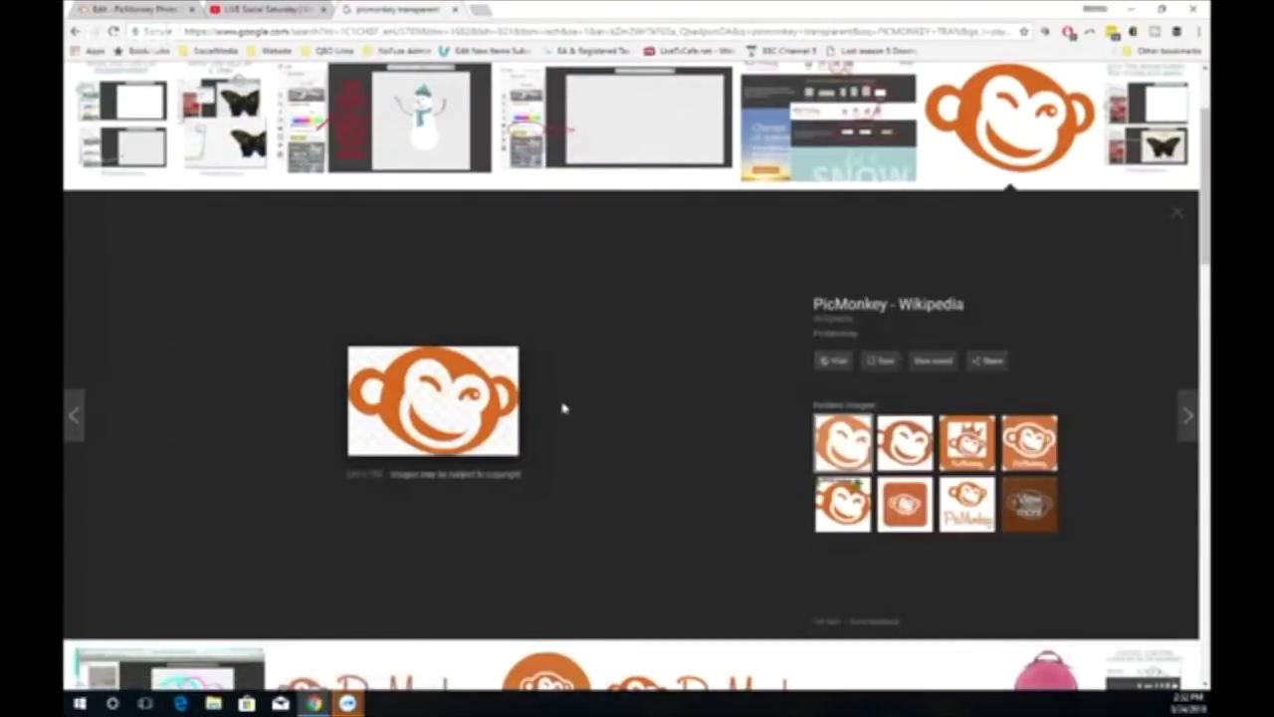
pyautogui.rightClick(430, 416)
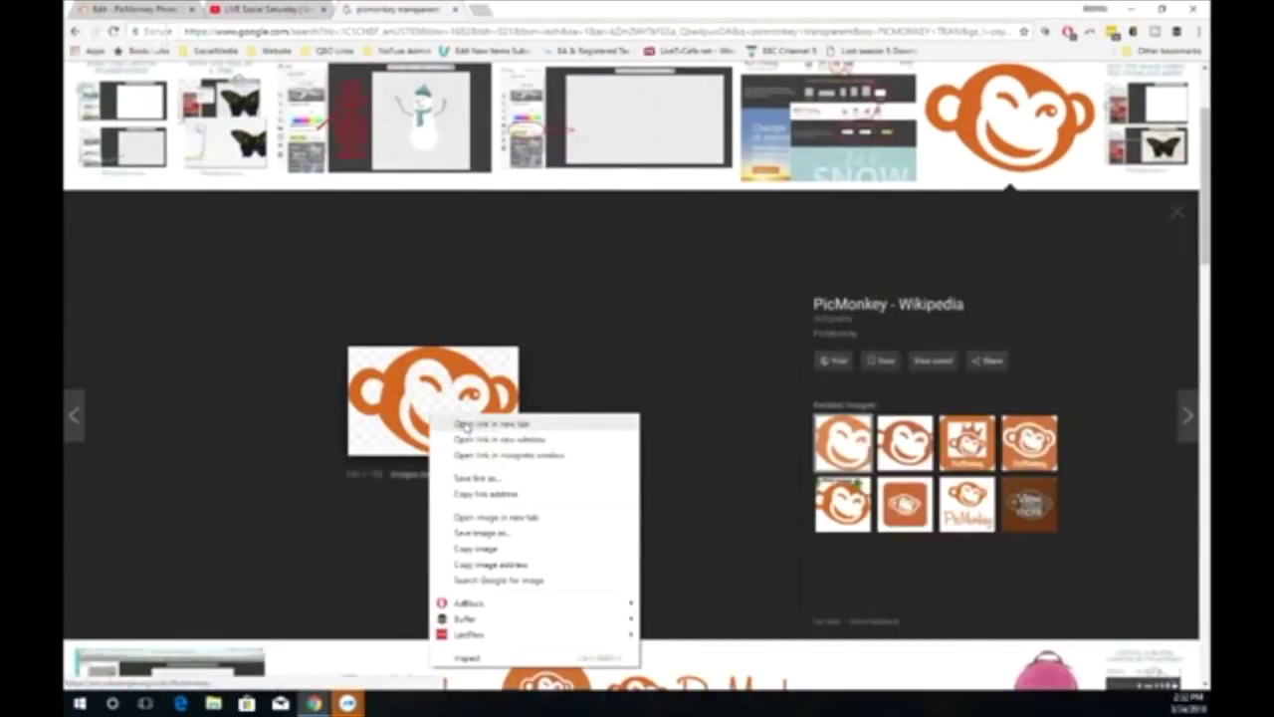
pyautogui.click(465, 425)
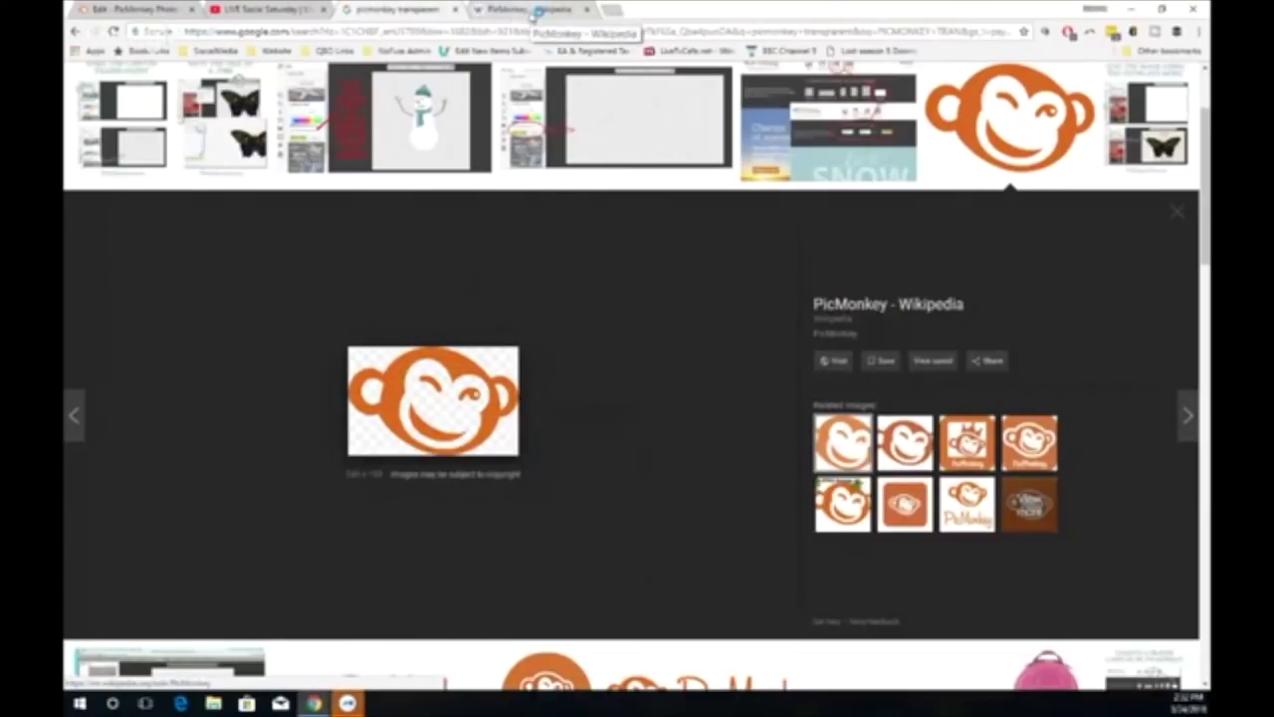
pyautogui.click(533, 12)
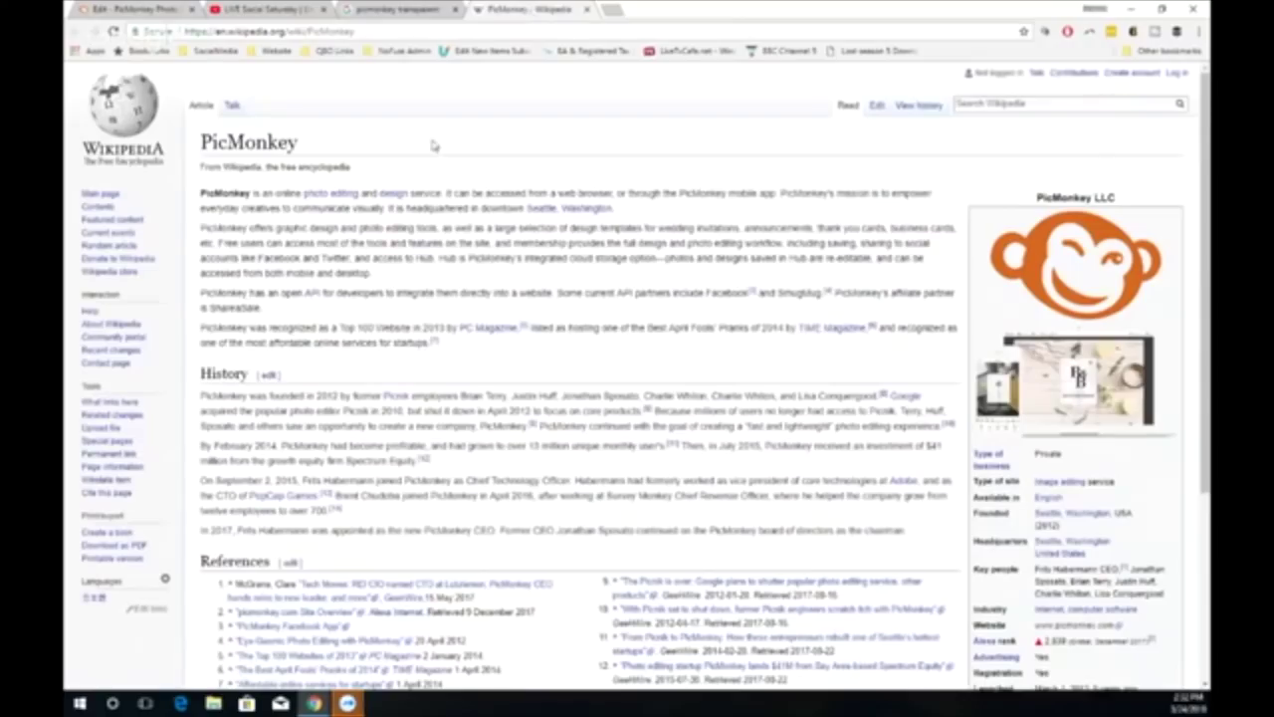
pyautogui.rightClick(1001, 256)
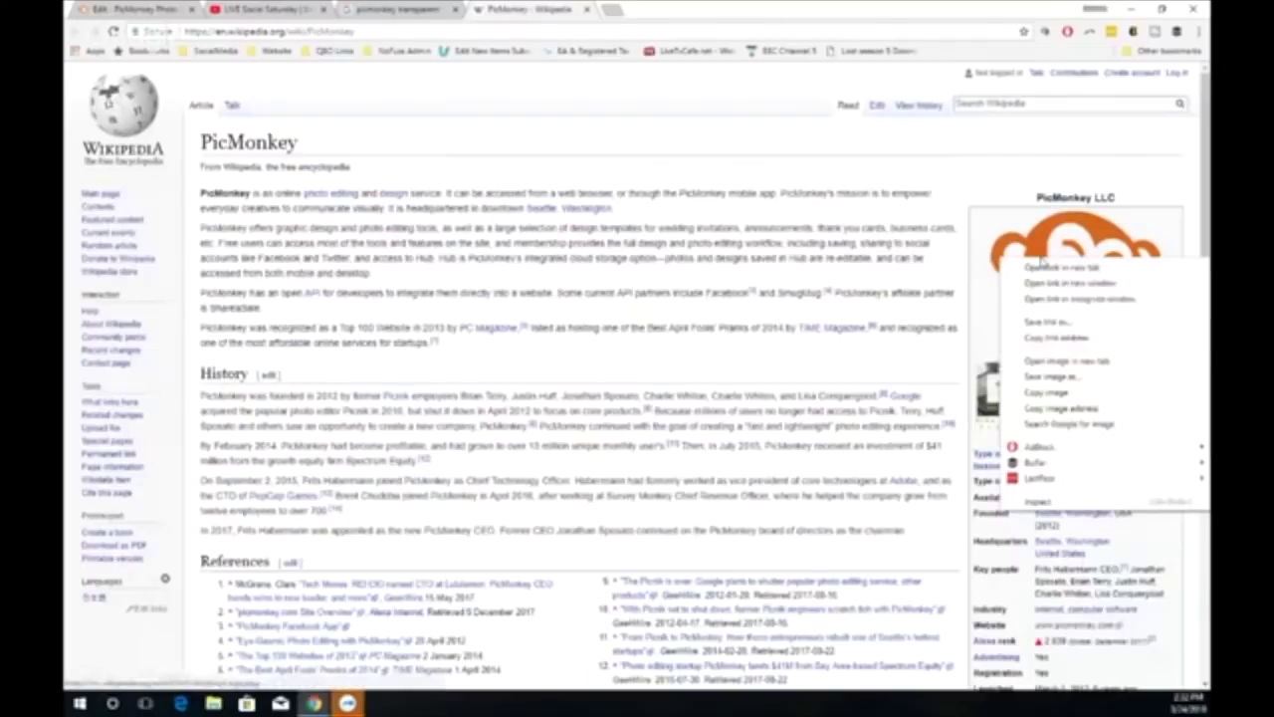
pyautogui.click(1050, 376)
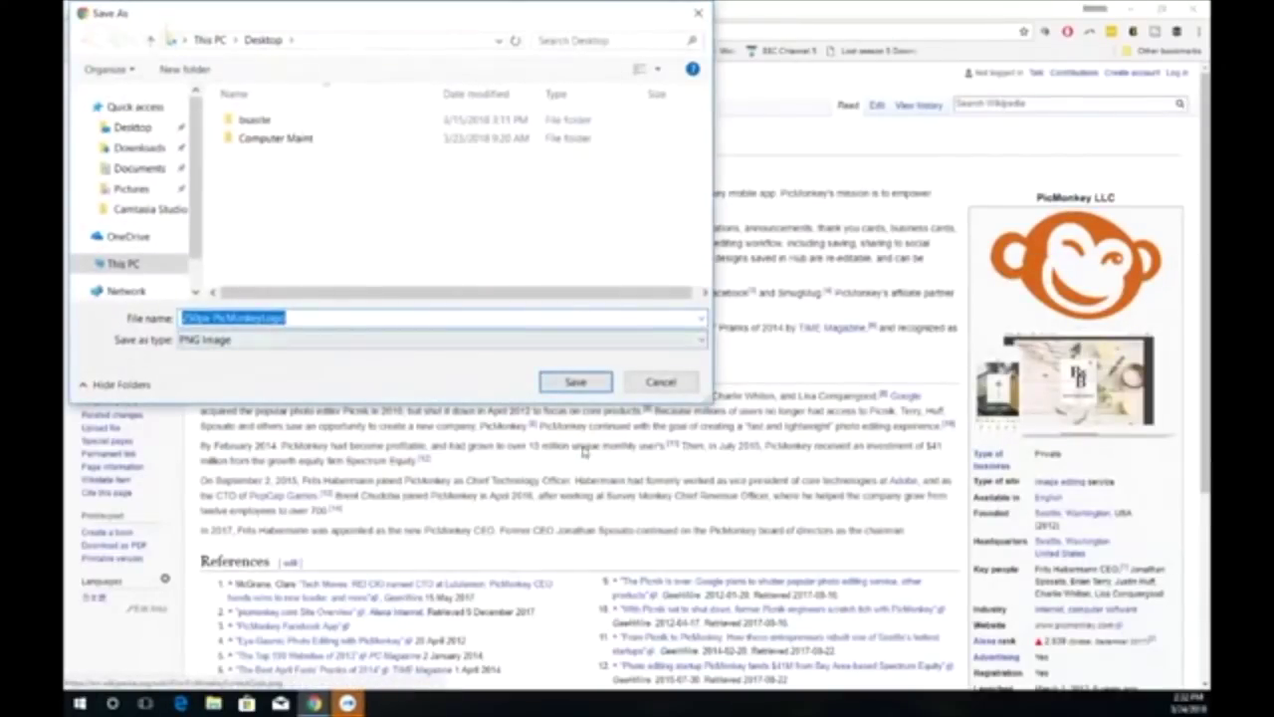
pyautogui.click(577, 383)
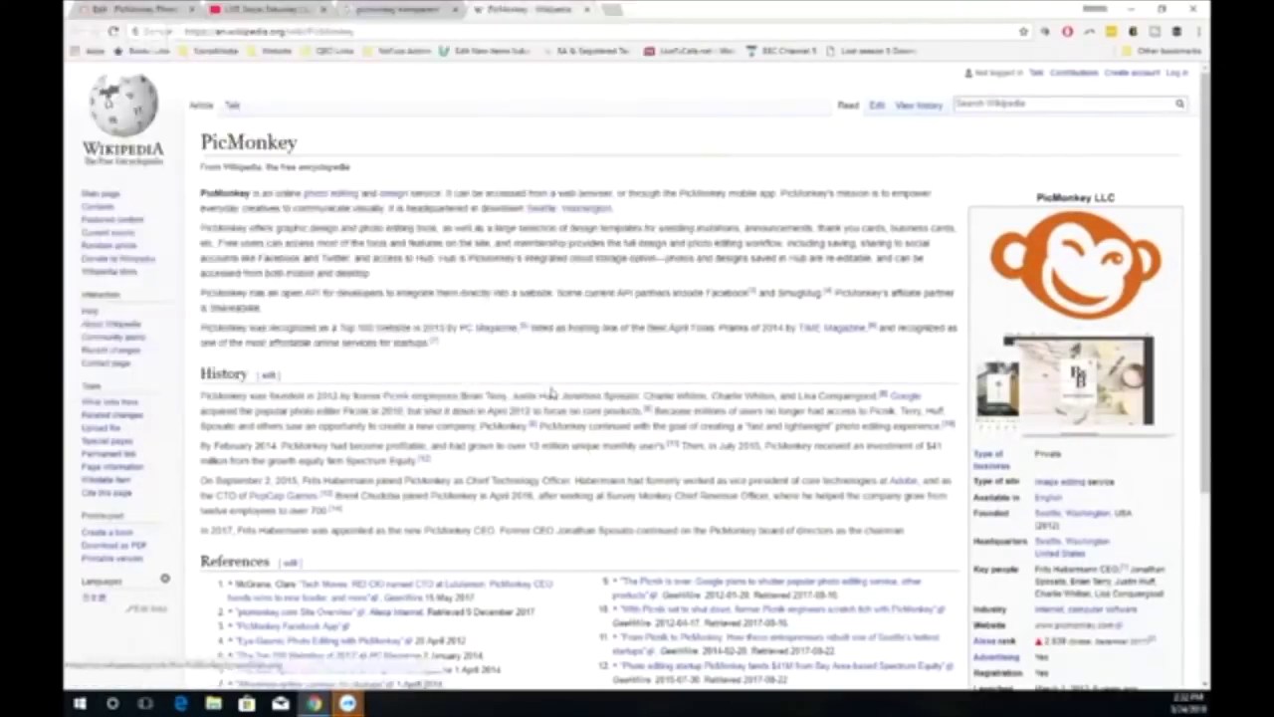
# Step: Return to the PicMonkey editor and add the 250px-PicMonkeyLogo image from the Desktop as an overlay
pyautogui.click(139, 9)
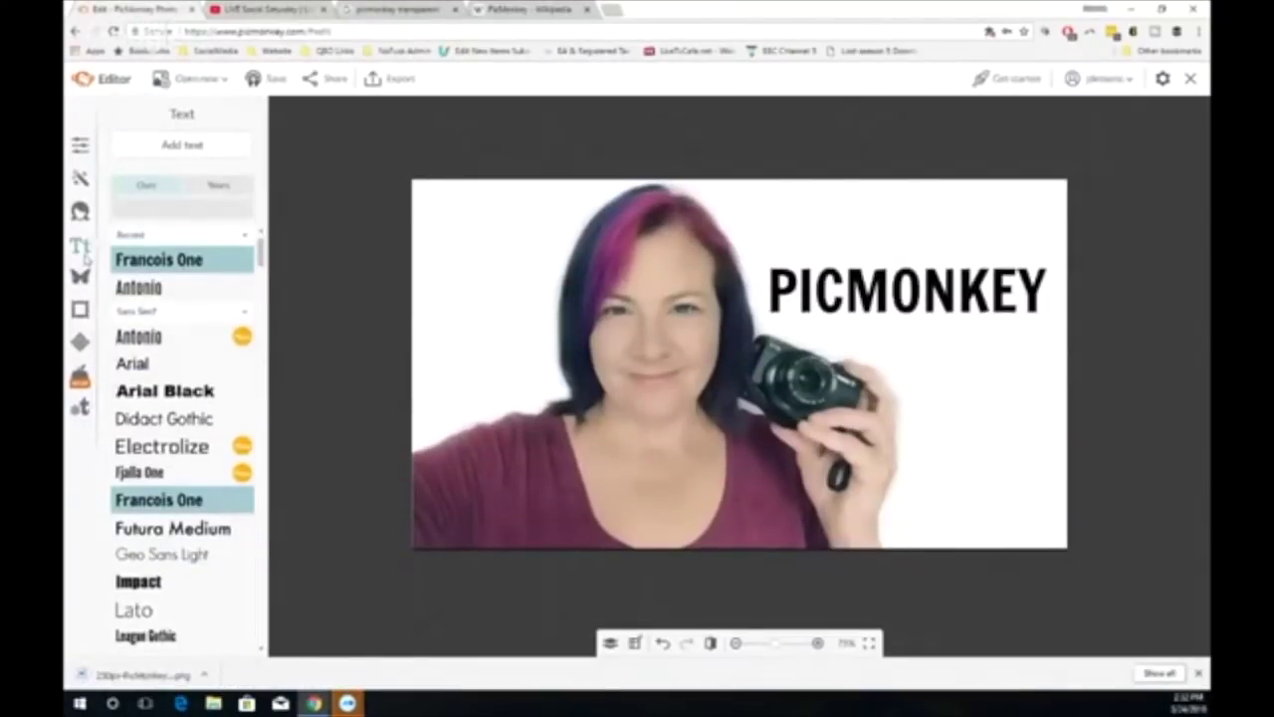
pyautogui.click(81, 278)
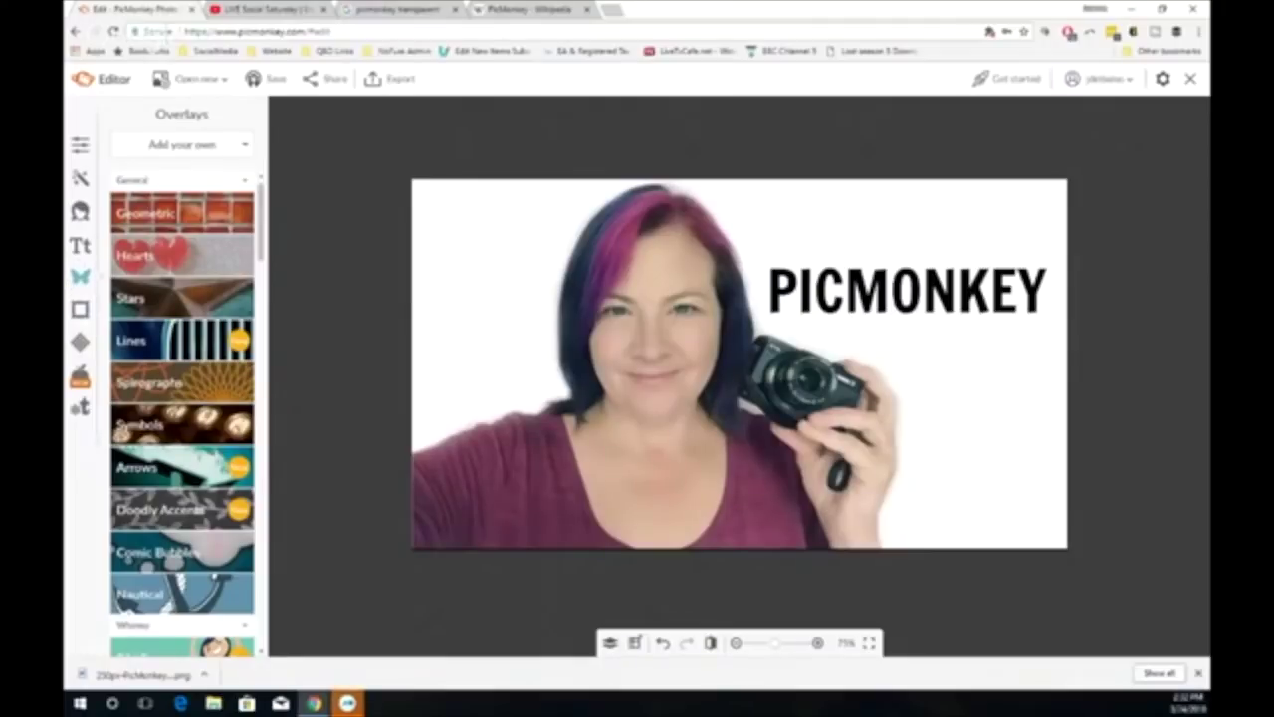
pyautogui.click(187, 149)
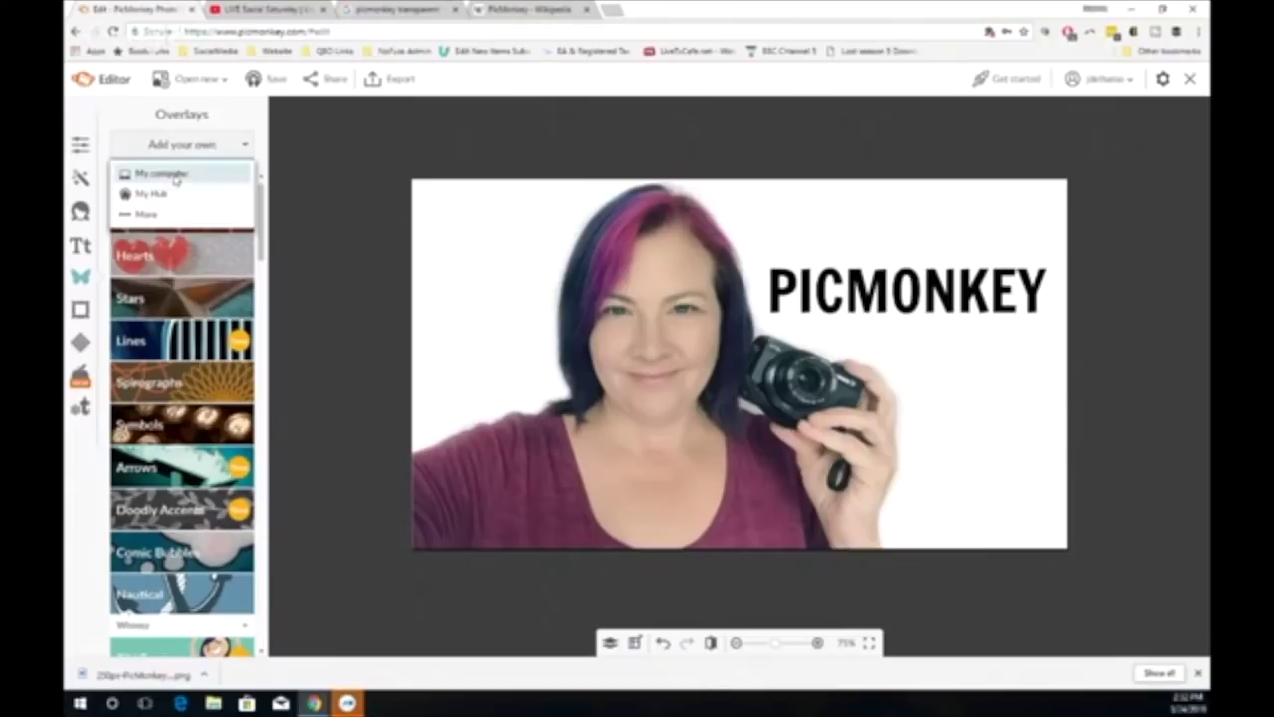
pyautogui.click(179, 175)
pyautogui.click(444, 171)
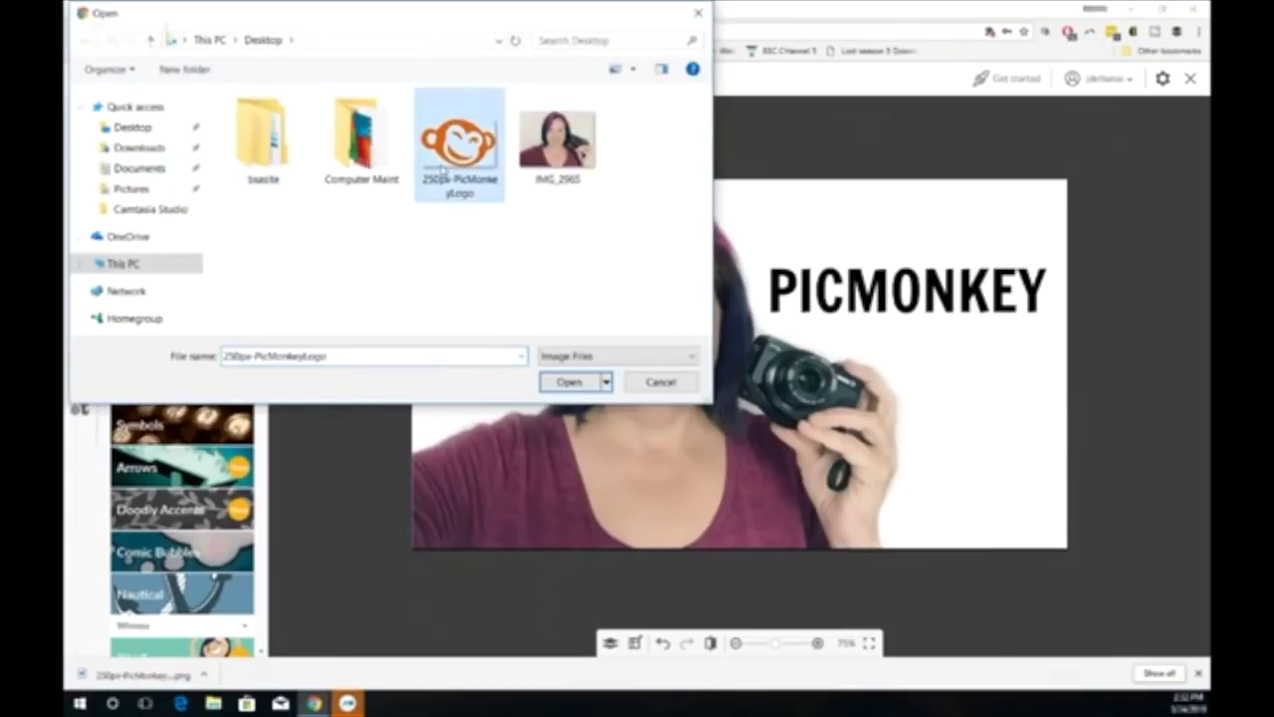
pyautogui.click(569, 383)
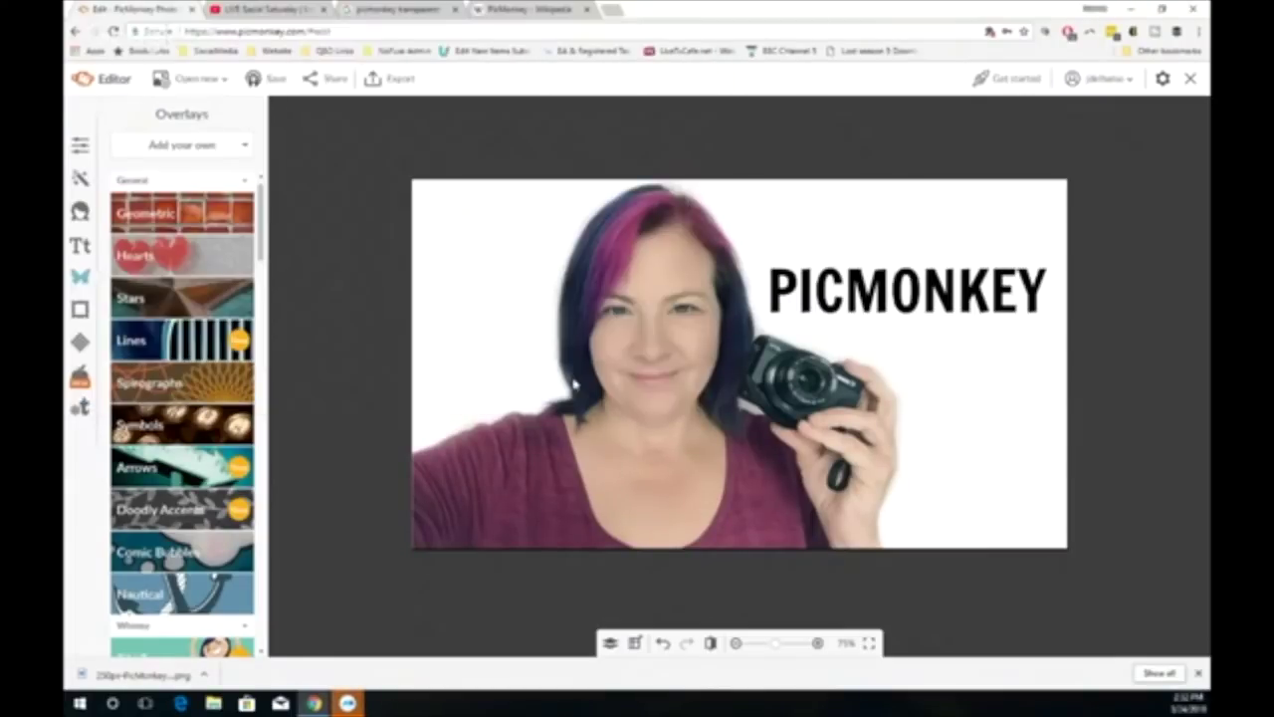
# Step: Shrink and tilt the monkey logo beside the camera hand below the title, and nudge the PICMONKEY title slightly upward
pyautogui.moveTo(711, 368); pyautogui.dragTo(947, 418)
pyautogui.moveTo(891, 364); pyautogui.dragTo(912, 383)
pyautogui.moveTo(986, 369); pyautogui.dragTo(945, 365)
pyautogui.moveTo(961, 418); pyautogui.dragTo(961, 418)
pyautogui.moveTo(904, 311); pyautogui.dragTo(898, 304)
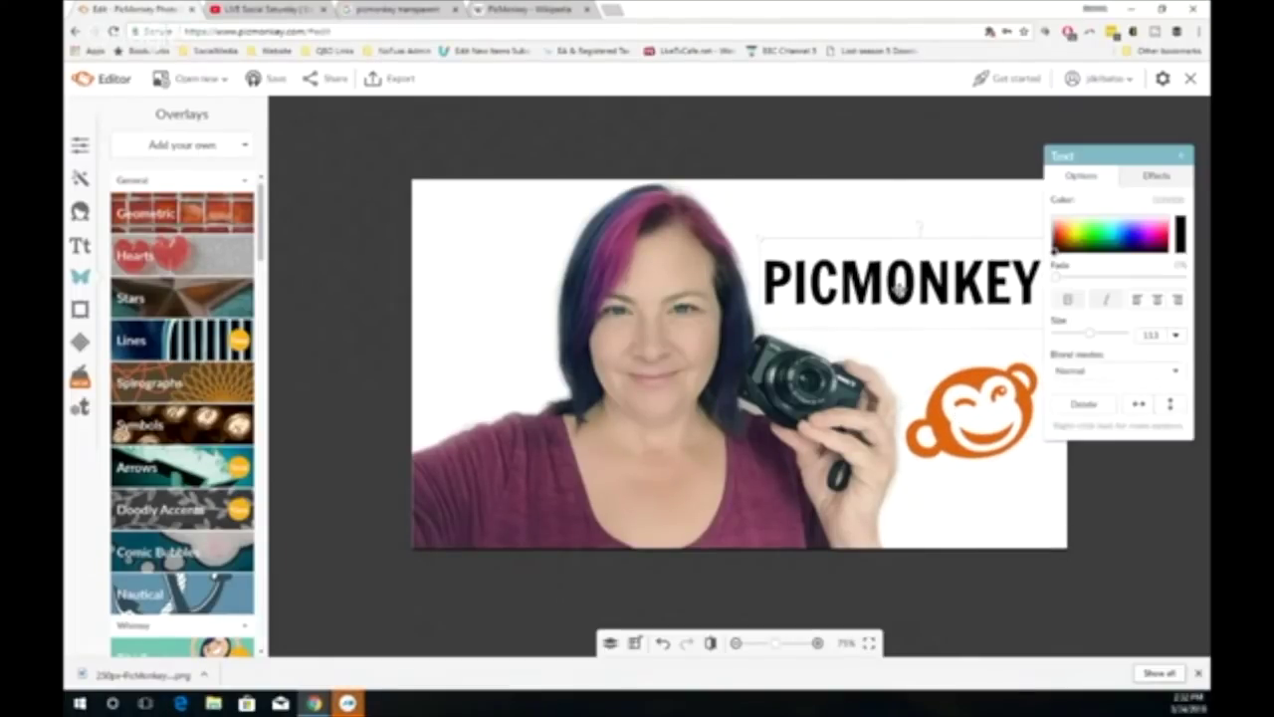
pyautogui.click(799, 145)
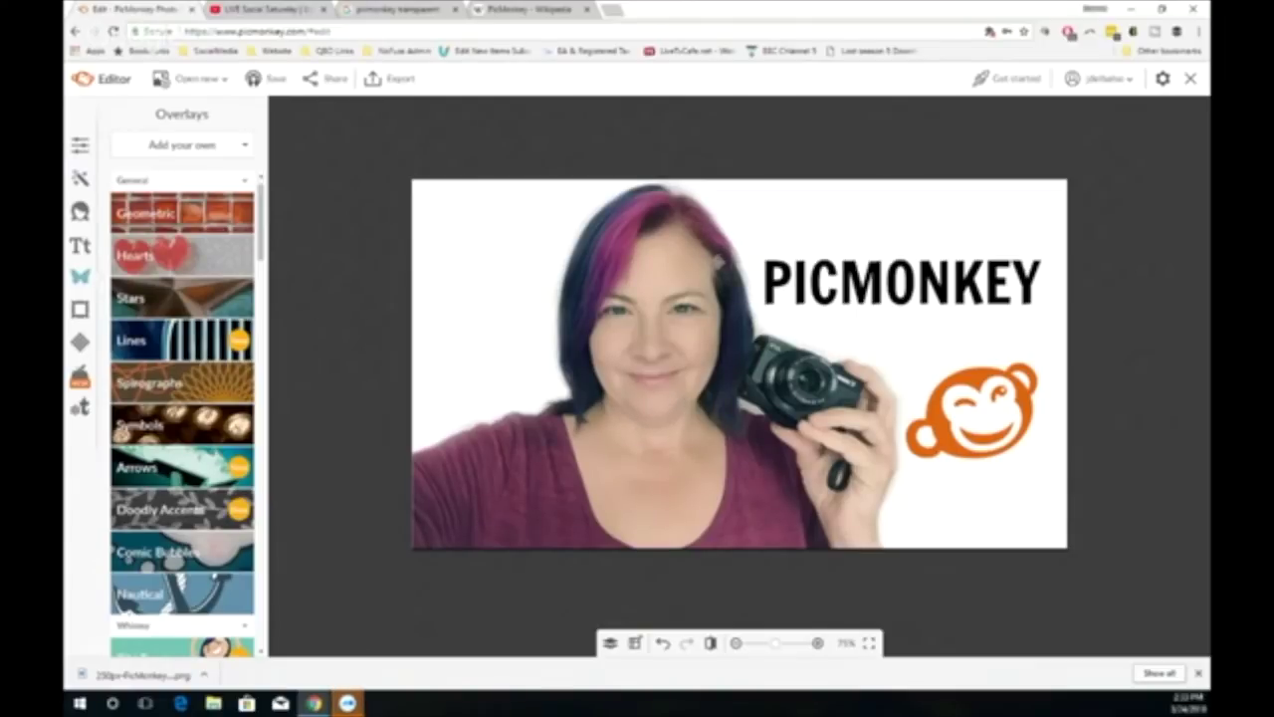
# Step: Delete the PICMONKEY title and the monkey logo so only the cut-out portrait is left on the canvas
pyautogui.click(794, 287)
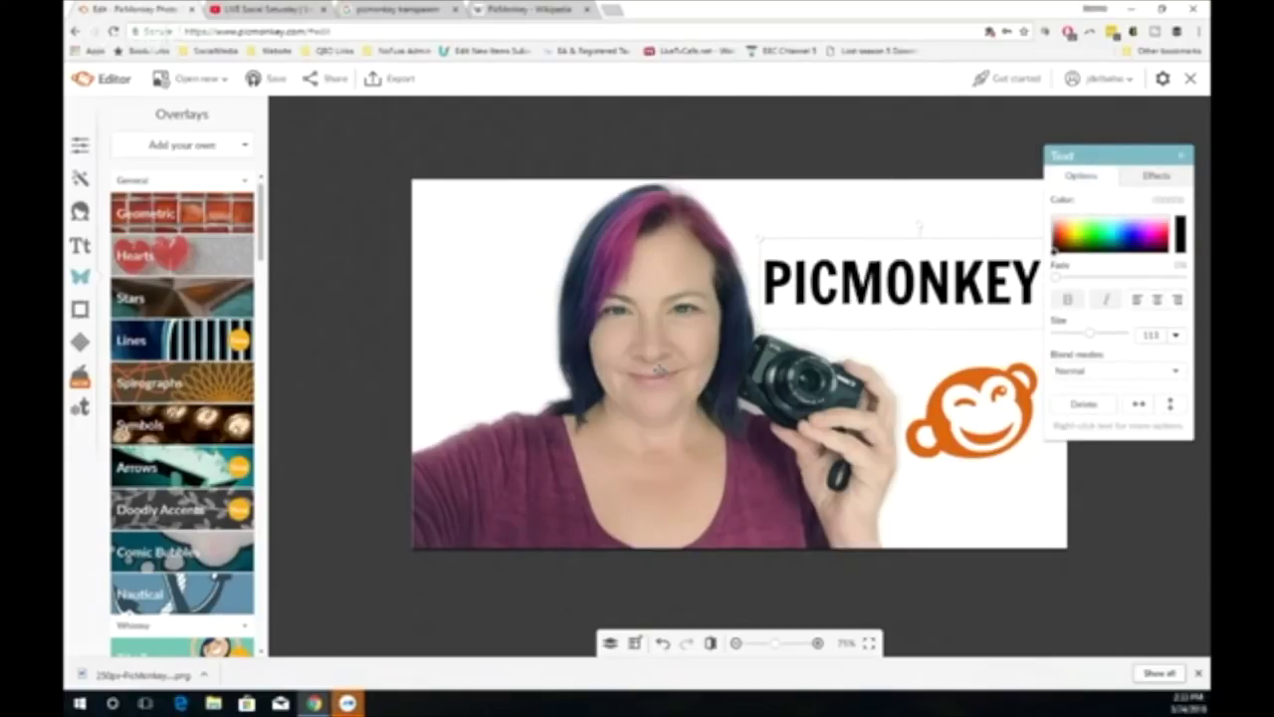
pyautogui.press('Delete')
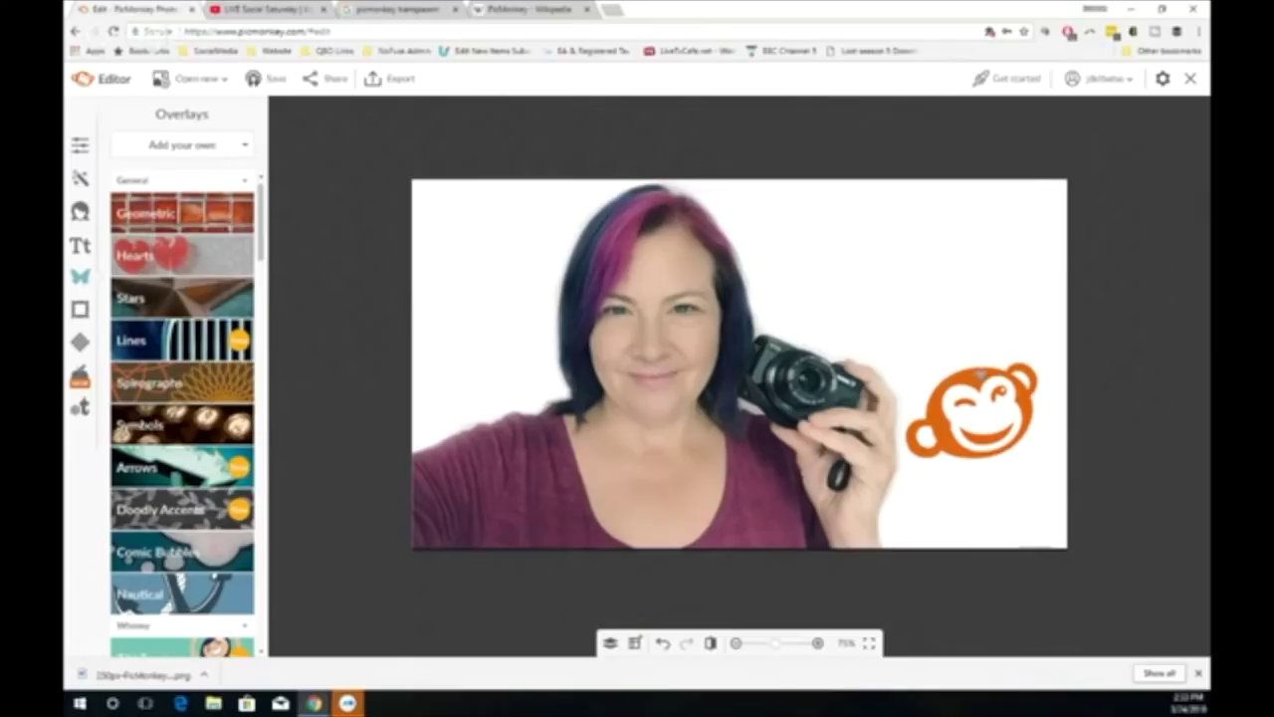
pyautogui.click(955, 378)
pyautogui.press('Delete')
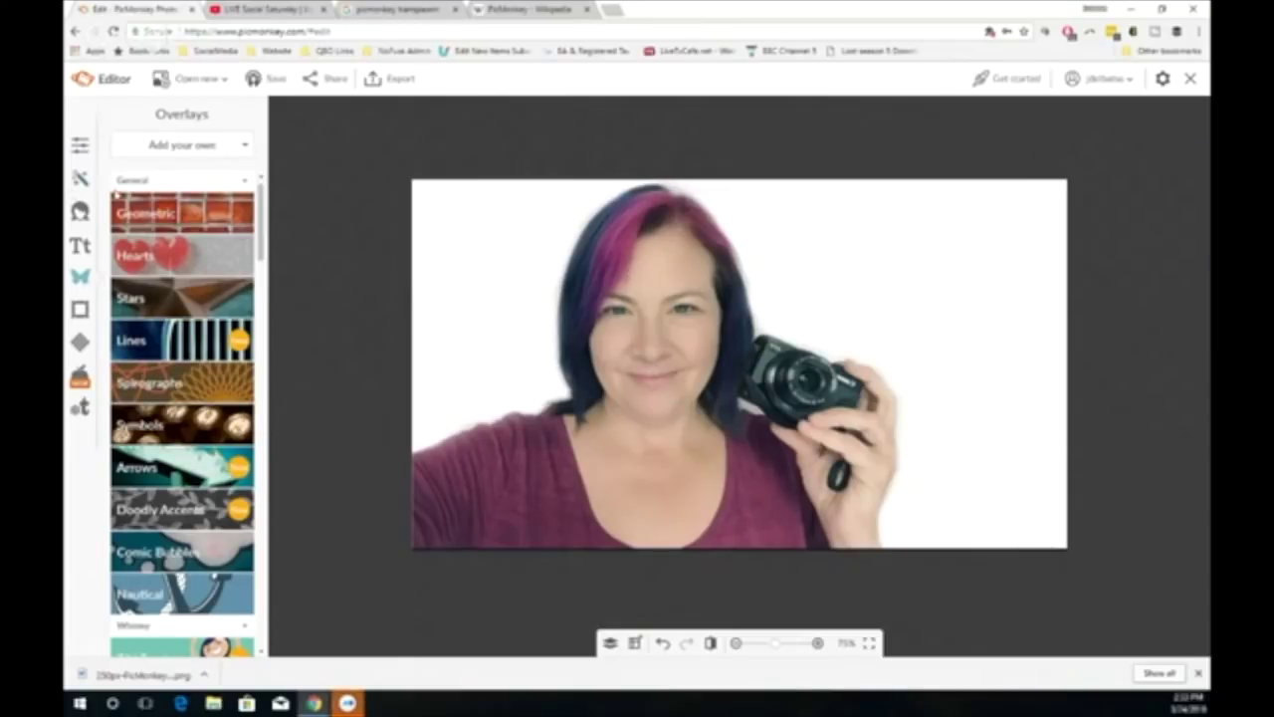
# Step: Change the canvas color behind the cut-out portrait to a transparent canvas
pyautogui.click(83, 181)
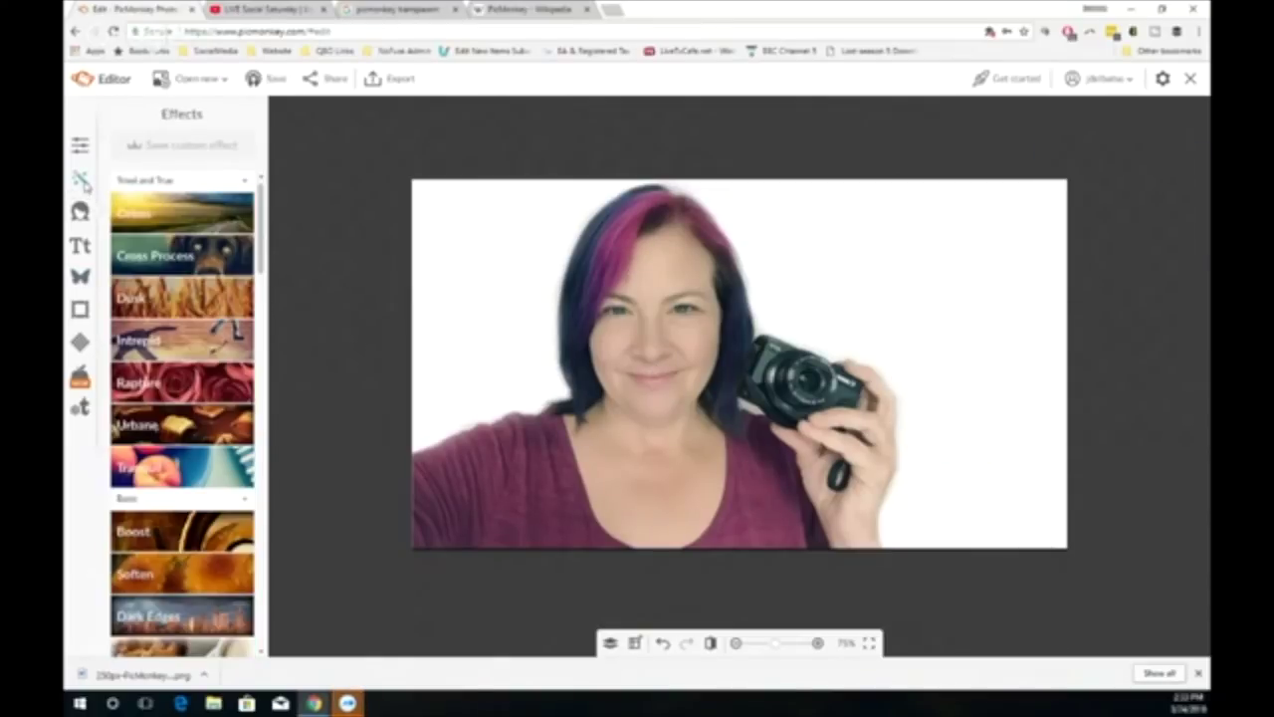
pyautogui.click(80, 147)
pyautogui.click(171, 244)
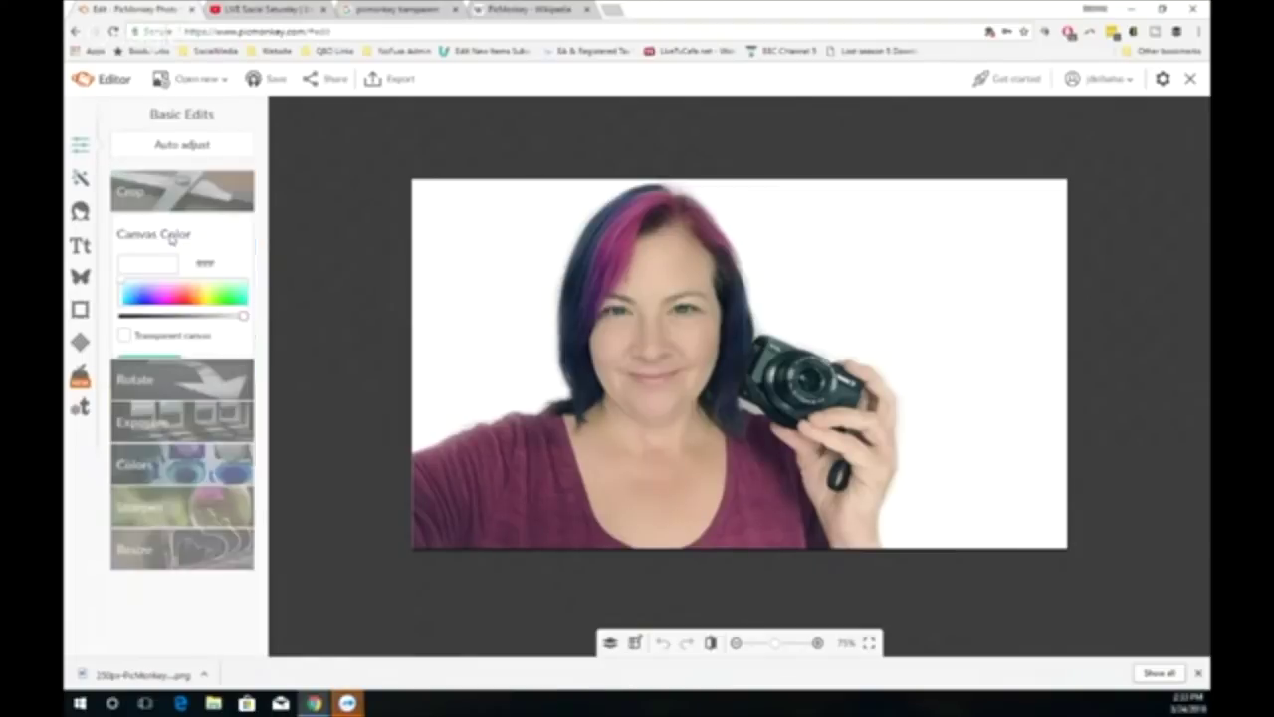
pyautogui.click(125, 335)
pyautogui.click(148, 363)
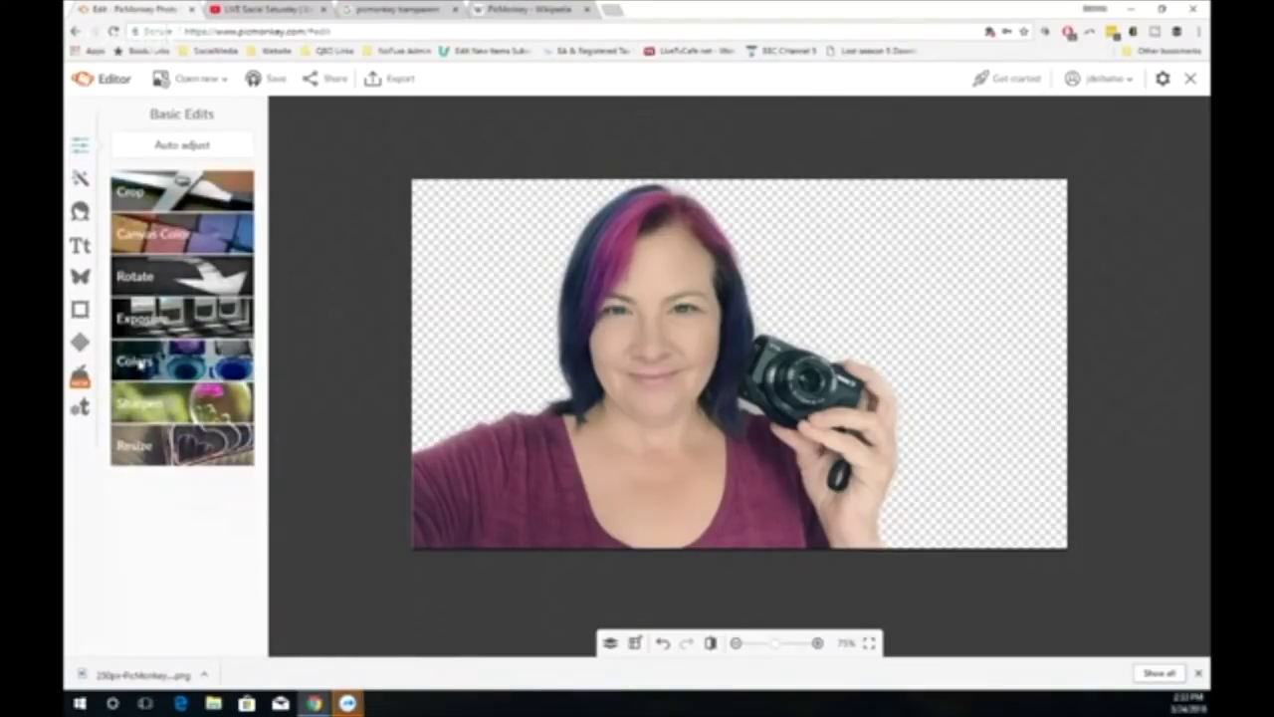
# Step: Export the cut-out portrait to the computer as a PNG named ME
pyautogui.click(278, 82)
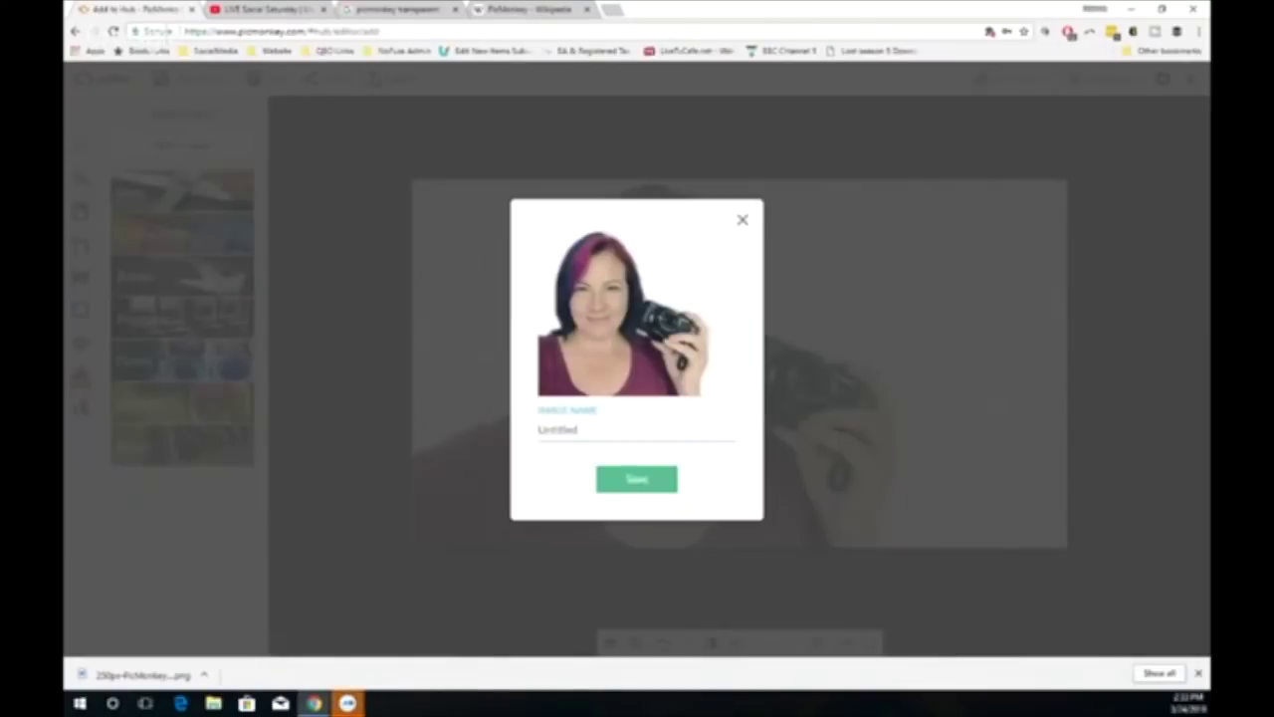
pyautogui.click(742, 222)
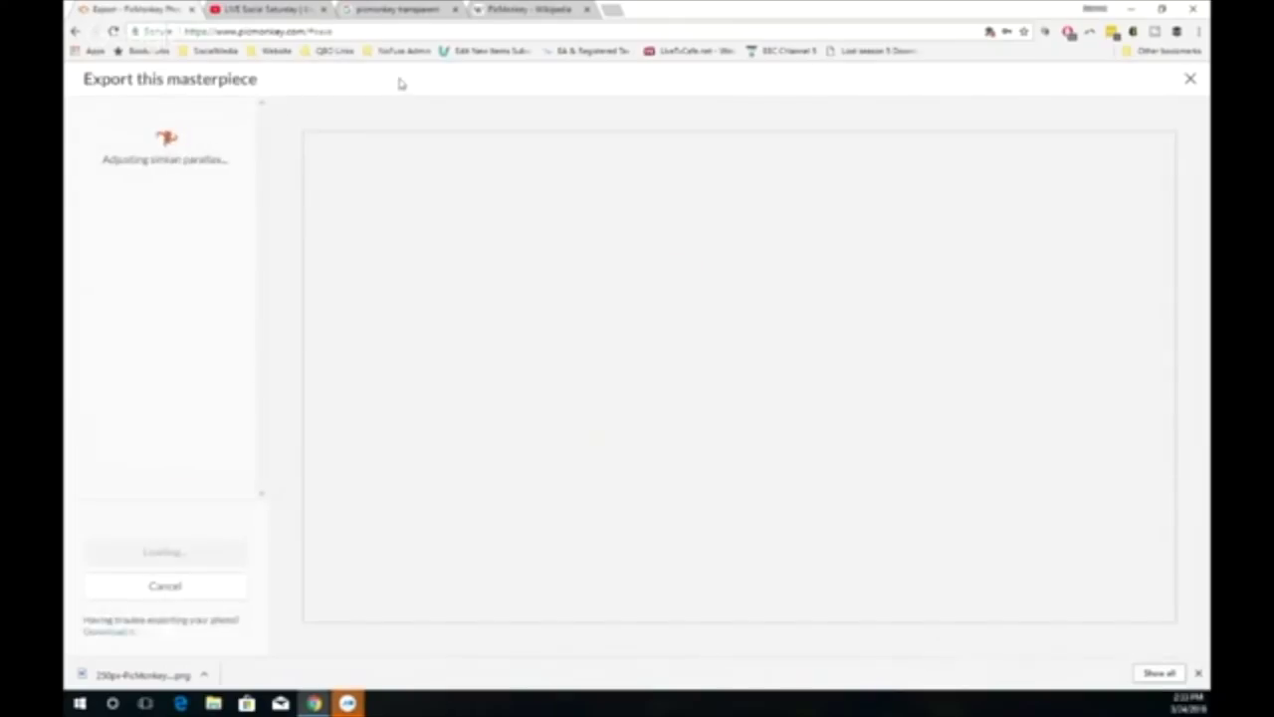
pyautogui.doubleClick(115, 143)
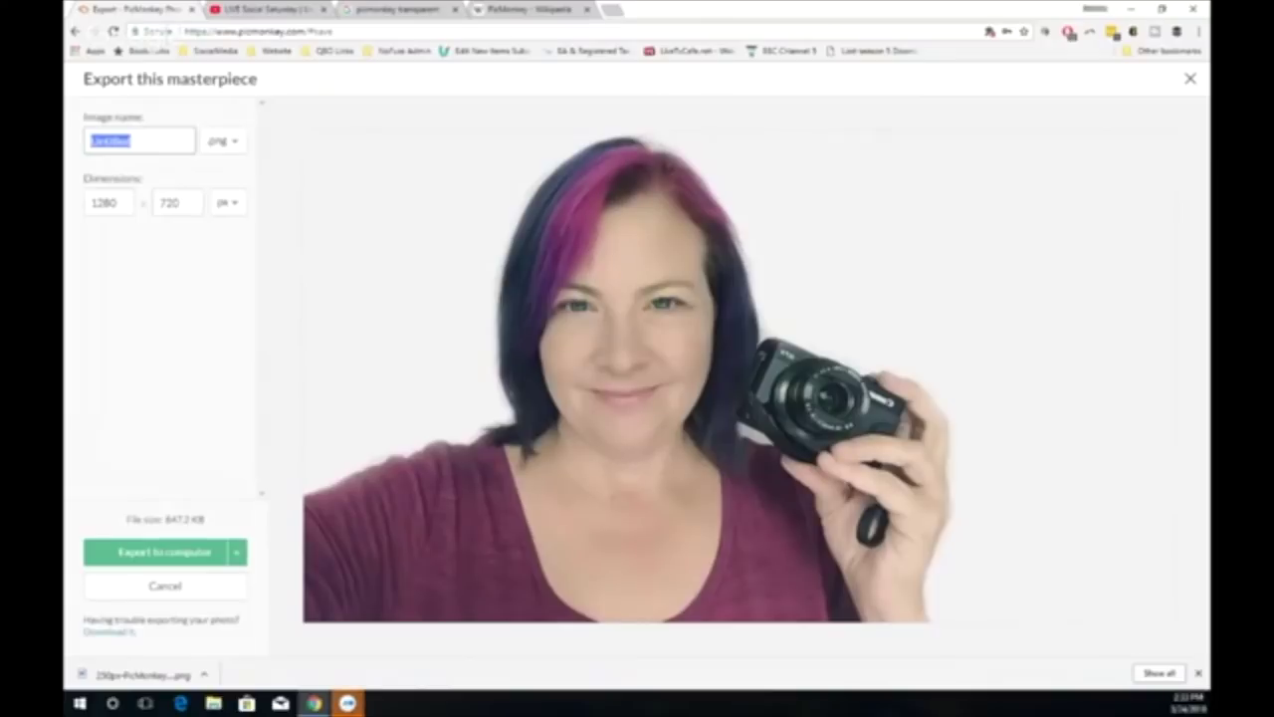
pyautogui.write('ME')
pyautogui.click(169, 553)
pyautogui.click(575, 381)
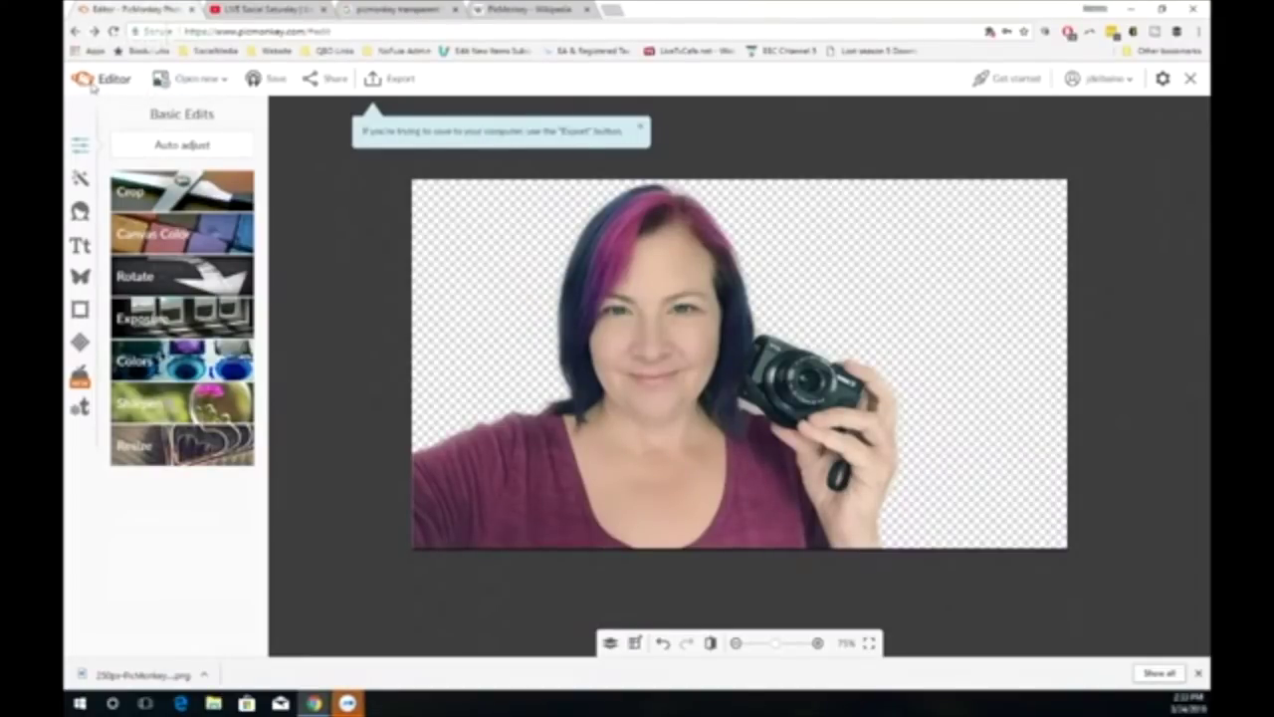
# Step: Go back to the PicMonkey home page by shortening the editor's web address to the bare site address
pyautogui.click(345, 30)
pyautogui.press('End')
pyautogui.press('BackSpace')
pyautogui.press('BackSpace')
pyautogui.press('BackSpace')
pyautogui.press('BackSpace')
pyautogui.press('BackSpace')
pyautogui.press('Return')
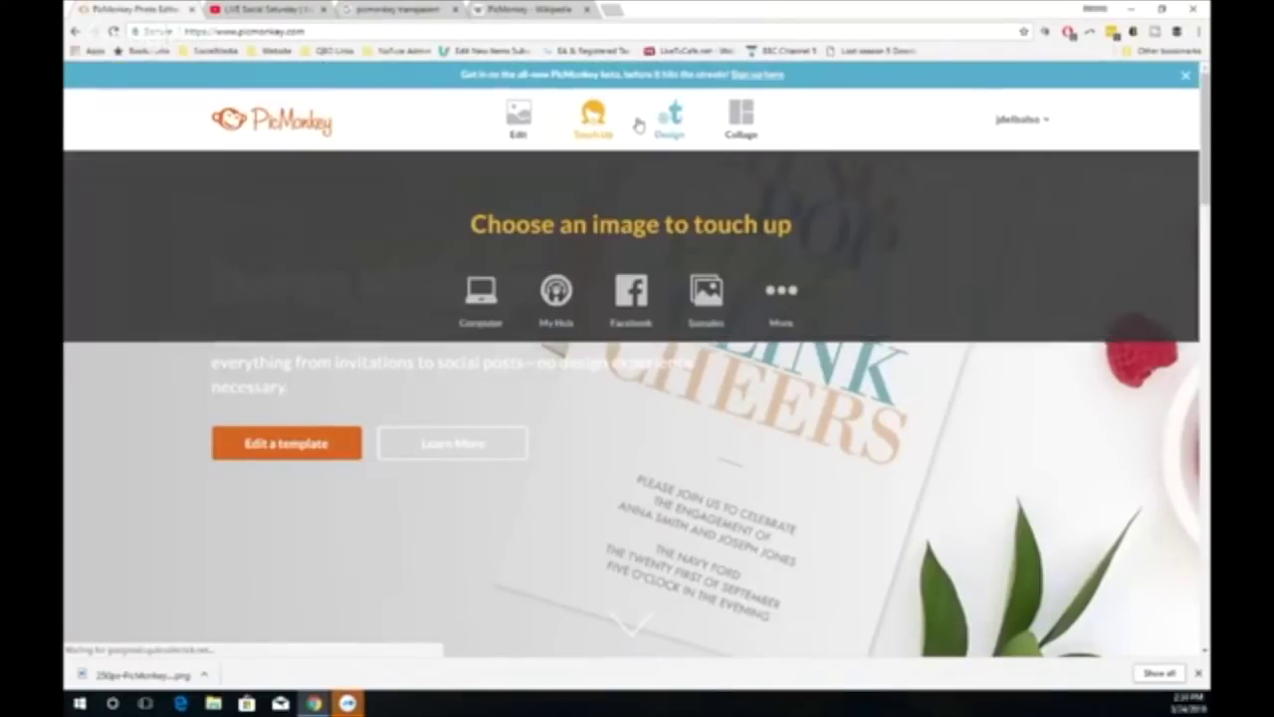
# Step: Start a new blank square design and make its canvas transparent
pyautogui.click(667, 124)
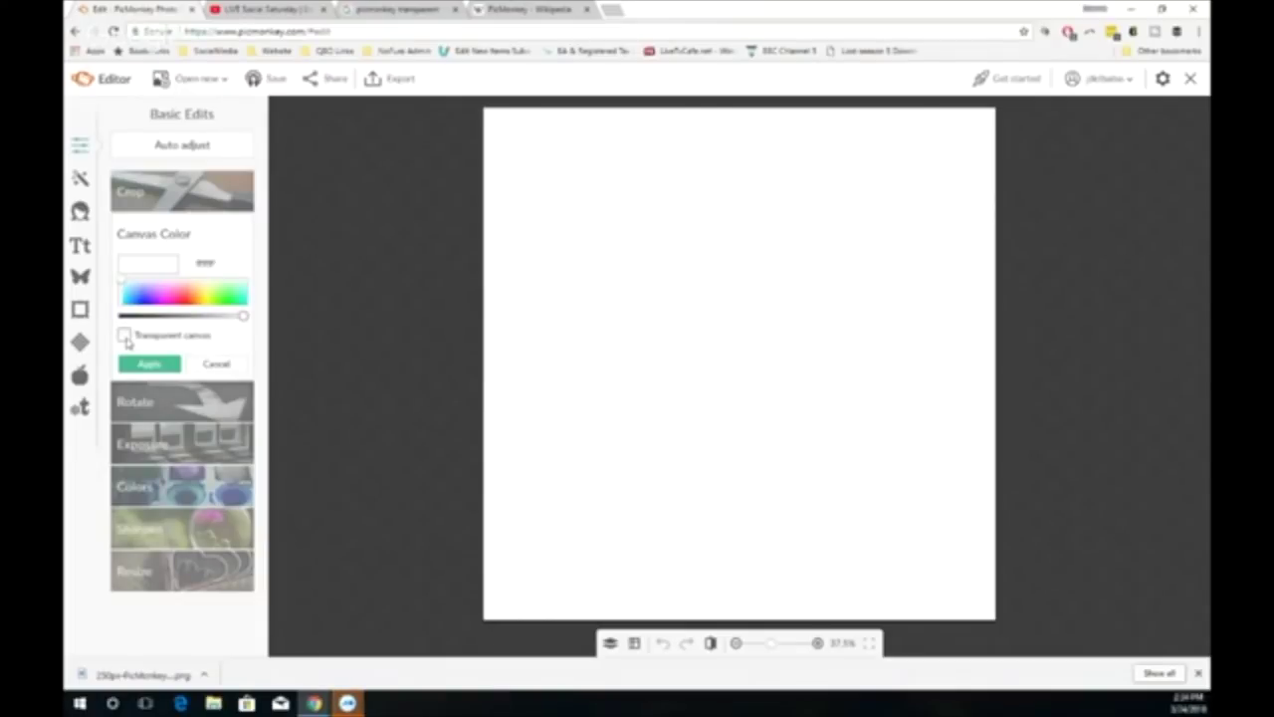
pyautogui.click(125, 336)
pyautogui.click(147, 365)
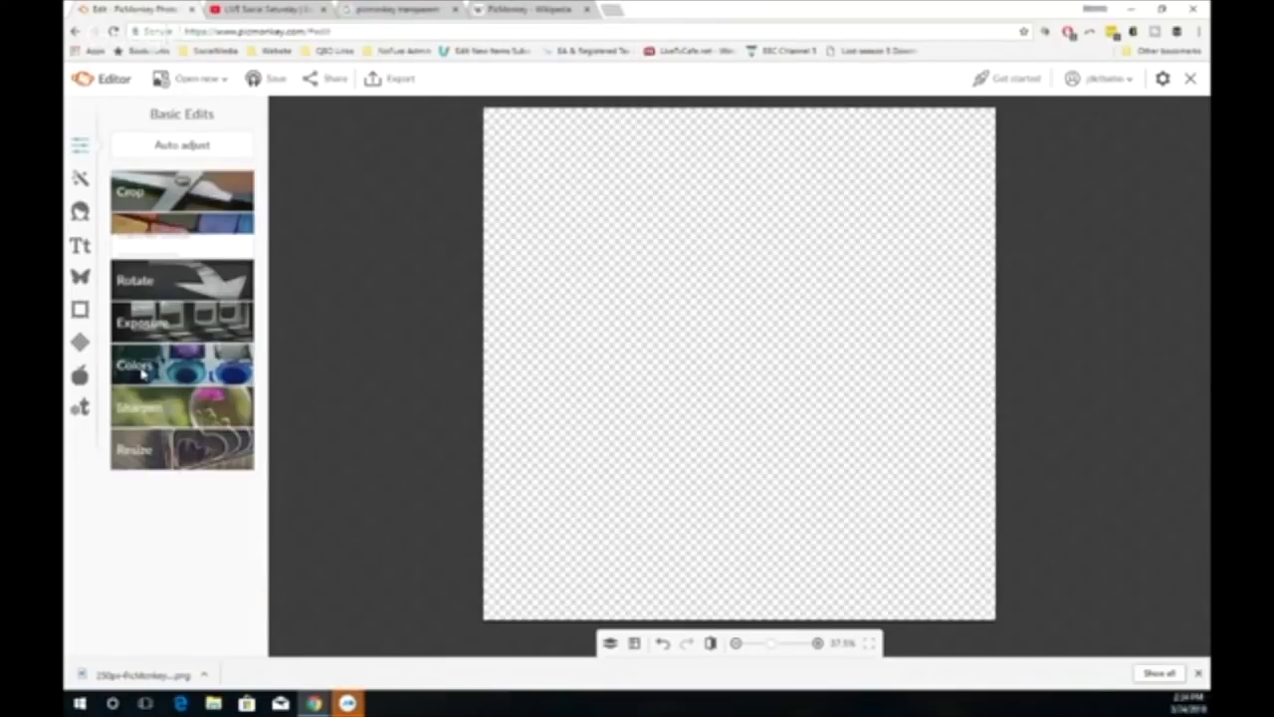
# Step: Start cropping the blank transparent canvas with a crop width of 1280 pixels
pyautogui.click(148, 194)
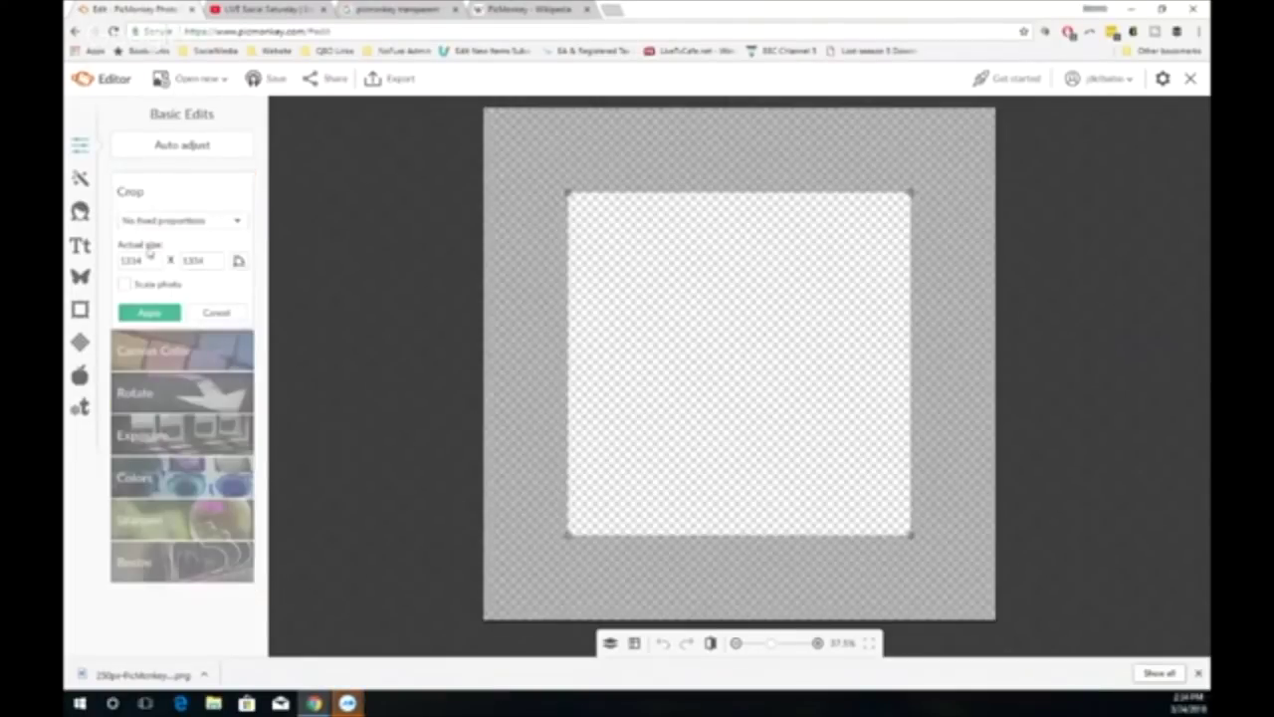
pyautogui.doubleClick(145, 261)
pyautogui.write('1280')
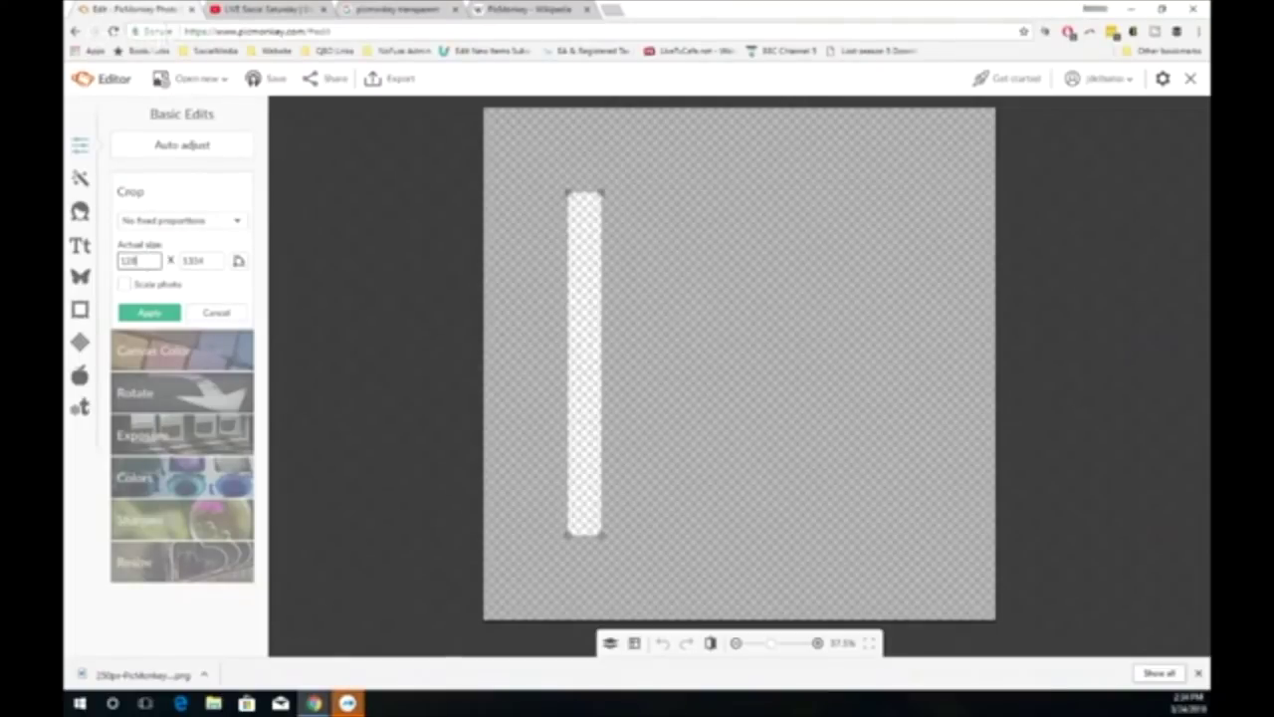
pyautogui.press('Tab')
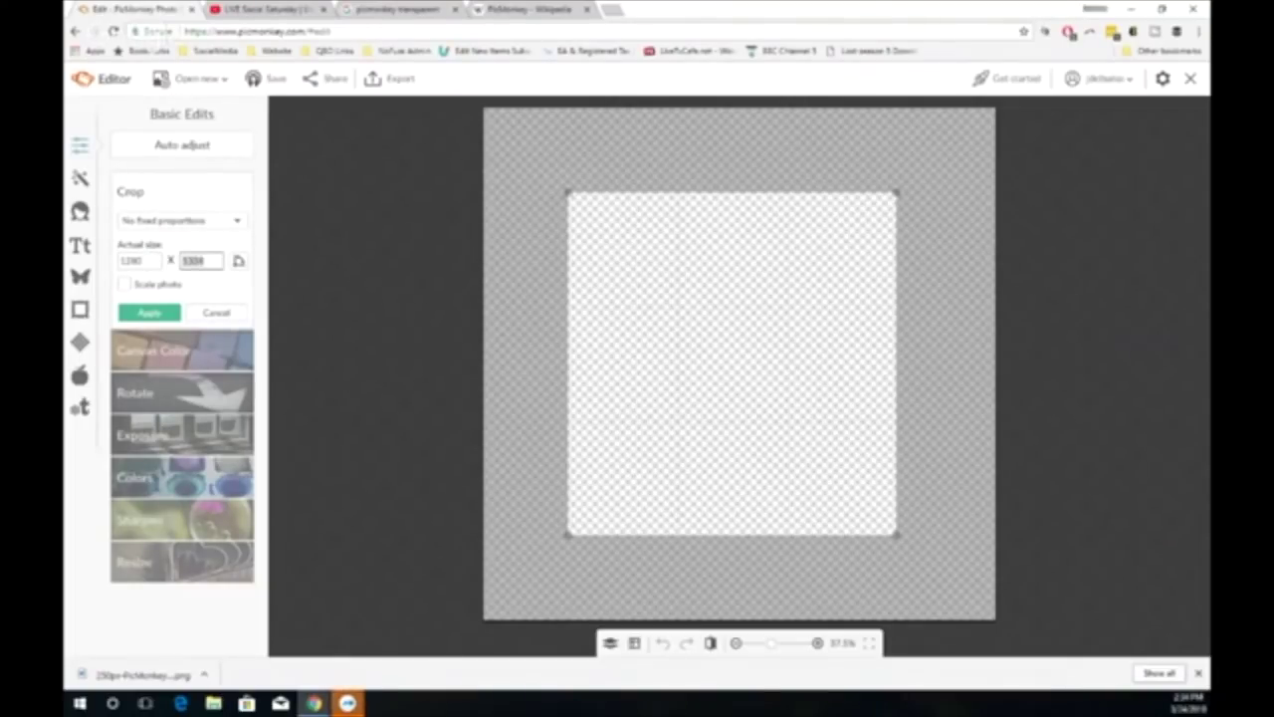
# Step: Try a crop area of 800 x 800 pixels
pyautogui.hotkey('shift', 'Tab')
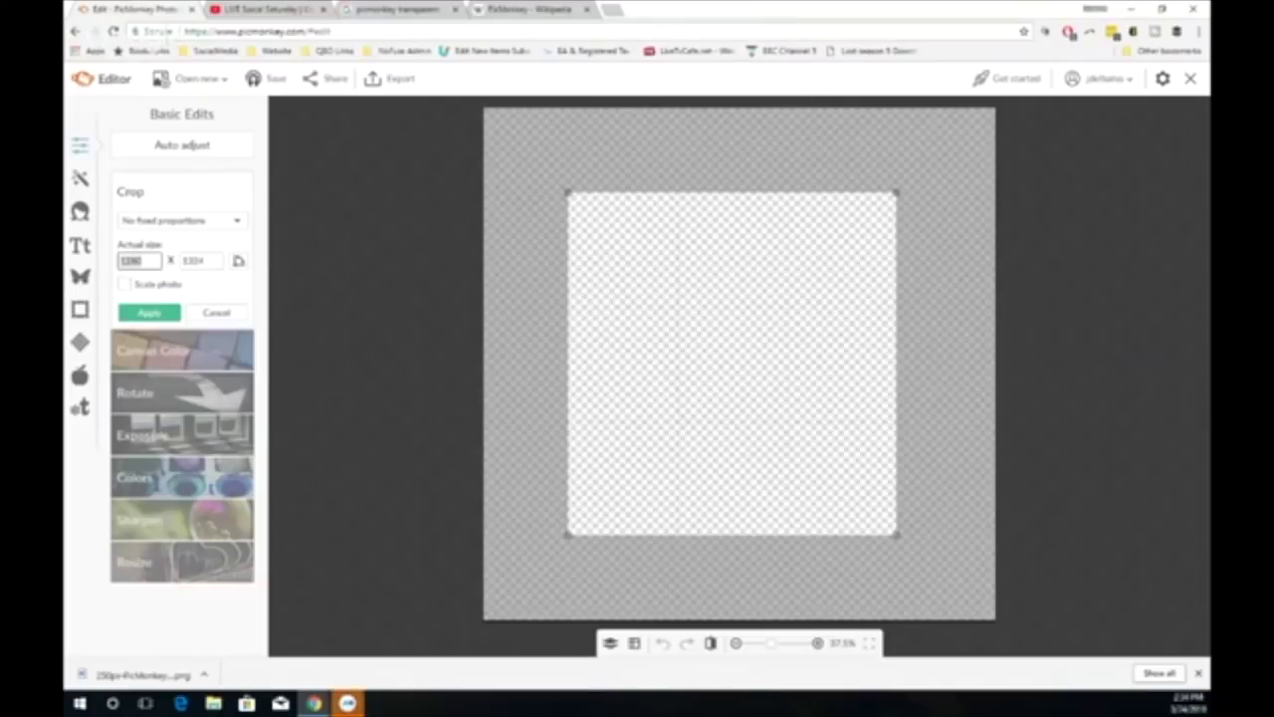
pyautogui.write('800')
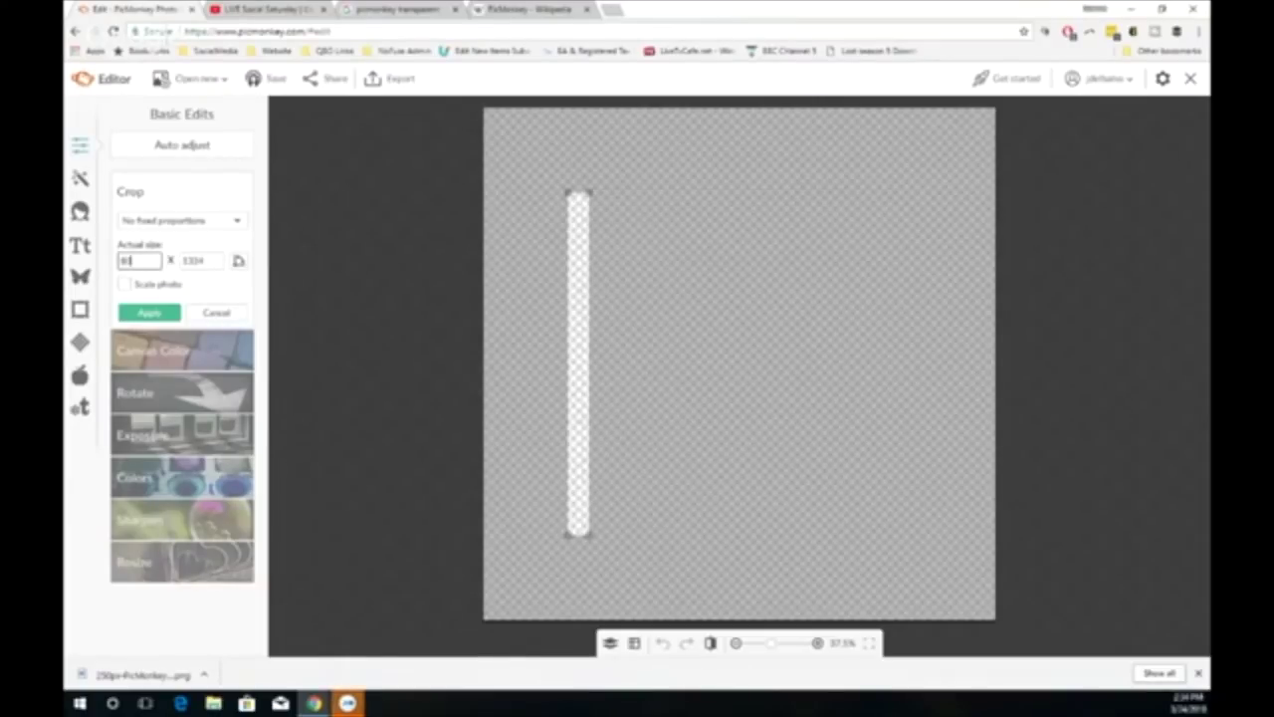
pyautogui.press('Tab')
pyautogui.write('800')
pyautogui.hotkey('ctrl', 'a')
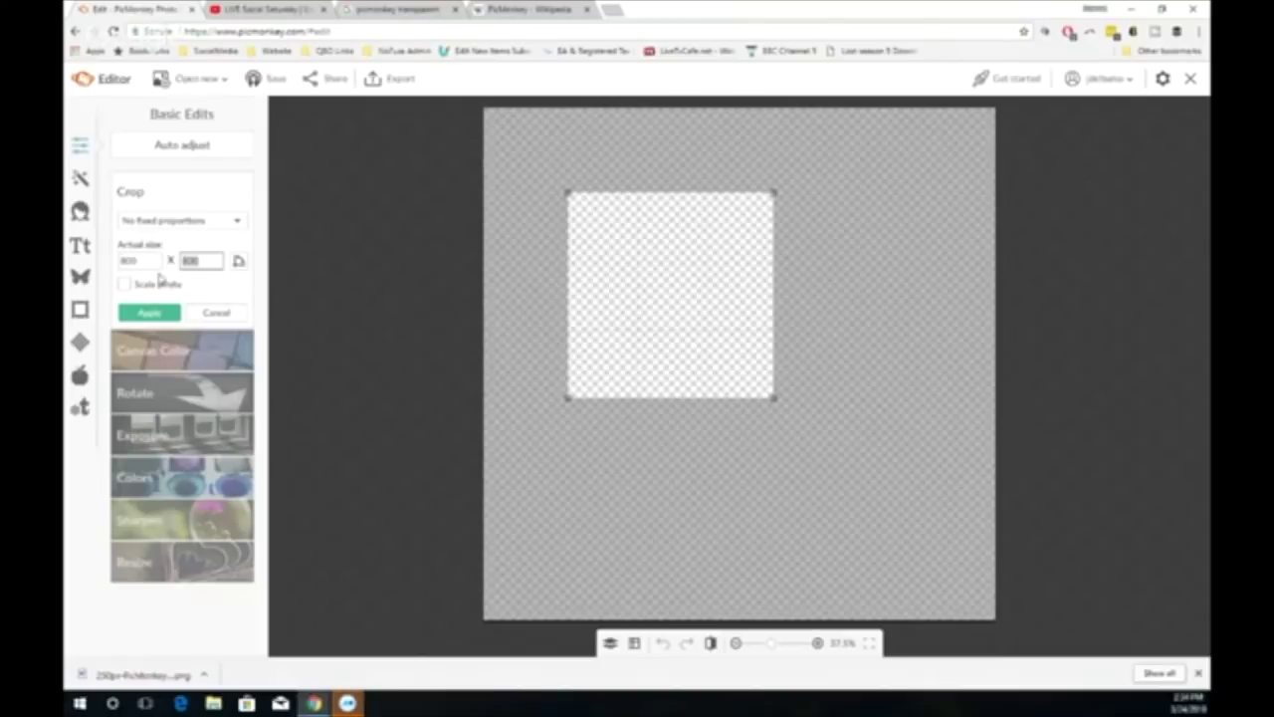
# Step: Crop the transparent canvas to 1280 x 720 pixels
pyautogui.hotkey('shift', 'Tab')
pyautogui.write('1280')
pyautogui.press('Tab')
pyautogui.write('720')
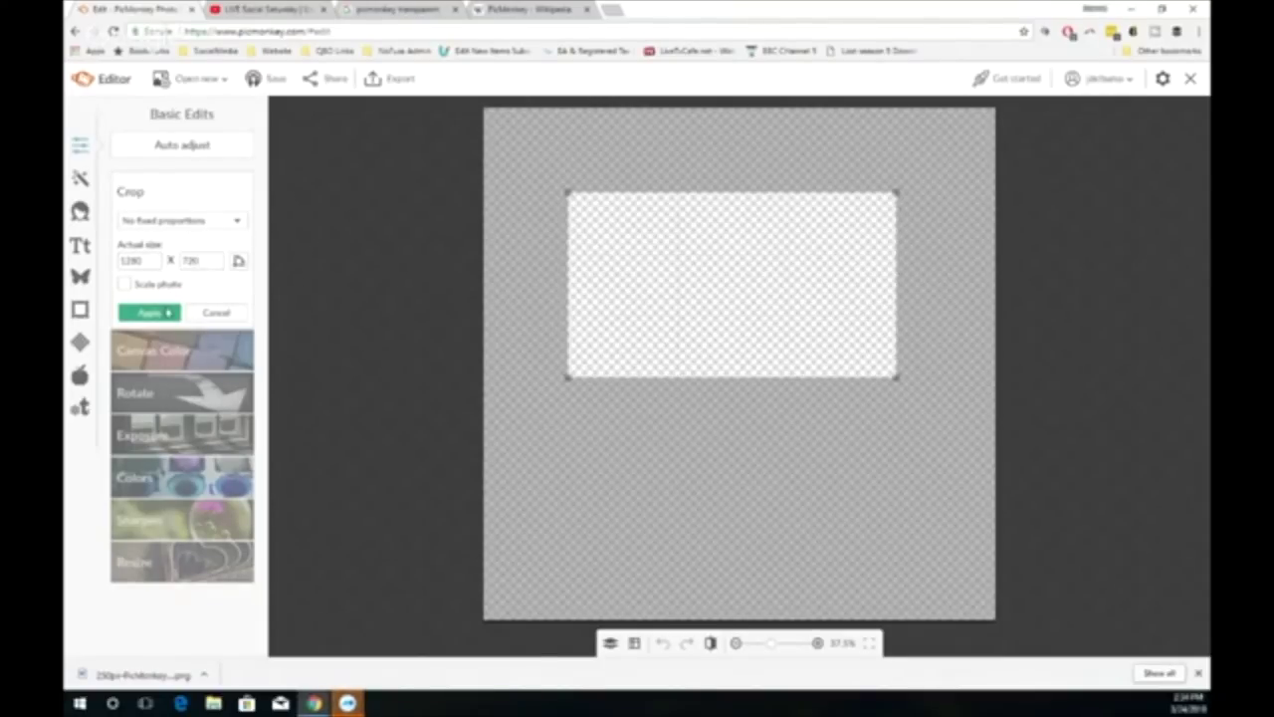
pyautogui.click(169, 315)
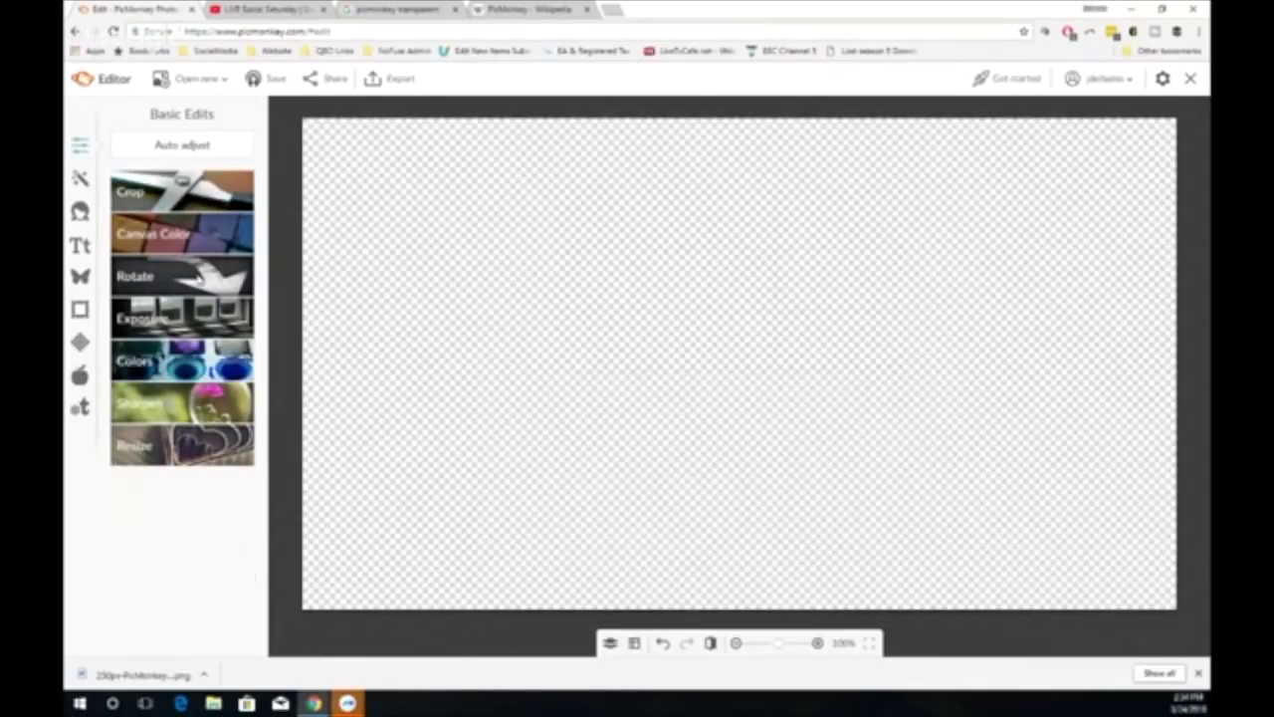
pyautogui.click(200, 360)
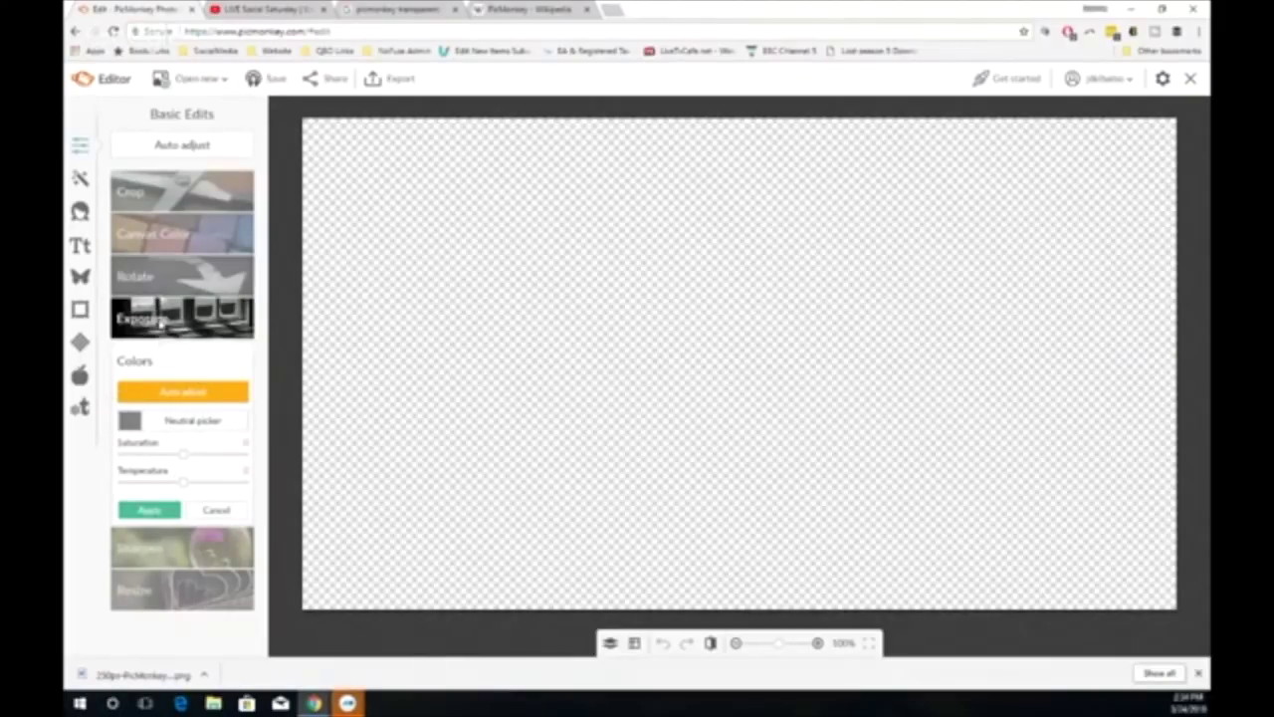
pyautogui.click(167, 277)
pyautogui.click(169, 233)
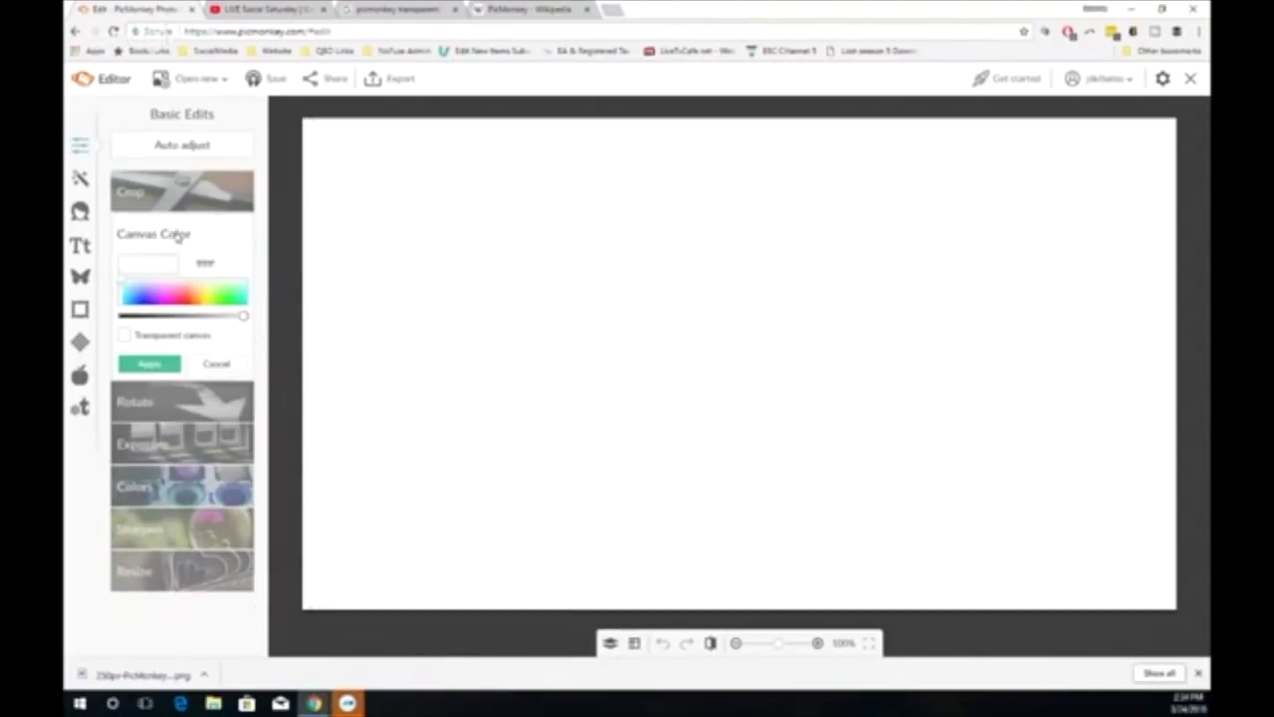
pyautogui.click(123, 335)
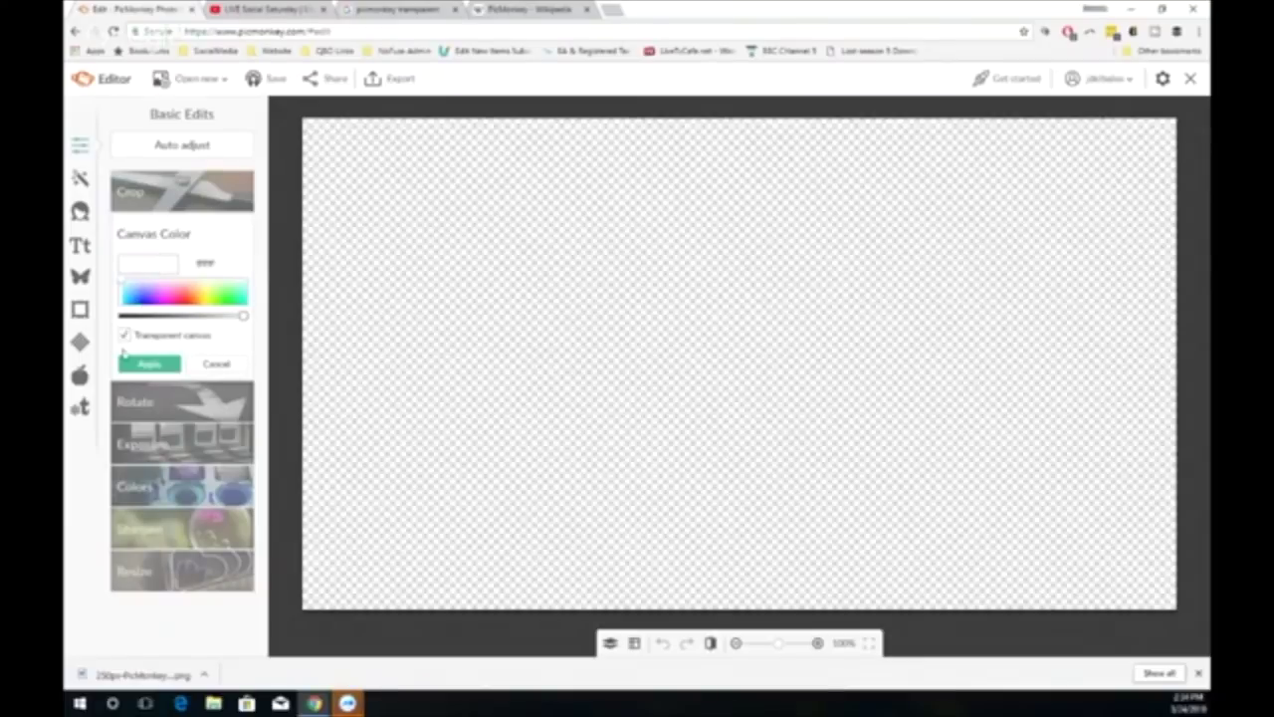
pyautogui.click(138, 364)
pyautogui.click(164, 403)
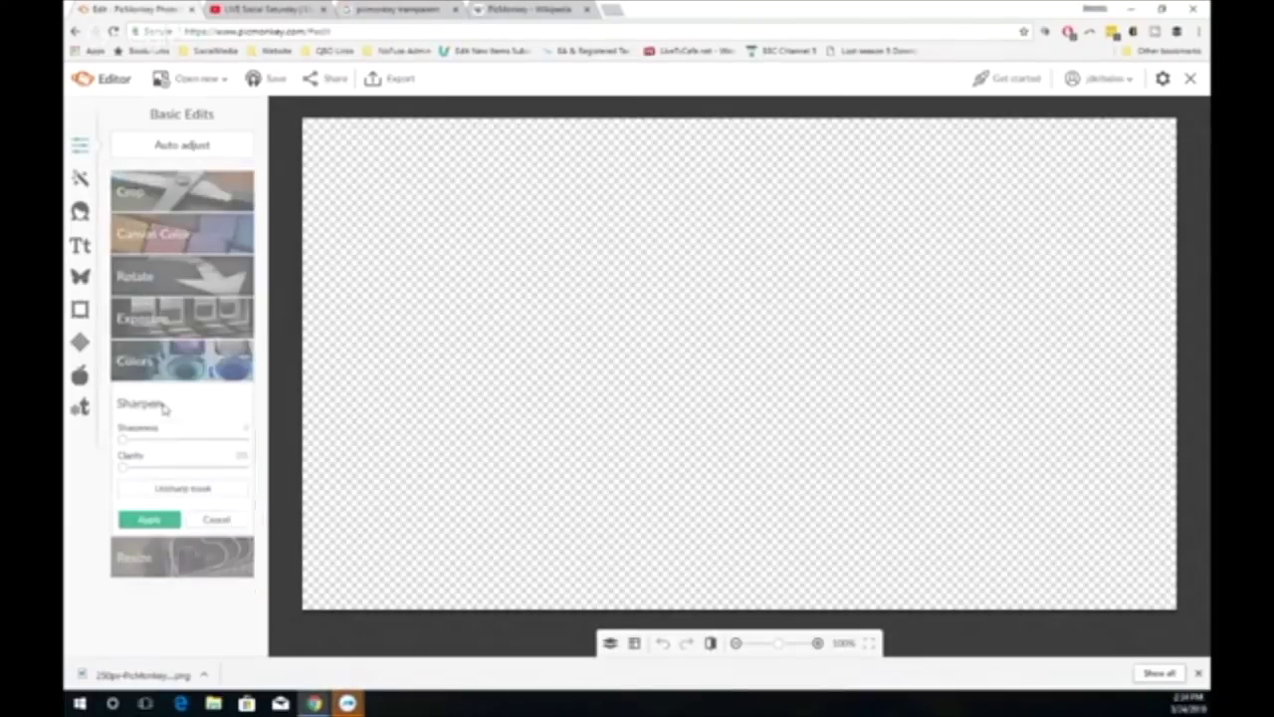
pyautogui.click(164, 316)
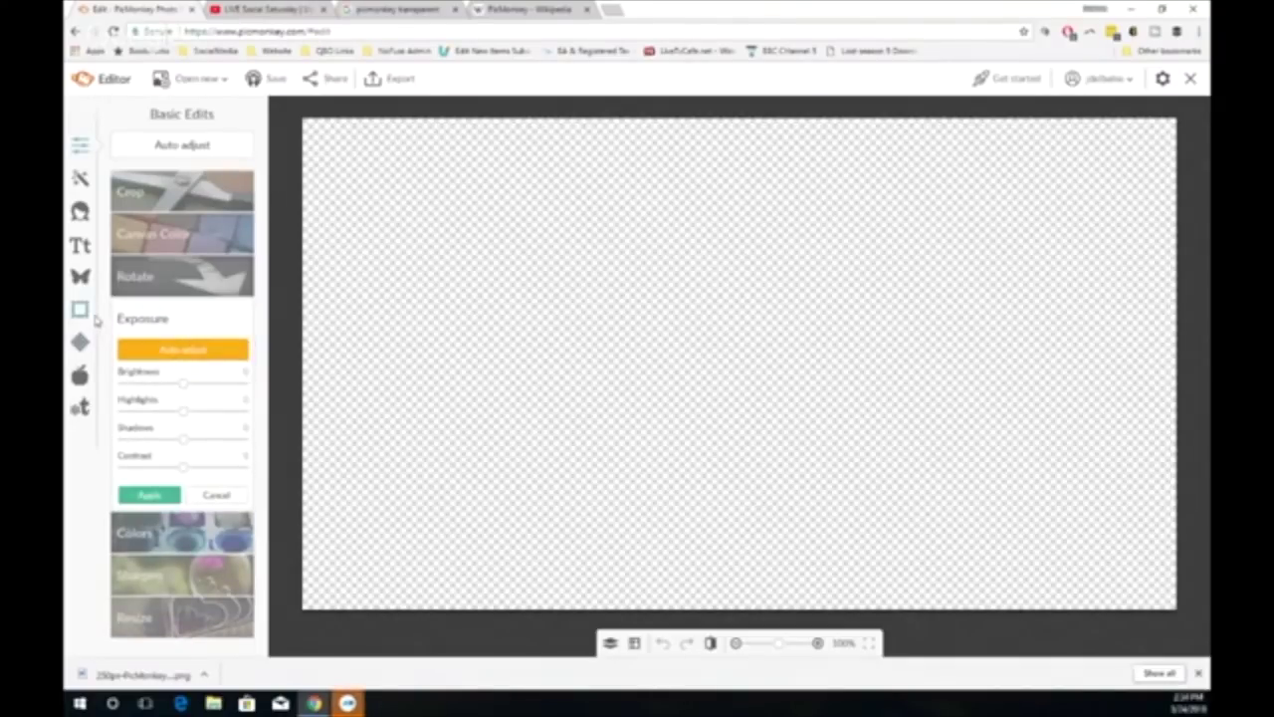
# Step: Open a new browser tab and search Google Images for "gradient"
pyautogui.click(613, 10)
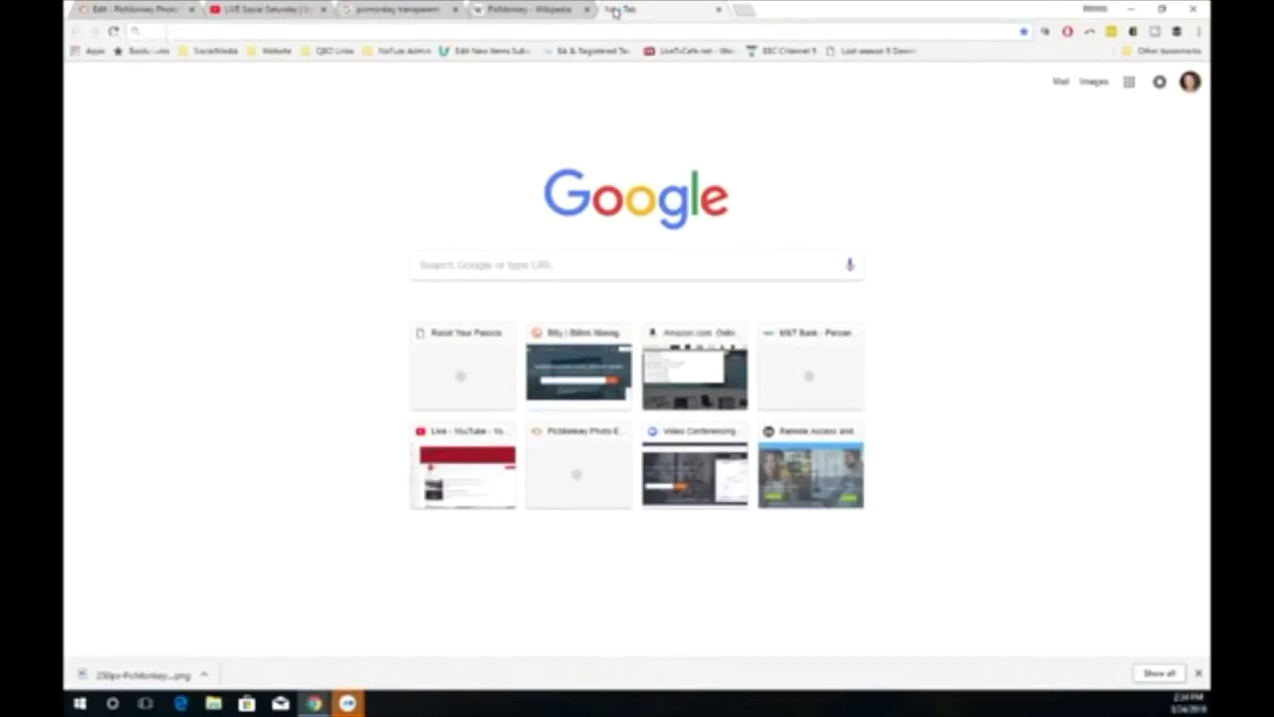
pyautogui.write('grad')
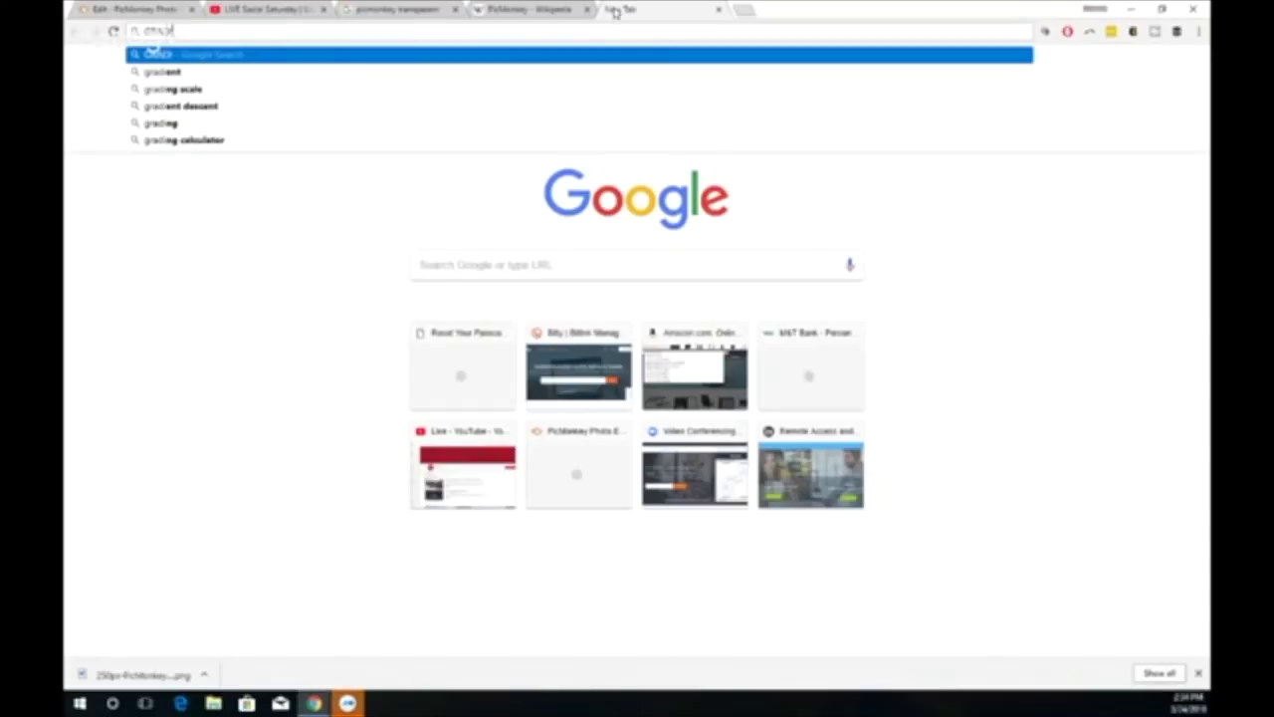
pyautogui.write('ient')
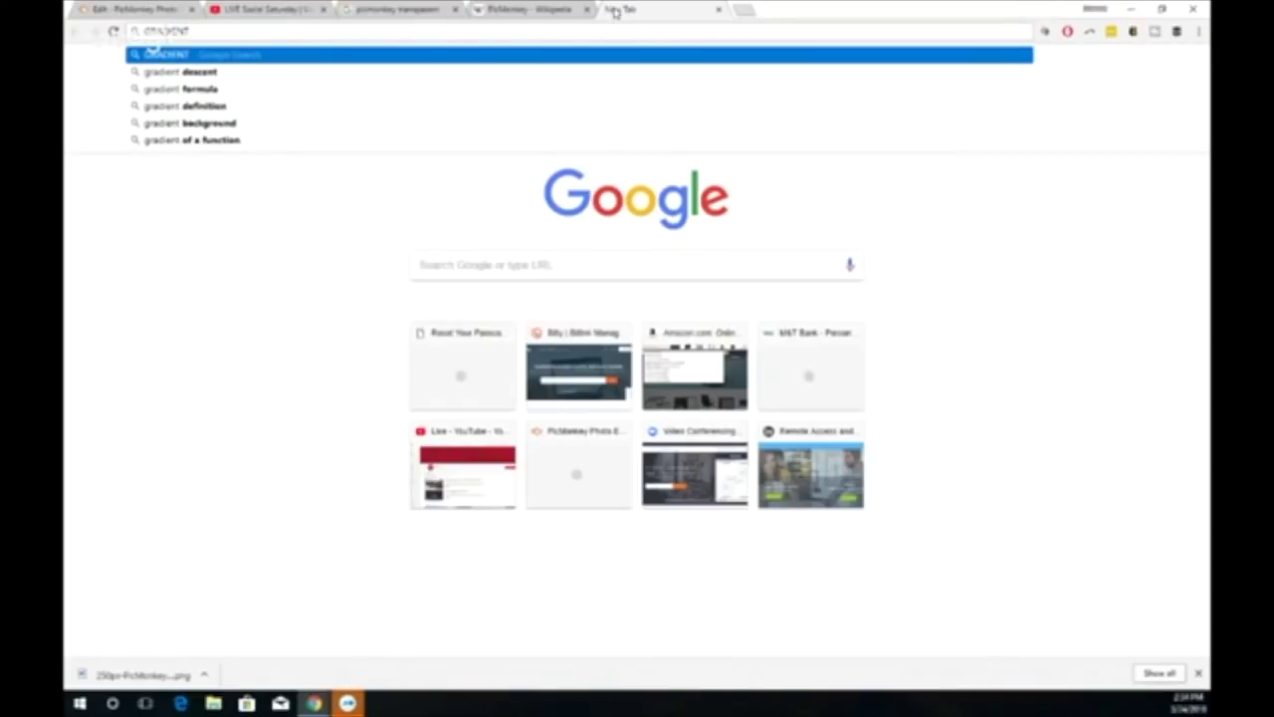
pyautogui.press('Return')
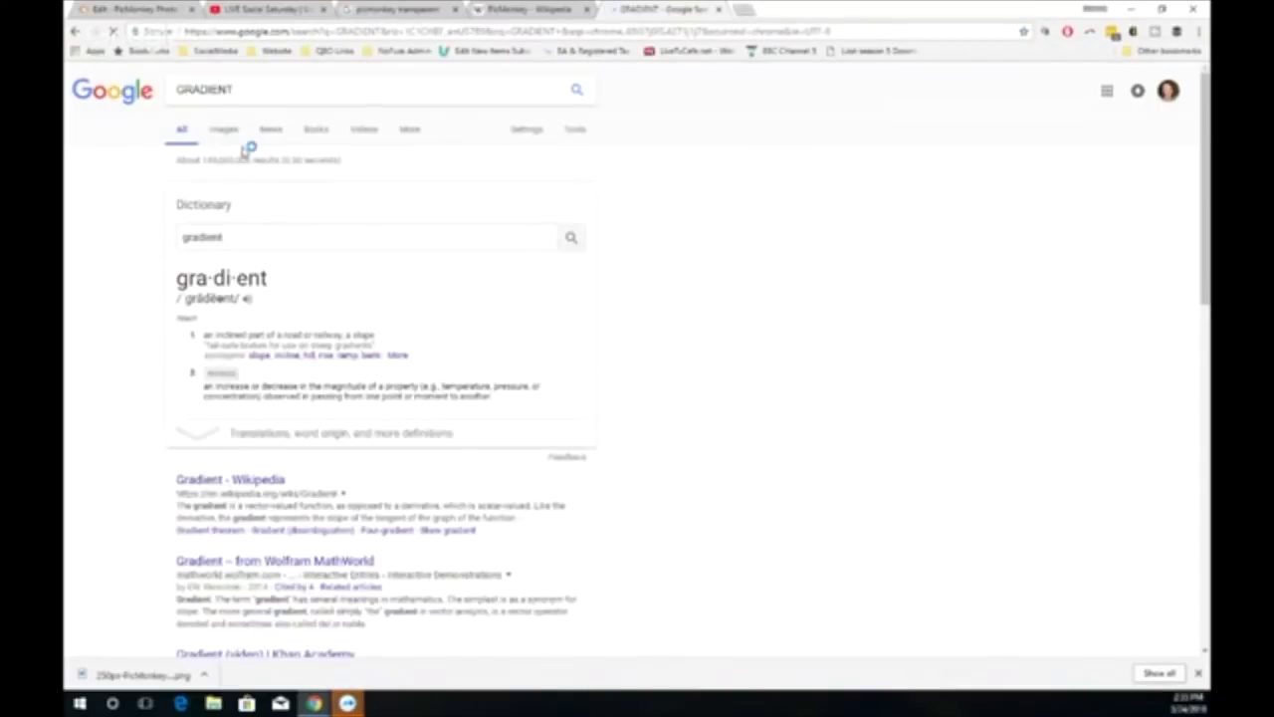
pyautogui.click(223, 132)
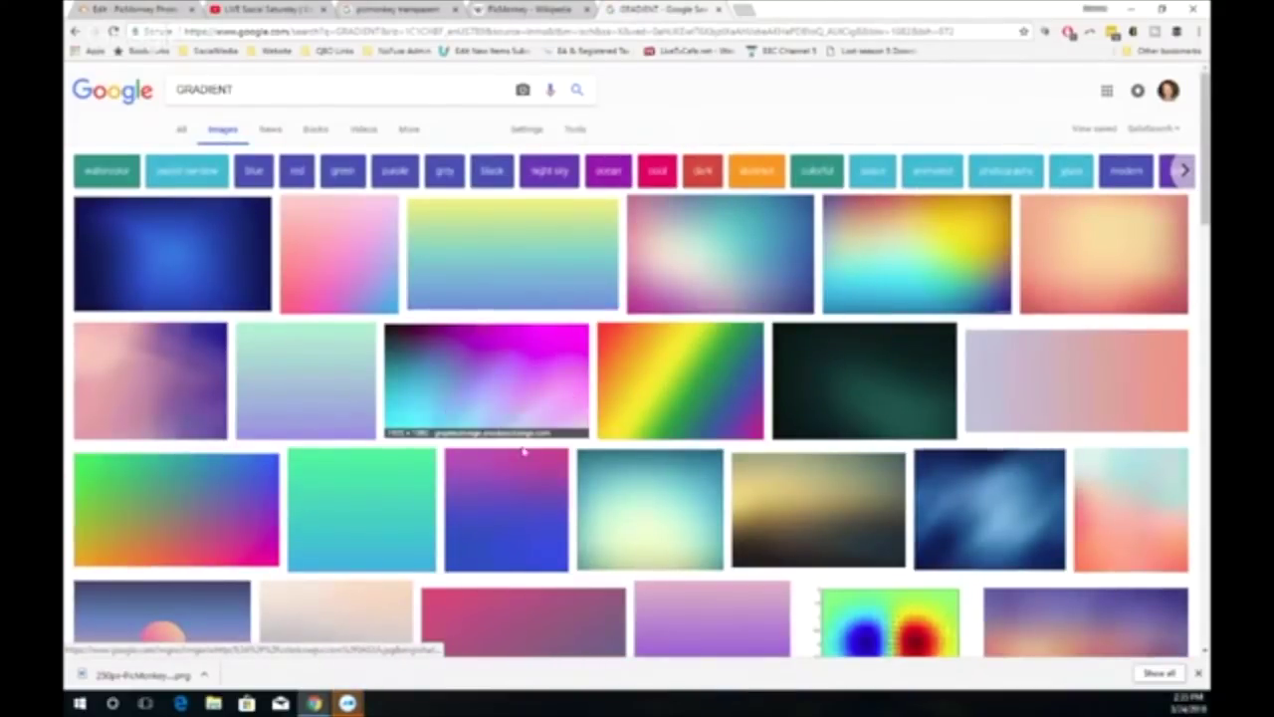
# Step: Save the large magenta-and-cyan gradient image to the Desktop as a JPEG under its suggested name
pyautogui.click(479, 373)
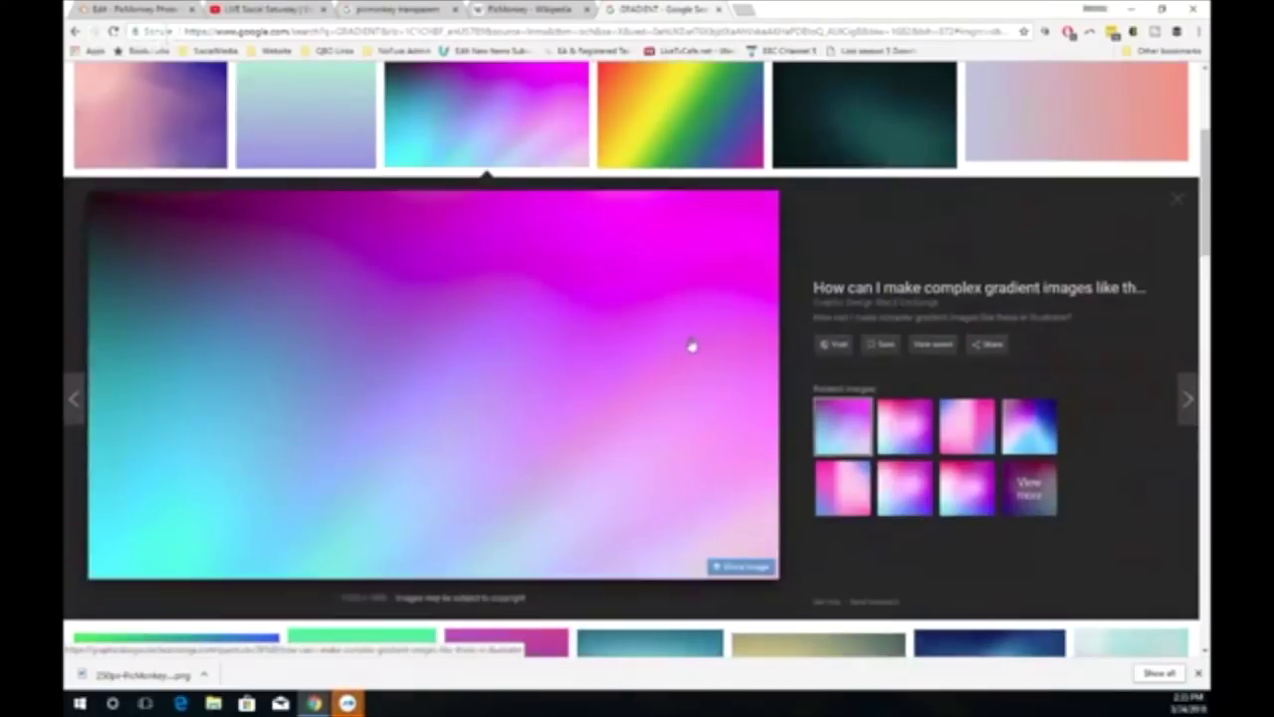
pyautogui.rightClick(572, 354)
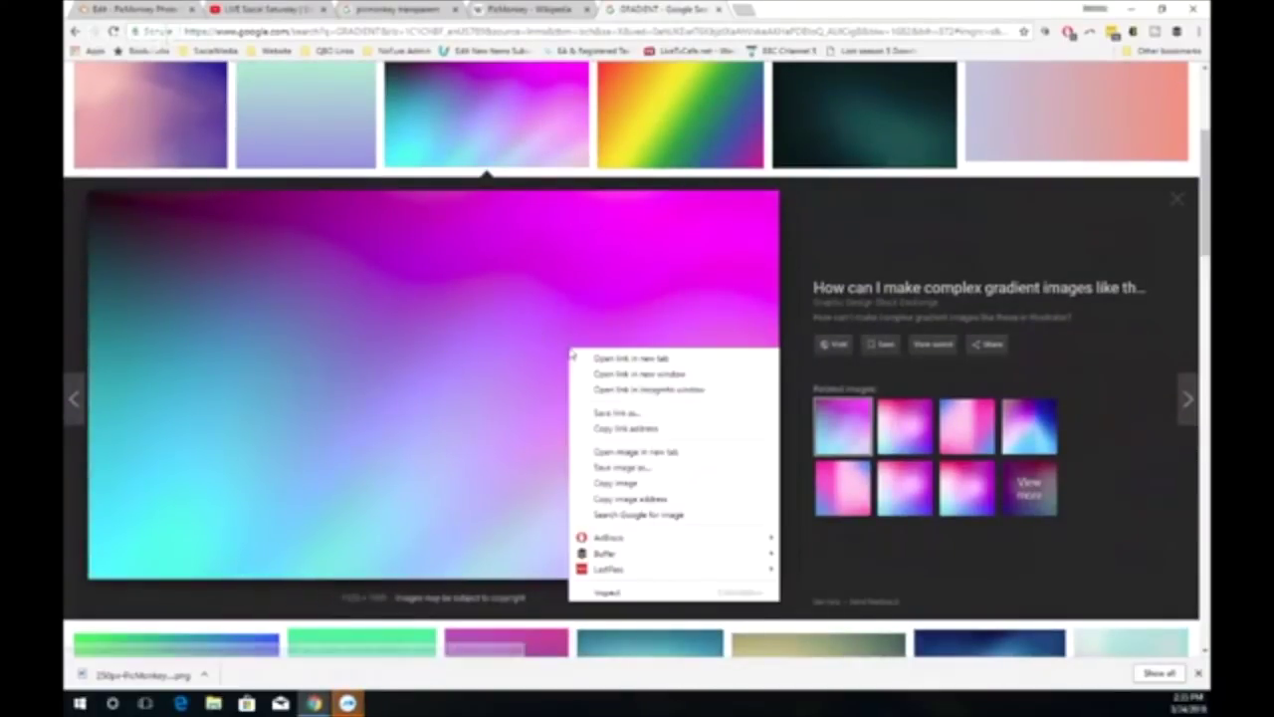
pyautogui.click(626, 467)
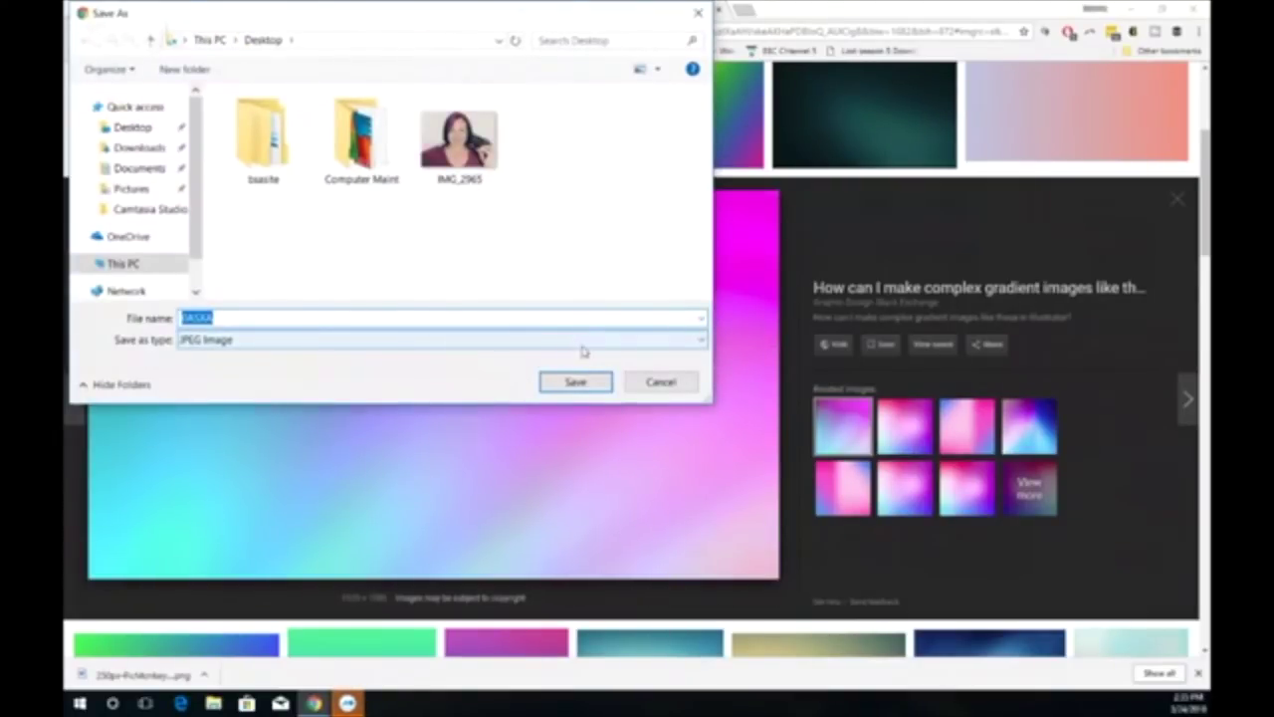
pyautogui.click(575, 384)
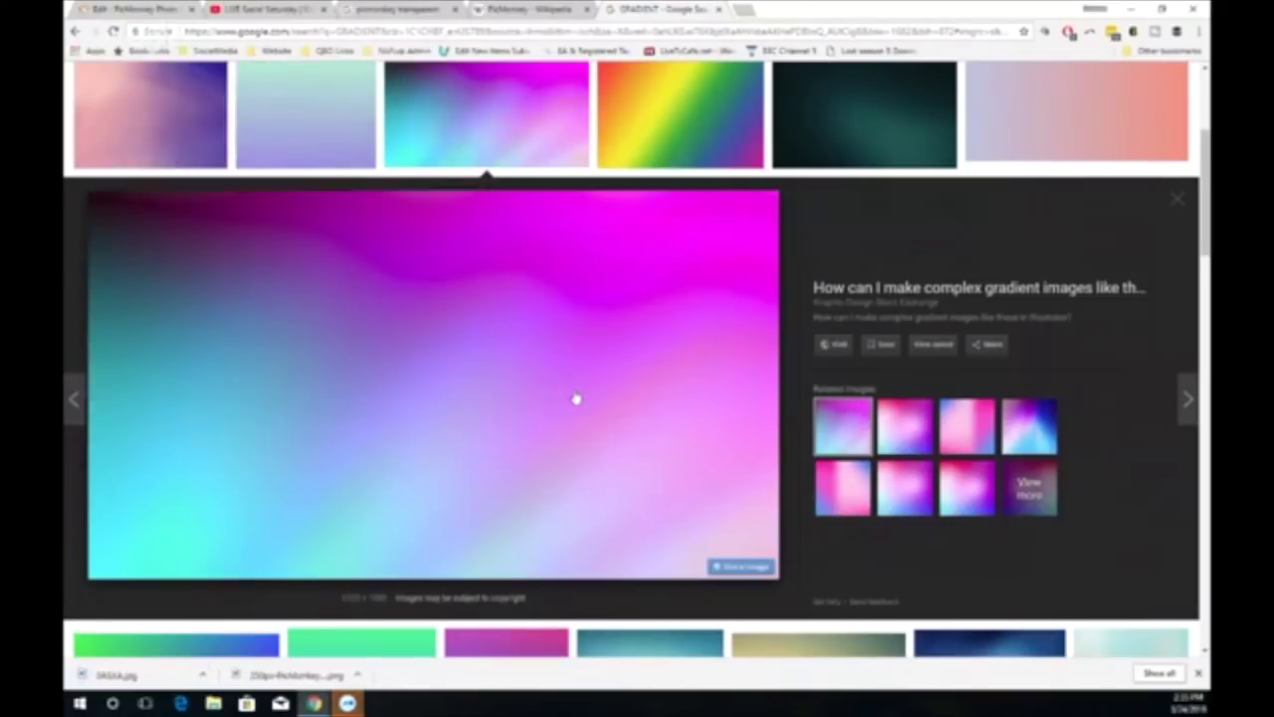
# Step: Return to the PicMonkey editor and dismiss the Exposure adjustment without applying it
pyautogui.click(510, 11)
pyautogui.click(426, 11)
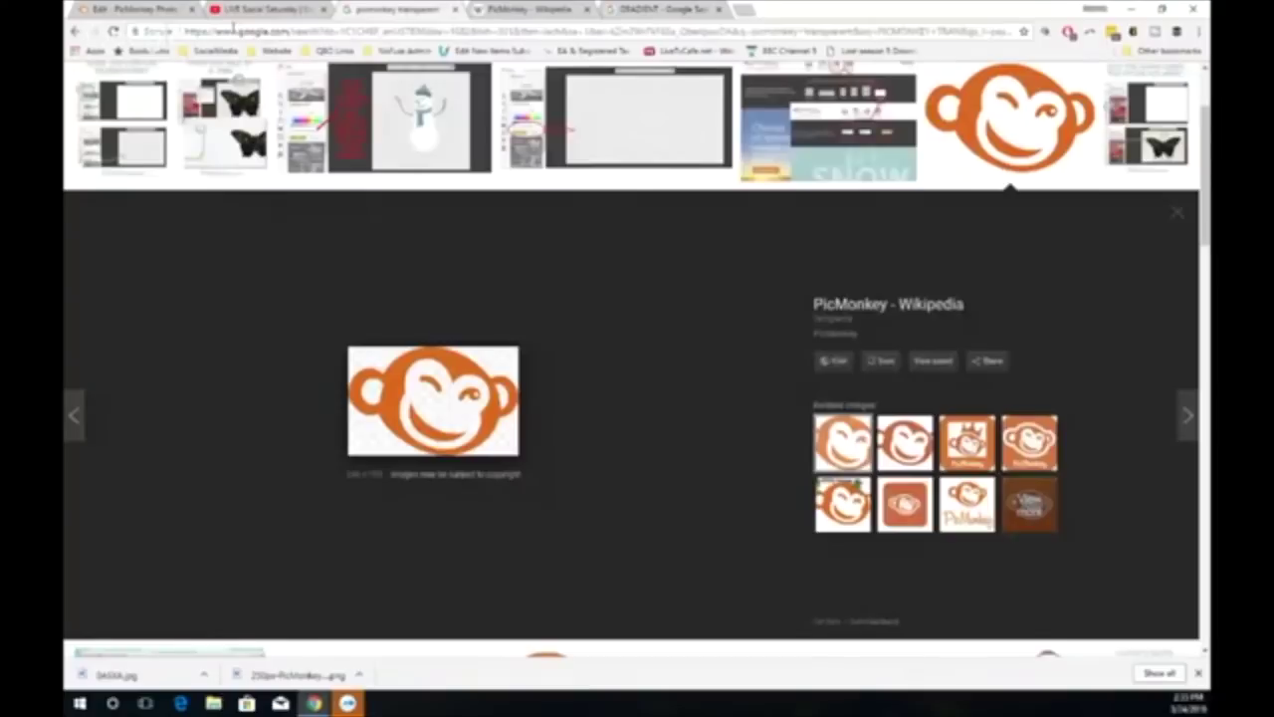
pyautogui.click(150, 14)
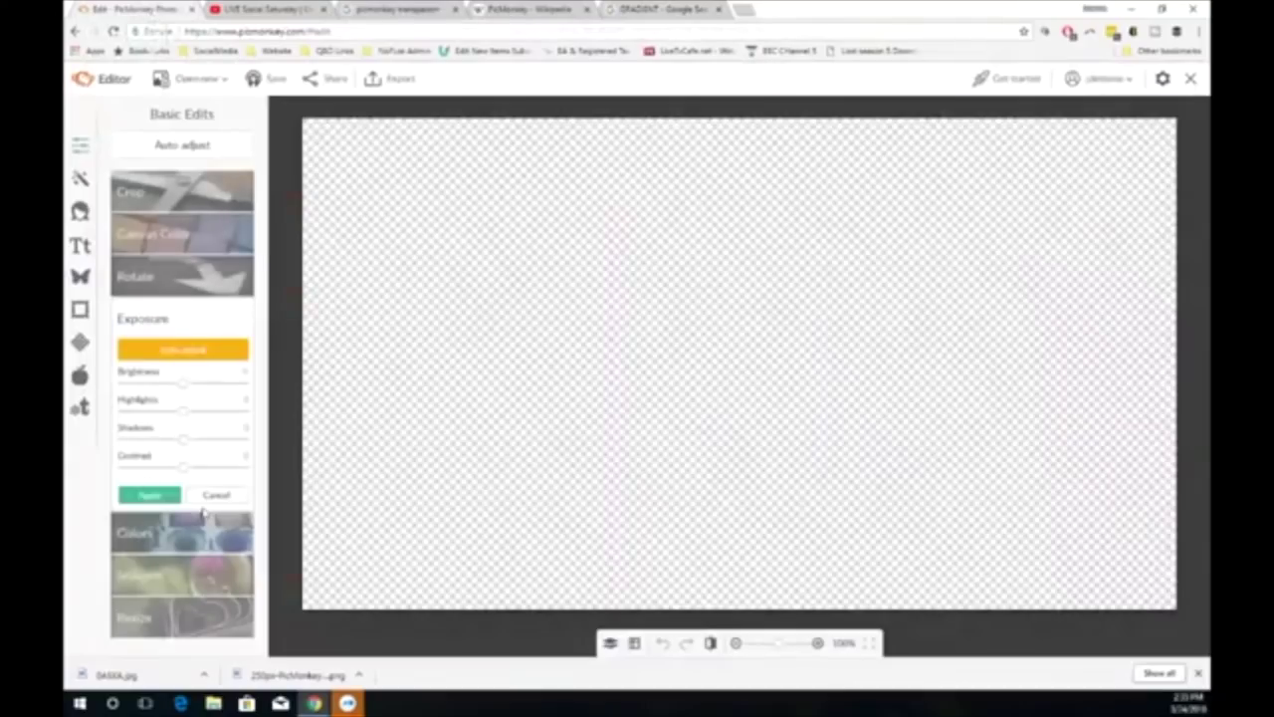
pyautogui.click(209, 497)
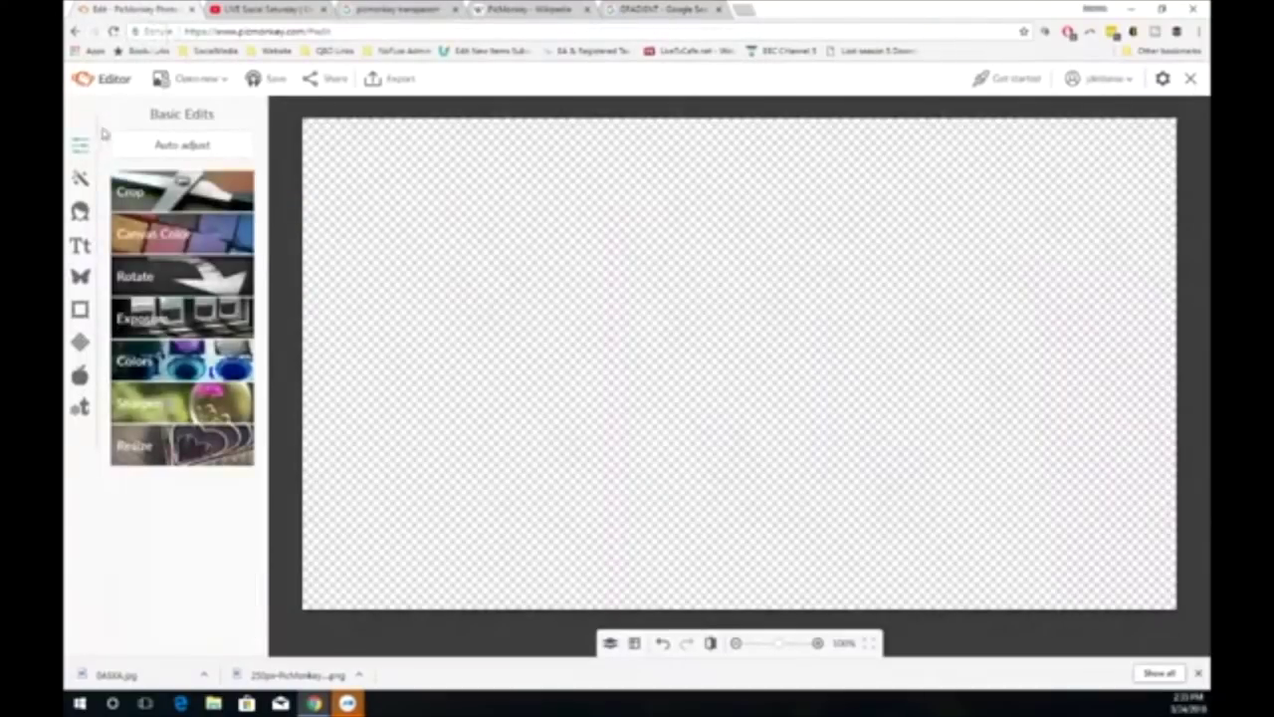
# Step: Add the 0ASXA gradient image from the computer as an overlay and enlarge it to cover the whole canvas
pyautogui.click(82, 281)
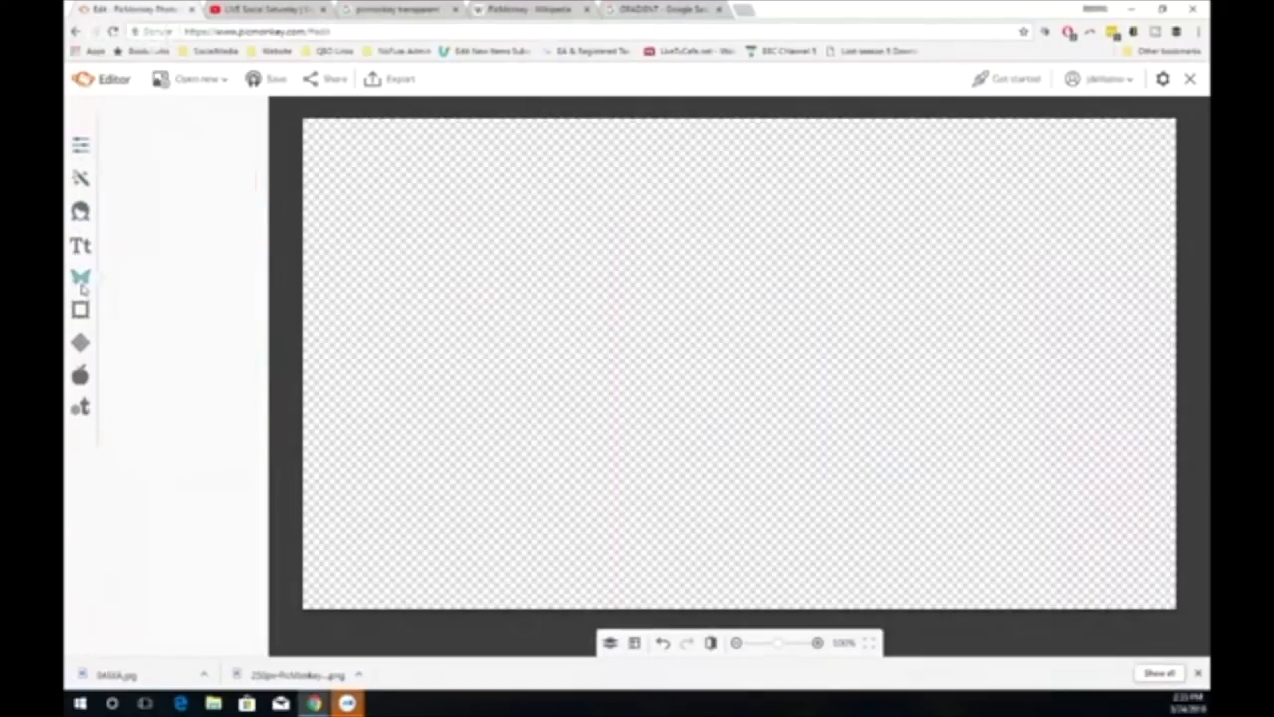
pyautogui.click(156, 149)
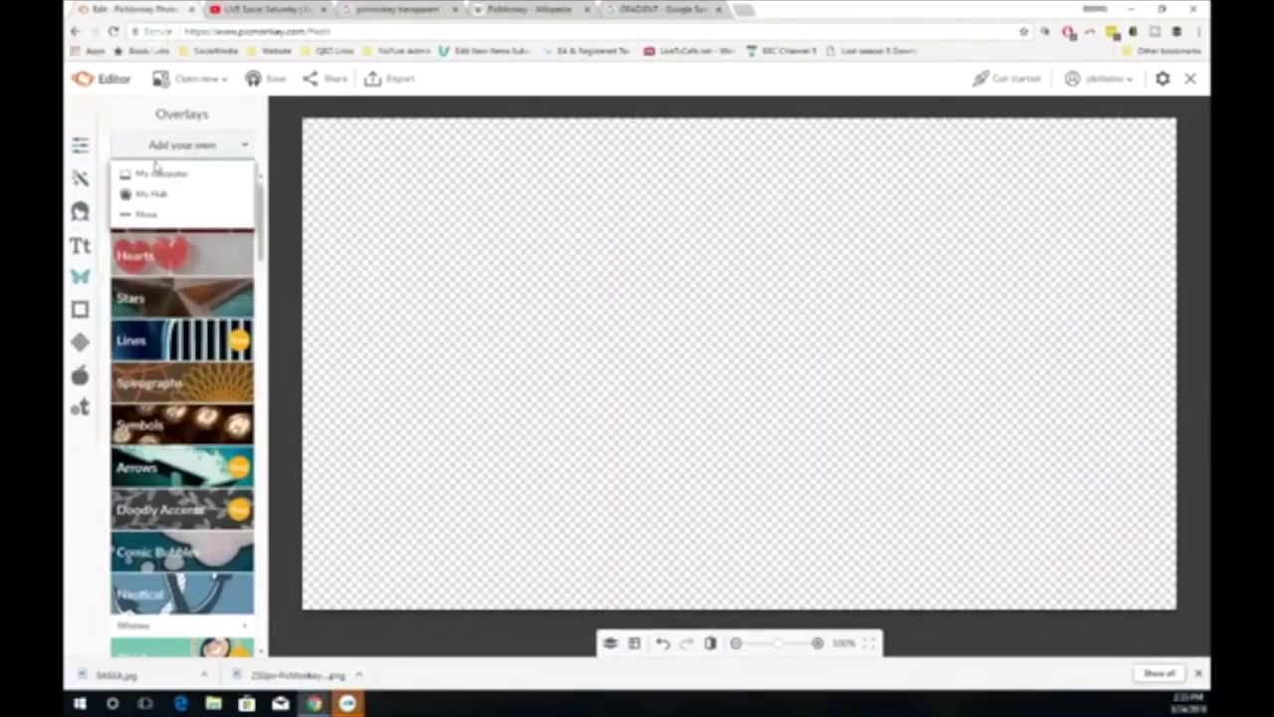
pyautogui.click(157, 173)
pyautogui.click(445, 167)
pyautogui.doubleClick(445, 167)
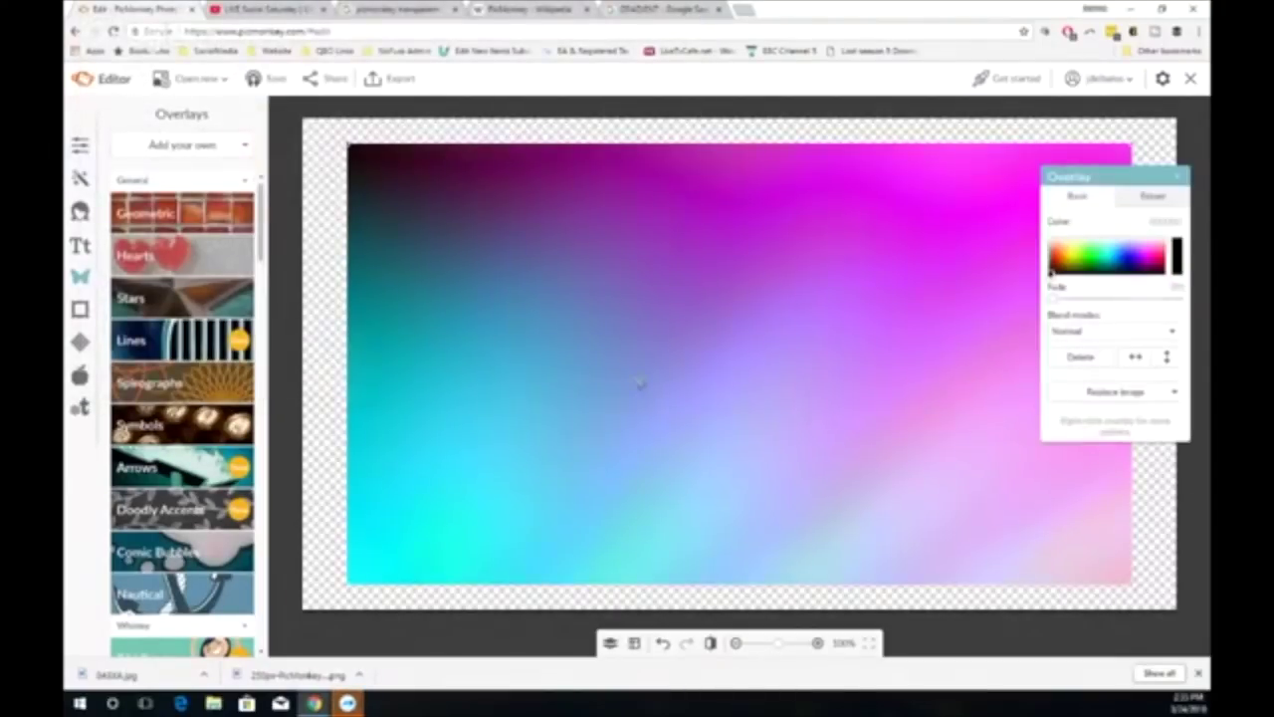
pyautogui.moveTo(348, 586); pyautogui.dragTo(296, 612)
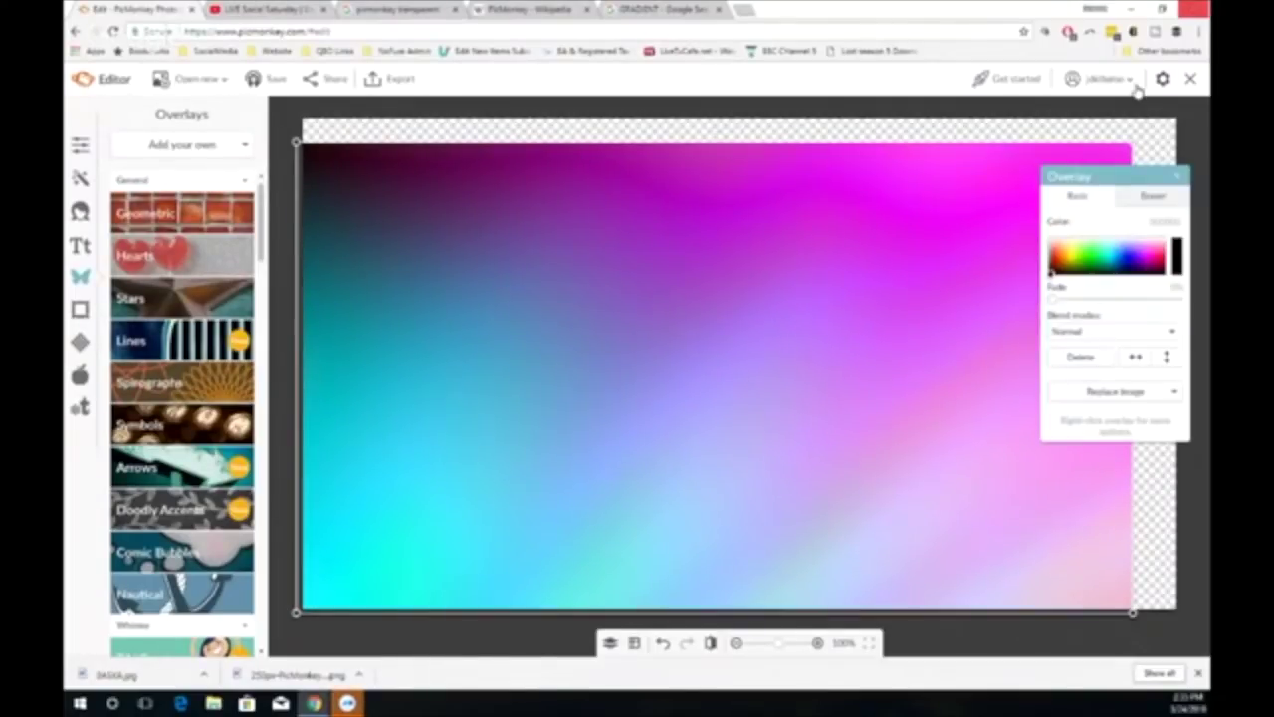
pyautogui.moveTo(1133, 142); pyautogui.dragTo(1209, 99)
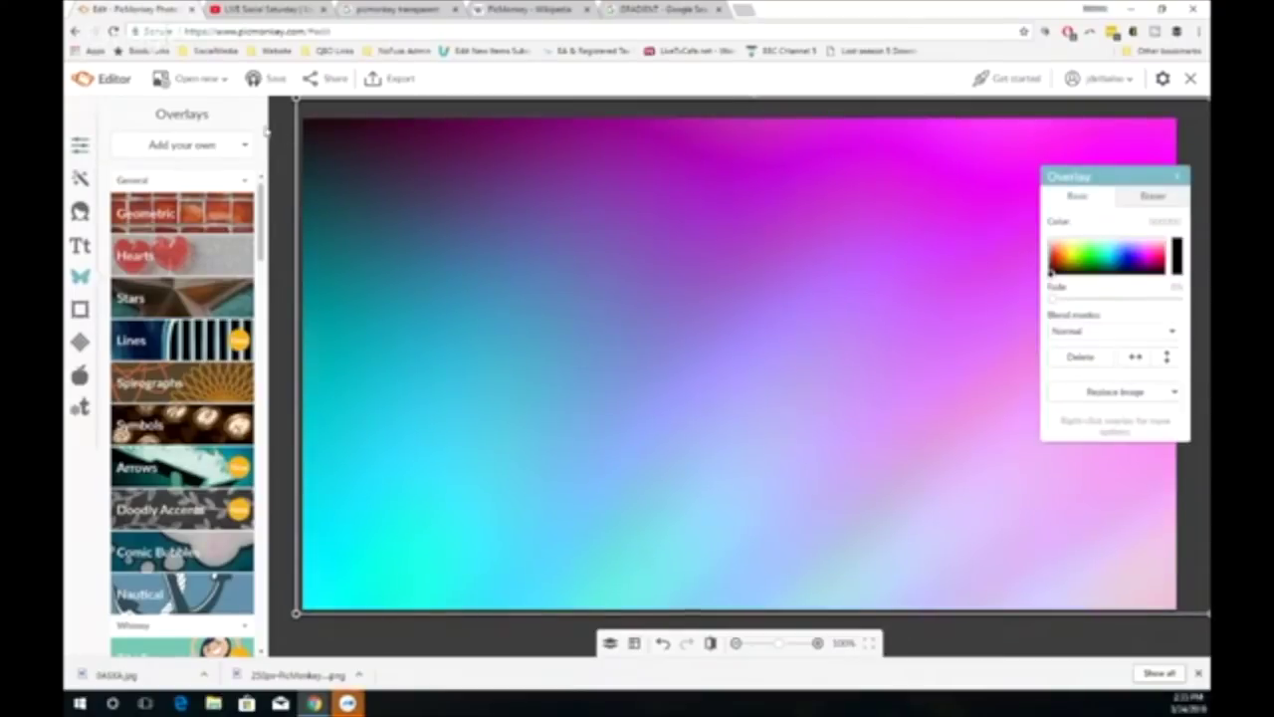
# Step: Add the ME cut-out portrait from the computer as an overlay, align it with the canvas's lower-left corner and enlarge it slightly
pyautogui.click(168, 150)
pyautogui.click(164, 174)
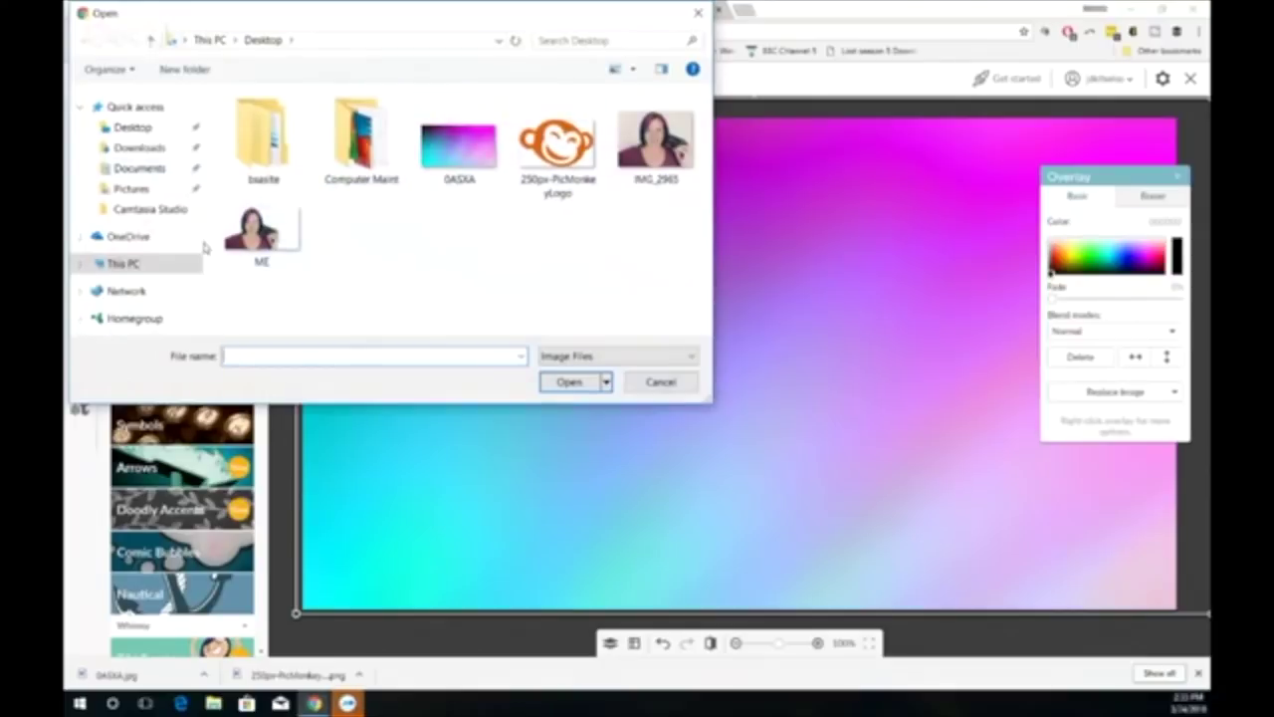
pyautogui.doubleClick(253, 234)
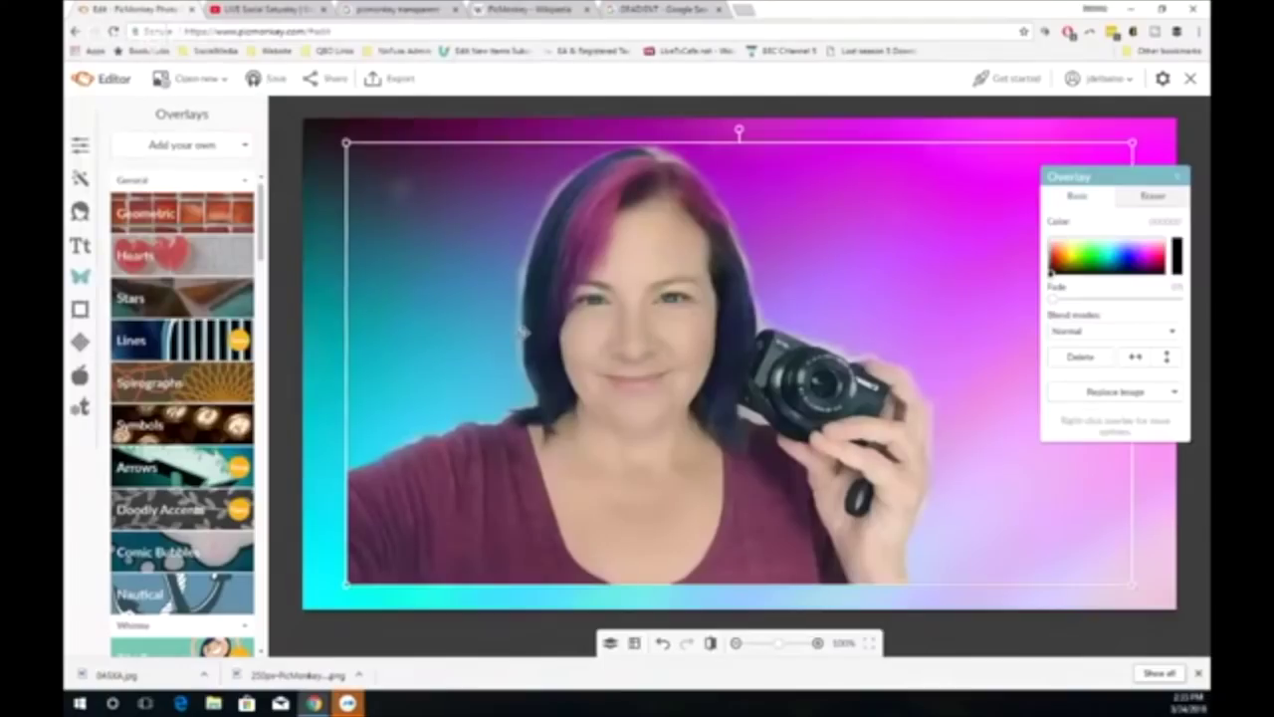
pyautogui.moveTo(509, 344)
pyautogui.mouseDown()
pyautogui.moveTo(476, 357)
pyautogui.moveTo(503, 357)
pyautogui.mouseUp()
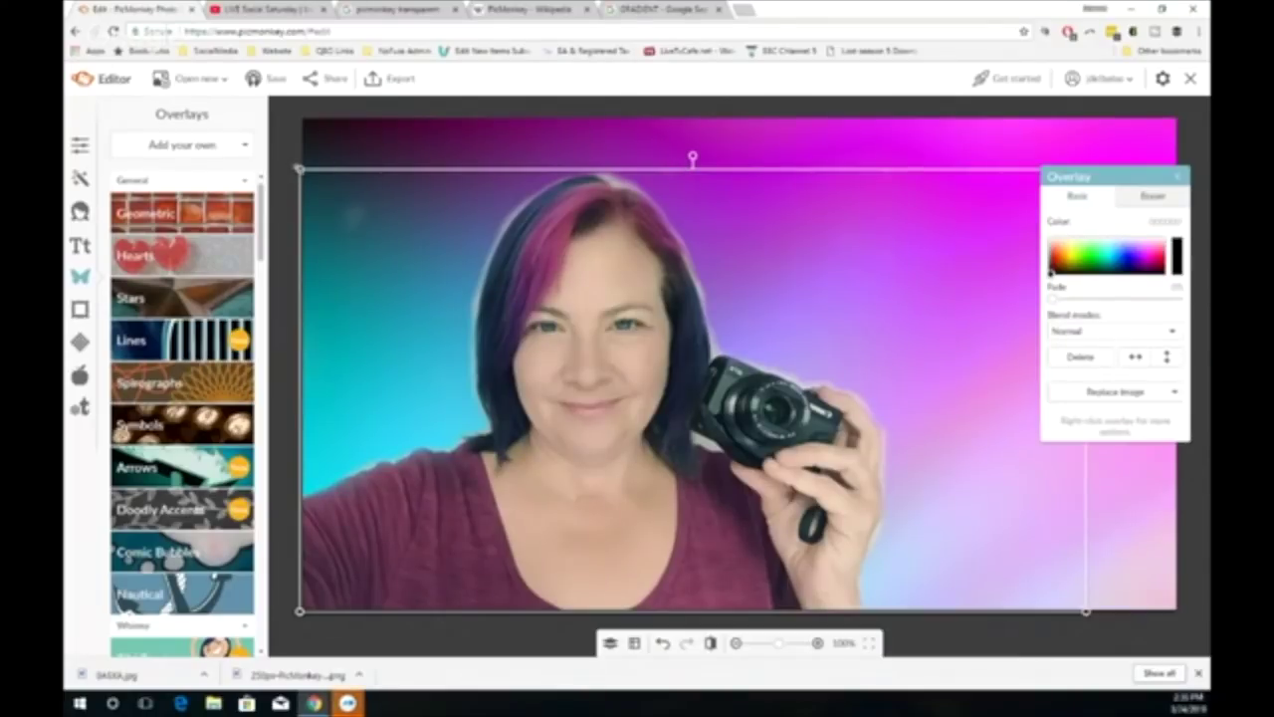
pyautogui.moveTo(299, 169); pyautogui.dragTo(282, 160)
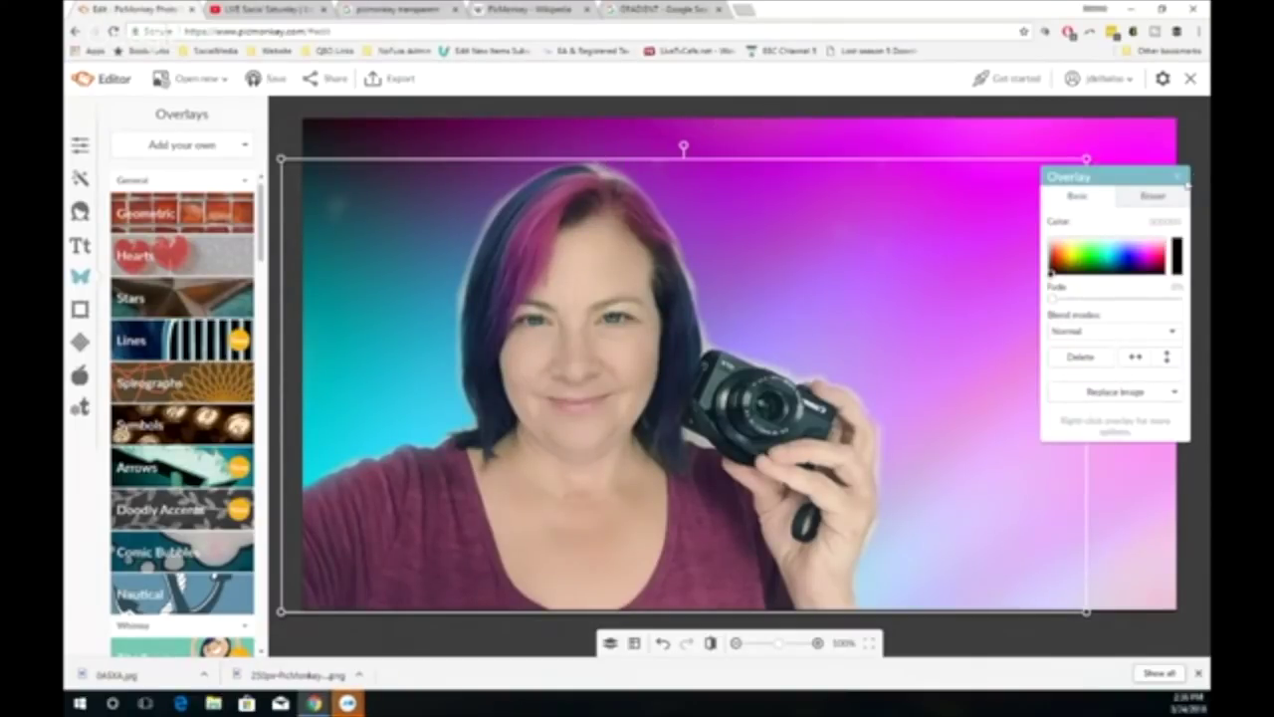
# Step: Fade the gradient background overlay to about 40%, leaving the portrait overlay at full strength
pyautogui.click(1179, 178)
pyautogui.click(1021, 188)
pyautogui.click(1083, 134)
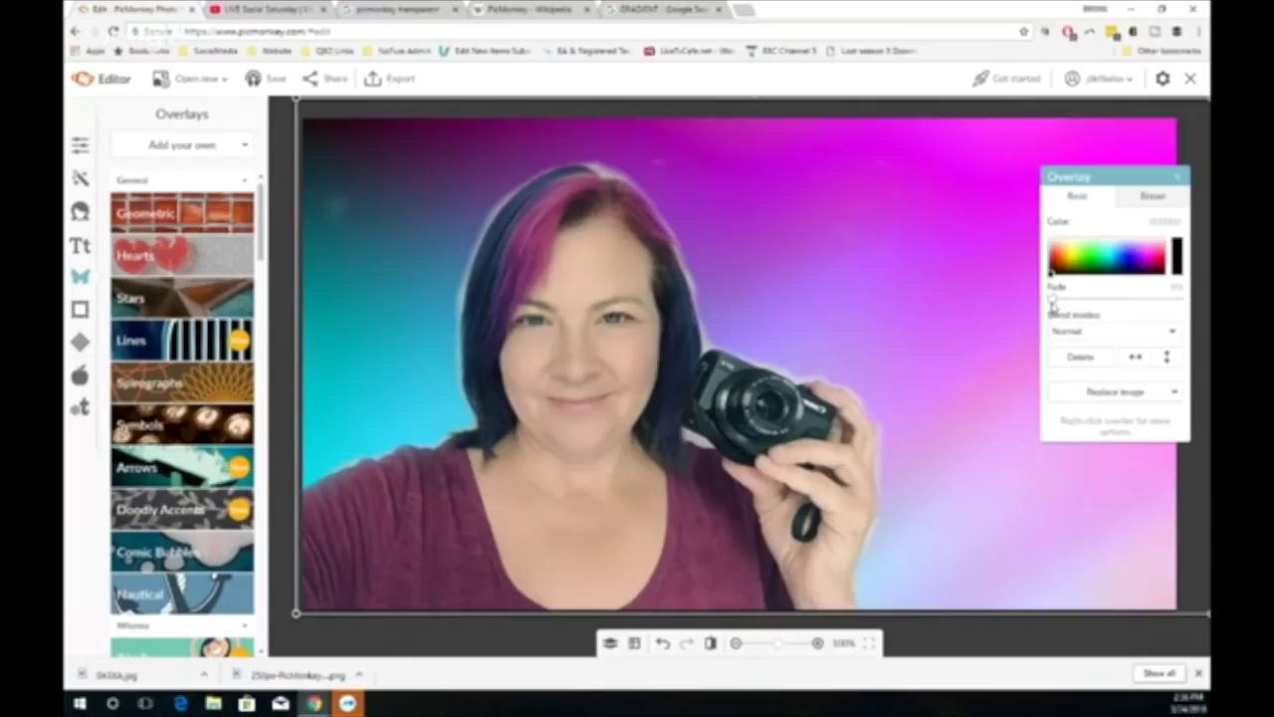
pyautogui.moveTo(1052, 298); pyautogui.dragTo(1104, 306)
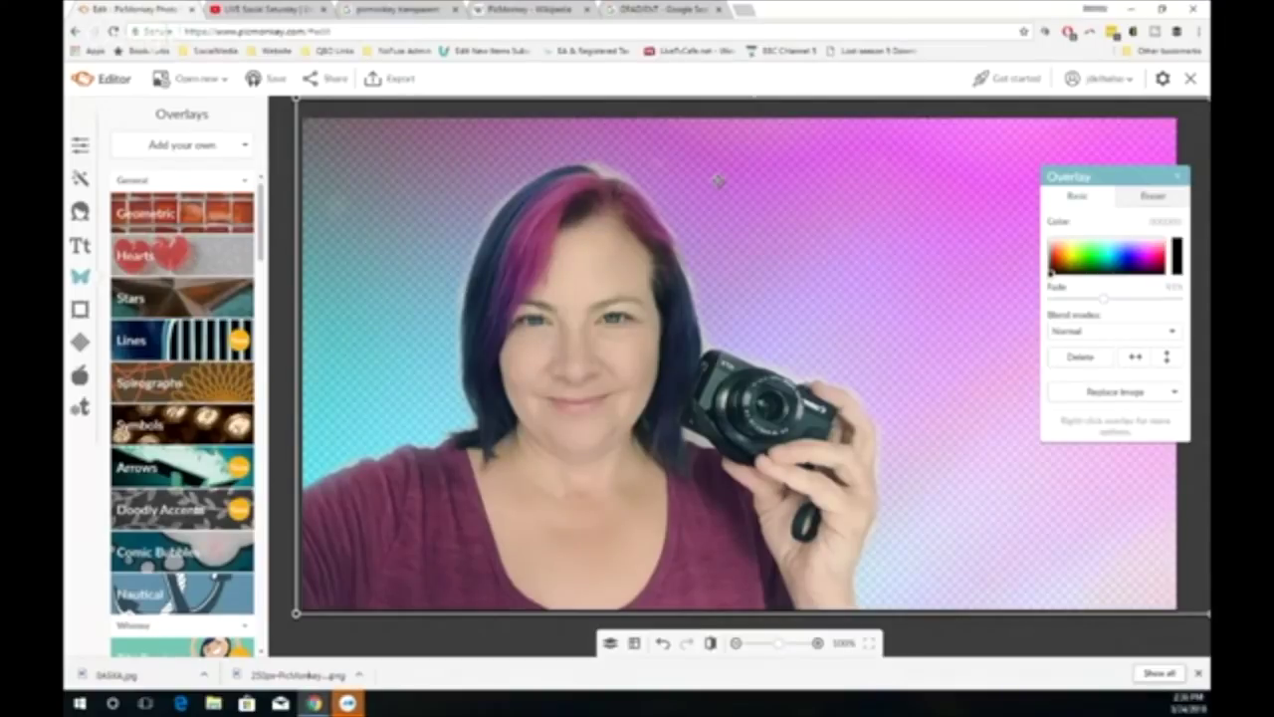
pyautogui.click(1178, 177)
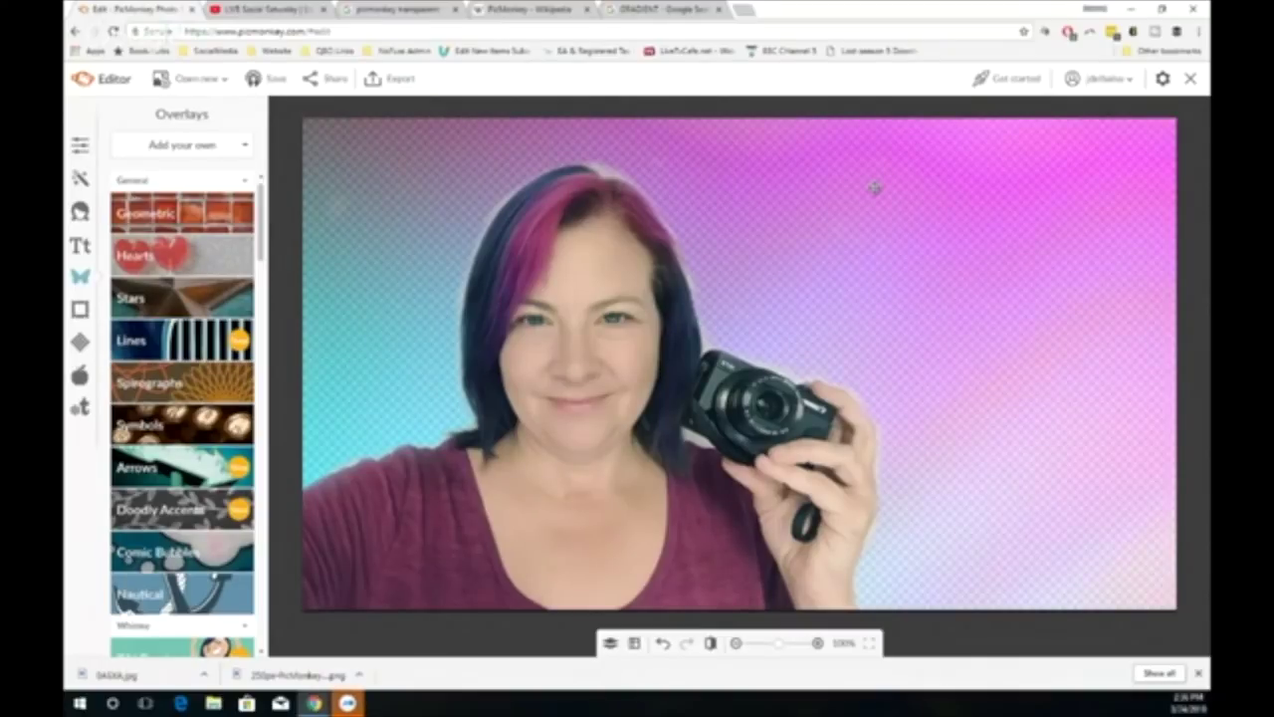
# Step: Enlarge the portrait overlay slightly and reposition it so its lower edge extends just past the bottom of the canvas
pyautogui.moveTo(499, 330)
pyautogui.mouseDown()
pyautogui.moveTo(508, 343)
pyautogui.moveTo(508, 302)
pyautogui.moveTo(508, 314)
pyautogui.mouseUp()
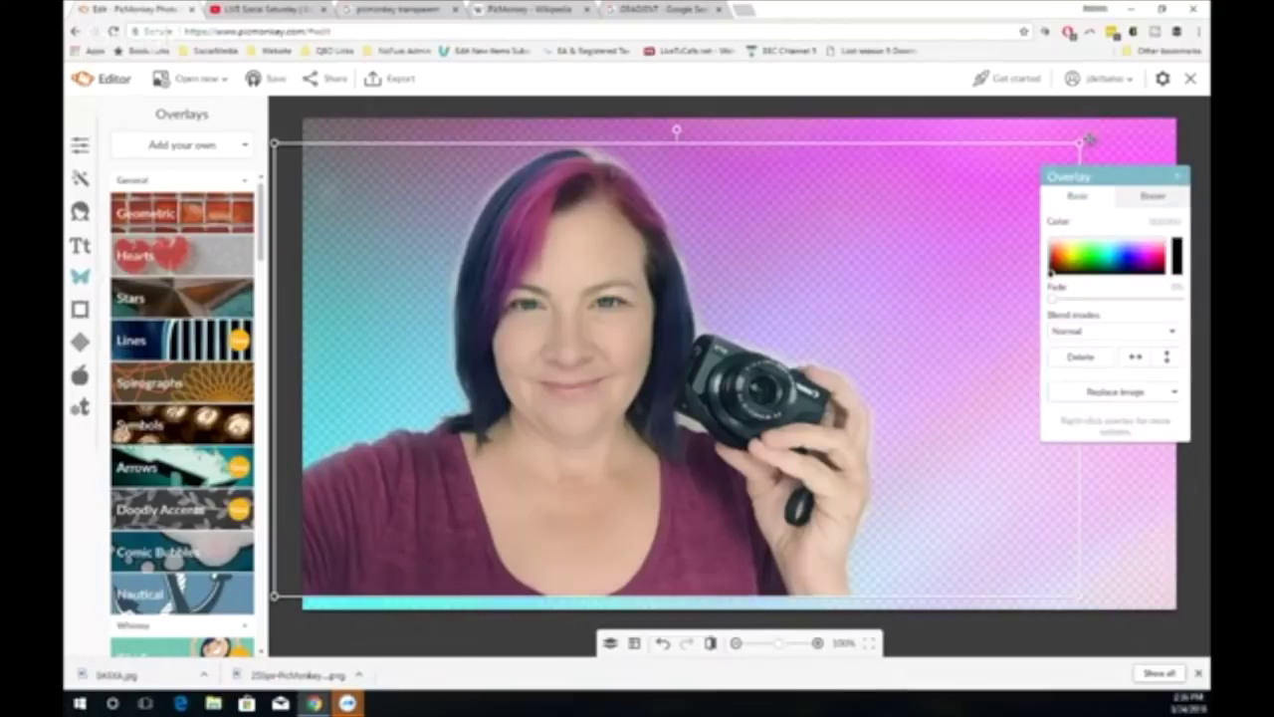
pyautogui.moveTo(1083, 145); pyautogui.dragTo(1111, 127)
pyautogui.moveTo(300, 125); pyautogui.dragTo(320, 150)
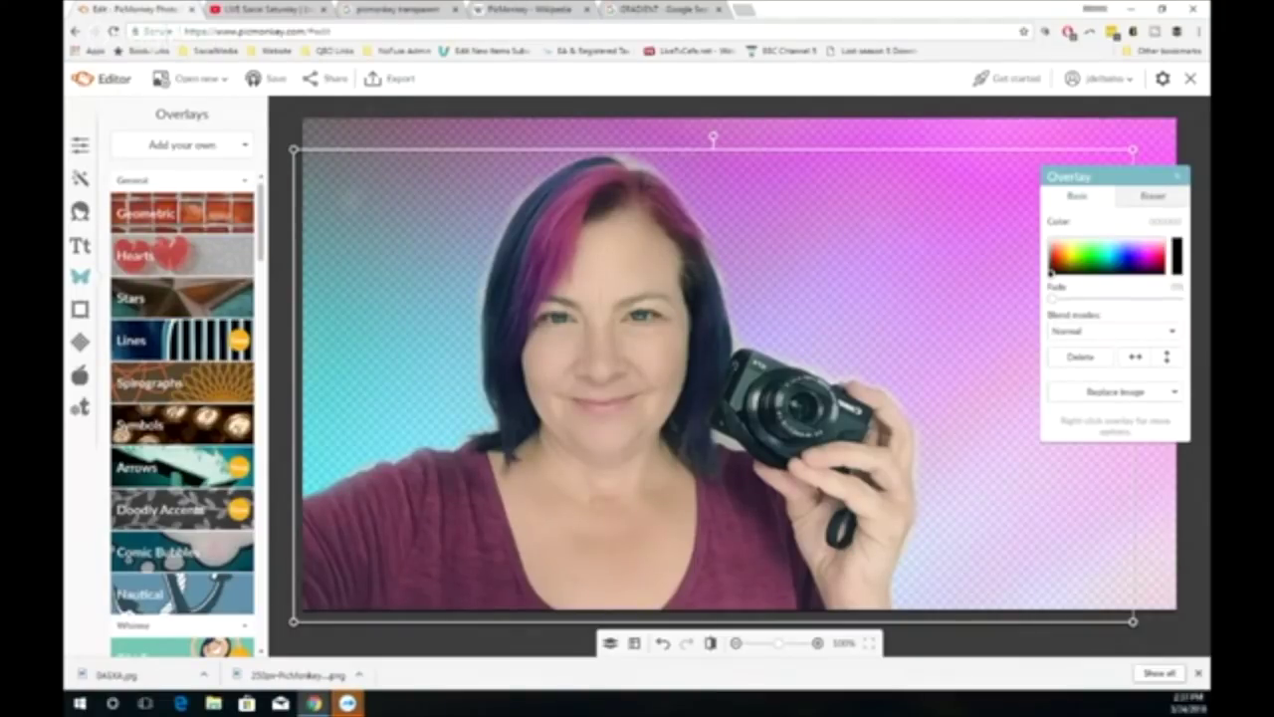
pyautogui.click(1179, 177)
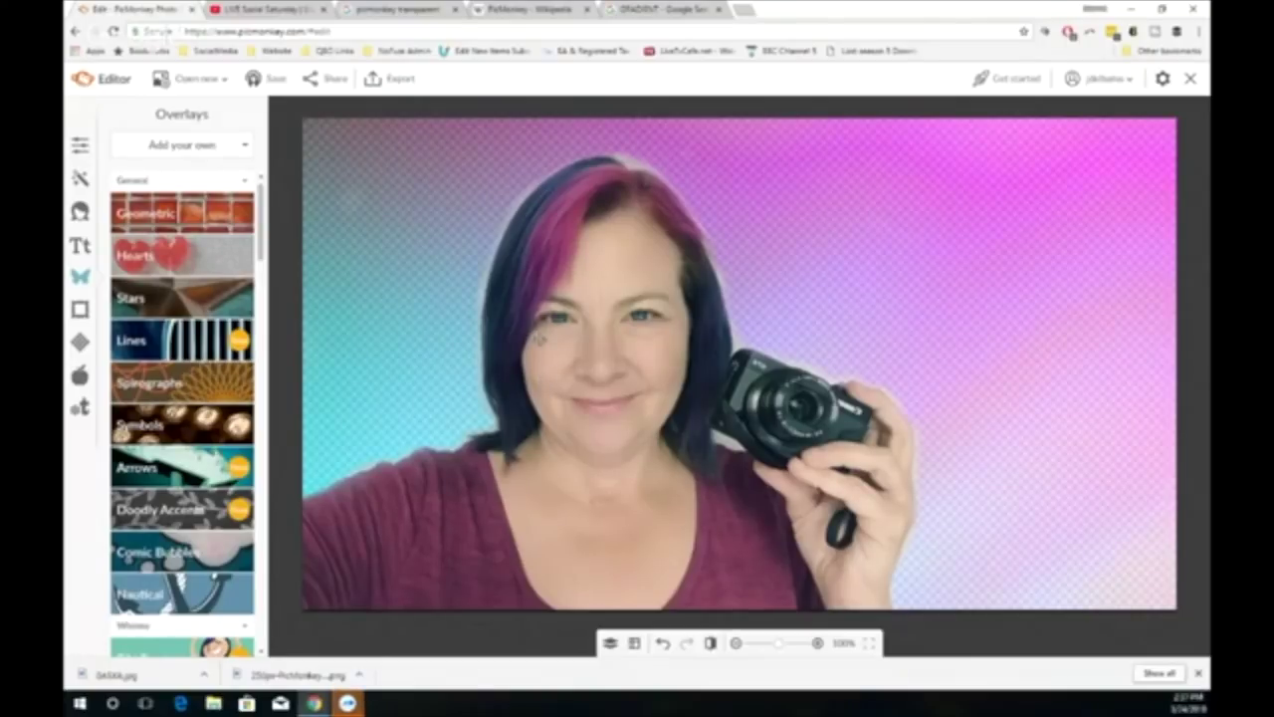
# Step: Delete the portrait and gradient overlays to clear the transparent canvas
pyautogui.click(515, 282)
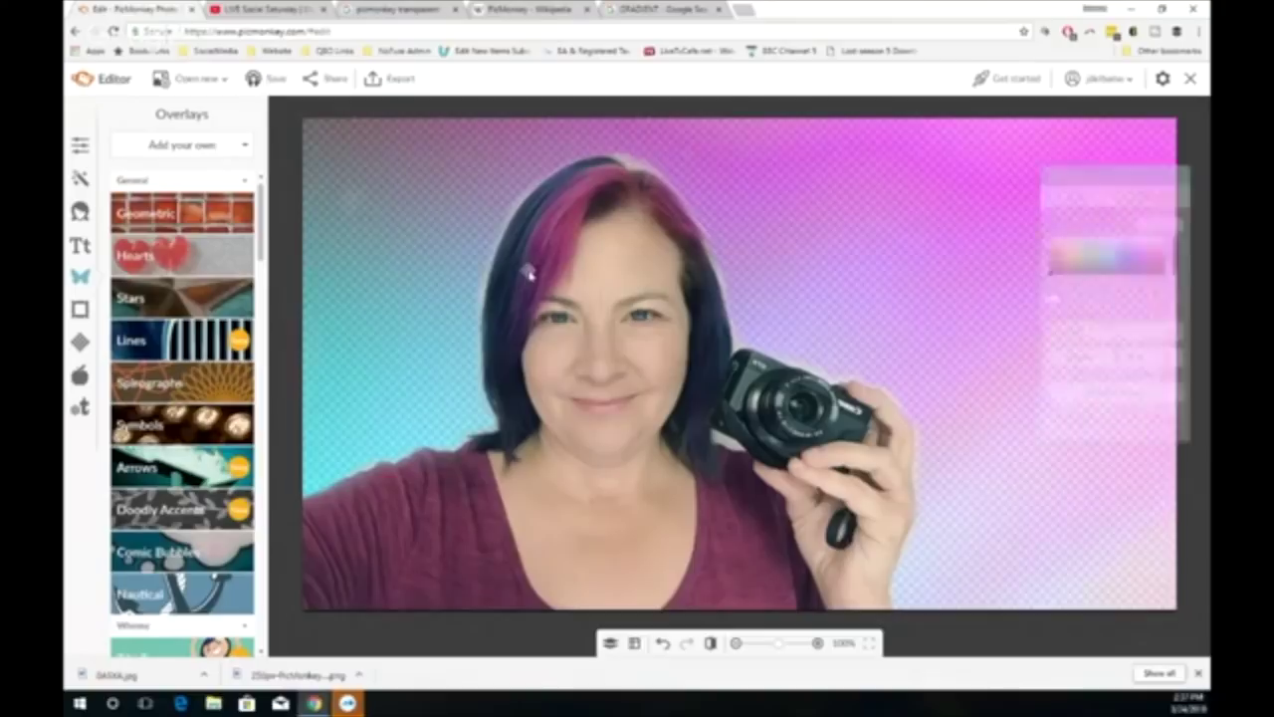
pyautogui.press('Delete')
pyautogui.click(523, 257)
pyautogui.press('Delete')
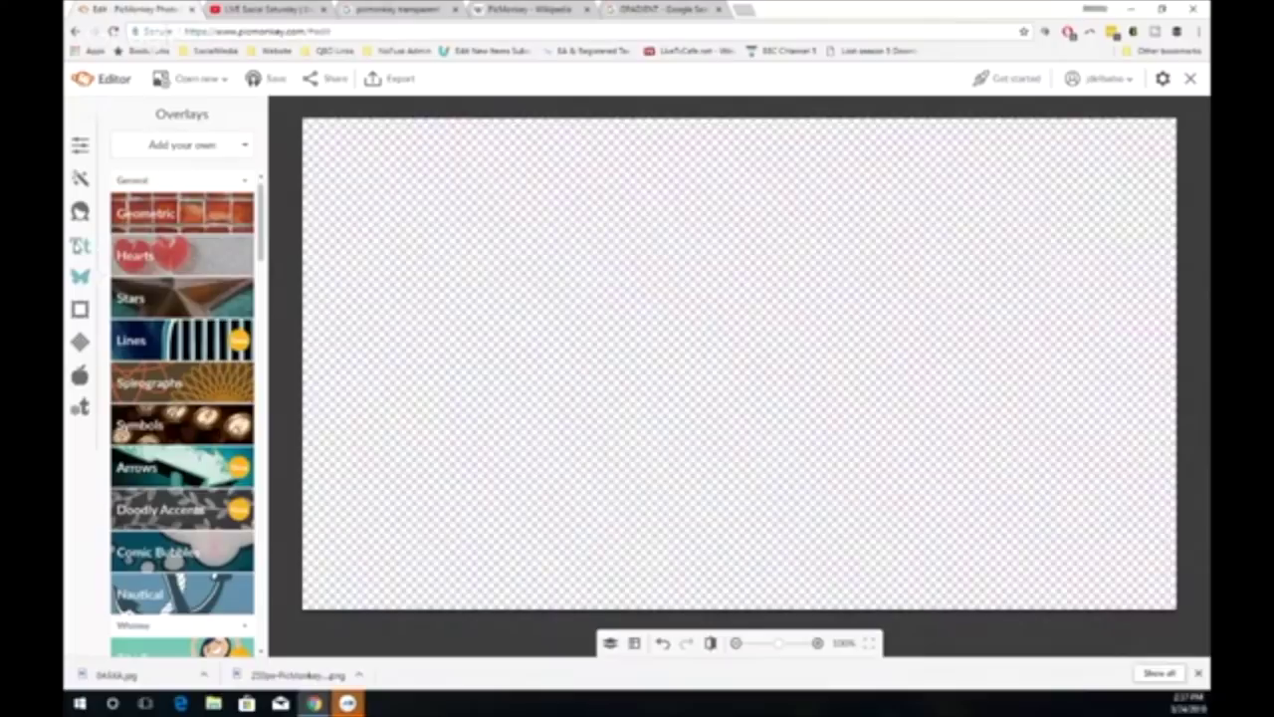
# Step: Choose the Brushtip Travis handwriting font for new text
pyautogui.click(81, 248)
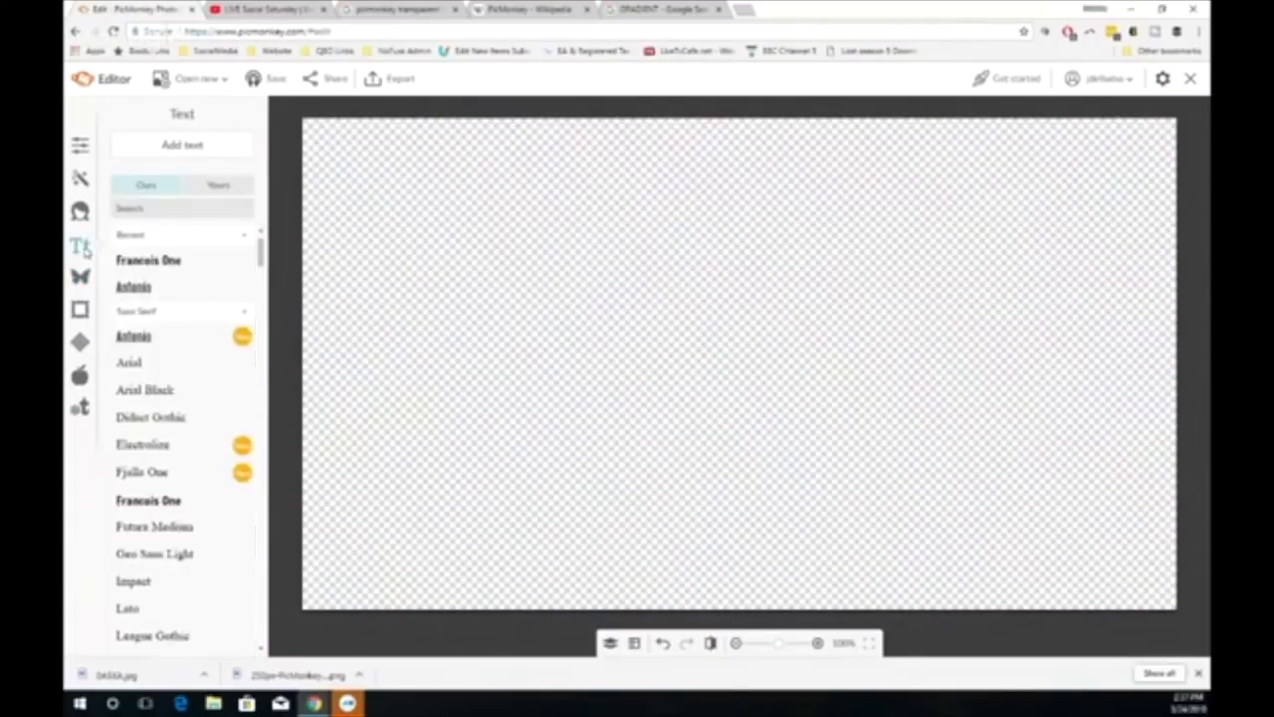
pyautogui.scroll(-1, 165, 449)
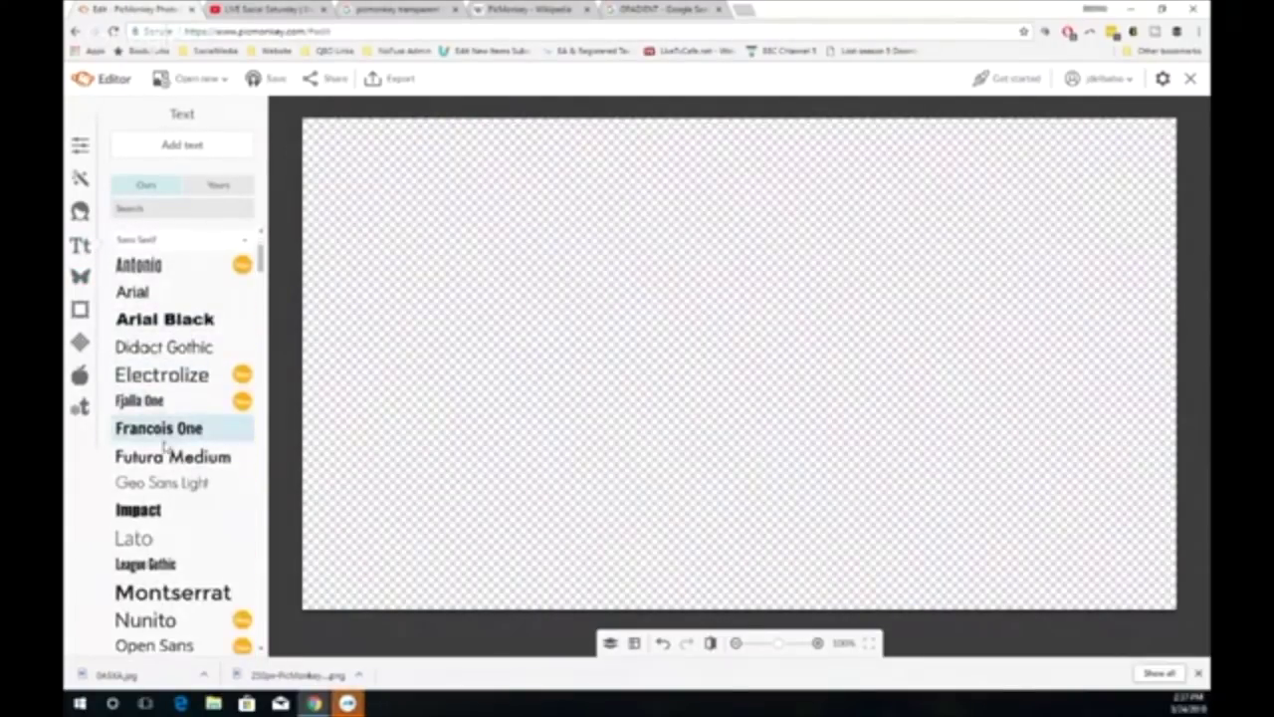
pyautogui.scroll(-4, 165, 449)
pyautogui.scroll(-3, 164, 446)
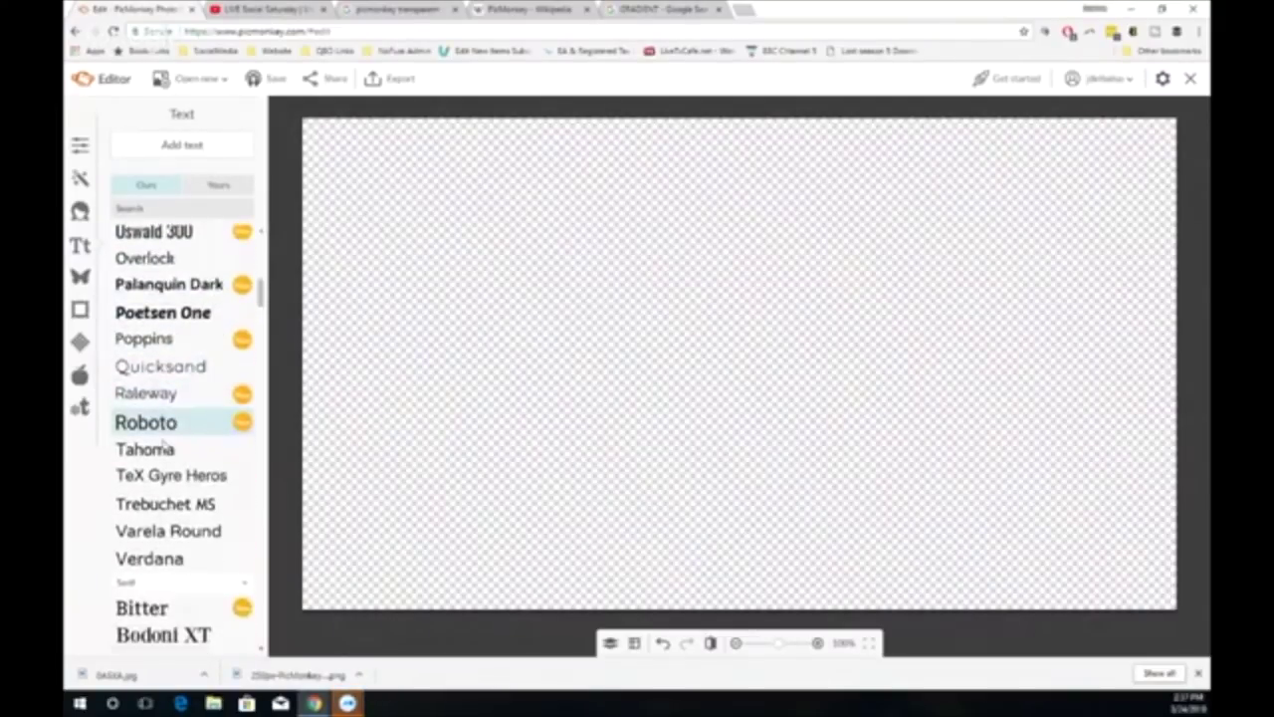
pyautogui.scroll(-5, 164, 442)
pyautogui.scroll(-5, 164, 443)
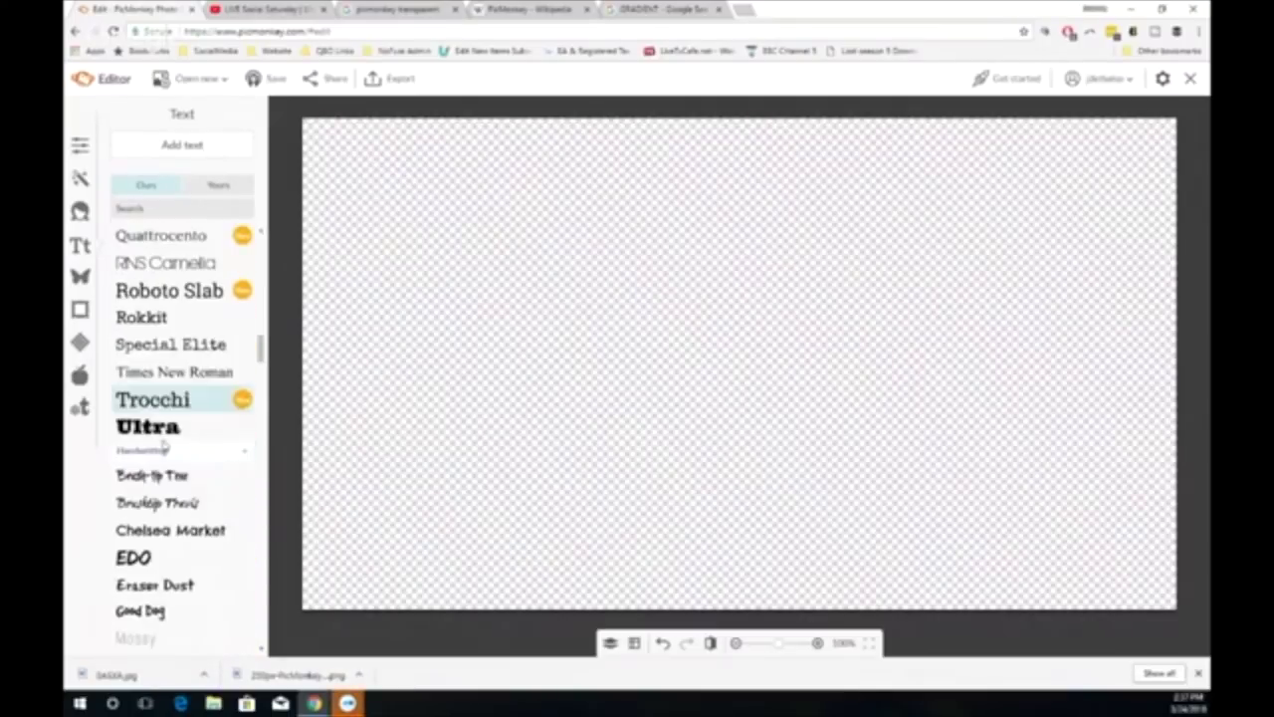
pyautogui.scroll(-1, 165, 448)
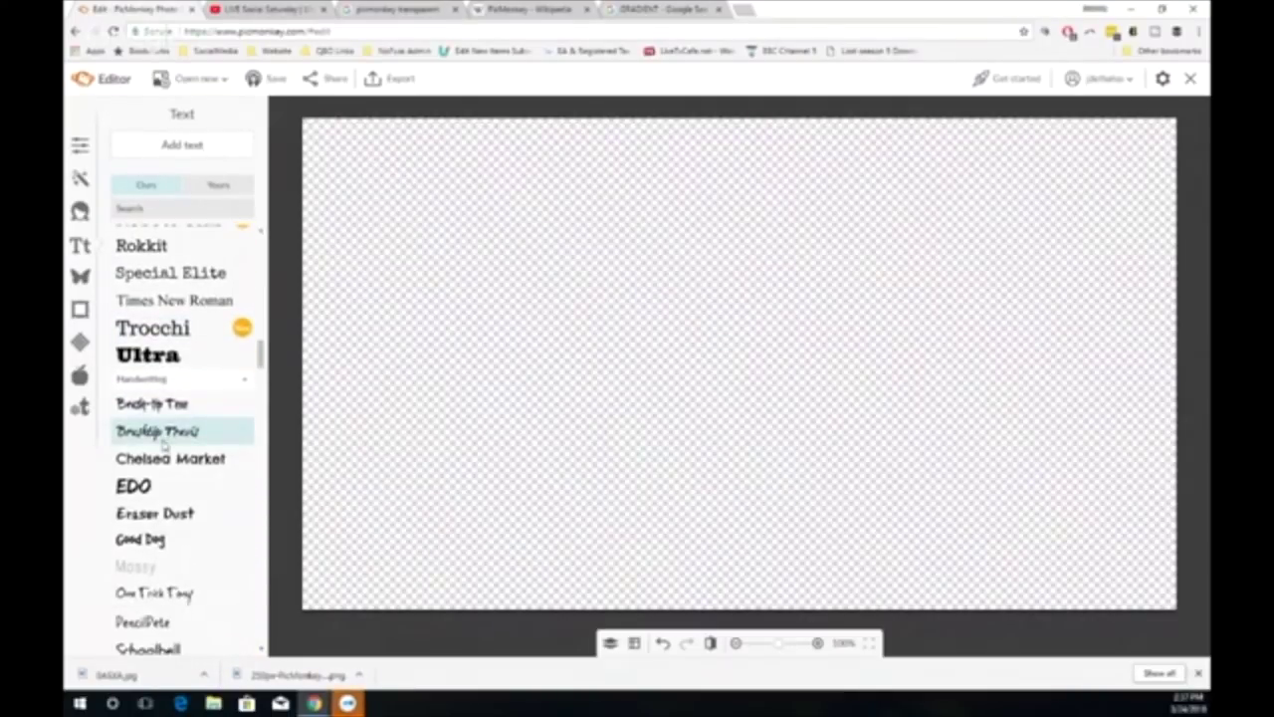
pyautogui.scroll(1, 164, 433)
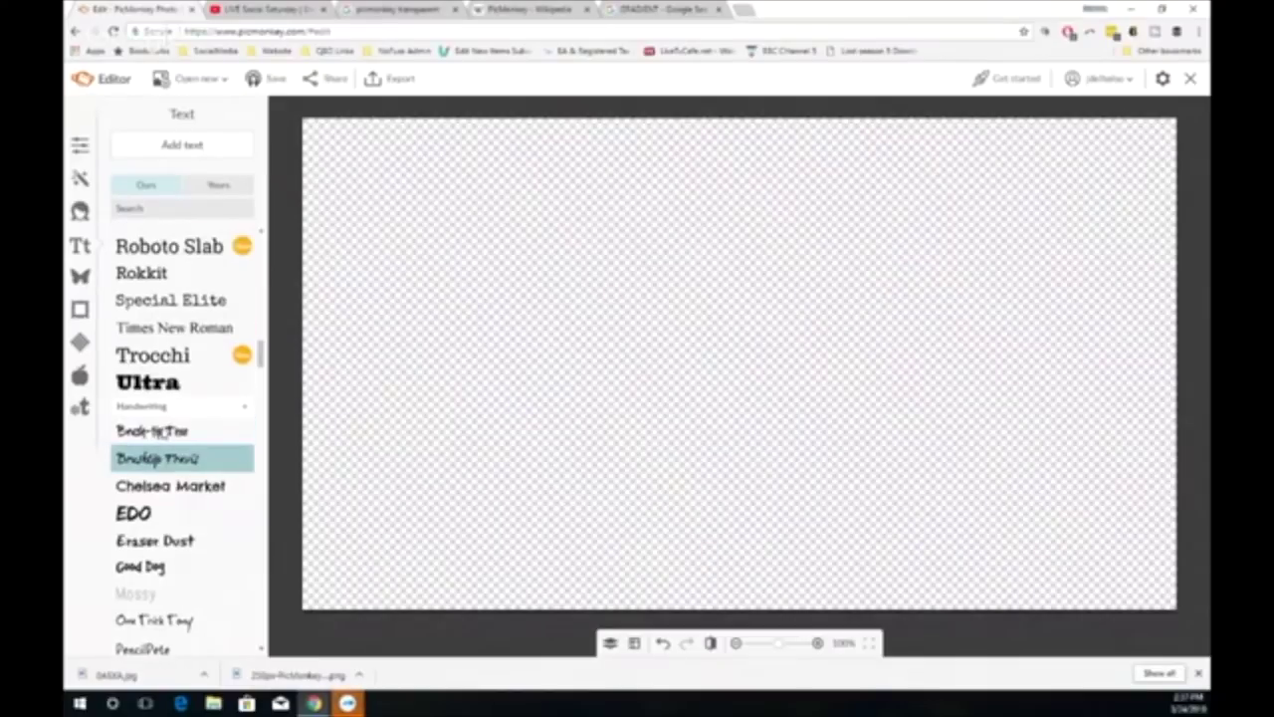
# Step: Add a text box reading GRIZZ270 to the transparent canvas
pyautogui.click(177, 146)
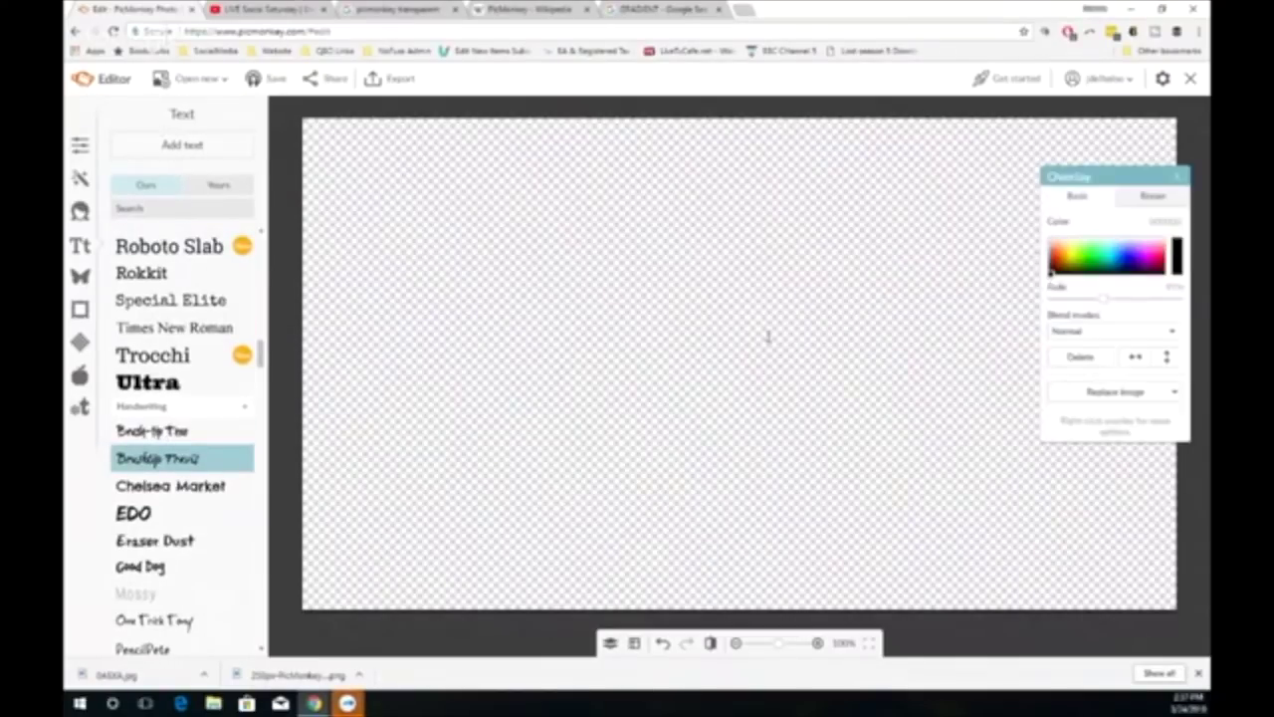
pyautogui.click(816, 361)
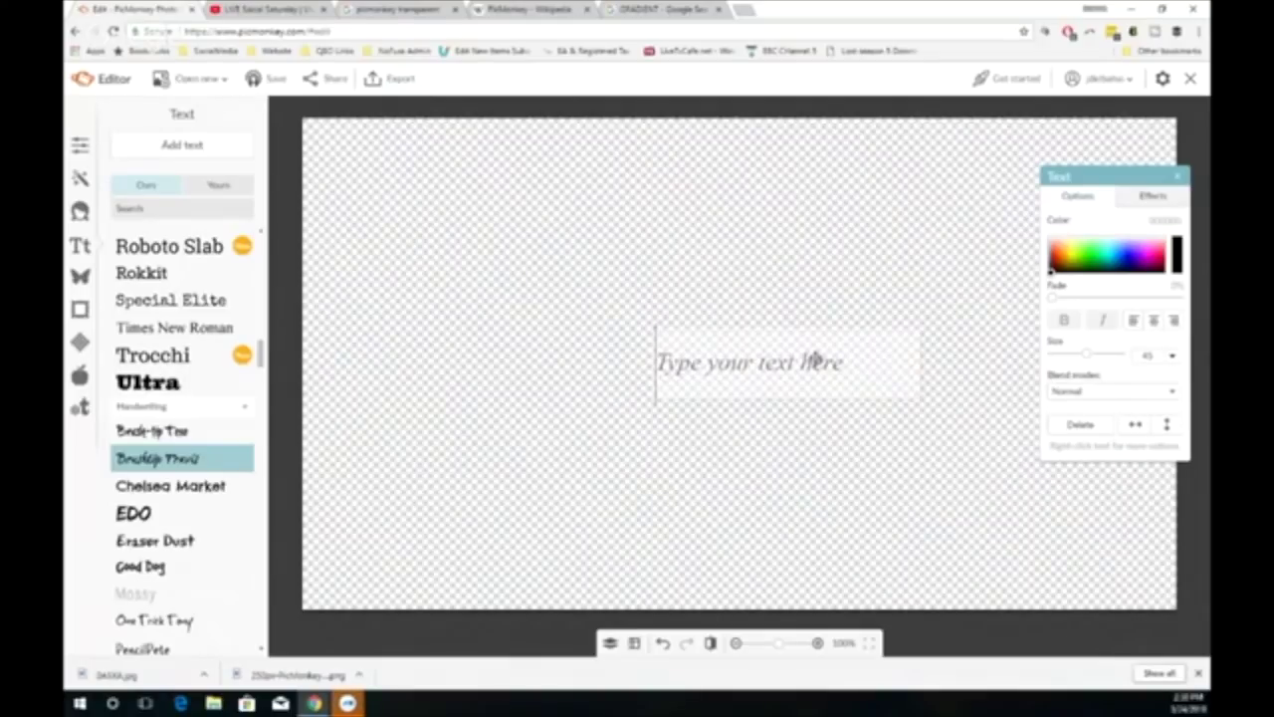
pyautogui.write('p')
pyautogui.press('BackSpace')
pyautogui.write('P')
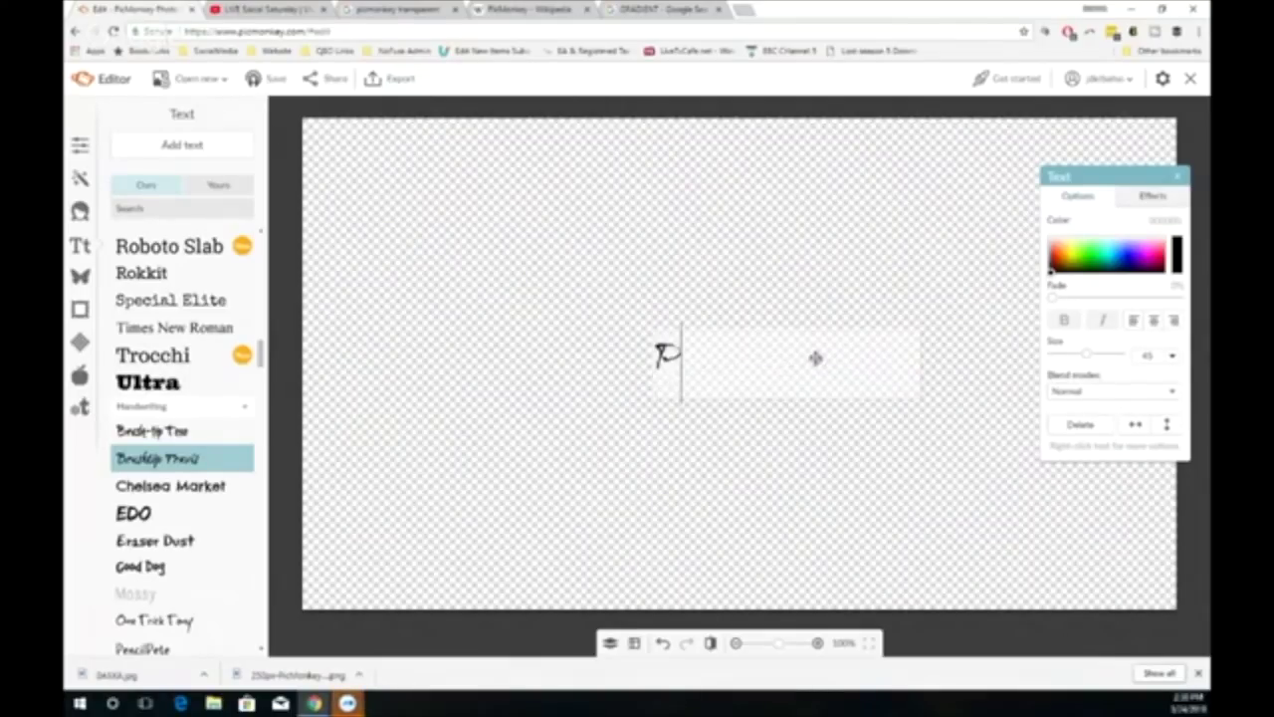
pyautogui.press('BackSpace')
pyautogui.write('GRIZZ270')
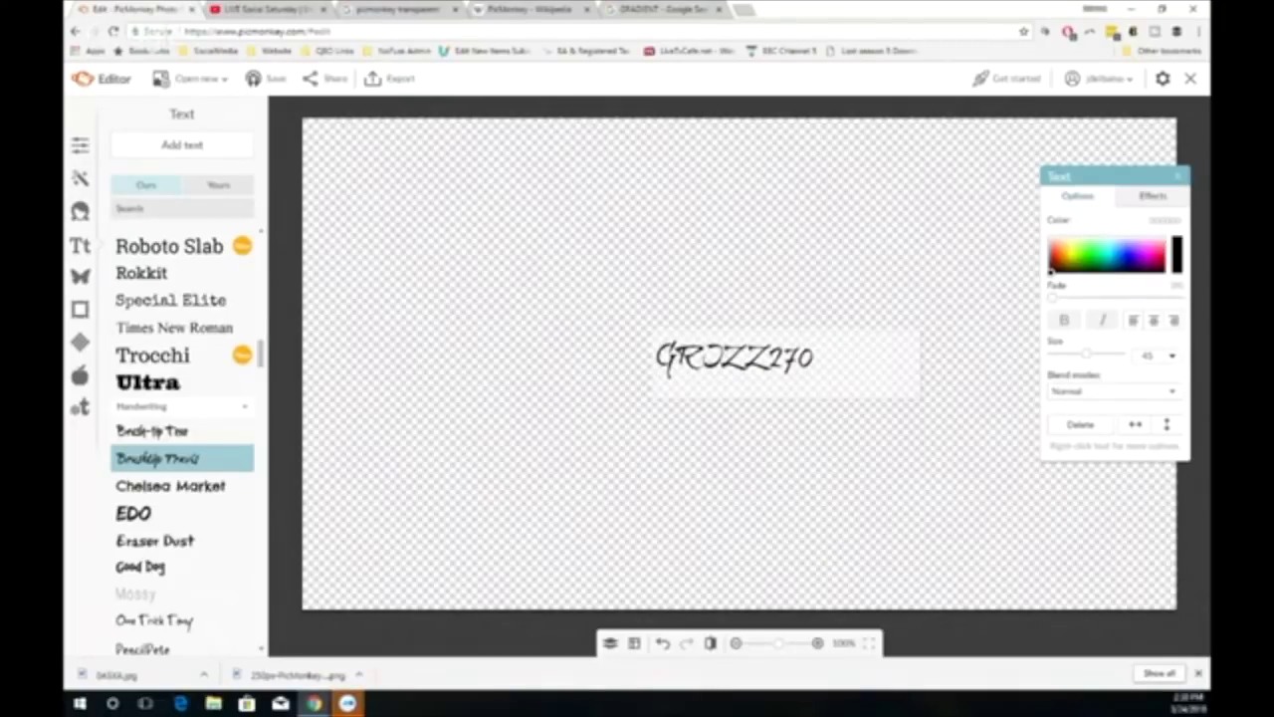
# Step: Enlarge the GRIZZ270 text to size 179 and widen its box on both sides so it fits on one line
pyautogui.moveTo(877, 356); pyautogui.dragTo(611, 370)
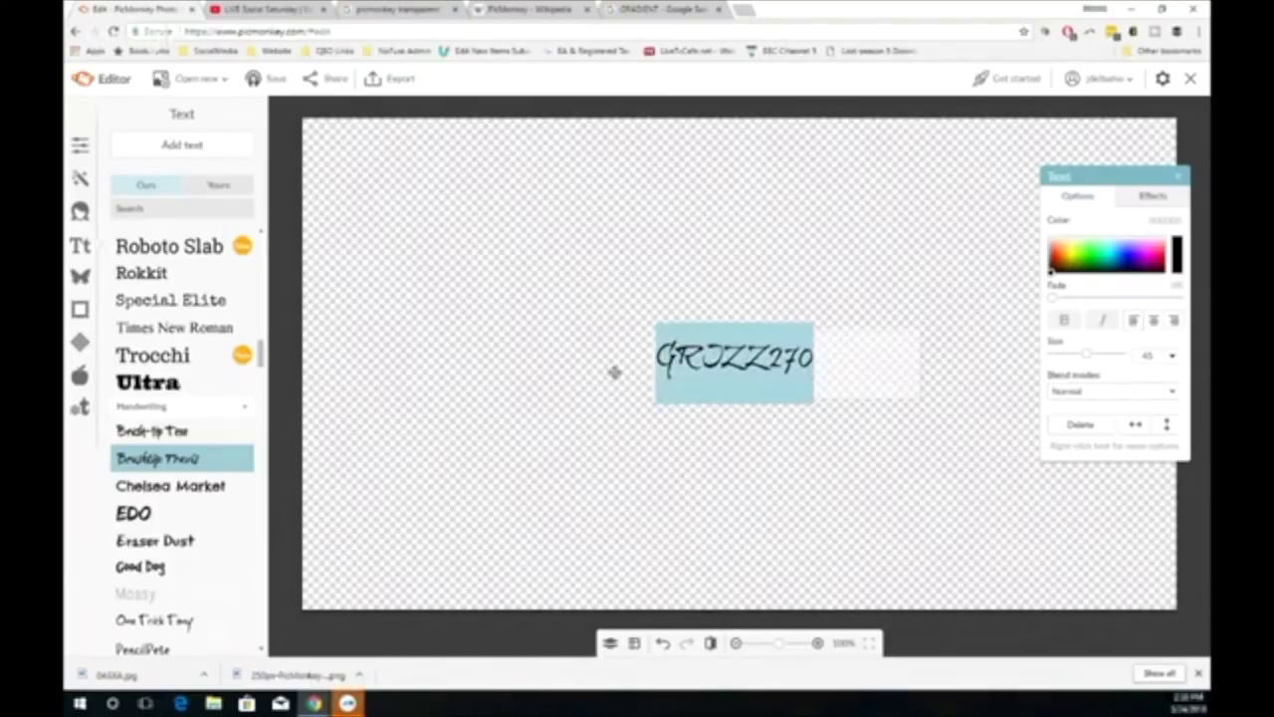
pyautogui.moveTo(1085, 354); pyautogui.dragTo(1131, 353)
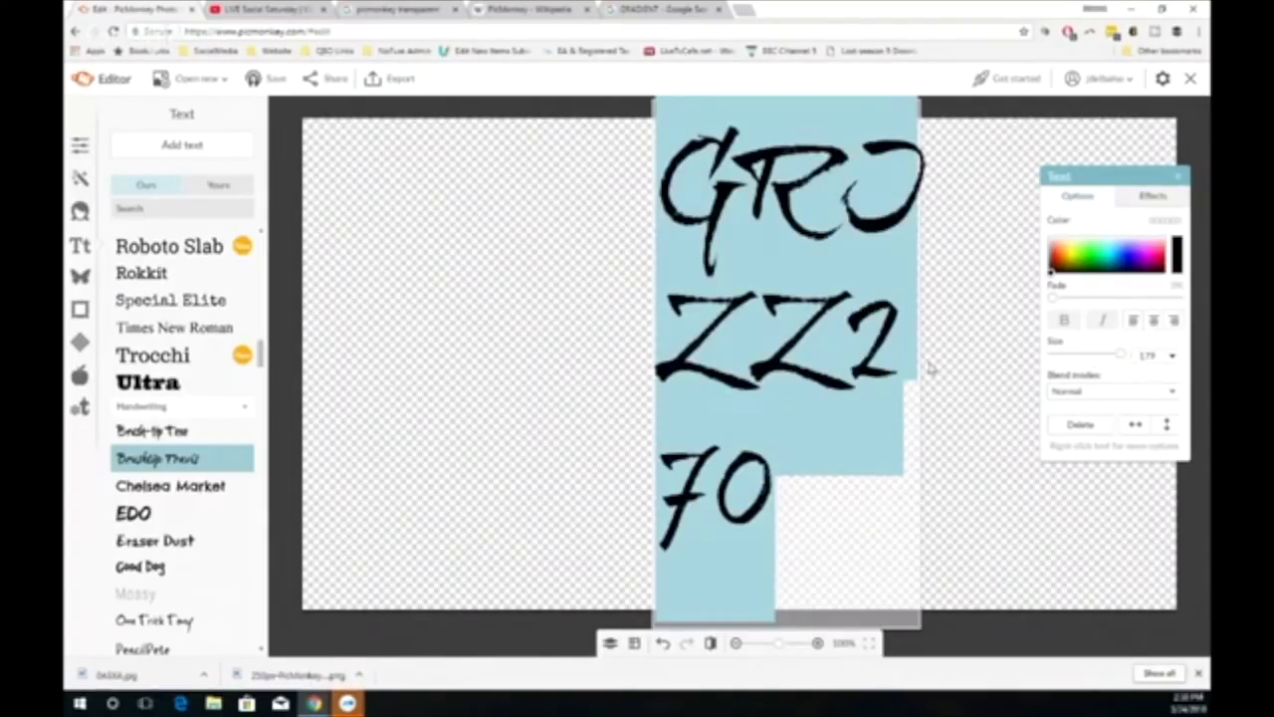
pyautogui.moveTo(659, 368); pyautogui.dragTo(339, 371)
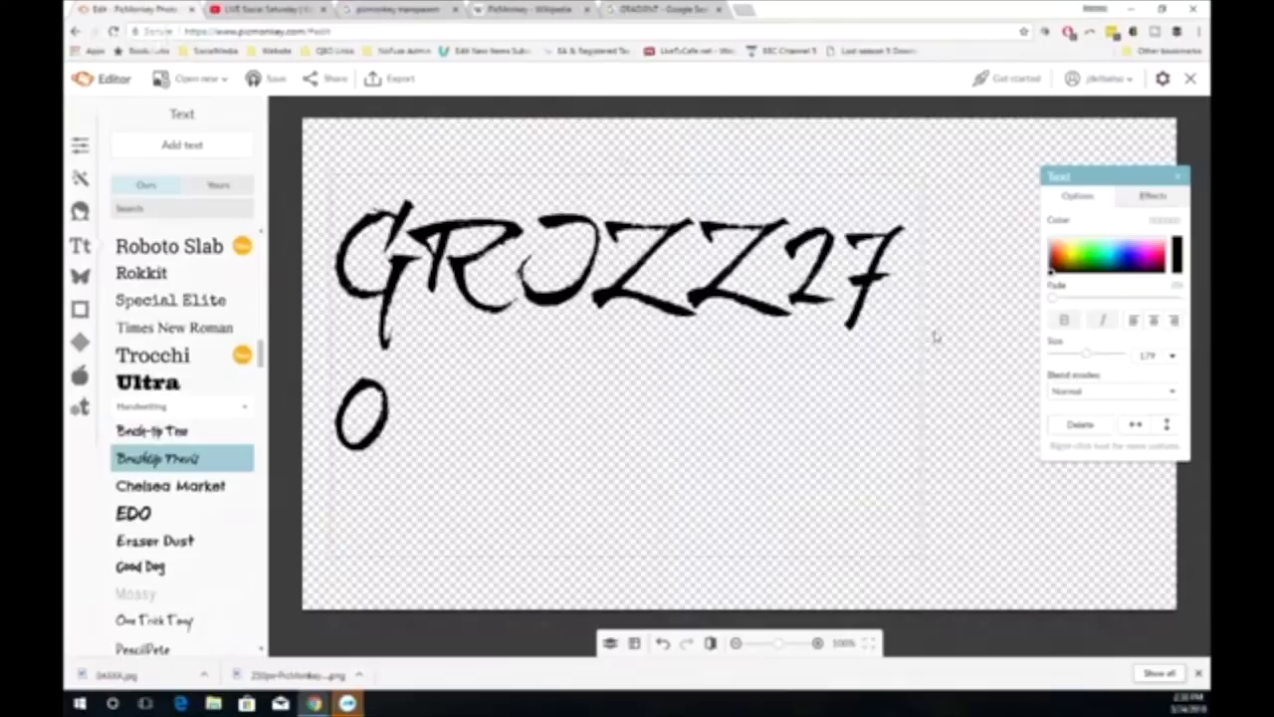
pyautogui.moveTo(918, 333); pyautogui.dragTo(1116, 322)
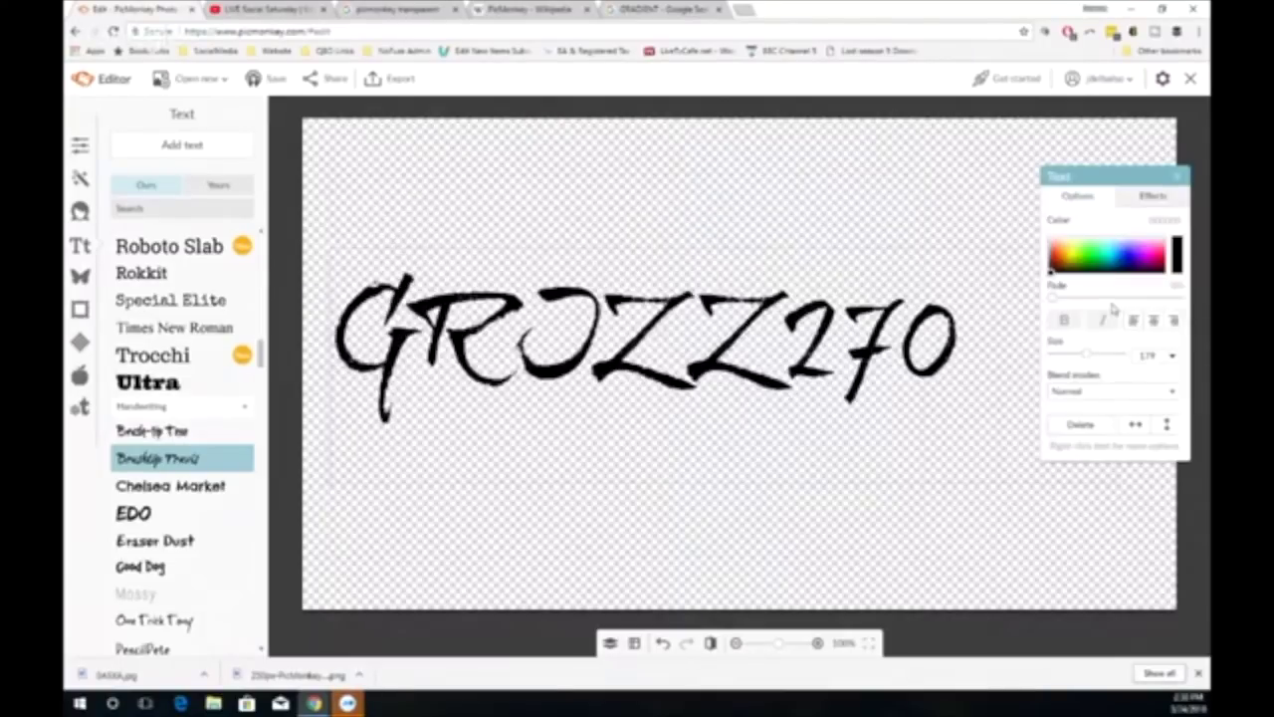
# Step: Set the GRIZZ270 text to about size 226, widen its box to the canvas width and centre it on the canvas
pyautogui.moveTo(738, 272)
pyautogui.mouseDown()
pyautogui.moveTo(769, 267)
pyautogui.moveTo(750, 286)
pyautogui.mouseUp()
pyautogui.moveTo(1089, 355); pyautogui.dragTo(1098, 356)
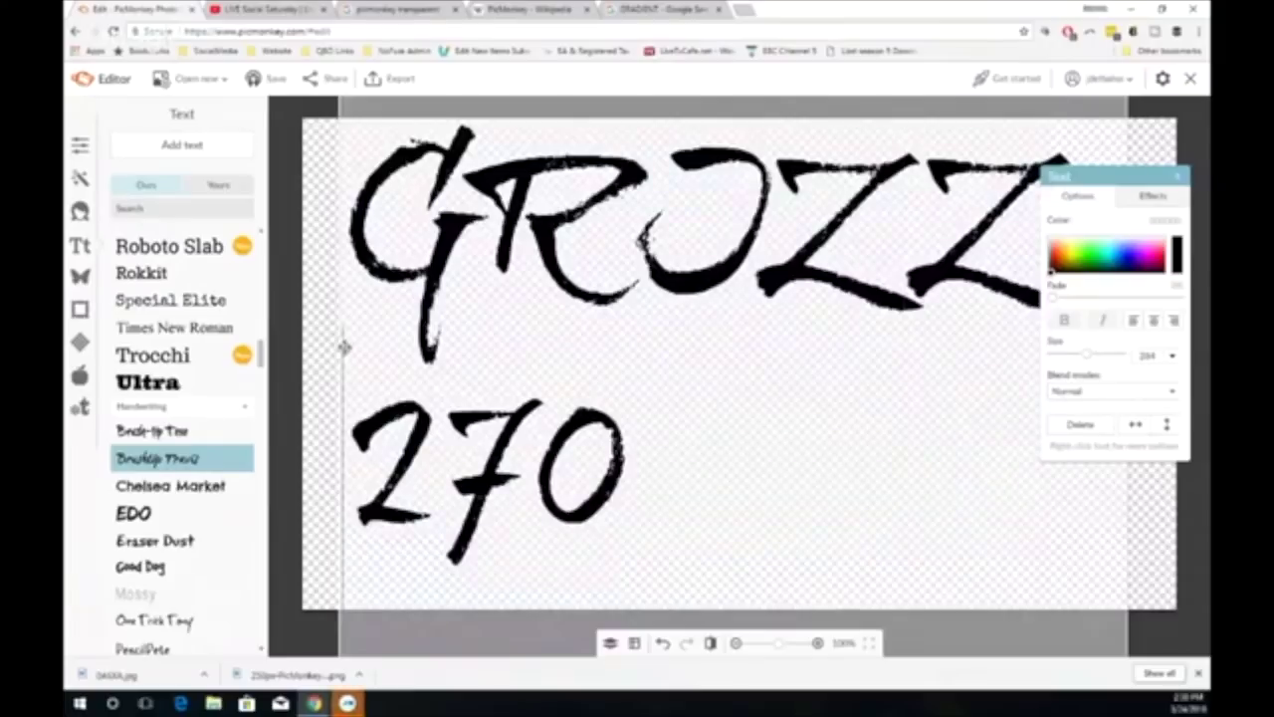
pyautogui.moveTo(336, 345); pyautogui.dragTo(306, 346)
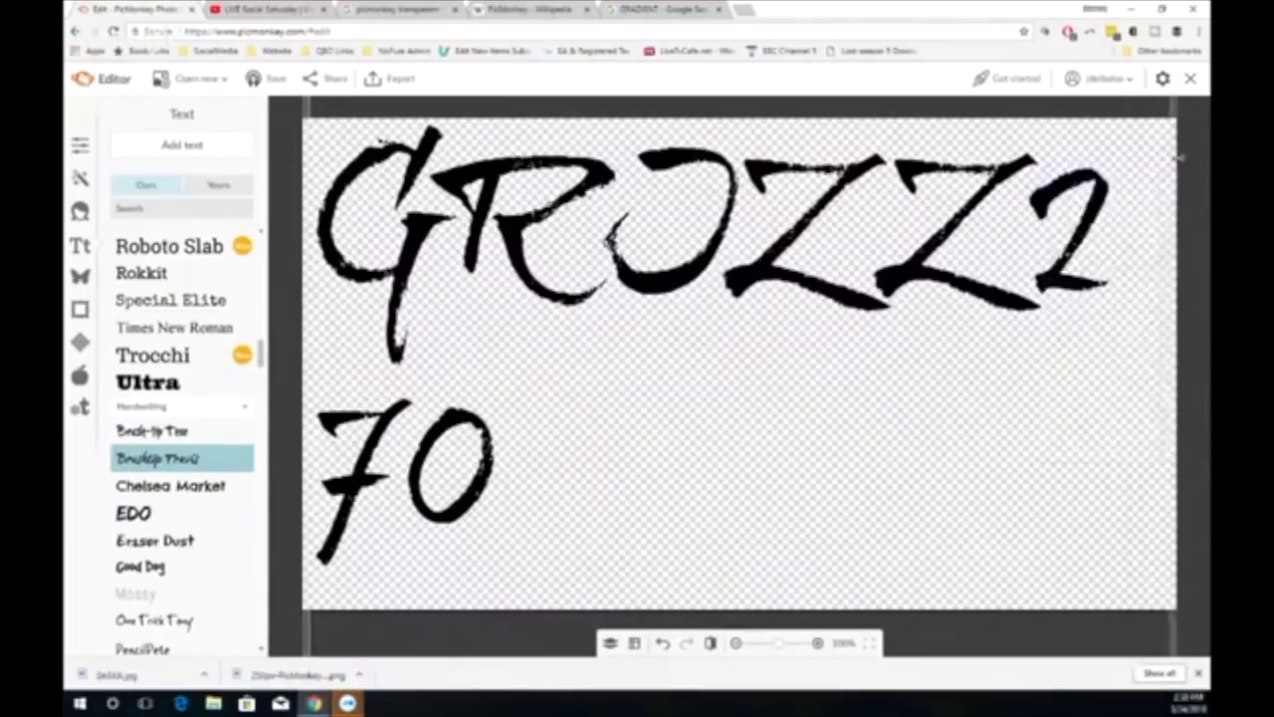
pyautogui.moveTo(1086, 356); pyautogui.dragTo(1080, 355)
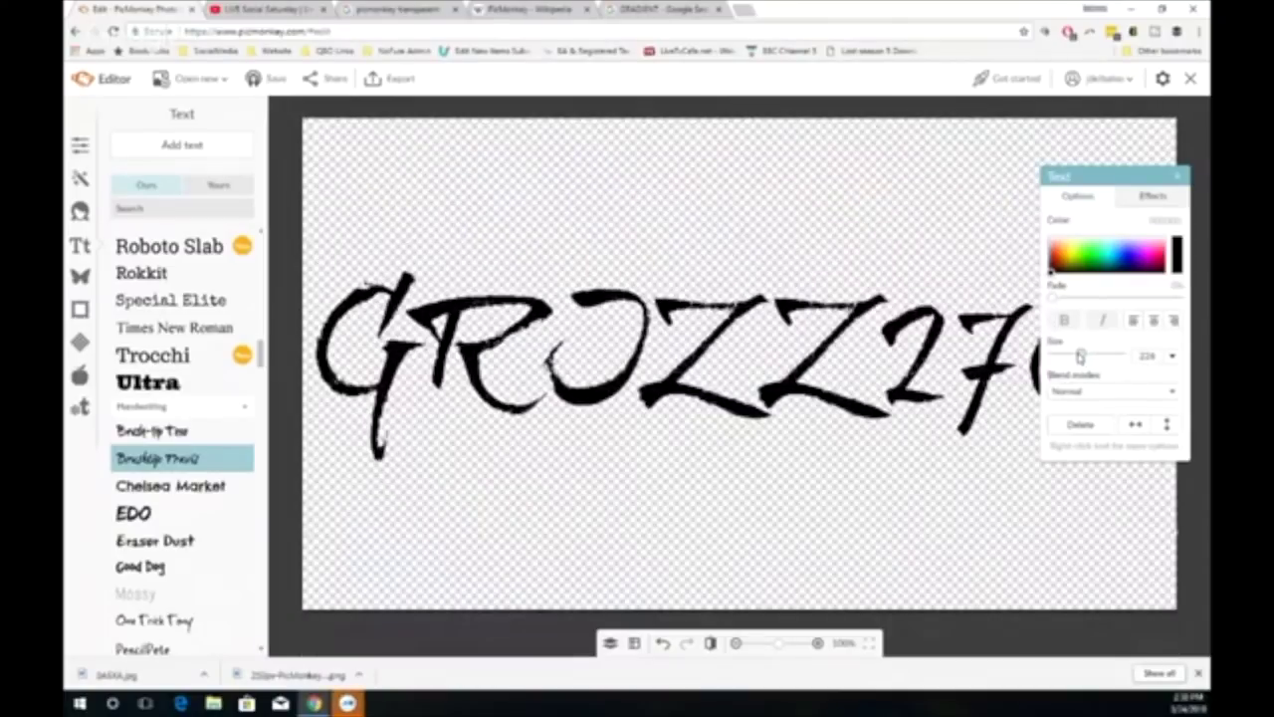
pyautogui.click(633, 173)
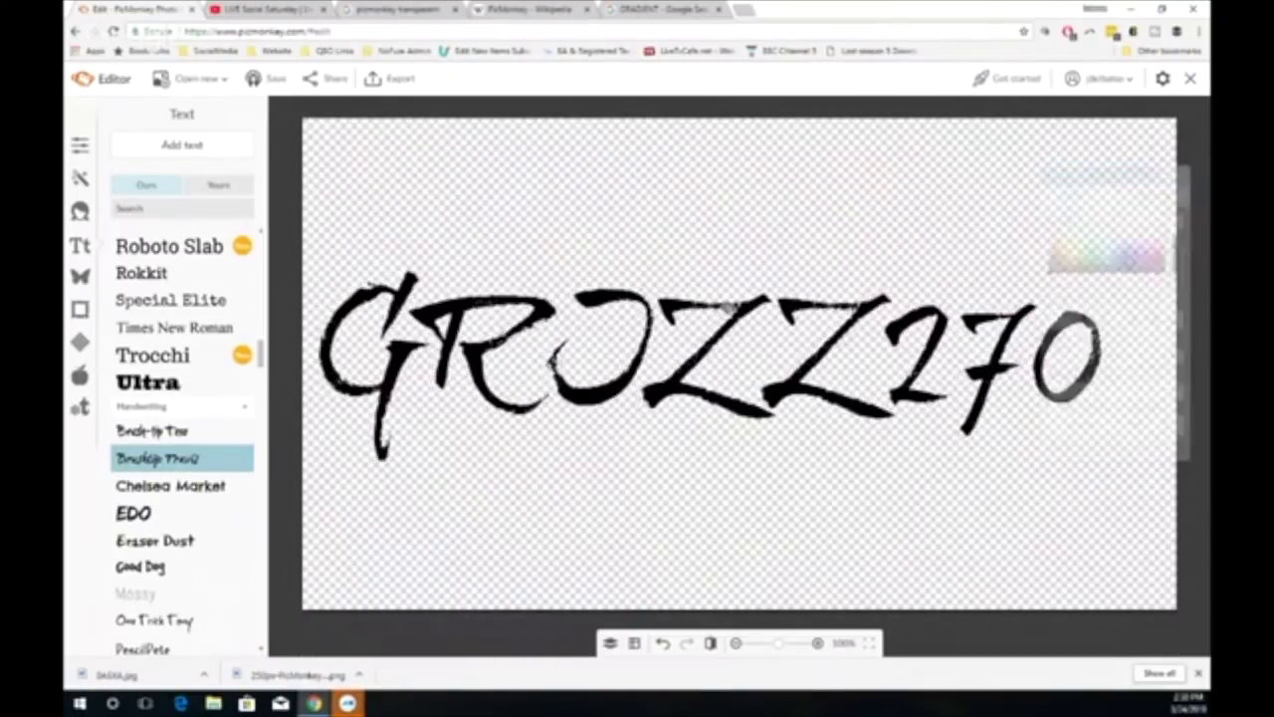
pyautogui.moveTo(730, 309); pyautogui.dragTo(739, 309)
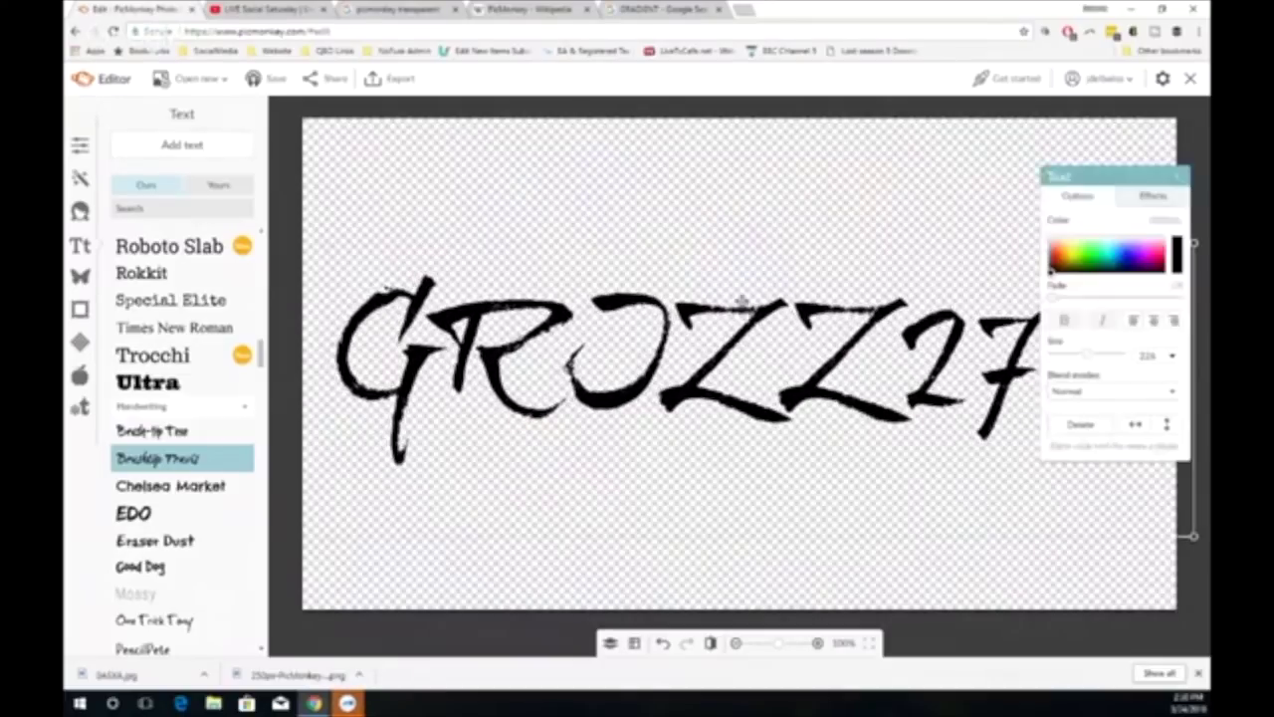
# Step: Select all of the GRIZZ270 text, try several bright colors and recolor it a very dark purple
pyautogui.click(717, 191)
pyautogui.click(794, 269)
pyautogui.doubleClick(1019, 353)
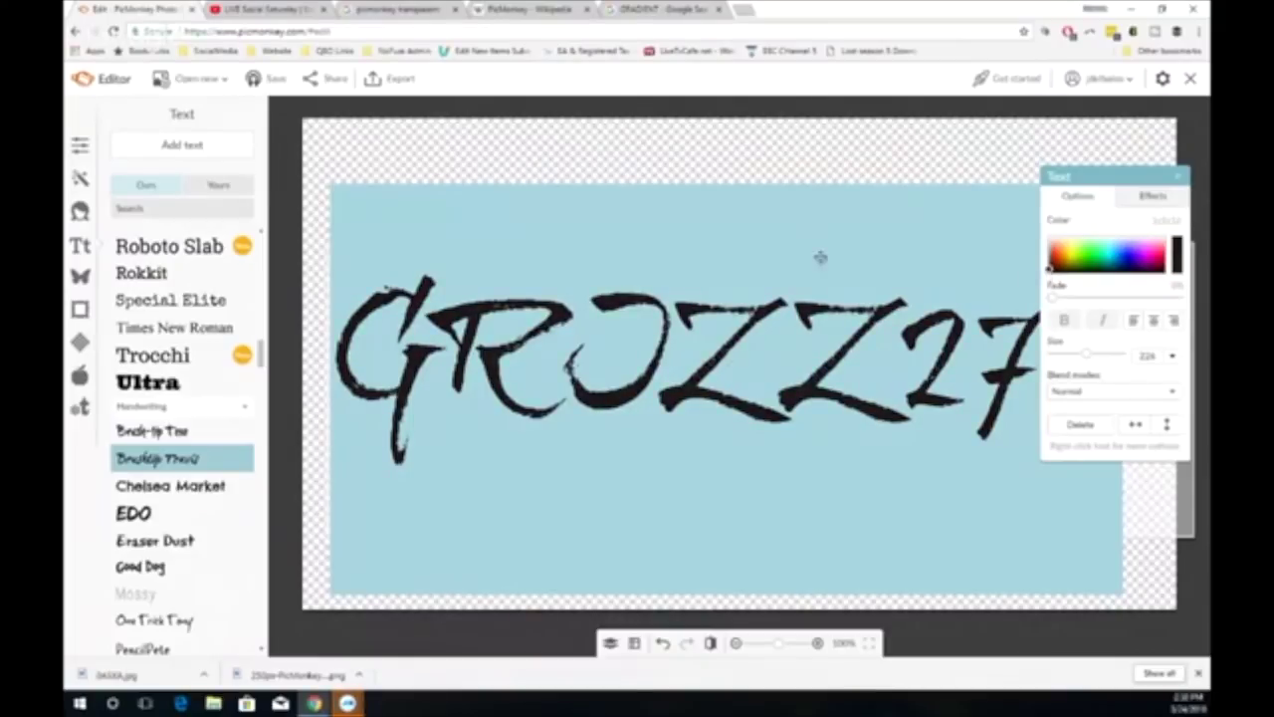
pyautogui.click(1140, 252)
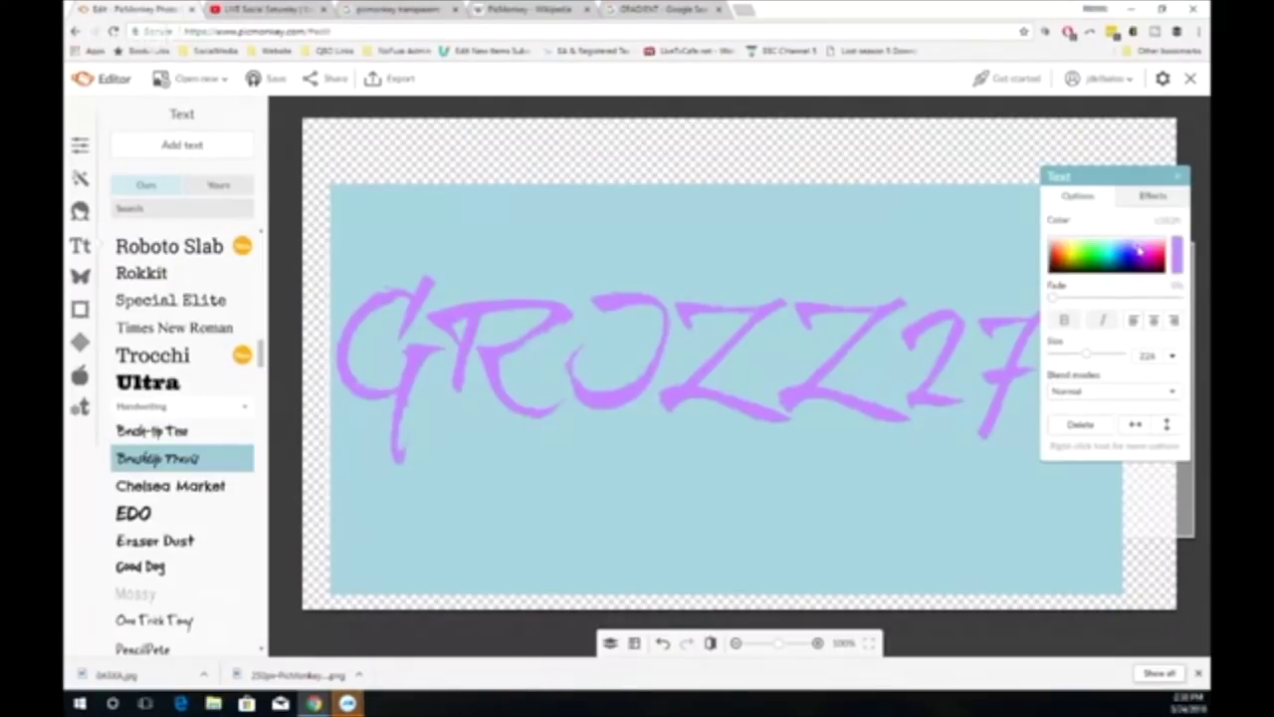
pyautogui.click(1126, 254)
pyautogui.click(1116, 256)
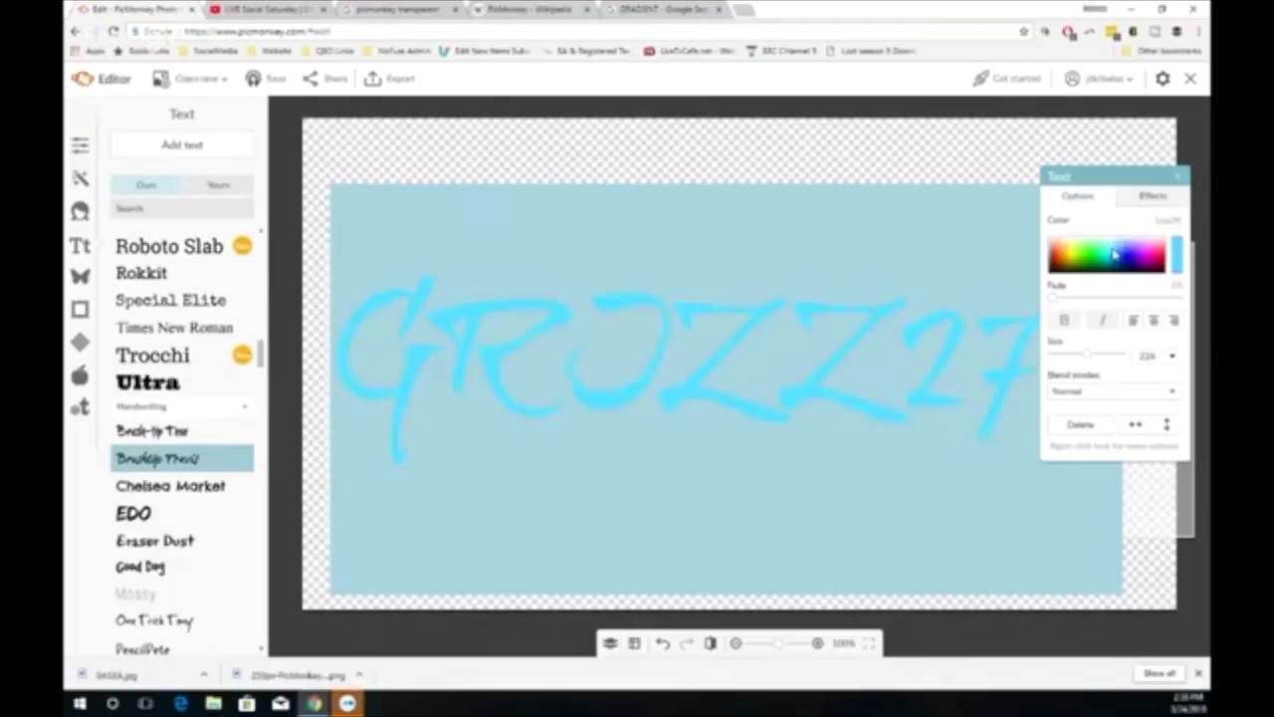
pyautogui.click(1100, 255)
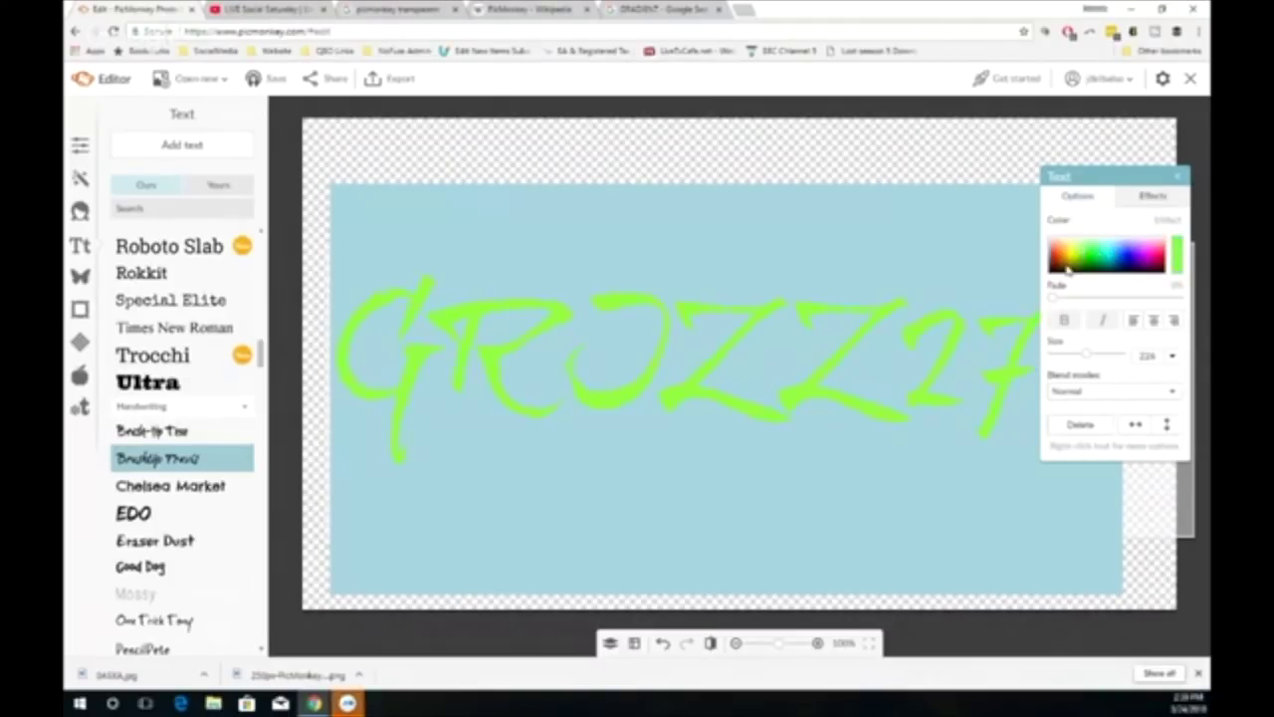
pyautogui.click(1067, 267)
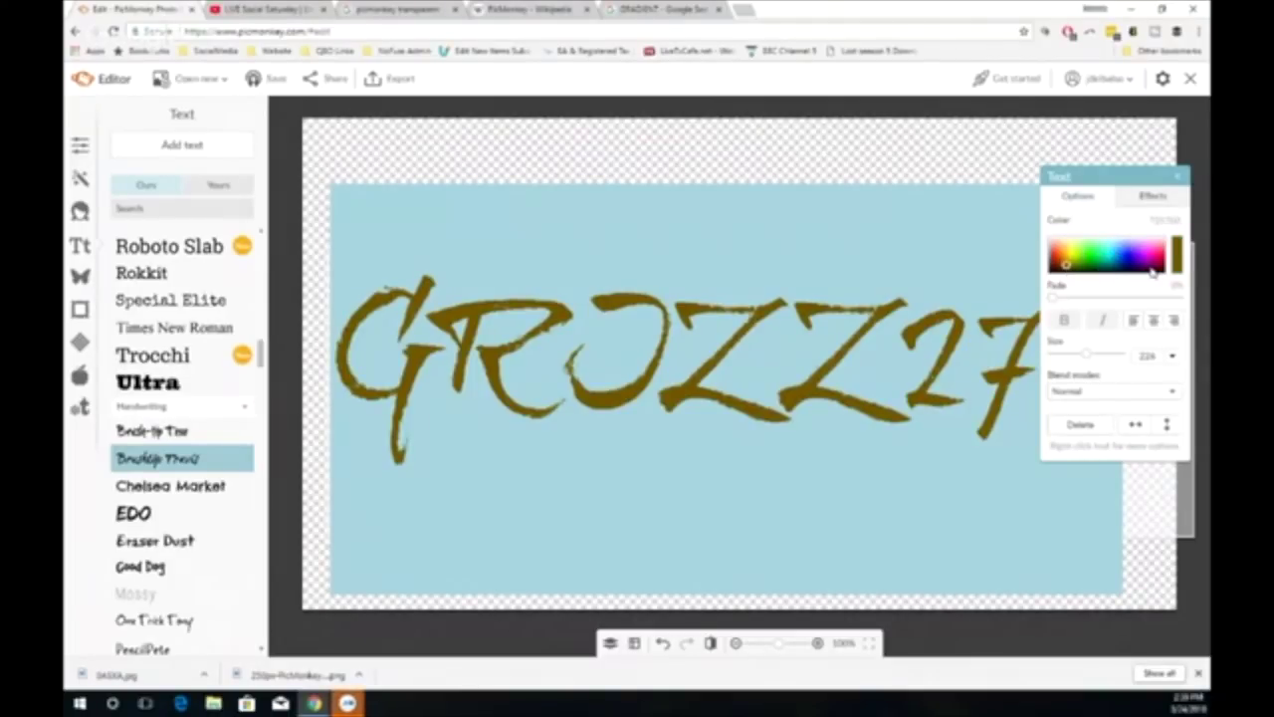
pyautogui.click(1151, 269)
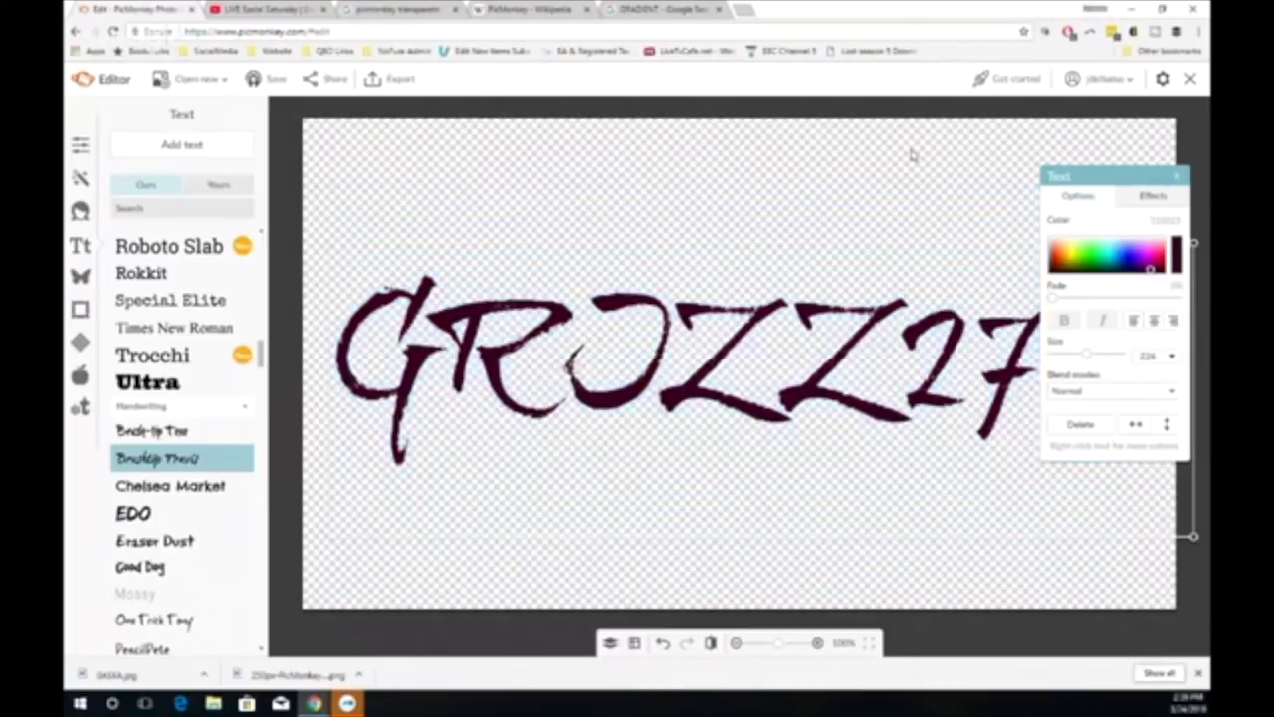
pyautogui.click(911, 156)
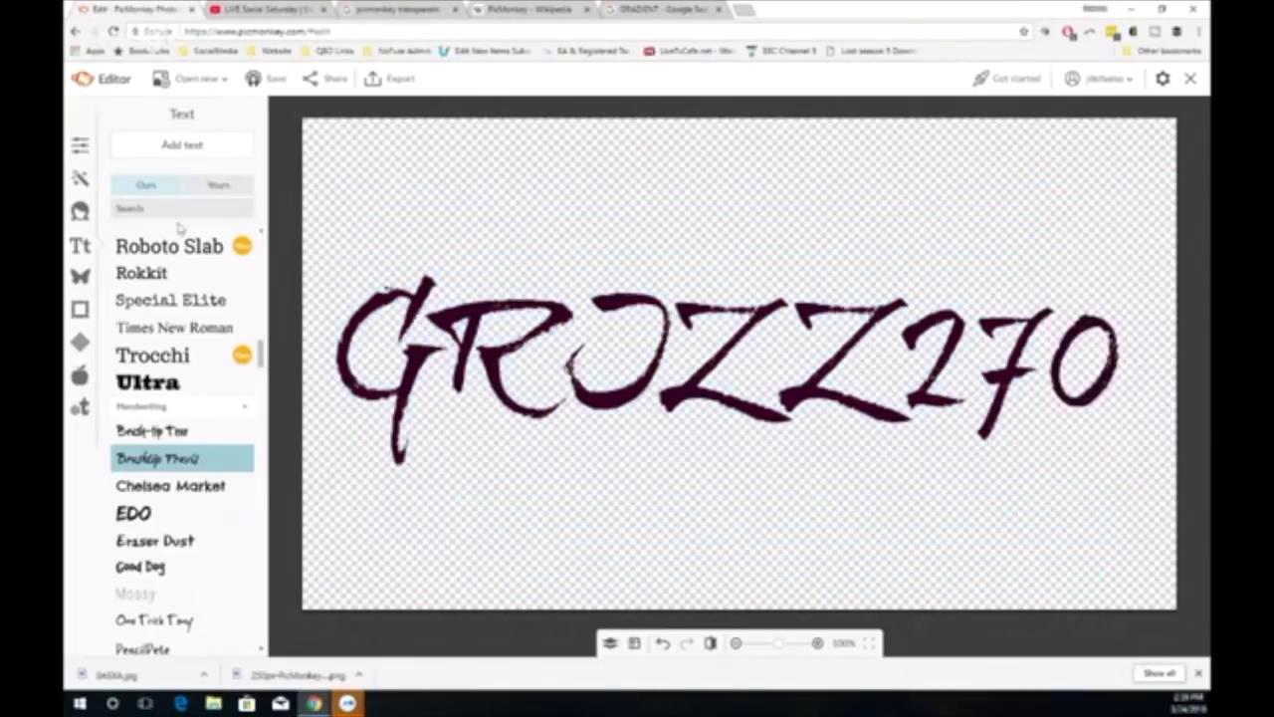
# Step: Crop the canvas closely around the GRIZZ270 text, without fixed proportions, to 1214 x 335 pixels
pyautogui.click(81, 147)
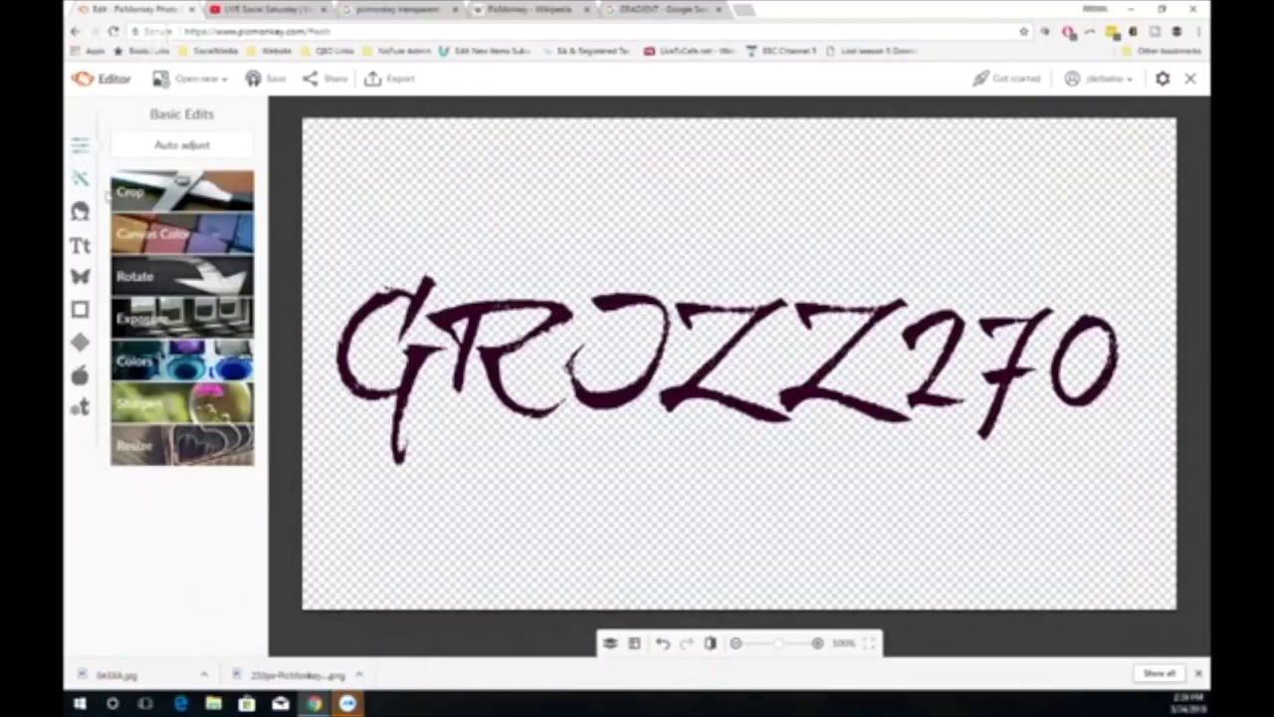
pyautogui.click(81, 181)
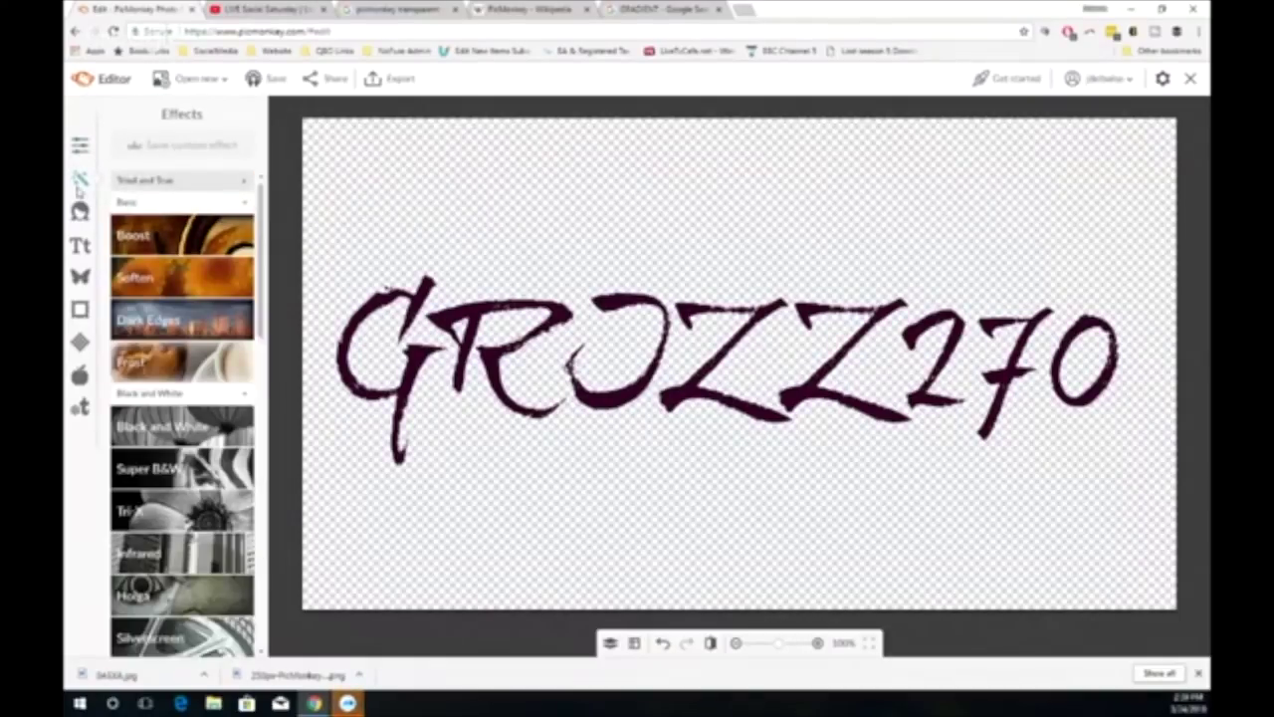
pyautogui.click(81, 145)
pyautogui.click(169, 185)
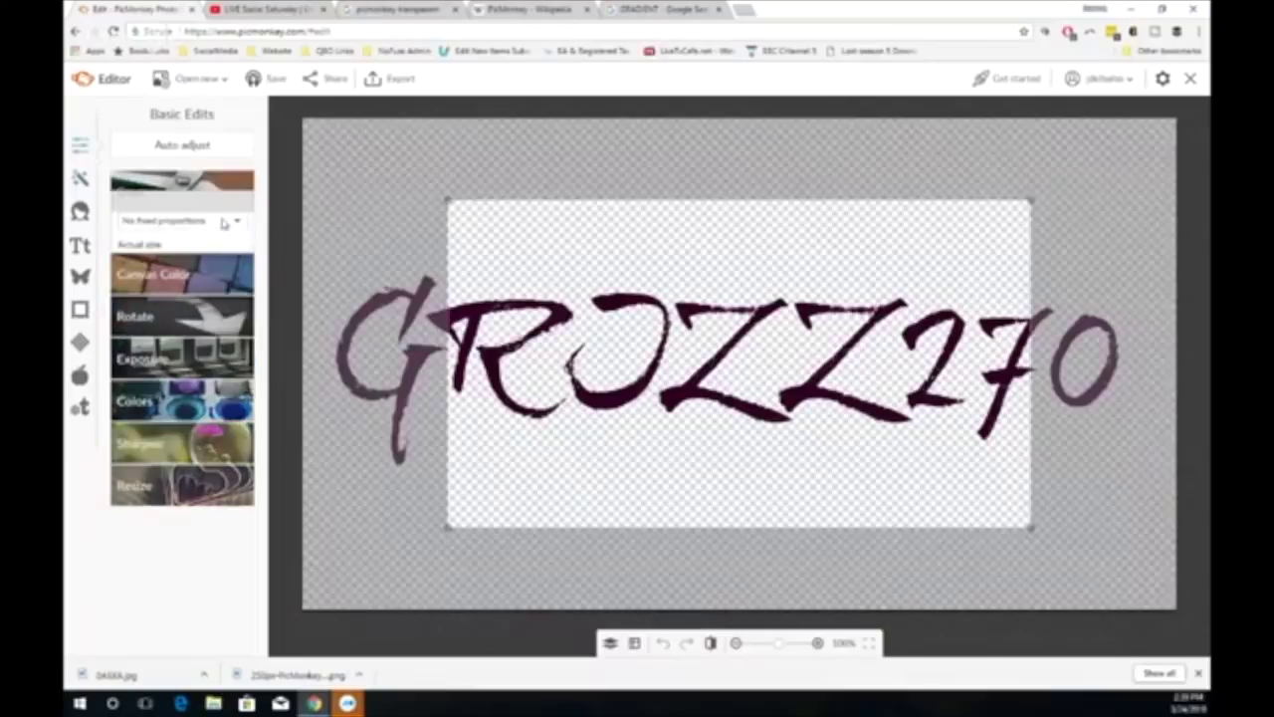
pyautogui.moveTo(448, 201); pyautogui.dragTo(319, 221)
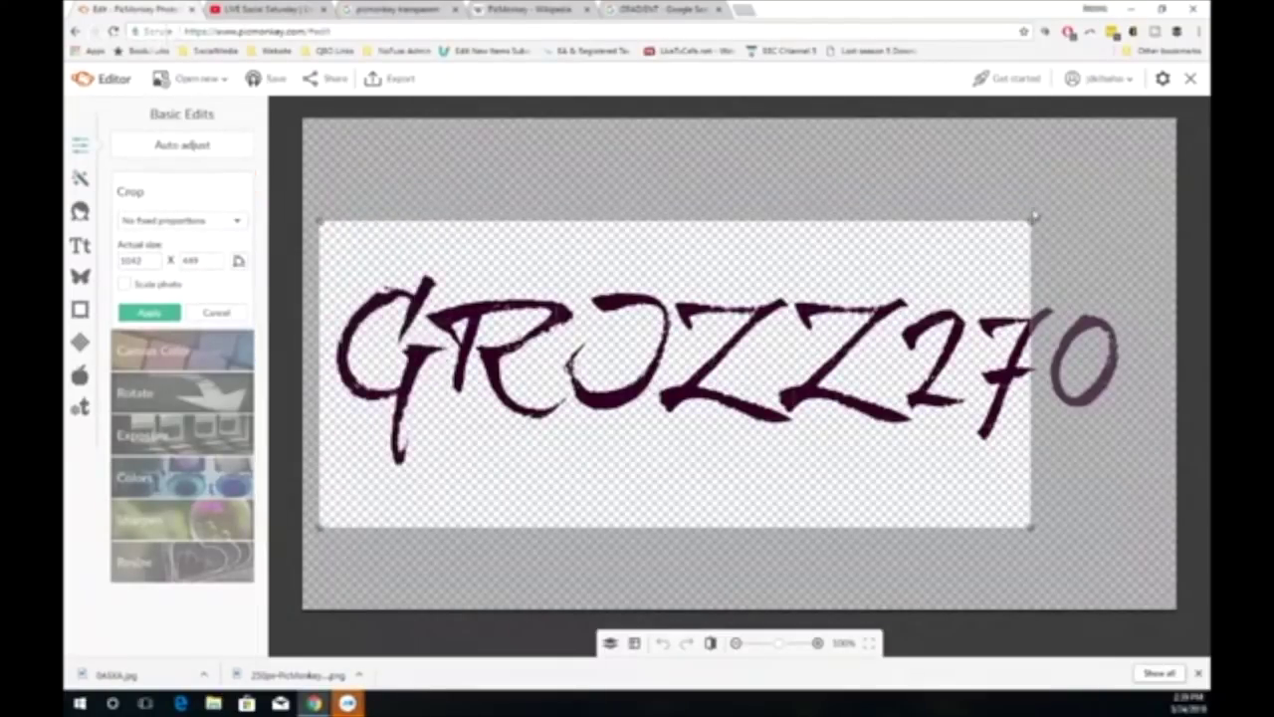
pyautogui.moveTo(1032, 222); pyautogui.dragTo(1144, 243)
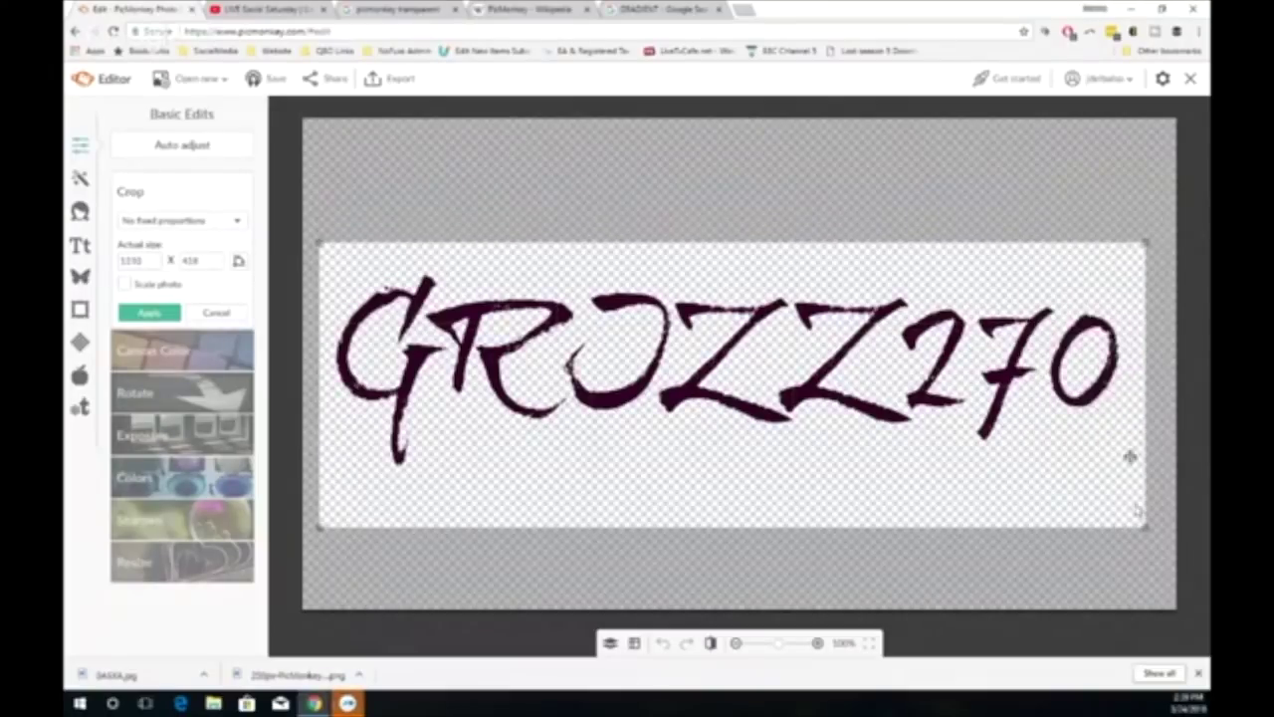
pyautogui.moveTo(1144, 528); pyautogui.dragTo(1149, 470)
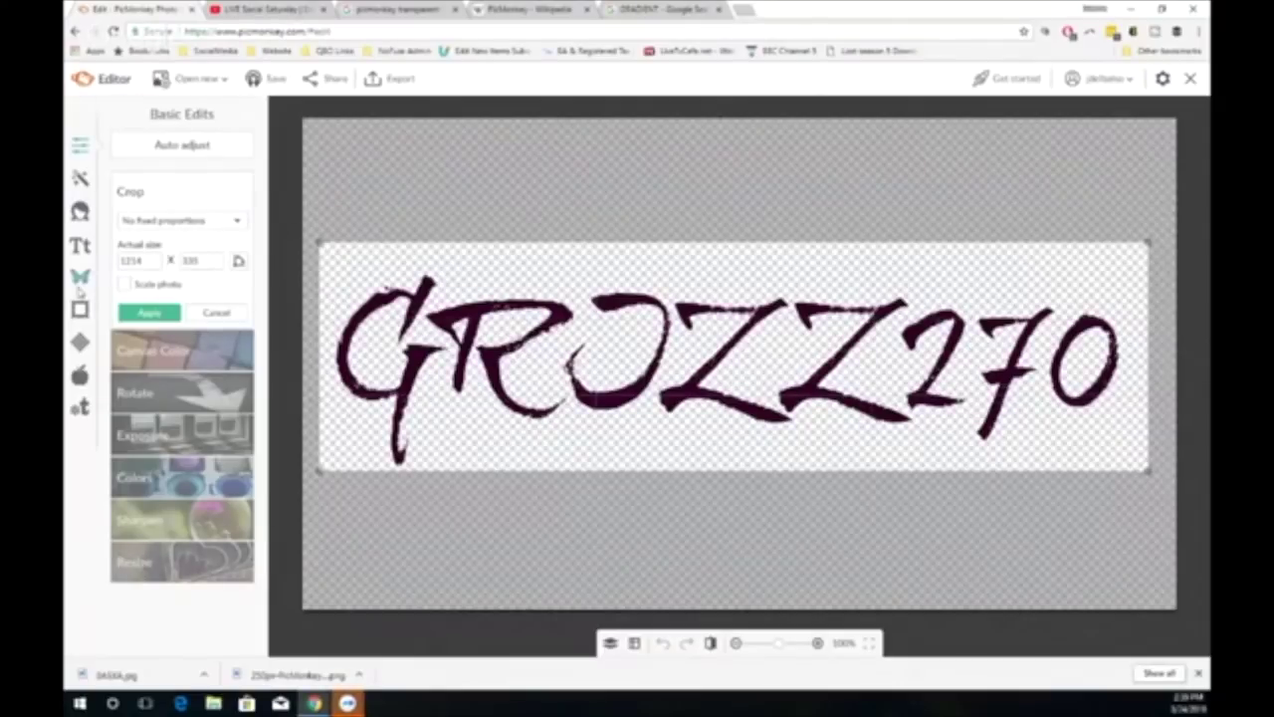
pyautogui.click(147, 315)
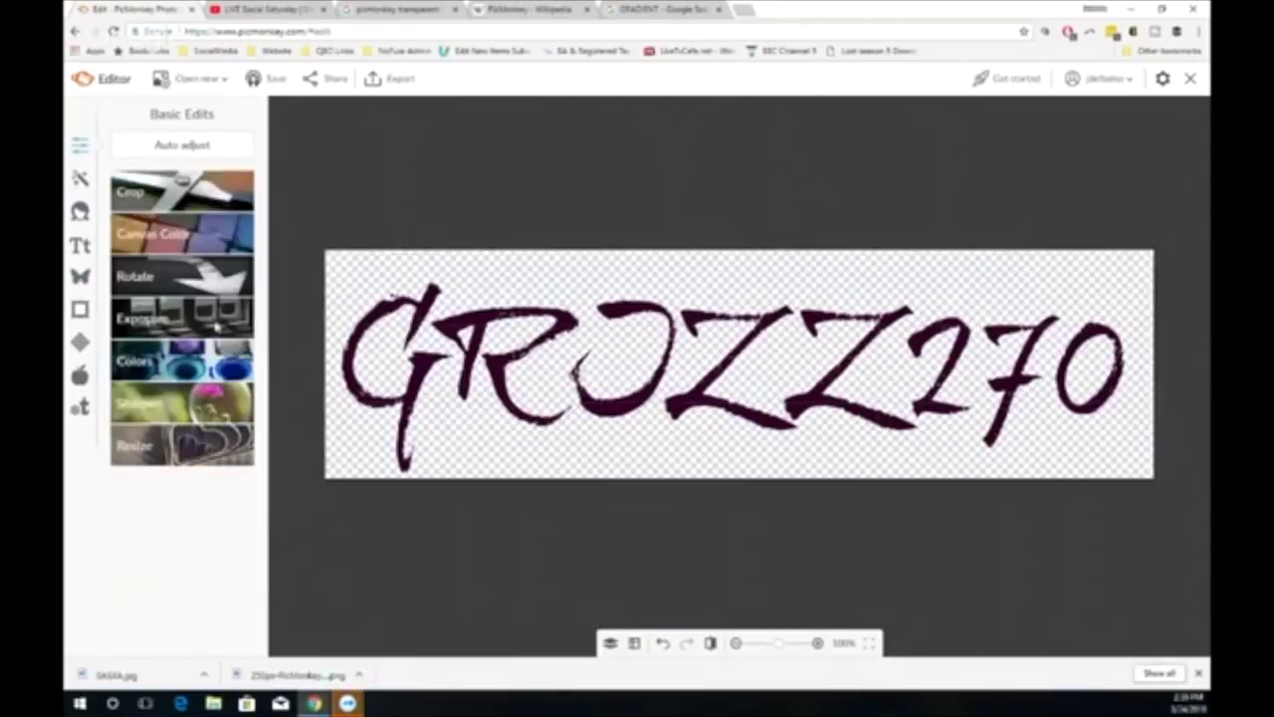
# Step: Export the cropped text graphic to the desktop as a PNG named GRIZZ at 1214 x 335 pixels
pyautogui.click(375, 86)
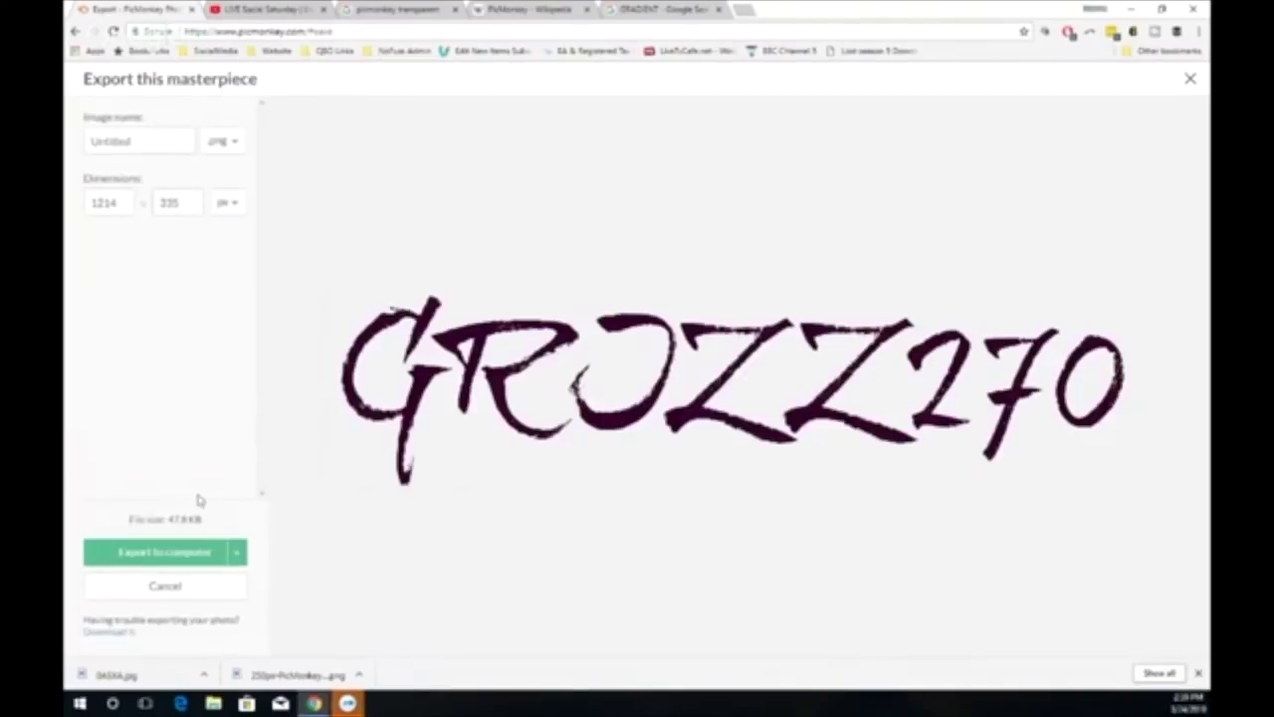
pyautogui.doubleClick(101, 144)
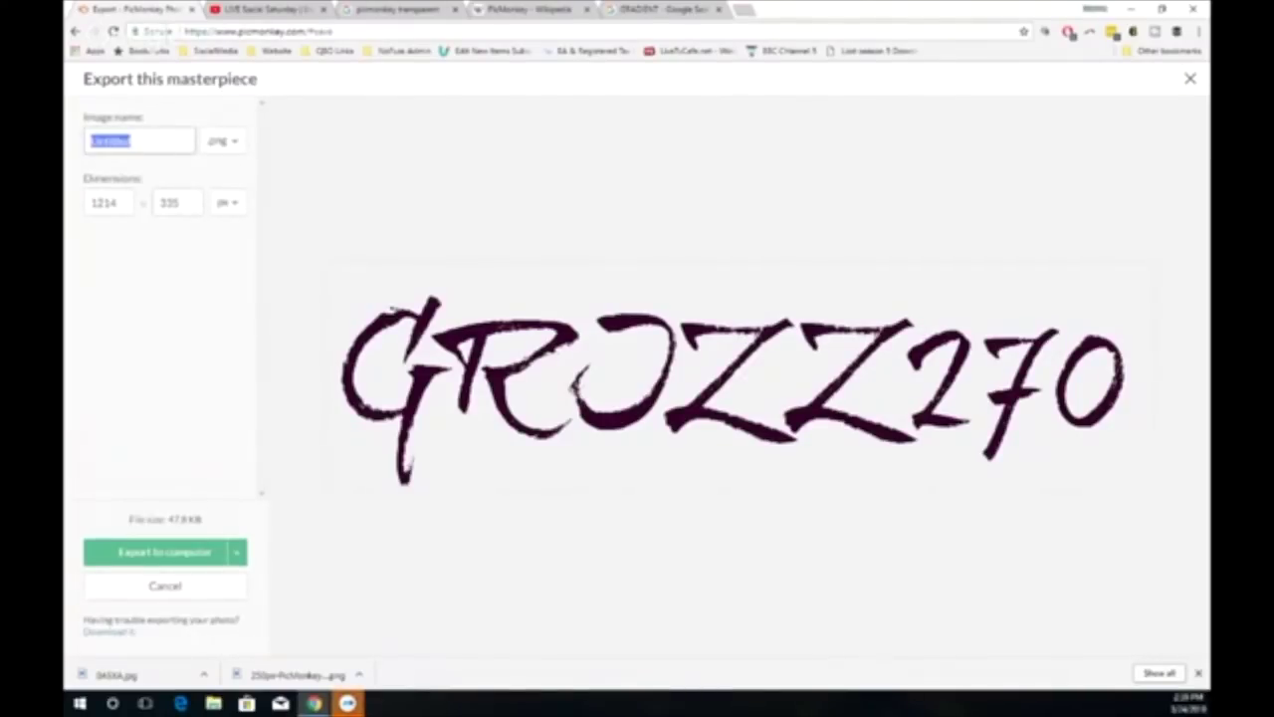
pyautogui.write('GRIZZ')
pyautogui.click(187, 552)
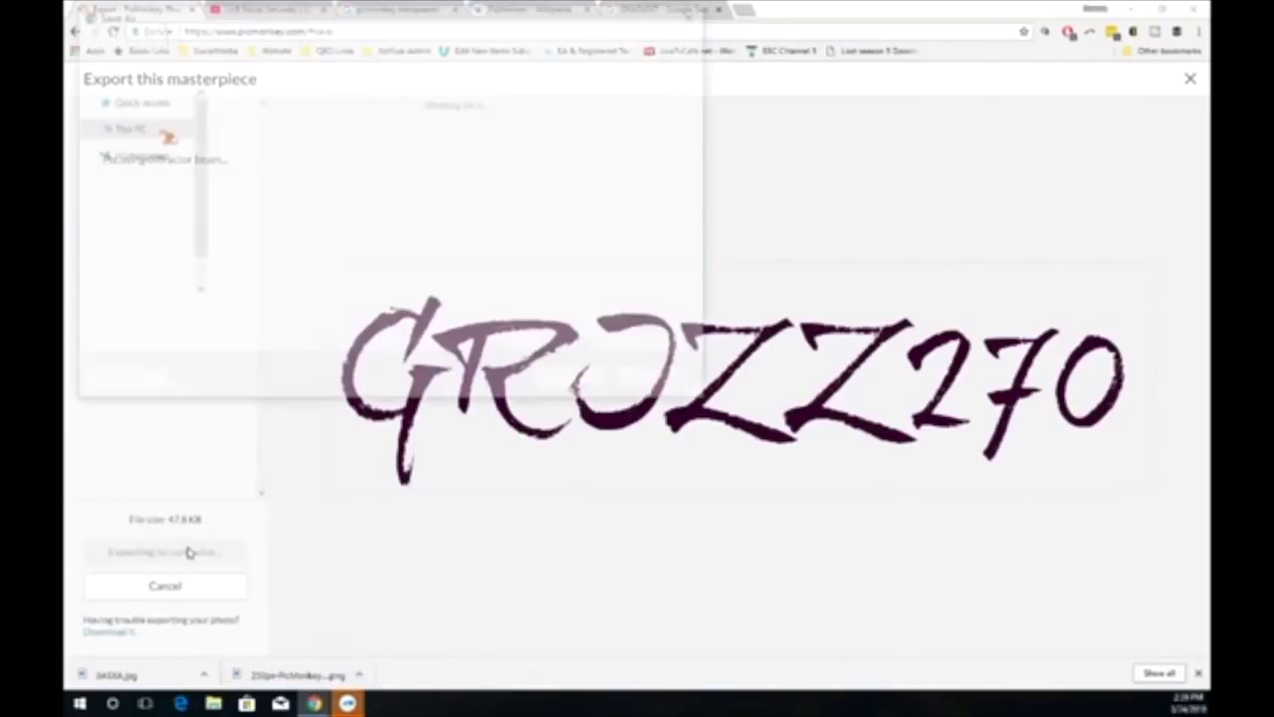
pyautogui.click(570, 380)
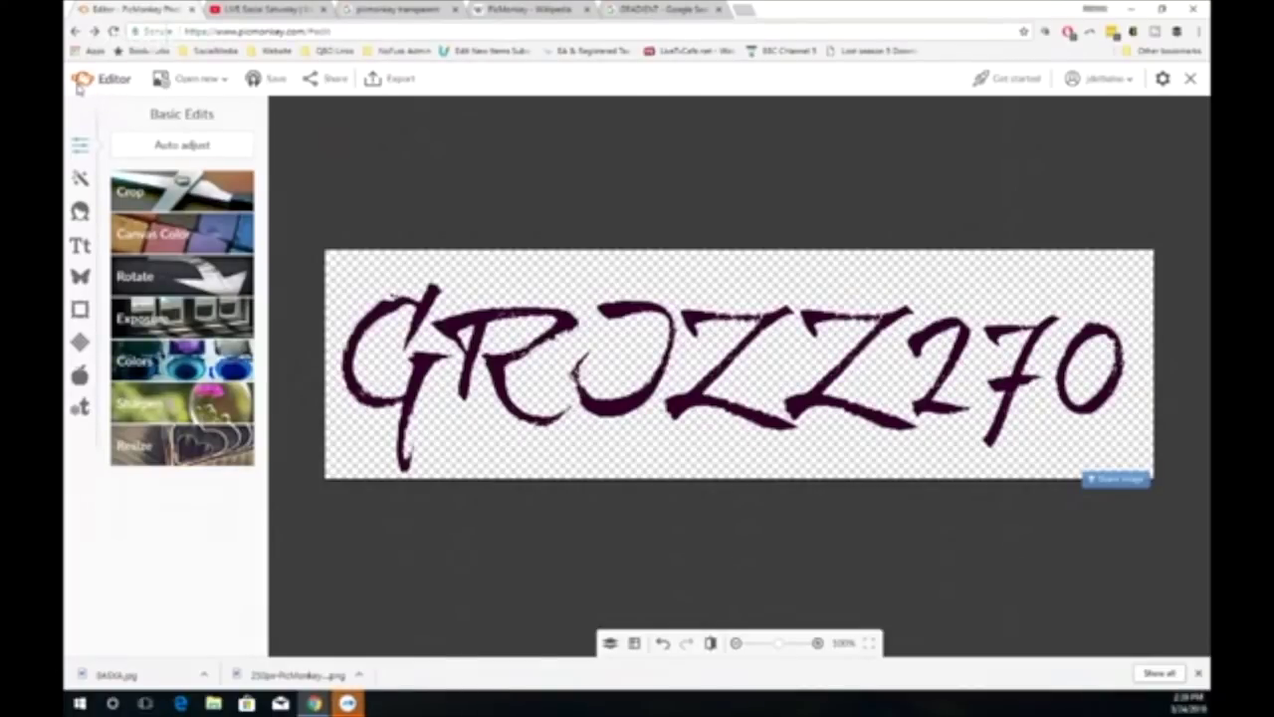
# Step: Return to the picmonkey.com home page and start a new blank square design
pyautogui.click(236, 32)
pyautogui.click(236, 32)
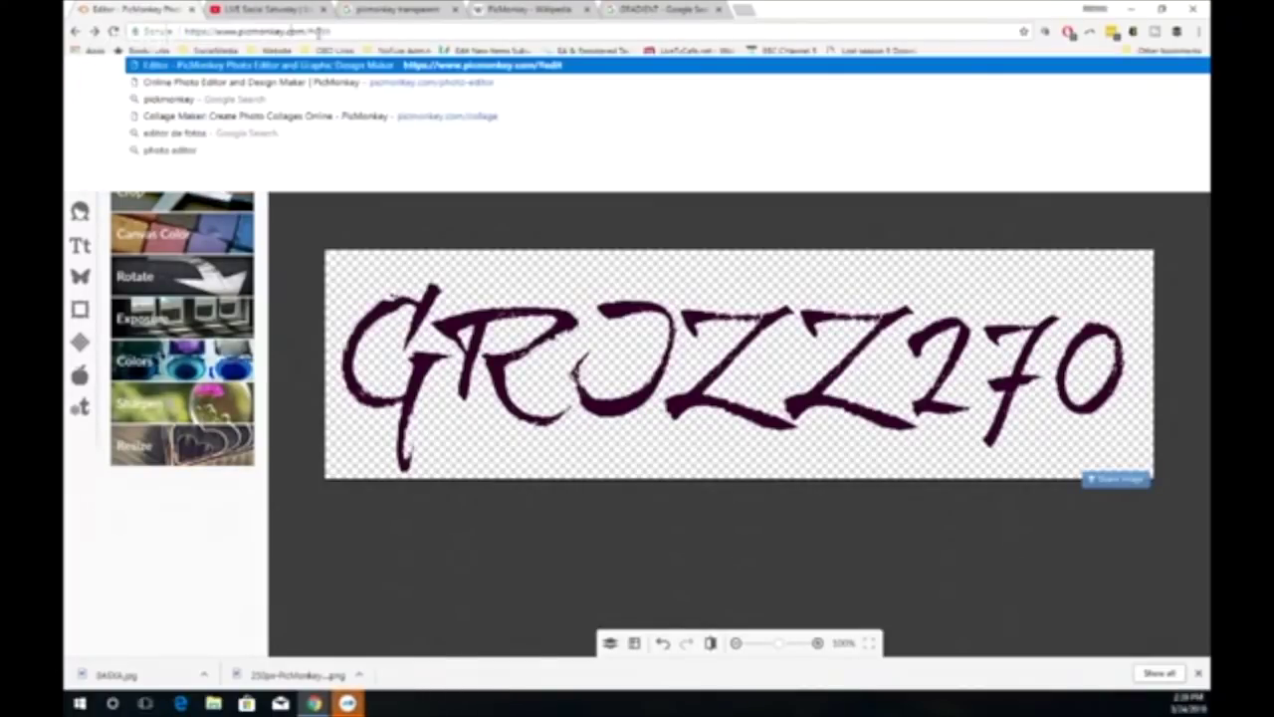
pyautogui.press('BackSpace')
pyautogui.press('BackSpace')
pyautogui.press('BackSpace')
pyautogui.press('BackSpace')
pyautogui.press('BackSpace')
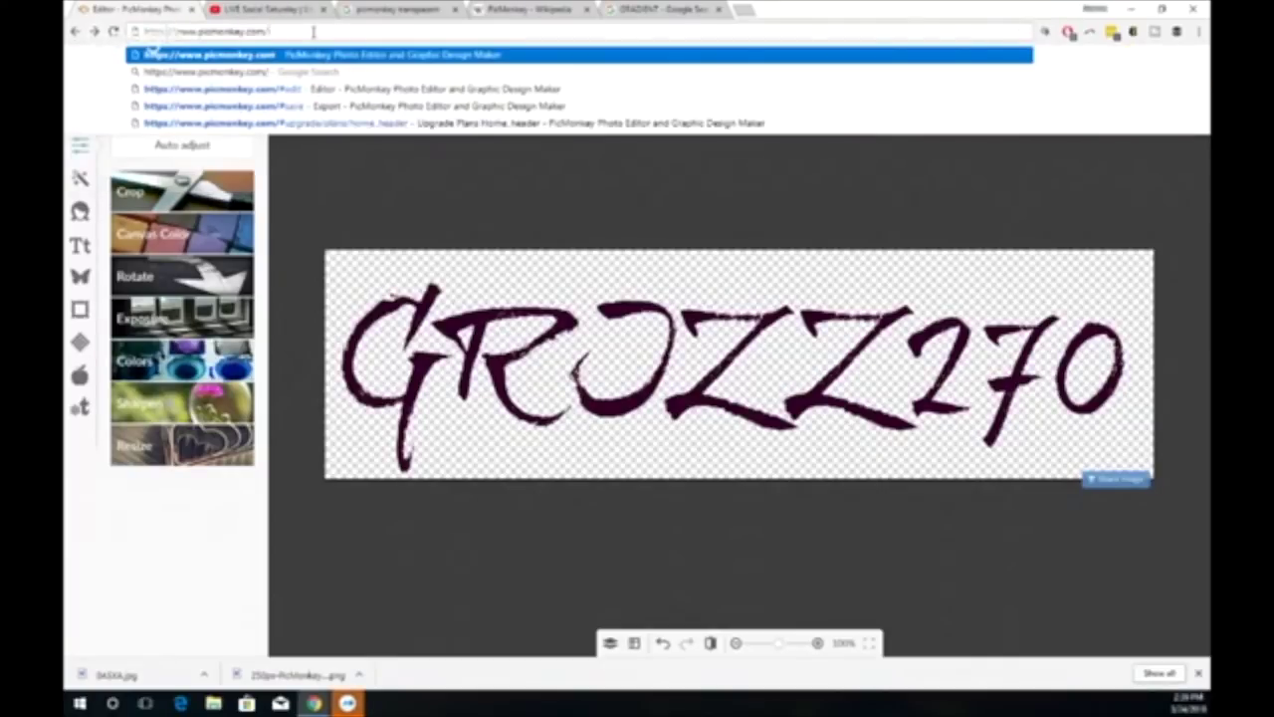
pyautogui.press('Return')
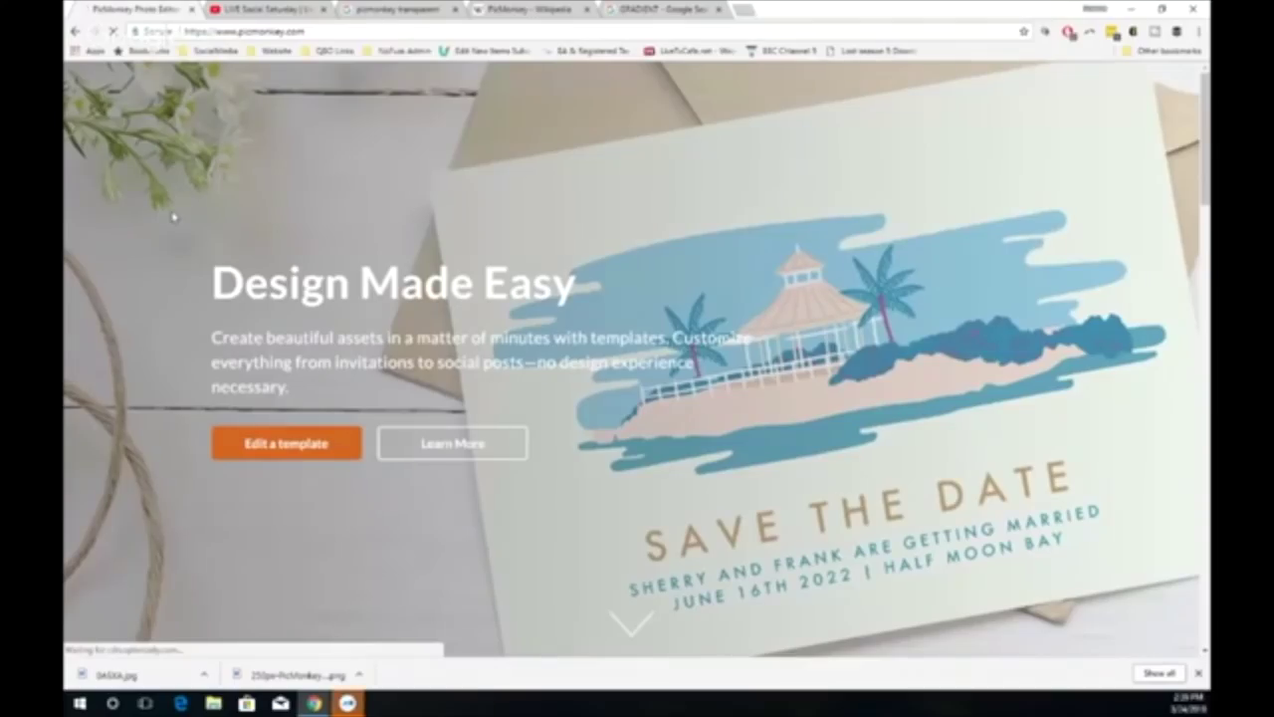
pyautogui.moveTo(598, 117)
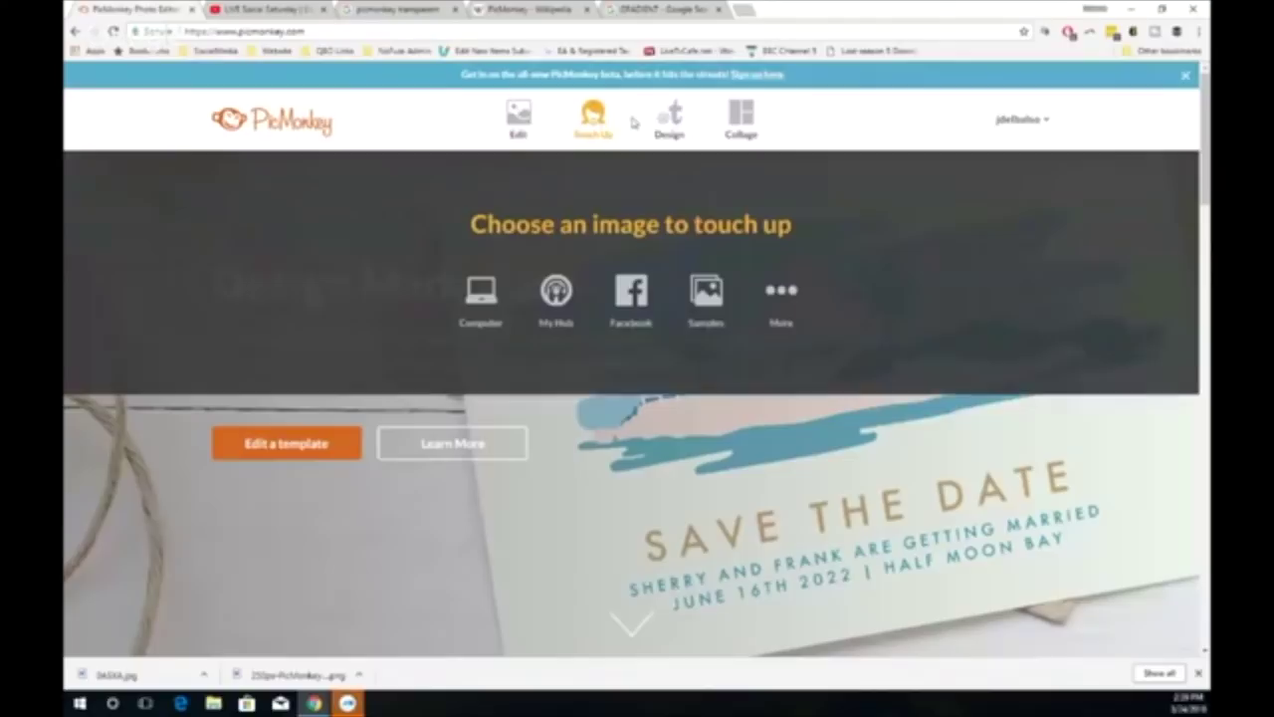
pyautogui.click(668, 125)
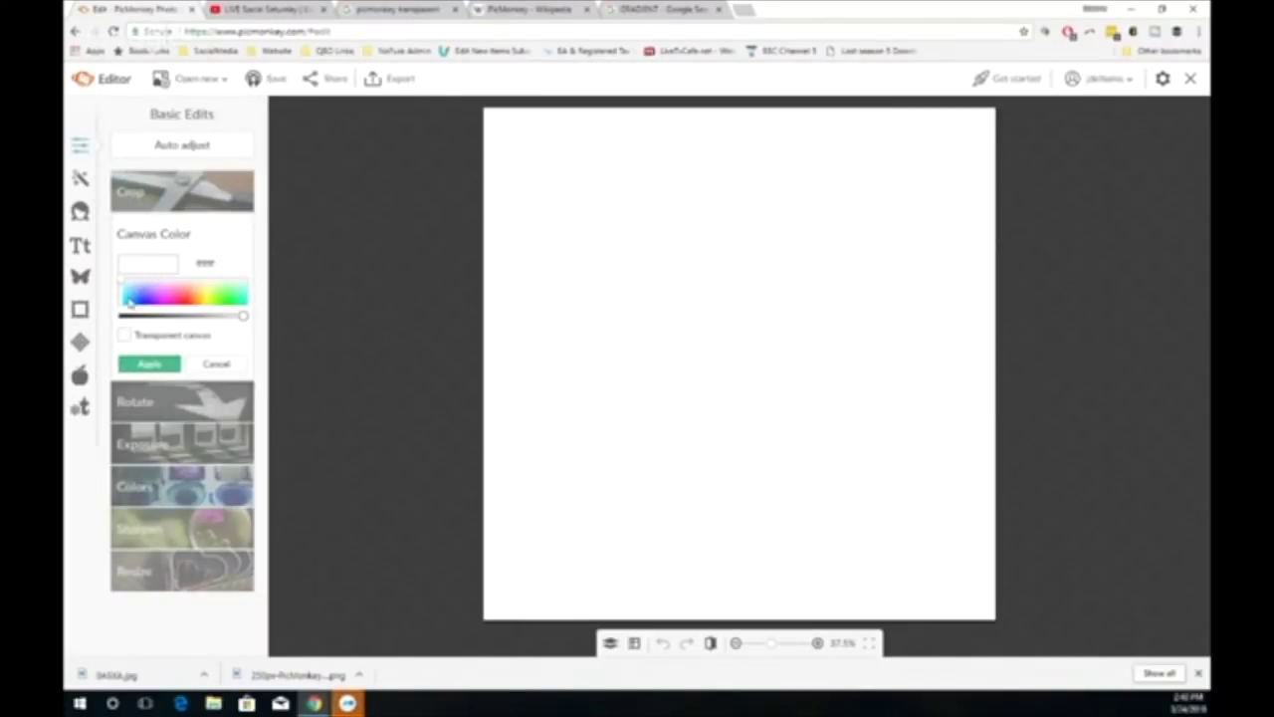
# Step: Make the new canvas transparent and crop it to 800 x 800 pixels without fixed proportions
pyautogui.click(124, 335)
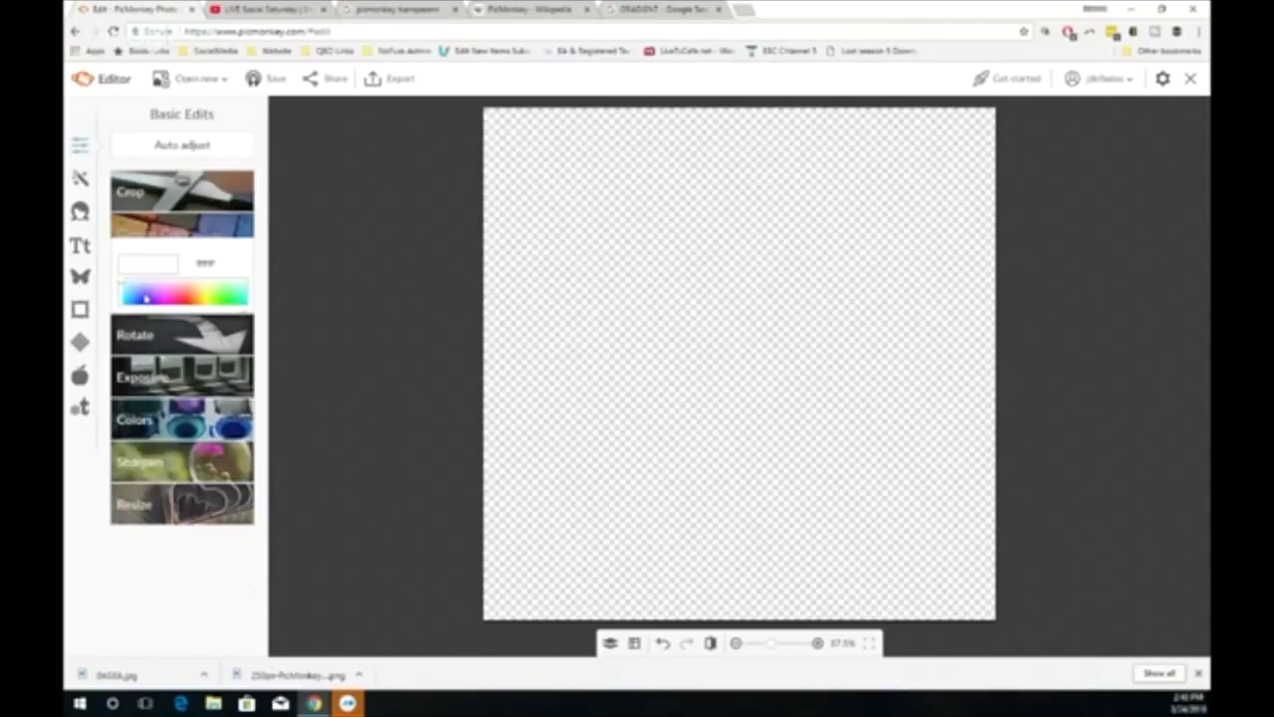
pyautogui.click(171, 197)
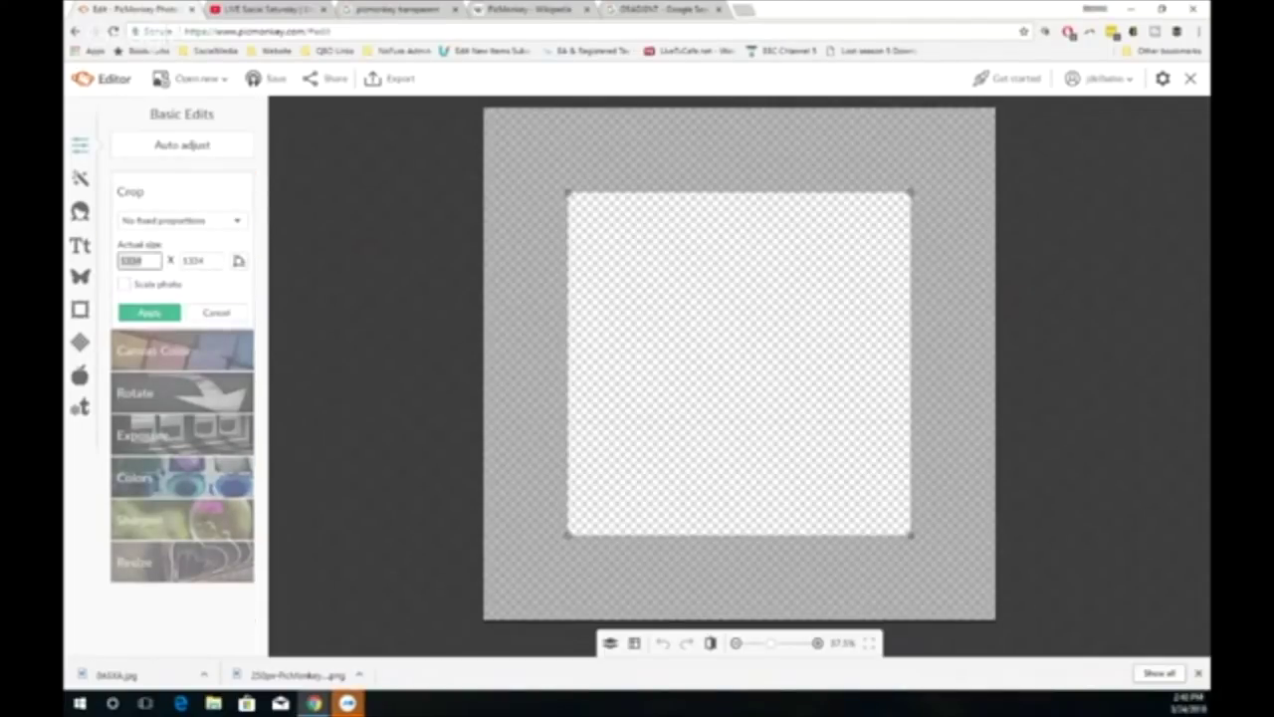
pyautogui.write('800')
pyautogui.press('Tab')
pyautogui.write('800')
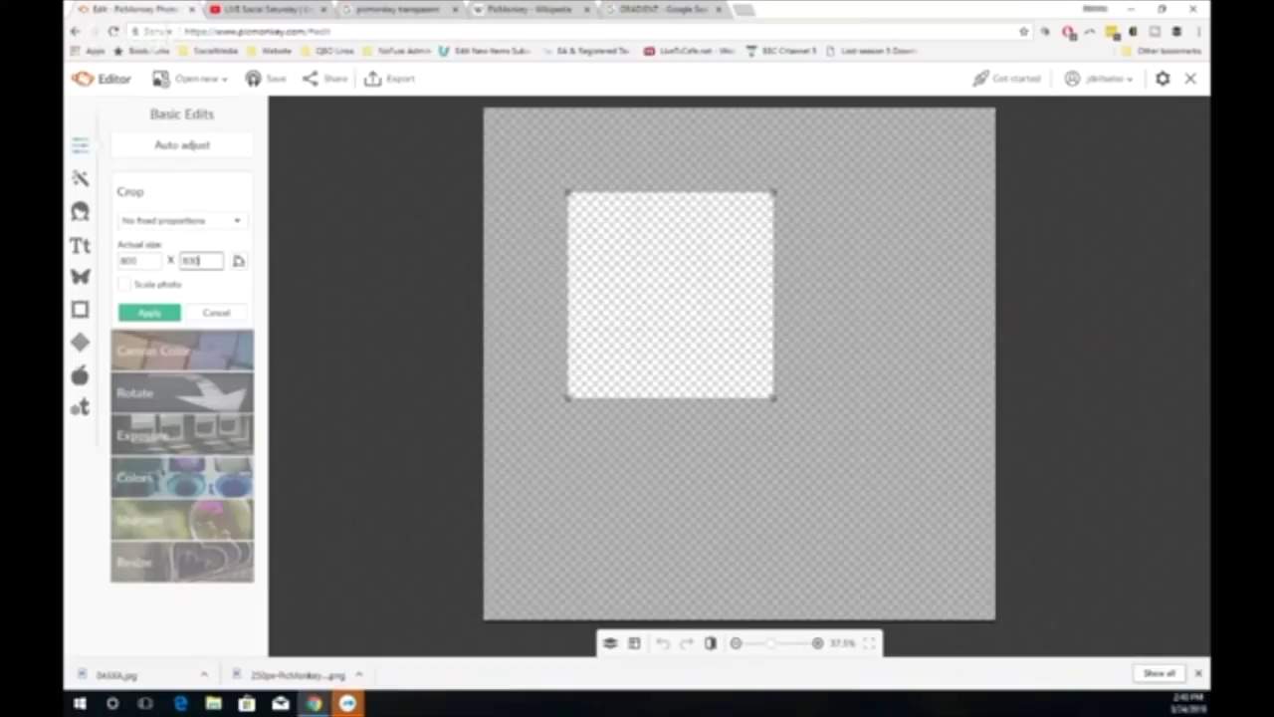
pyautogui.click(151, 313)
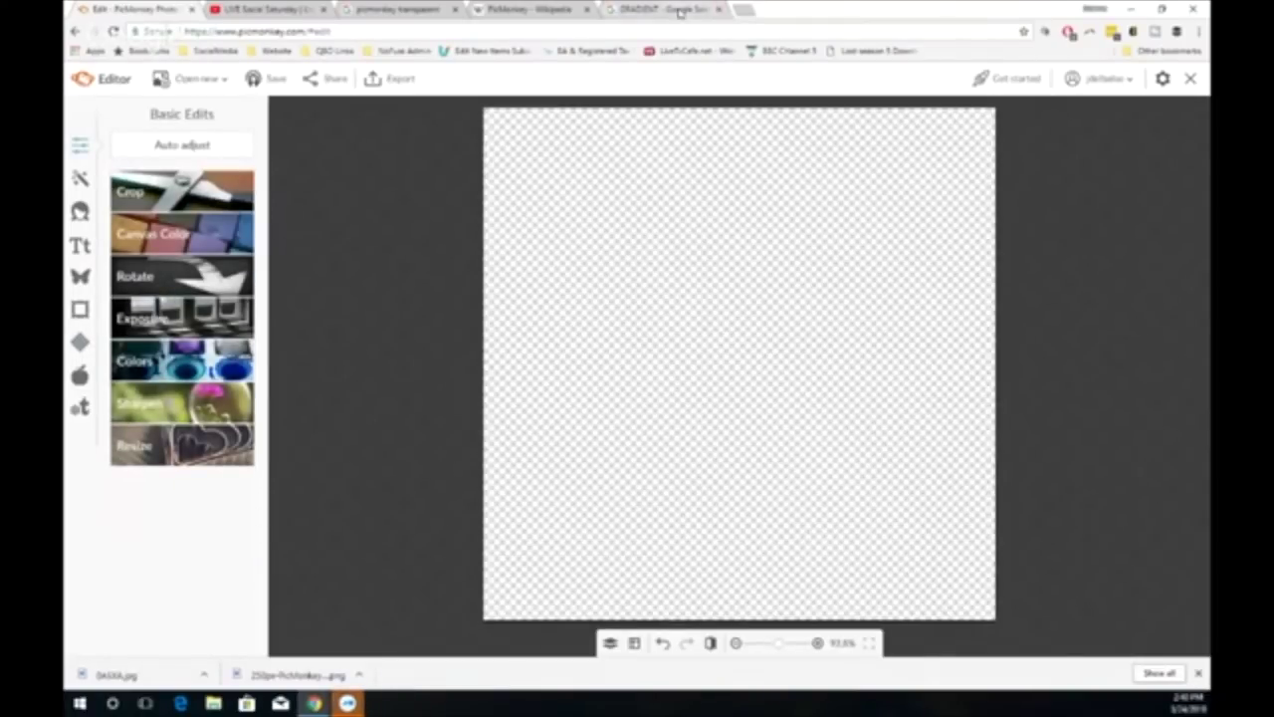
# Step: Switch to the Google gradient search page and search for images of DOG
pyautogui.click(662, 10)
pyautogui.click(540, 35)
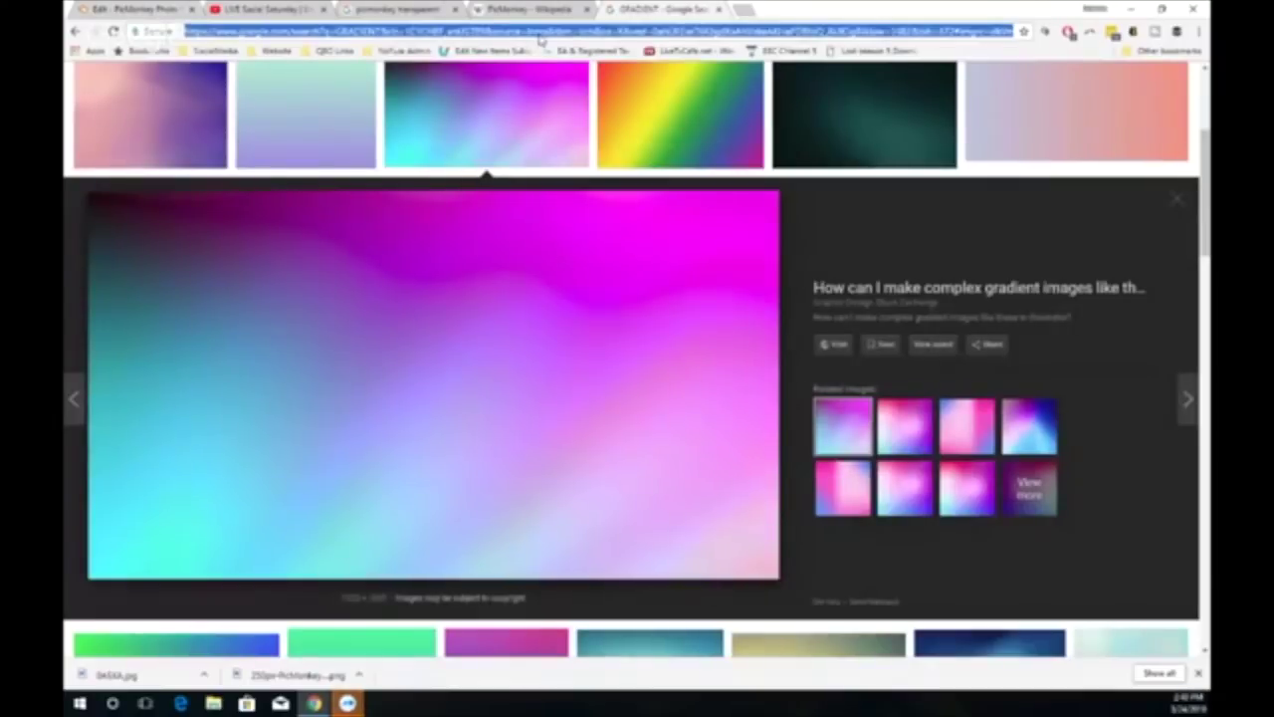
pyautogui.write('dOG')
pyautogui.press('Return')
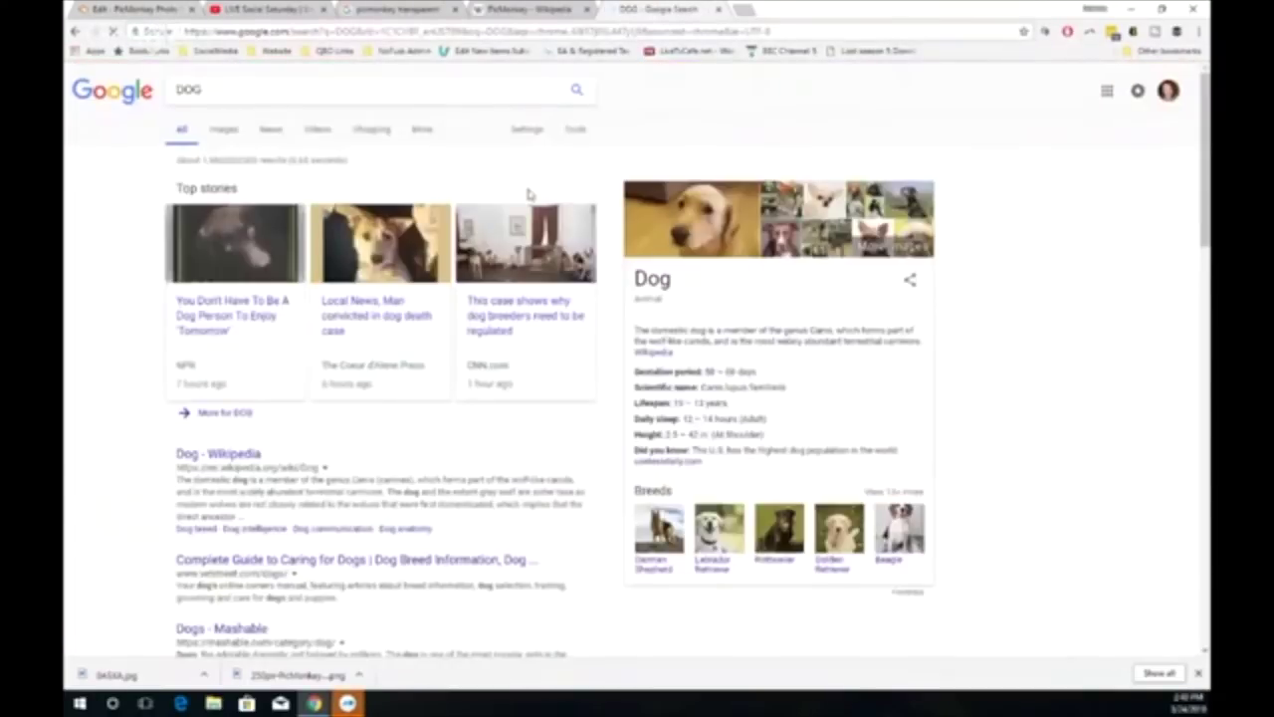
pyautogui.click(225, 129)
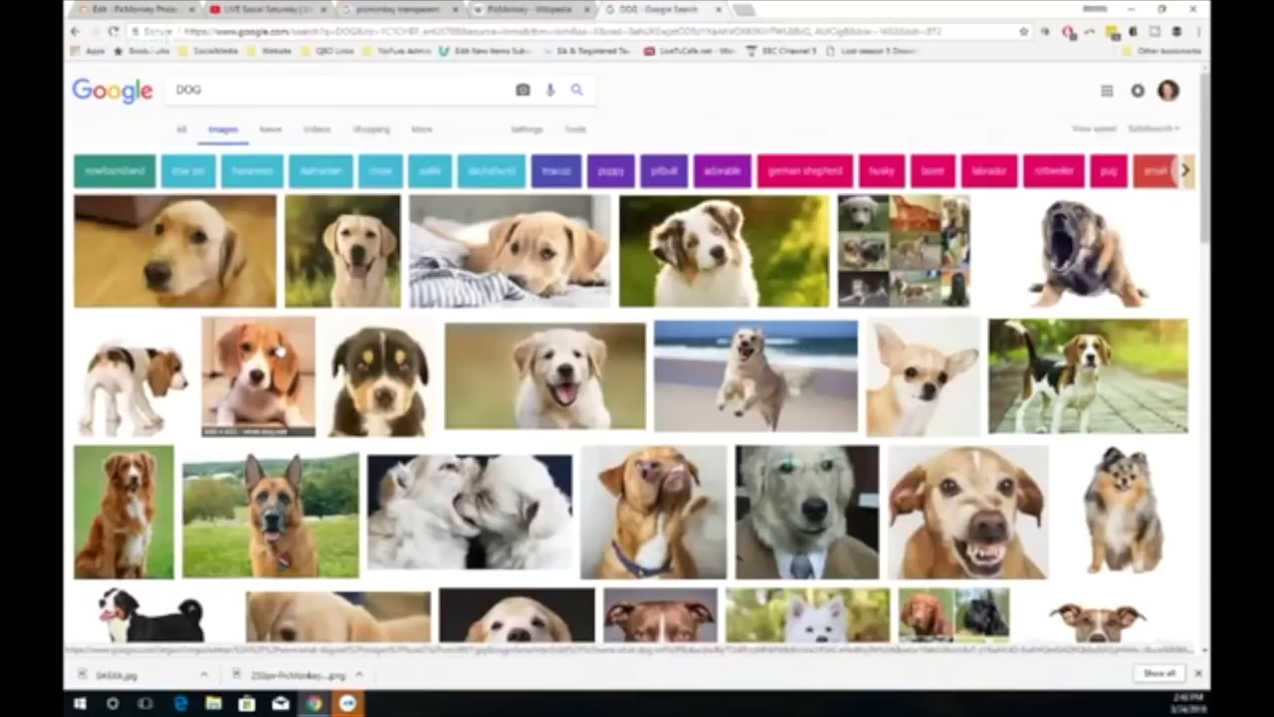
# Step: Save the brown-and-white beagle puppy picture to the desktop as the JPEG scroll001
pyautogui.click(282, 351)
pyautogui.rightClick(375, 367)
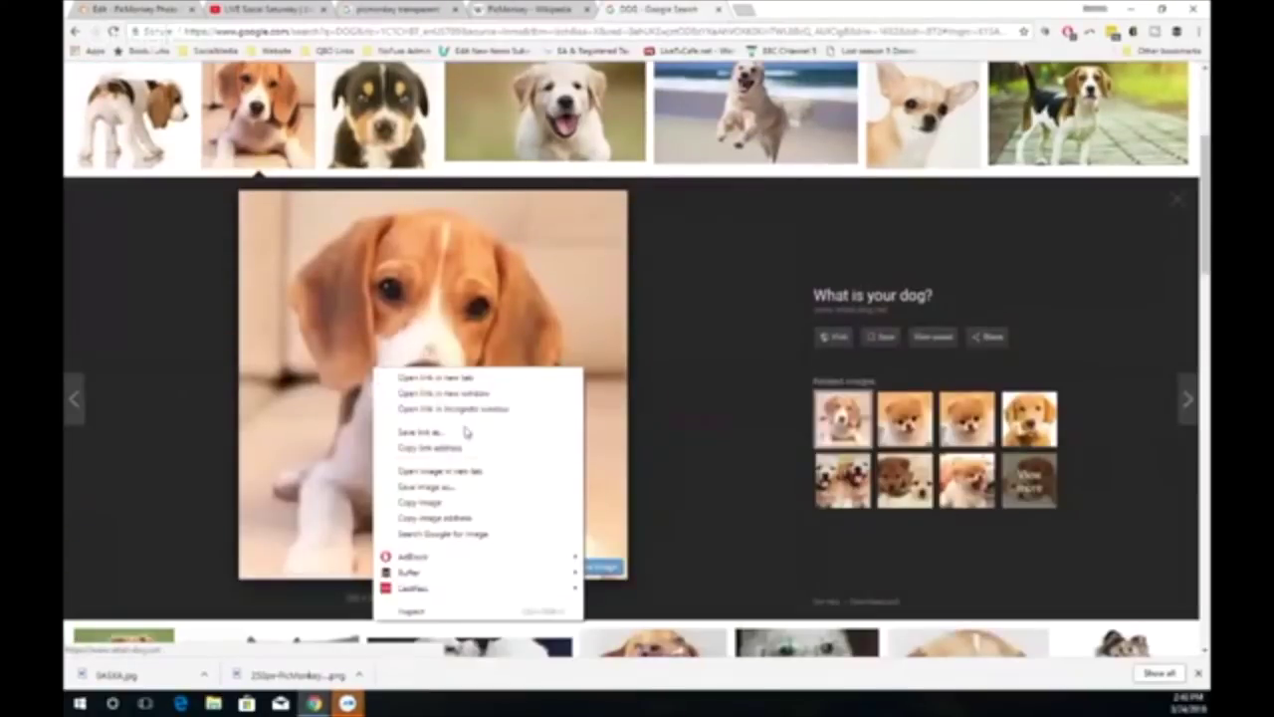
pyautogui.click(466, 487)
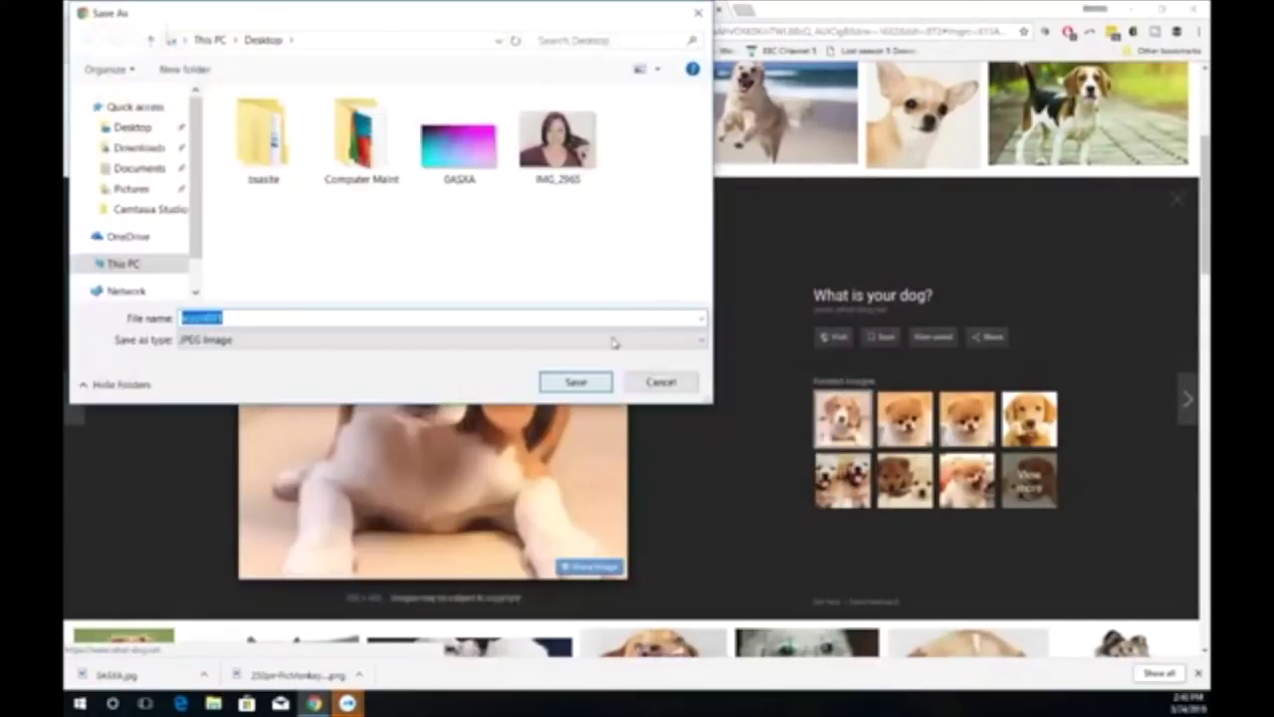
pyautogui.click(568, 382)
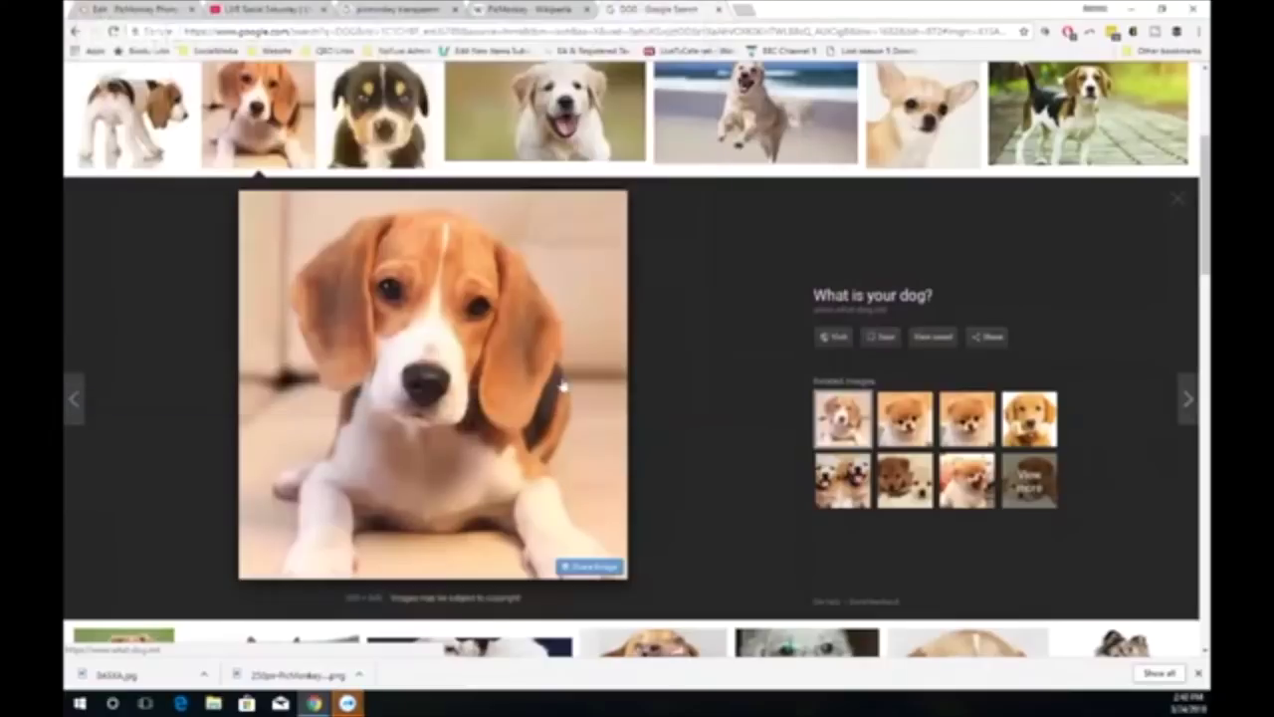
# Step: Back in PicMonkey, add scroll001 from the desktop as an overlay and enlarge it to cover the whole canvas
pyautogui.click(160, 10)
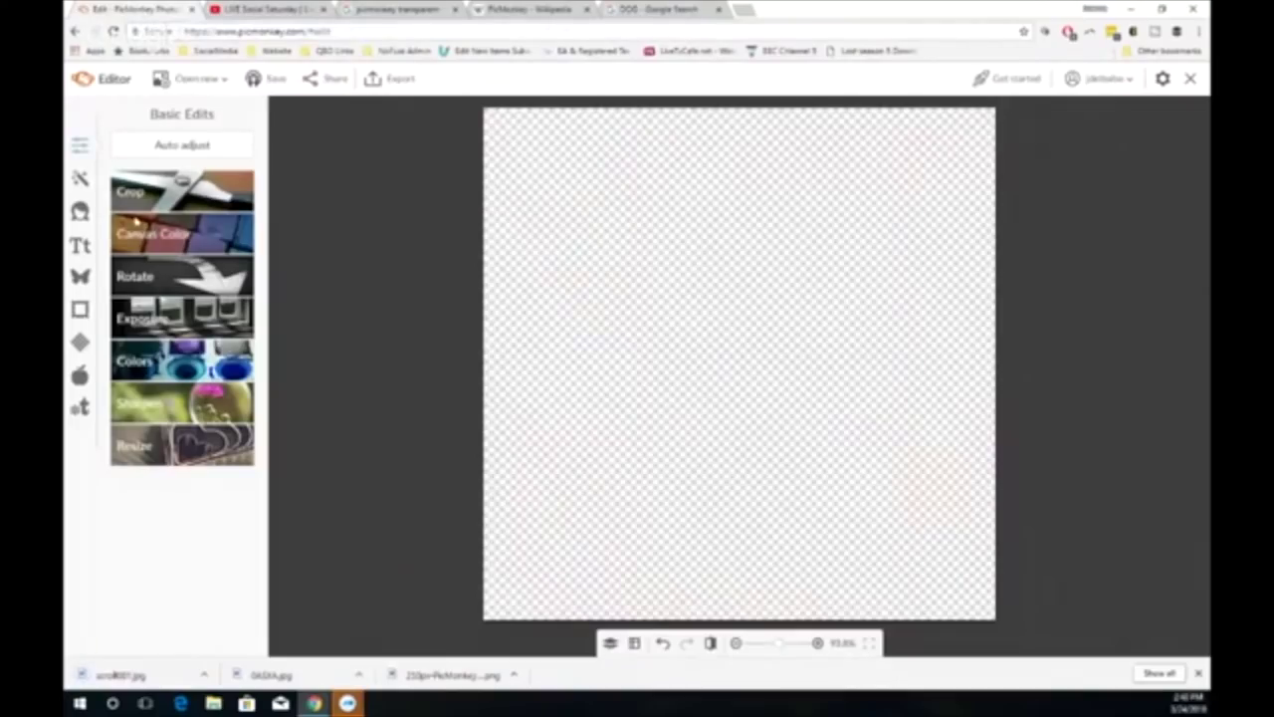
pyautogui.click(78, 279)
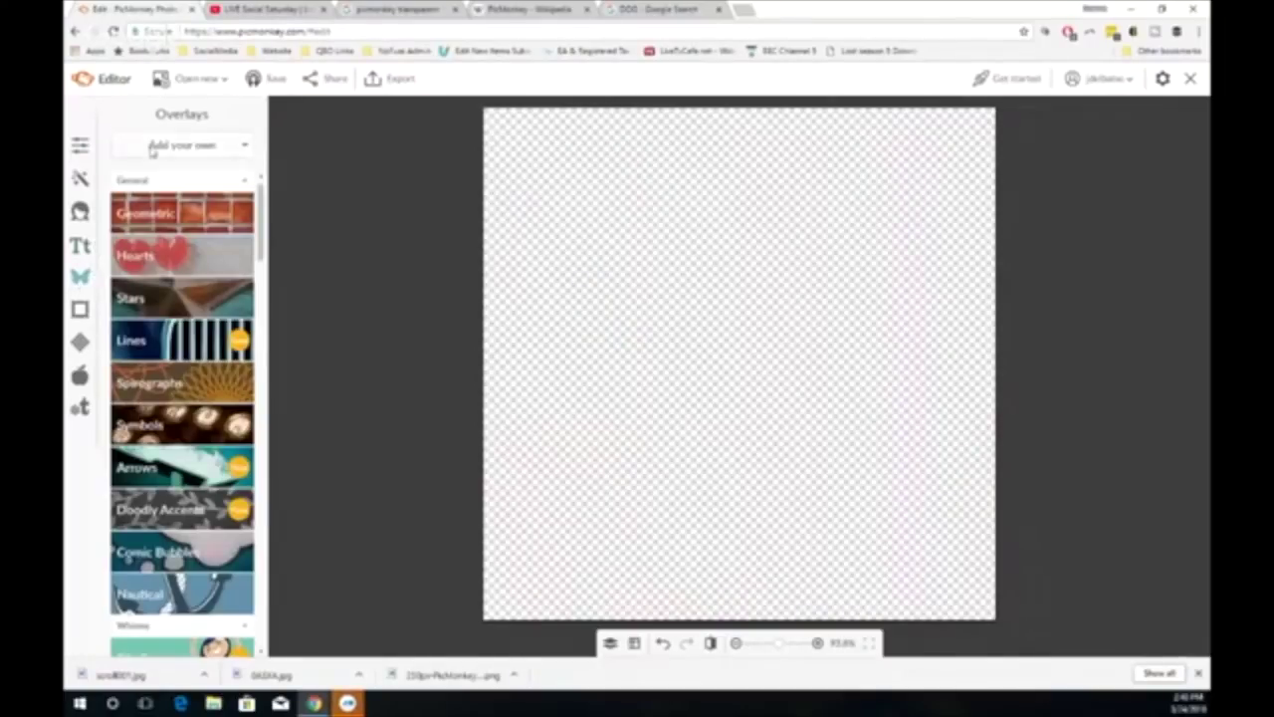
pyautogui.click(154, 148)
pyautogui.click(154, 174)
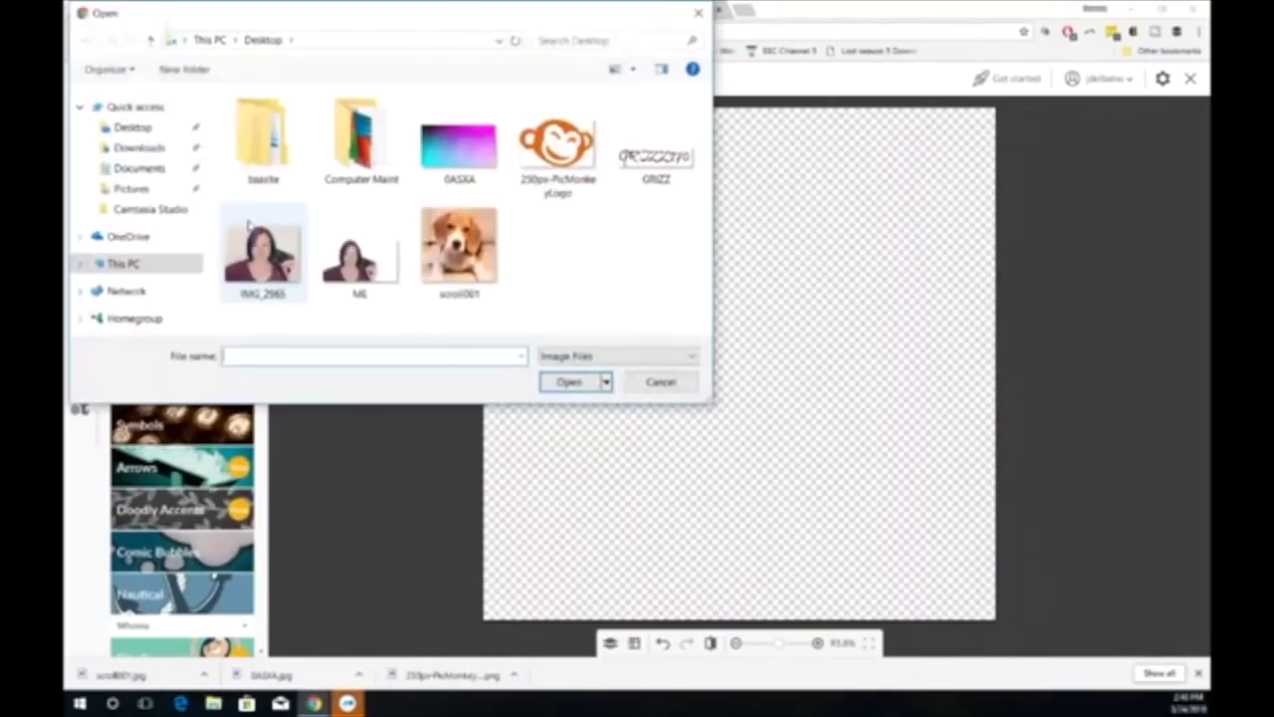
pyautogui.doubleClick(458, 247)
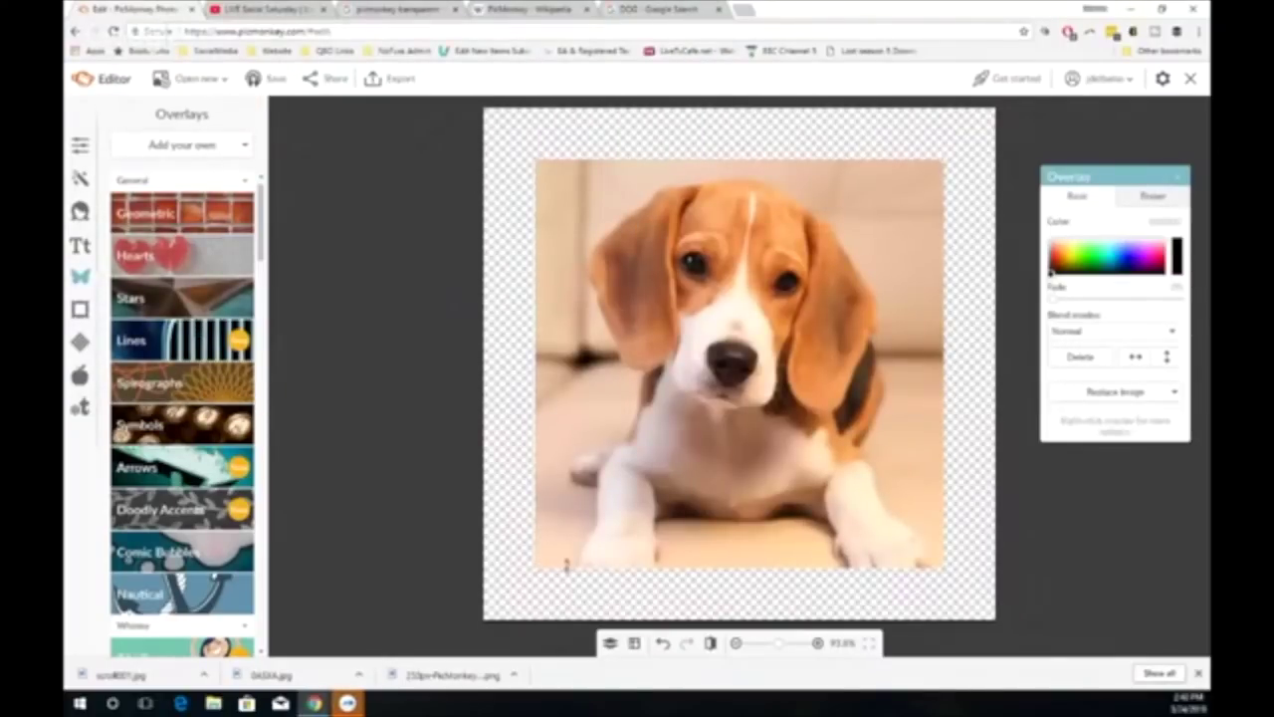
pyautogui.moveTo(535, 573); pyautogui.dragTo(478, 629)
pyautogui.moveTo(945, 156); pyautogui.dragTo(1021, 98)
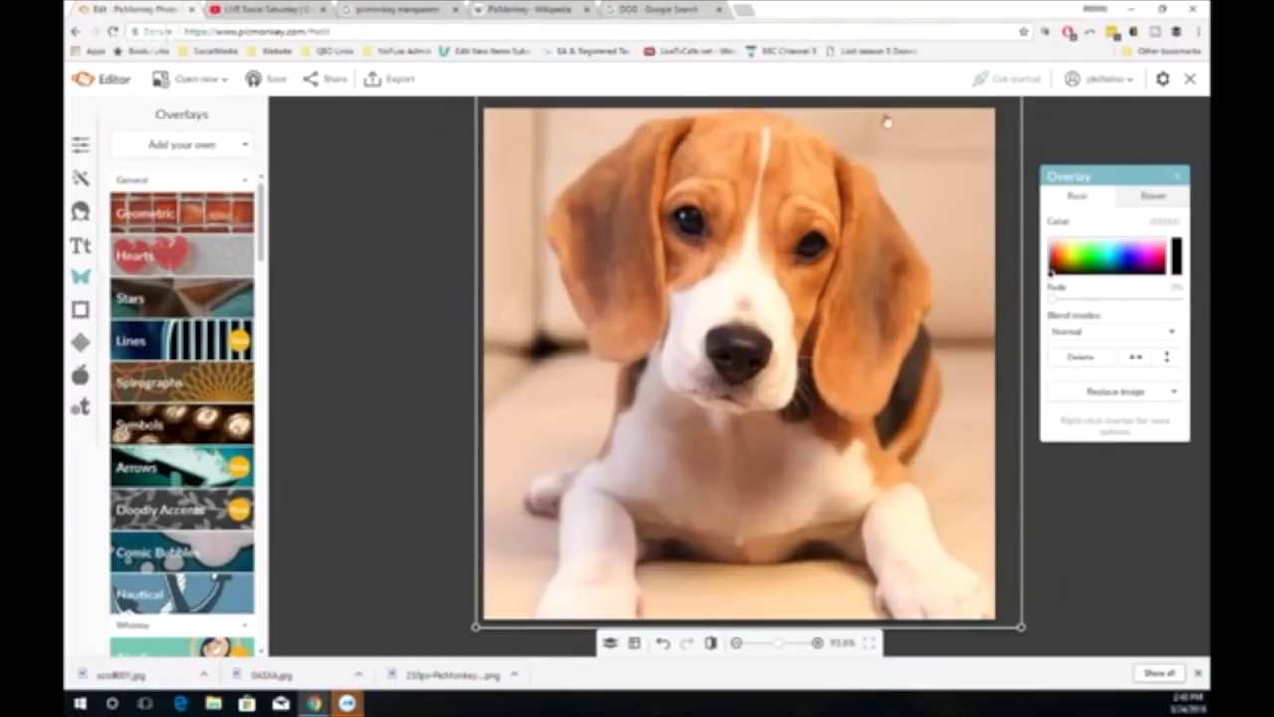
# Step: Add the GRIZZ image as an overlay, shrink it and place it in the photo's lower-left corner
pyautogui.click(176, 147)
pyautogui.click(164, 174)
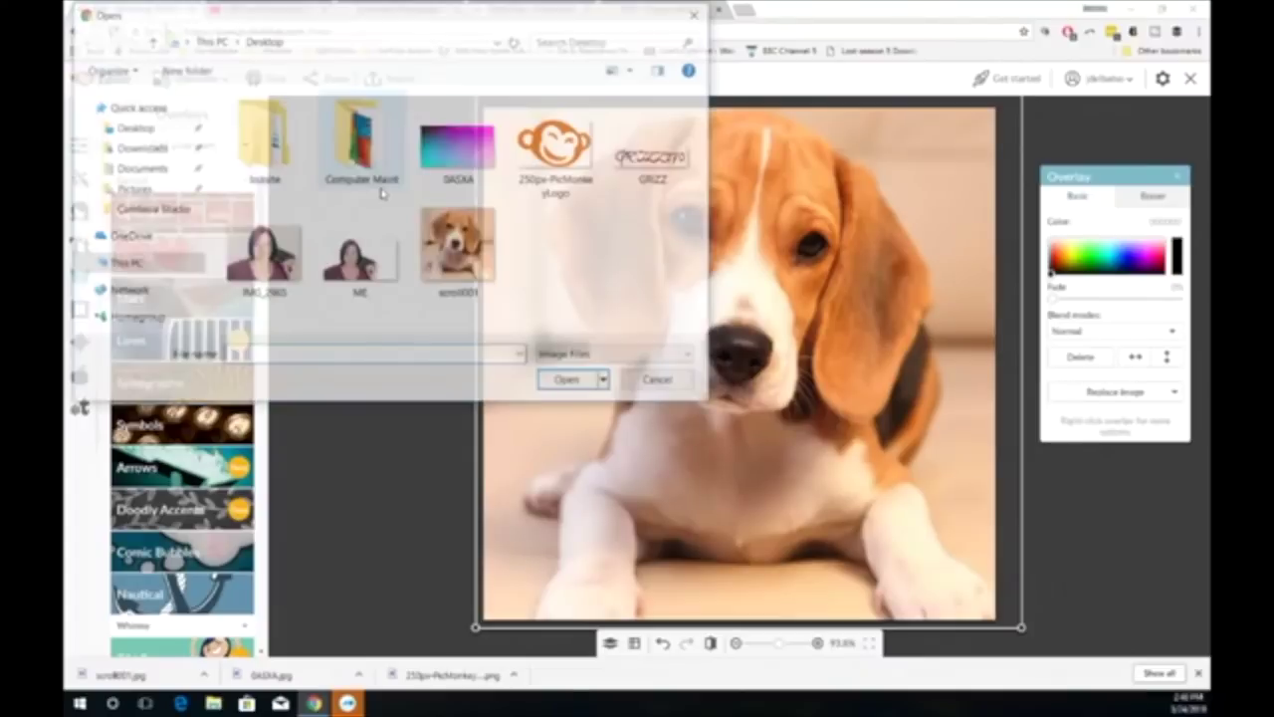
pyautogui.doubleClick(652, 154)
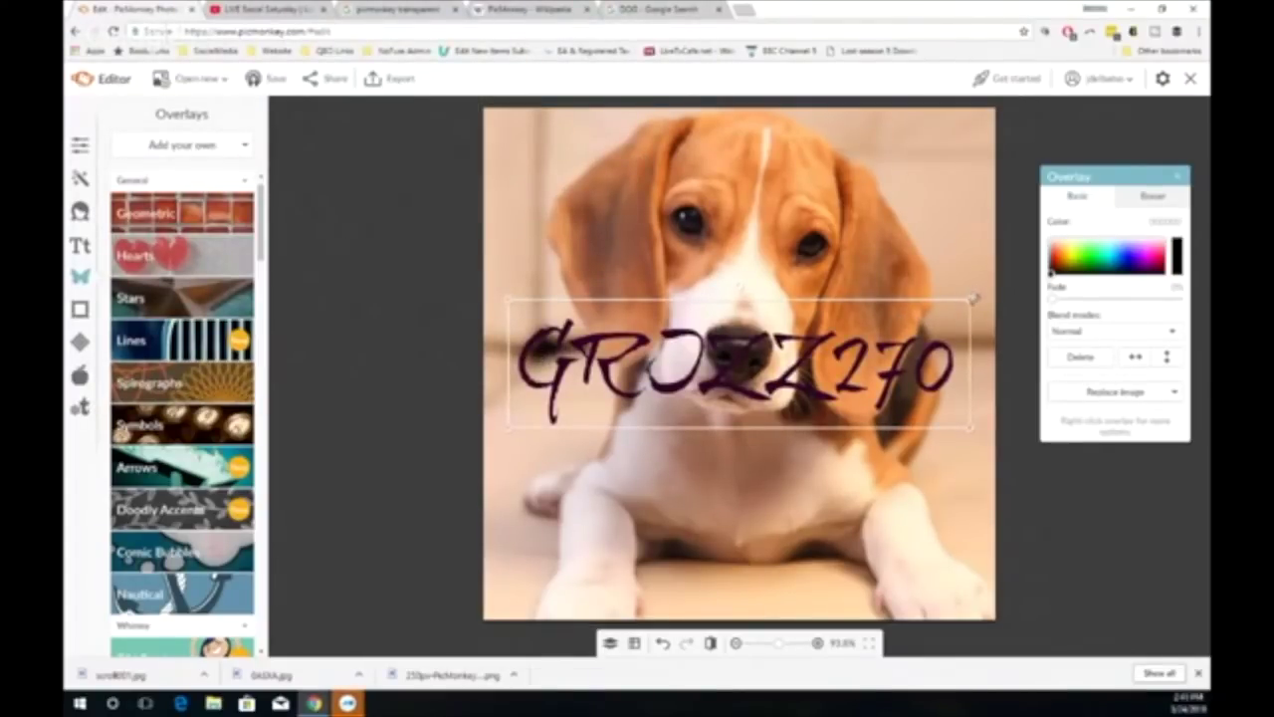
pyautogui.moveTo(970, 299); pyautogui.dragTo(699, 376)
pyautogui.moveTo(604, 399); pyautogui.dragTo(588, 584)
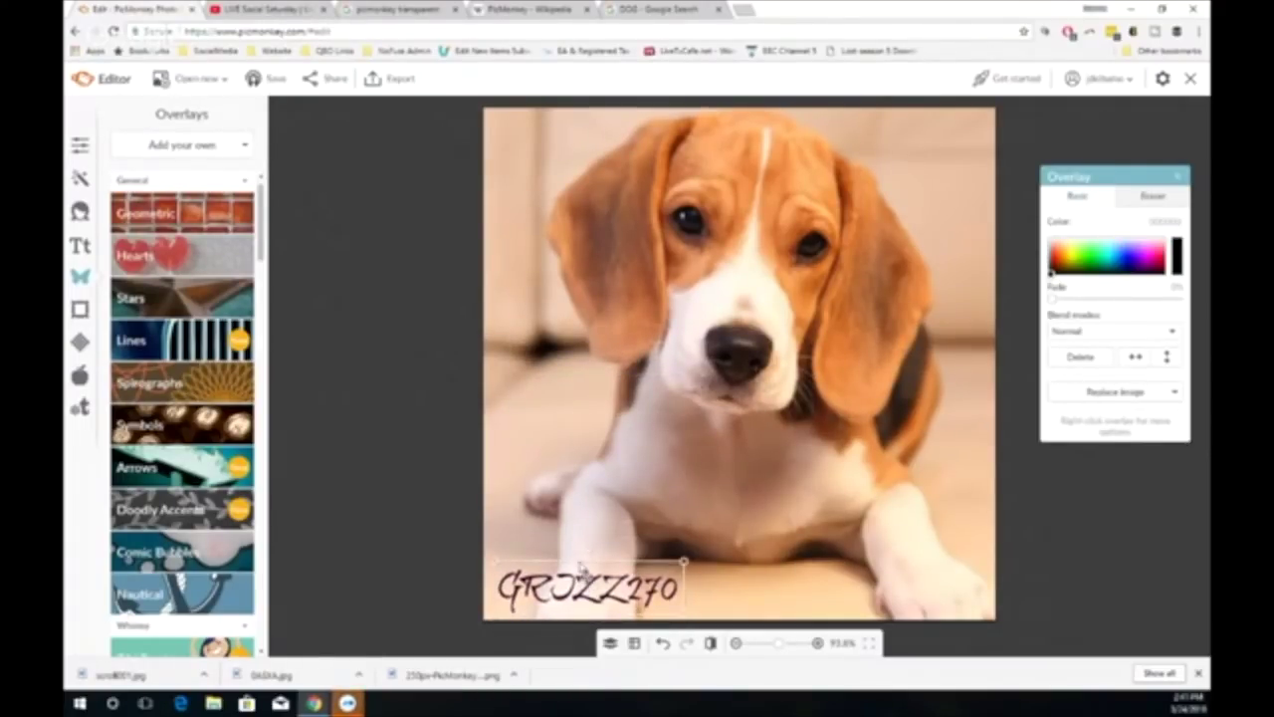
pyautogui.click(408, 470)
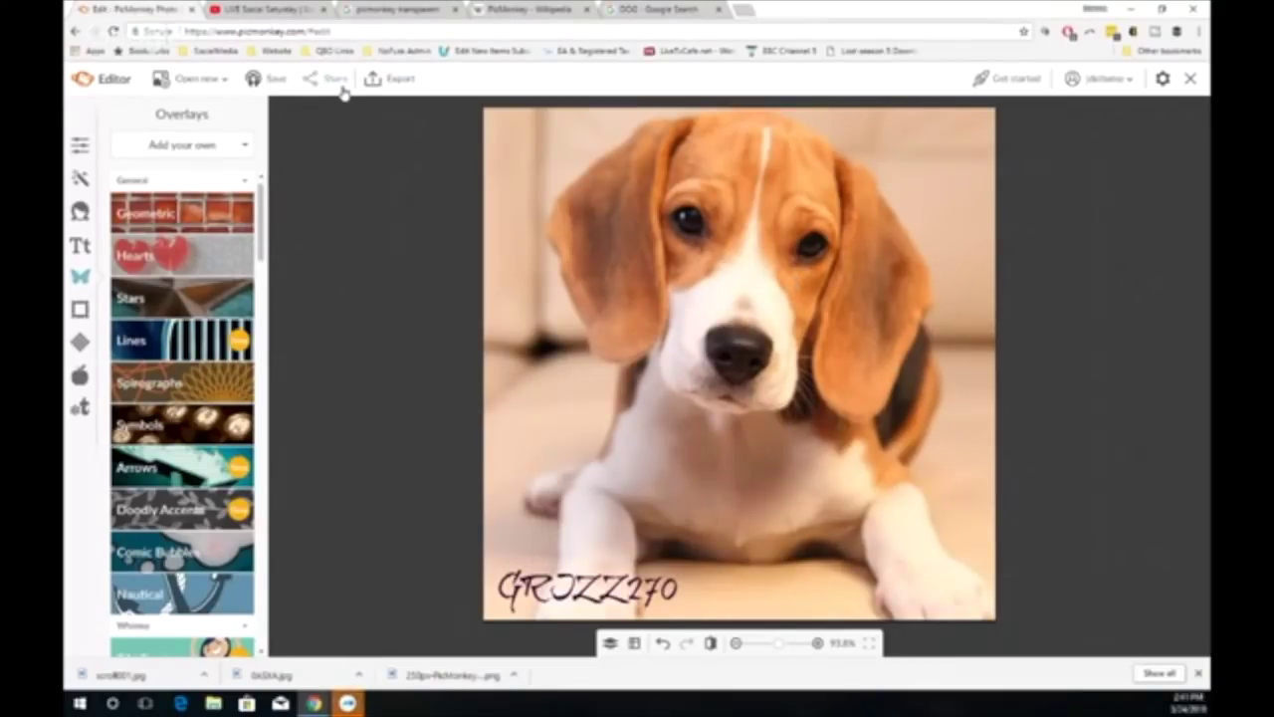
# Step: Export the watermarked dog photo to the desktop as an 800 x 800 pixel JPG named Untitled, at Pierce quality
pyautogui.click(398, 83)
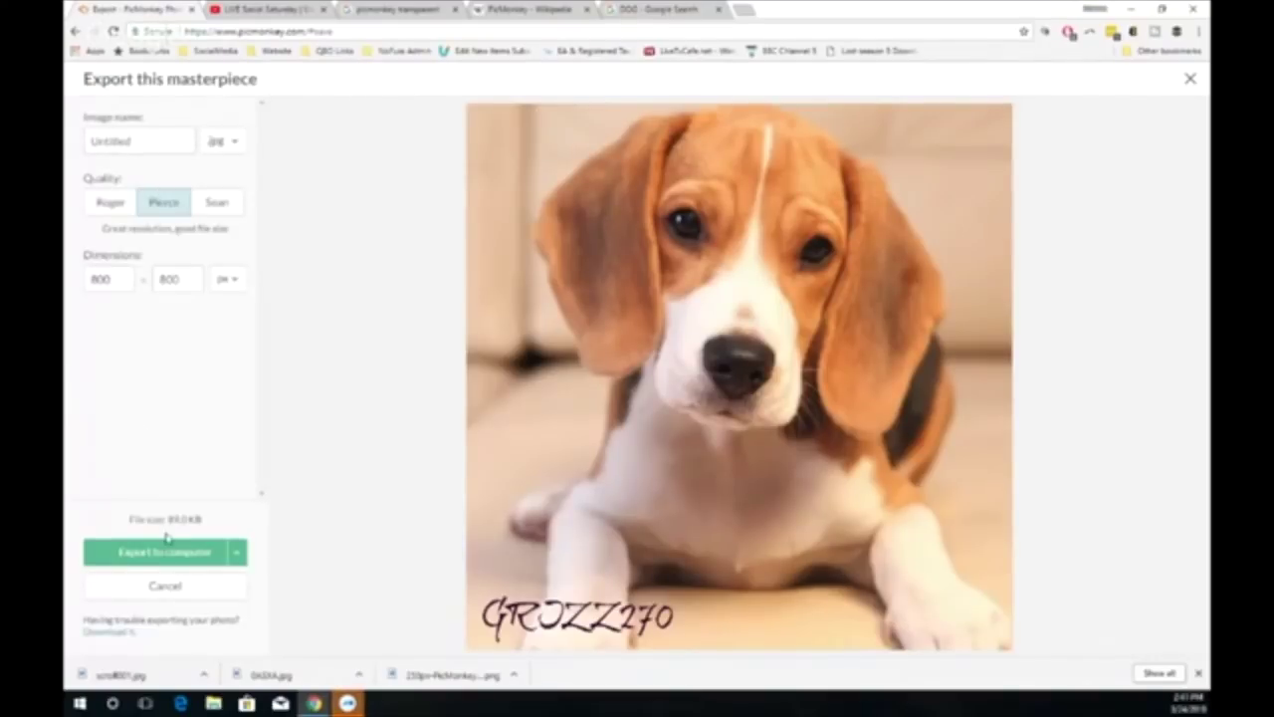
pyautogui.click(169, 552)
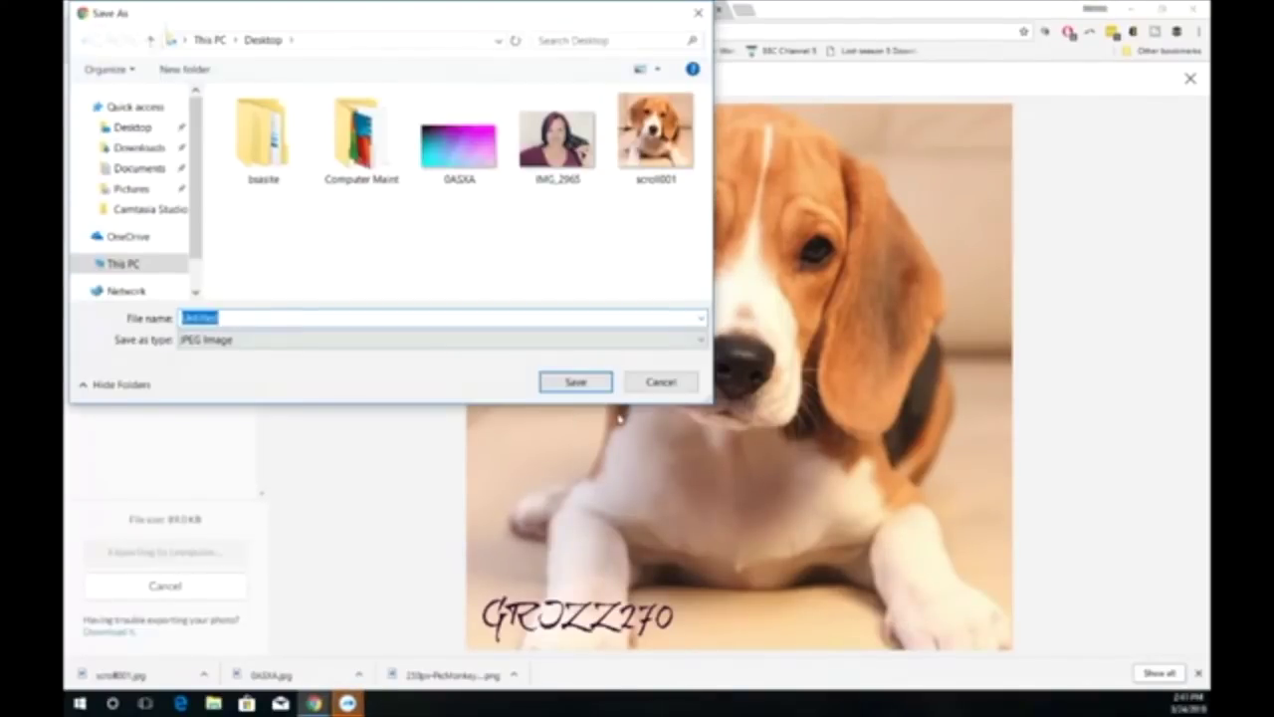
pyautogui.click(576, 383)
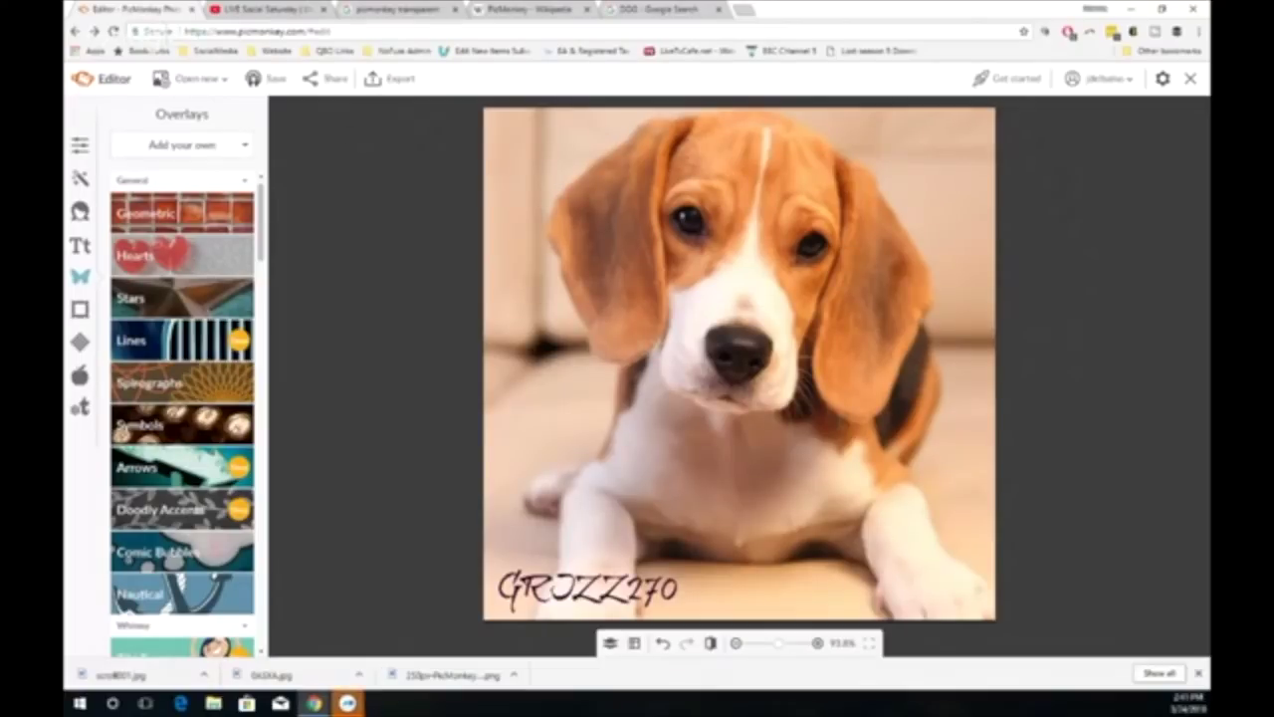
# Step: Bring the YouTube live chat window over the editor and read the latest messages
pyautogui.moveTo(62, 44); pyautogui.dragTo(315, 87)
pyautogui.scroll(-3, 398, 423)
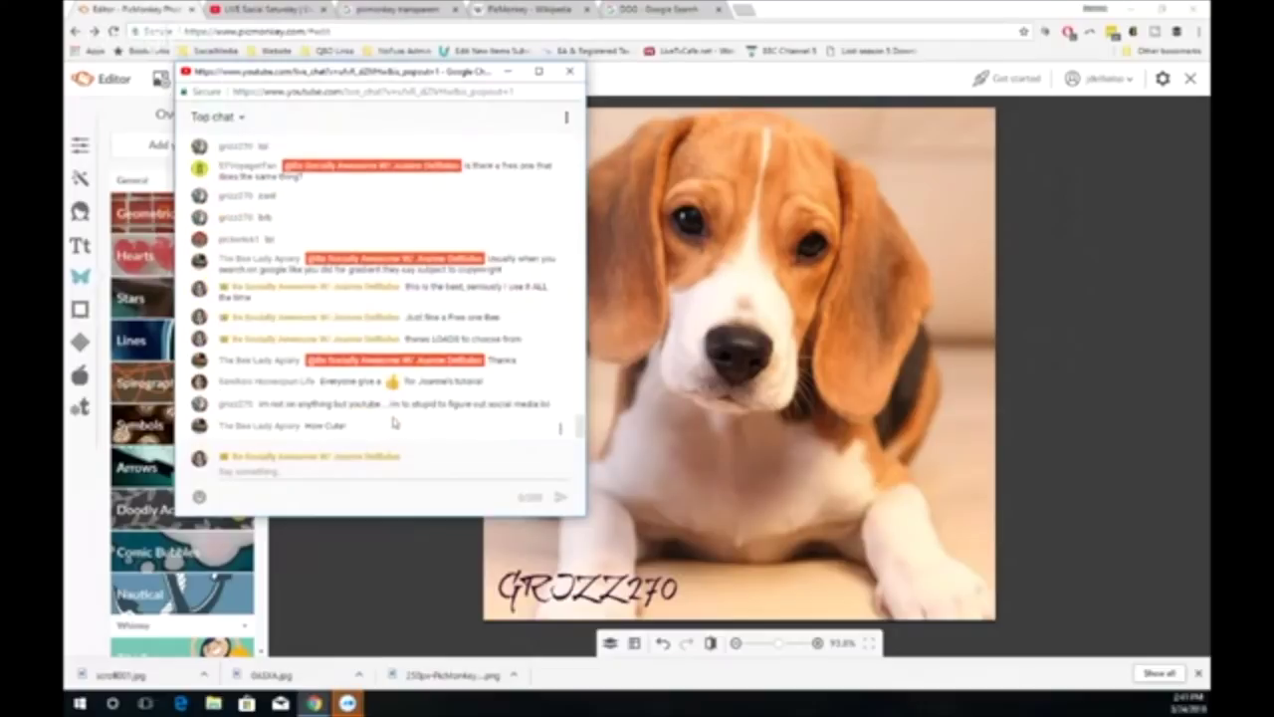